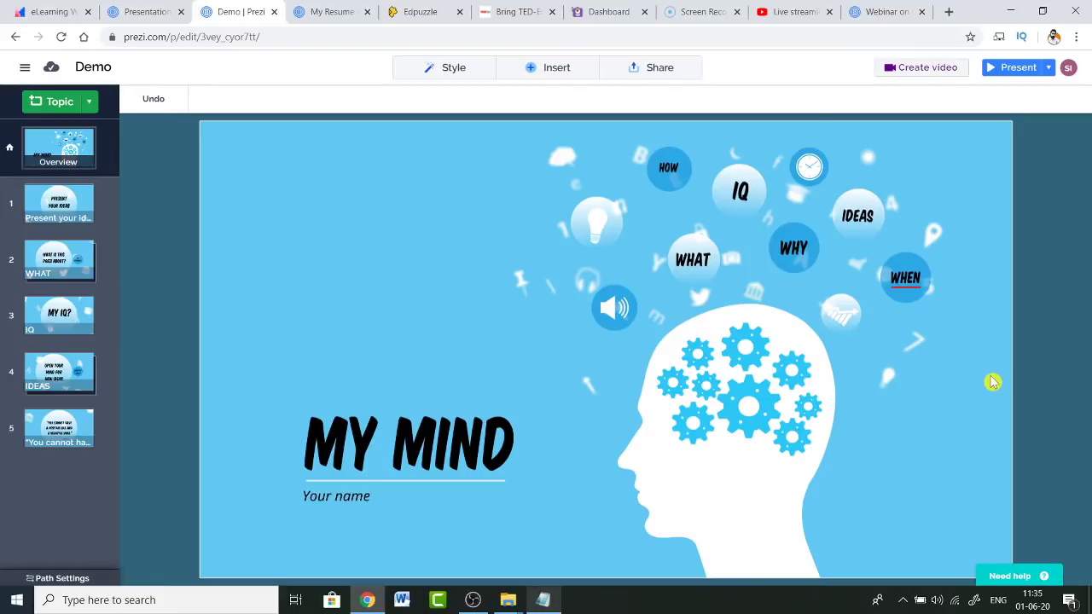
Create a view link for the Demo presentation with the record name "Demo ppt" and copy its URL.
click(646, 73)
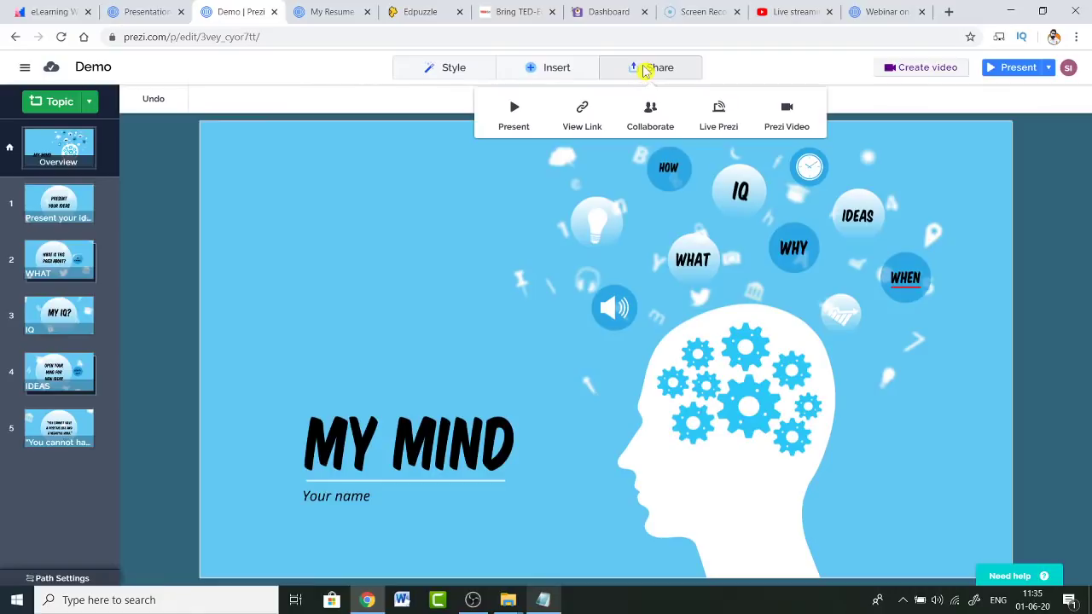
click(582, 111)
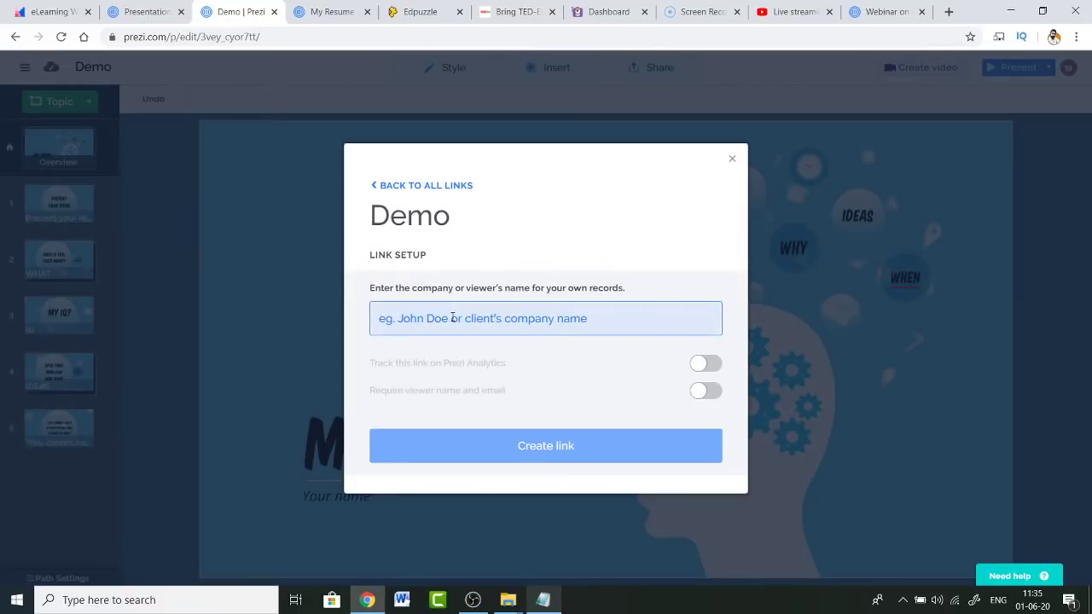
text(Demo)
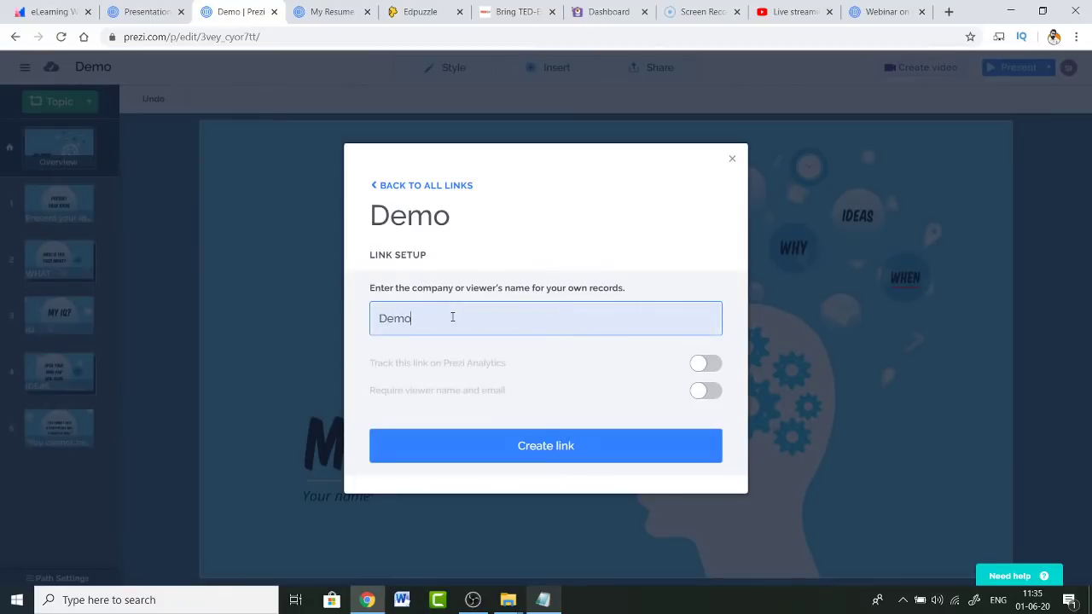
text( ppt)
click(562, 452)
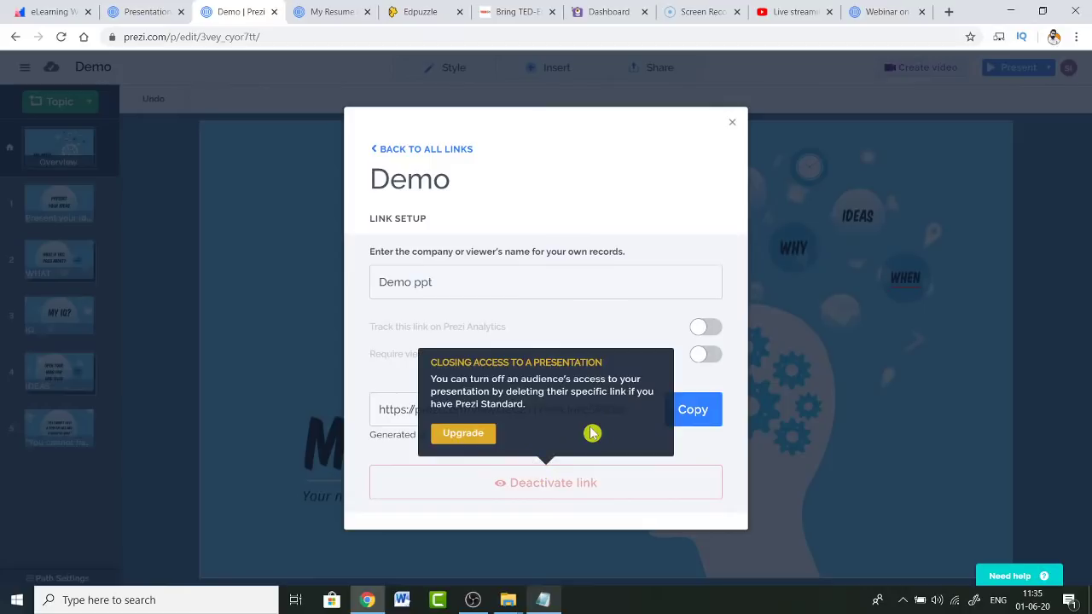
click(629, 408)
key(ctrl+c)
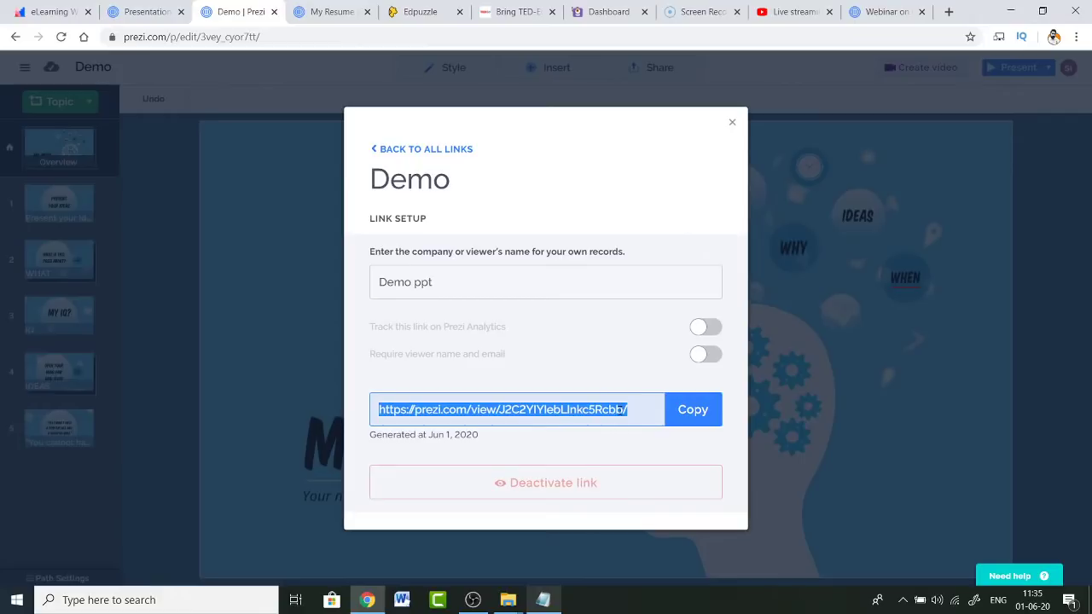
Preview the copied view link in a new browser tab, including the WHAT topic, and close that tab.
click(947, 12)
right_click(904, 36)
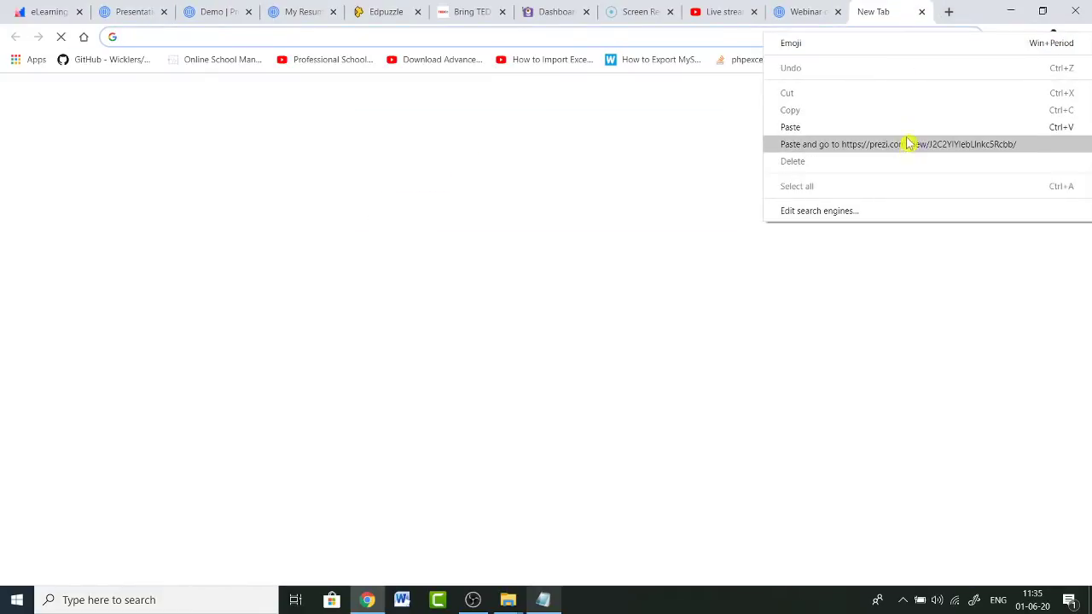
click(812, 145)
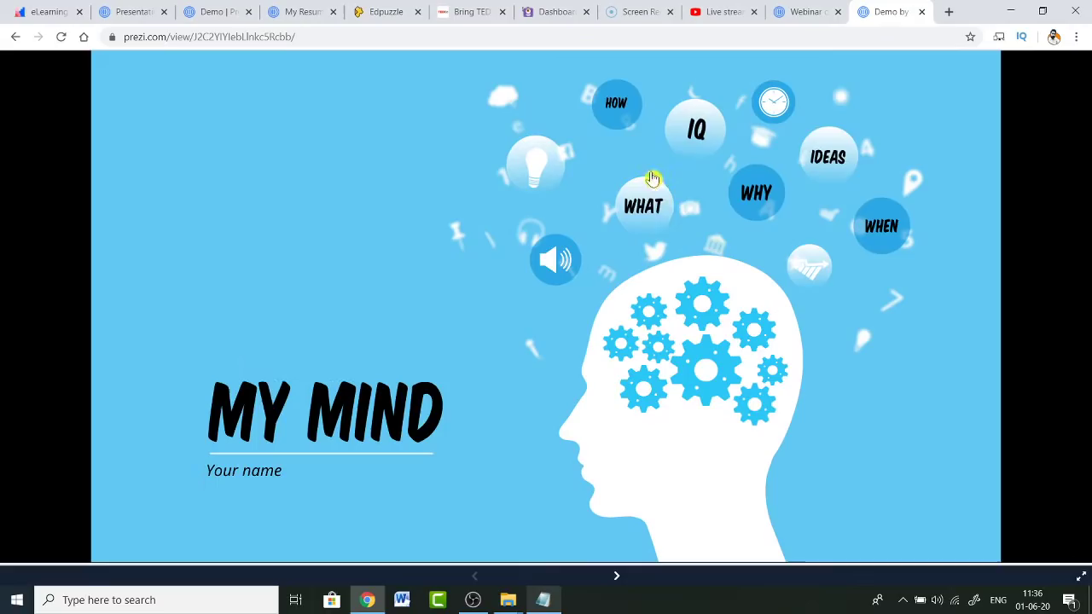
click(654, 220)
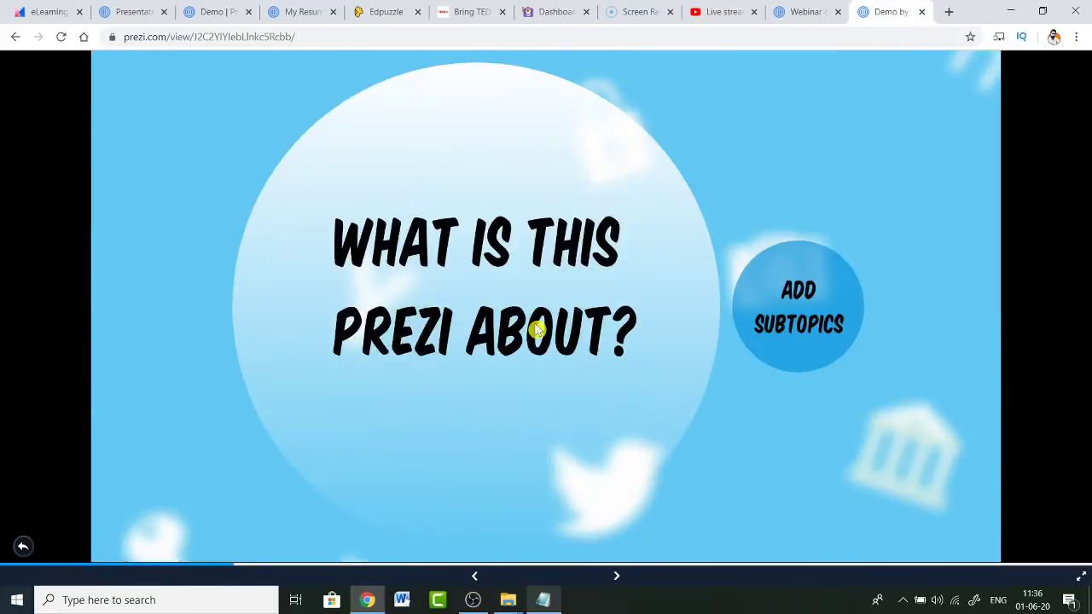
click(755, 329)
click(768, 255)
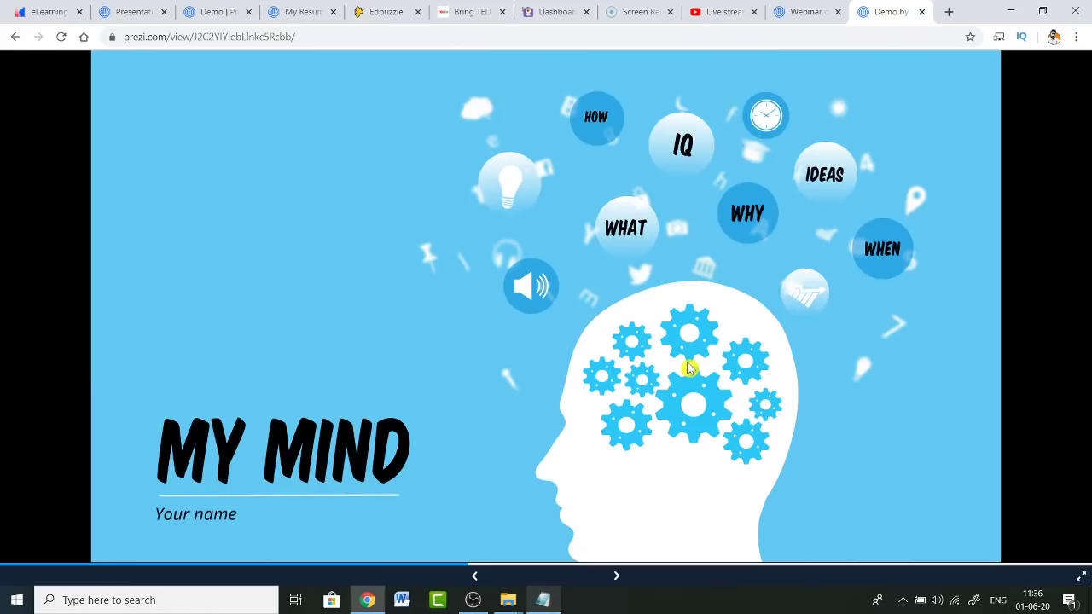
key(ctrl+w)
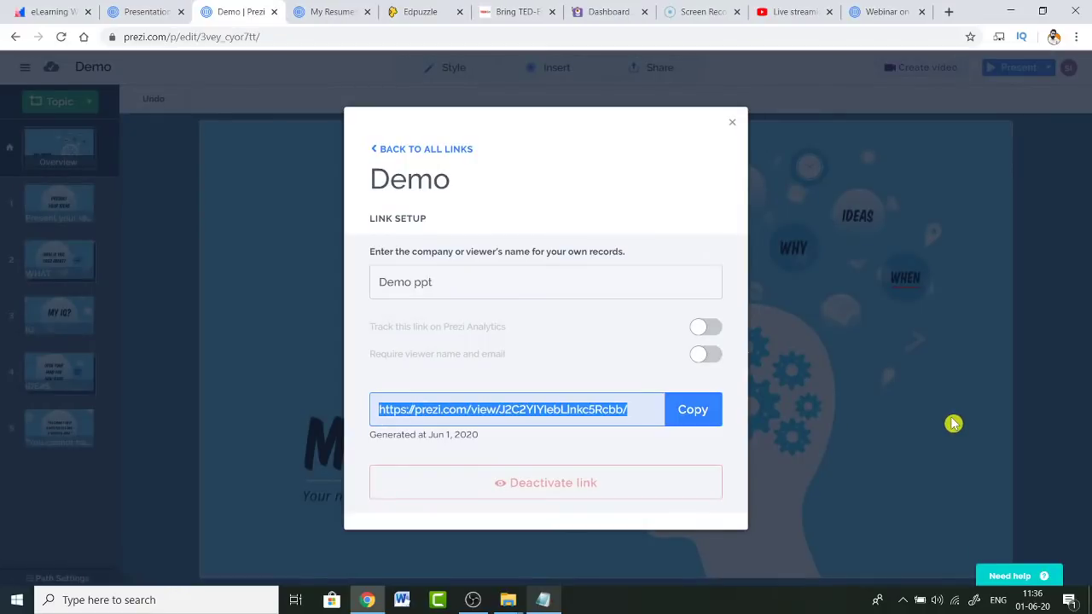
Close the link setup dialog and the Demo presentation's tab, returning to the Prezi presentations dashboard.
click(848, 63)
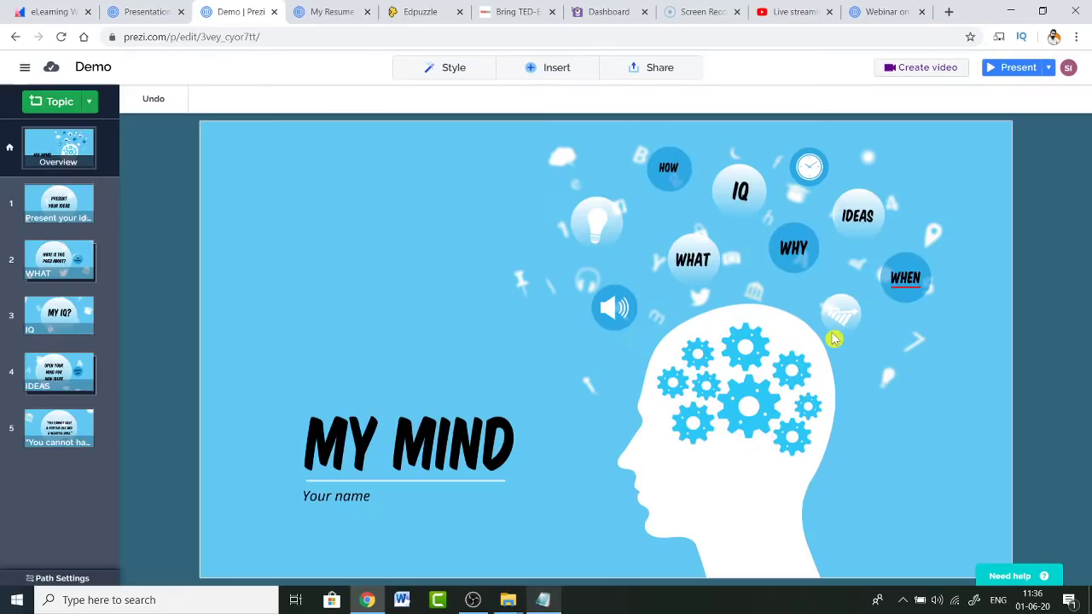
click(152, 9)
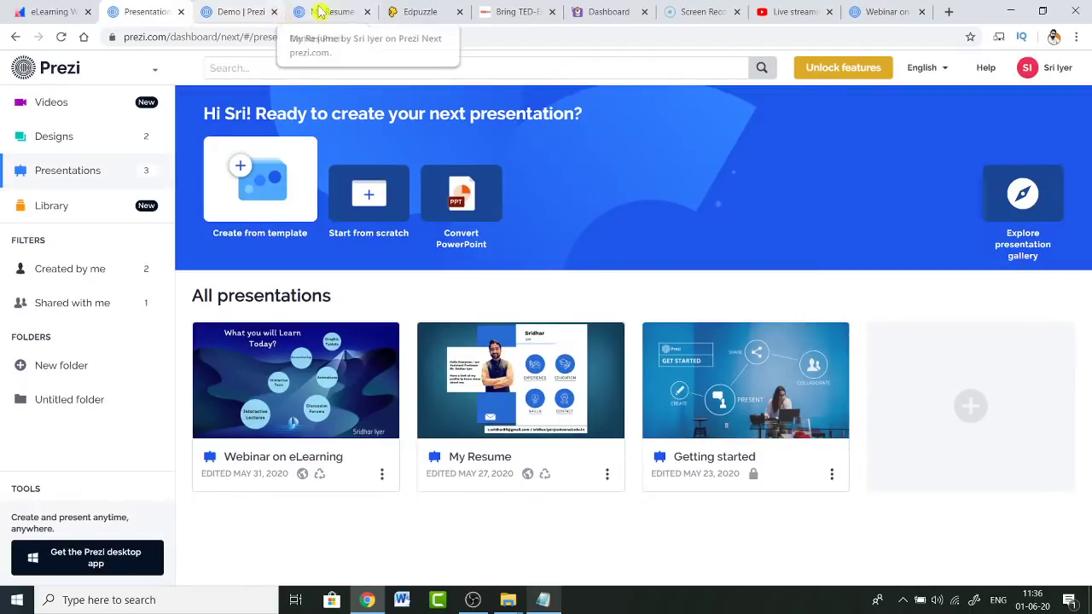
click(271, 14)
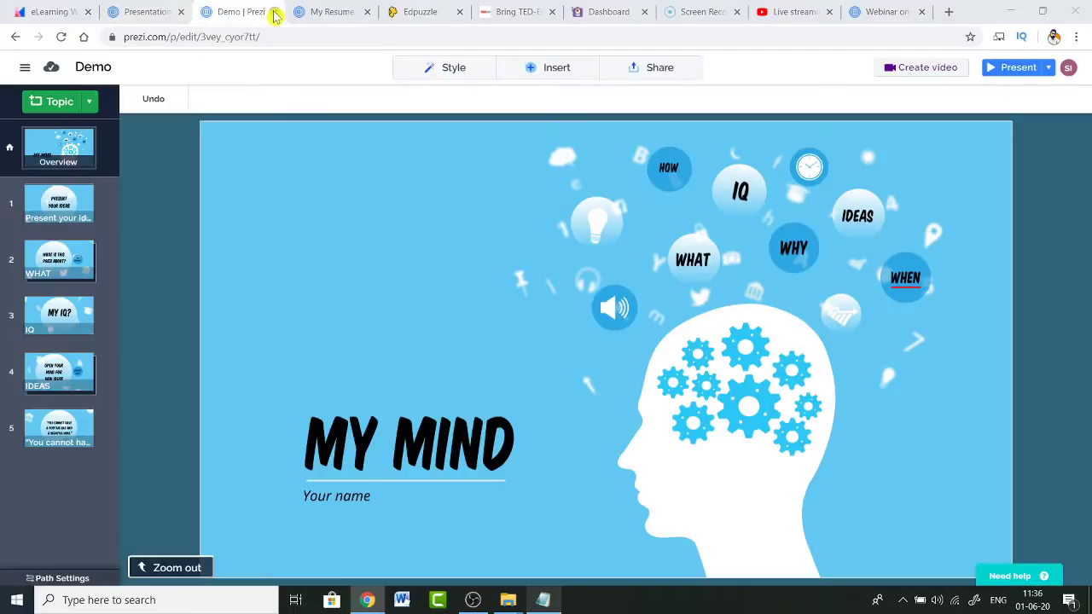
click(275, 12)
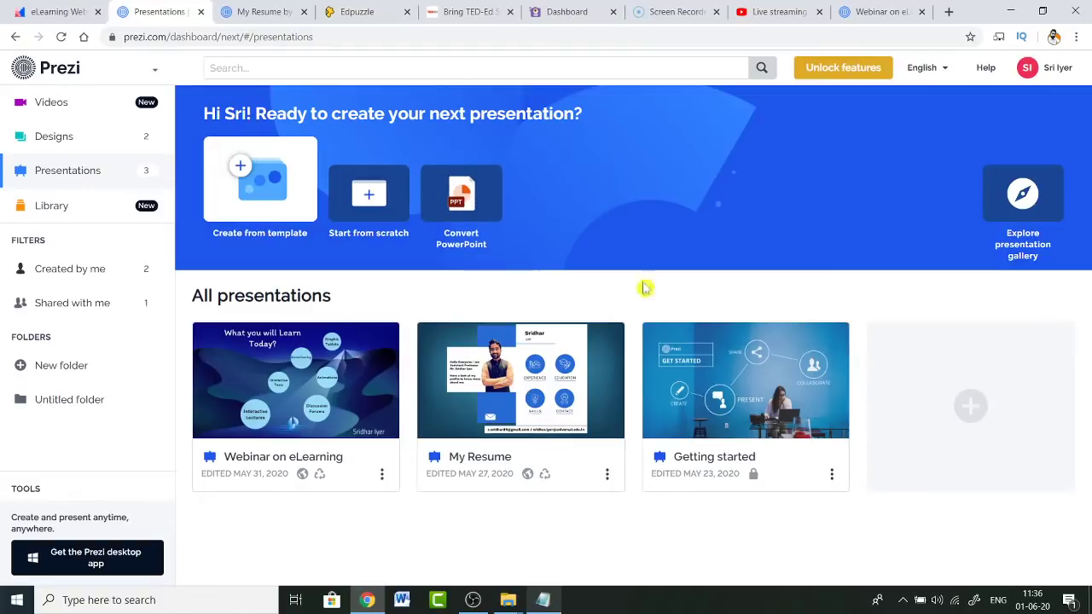
View the webinar presentation's Edpuzzle slide and the linked Edpuzzle content page.
click(790, 10)
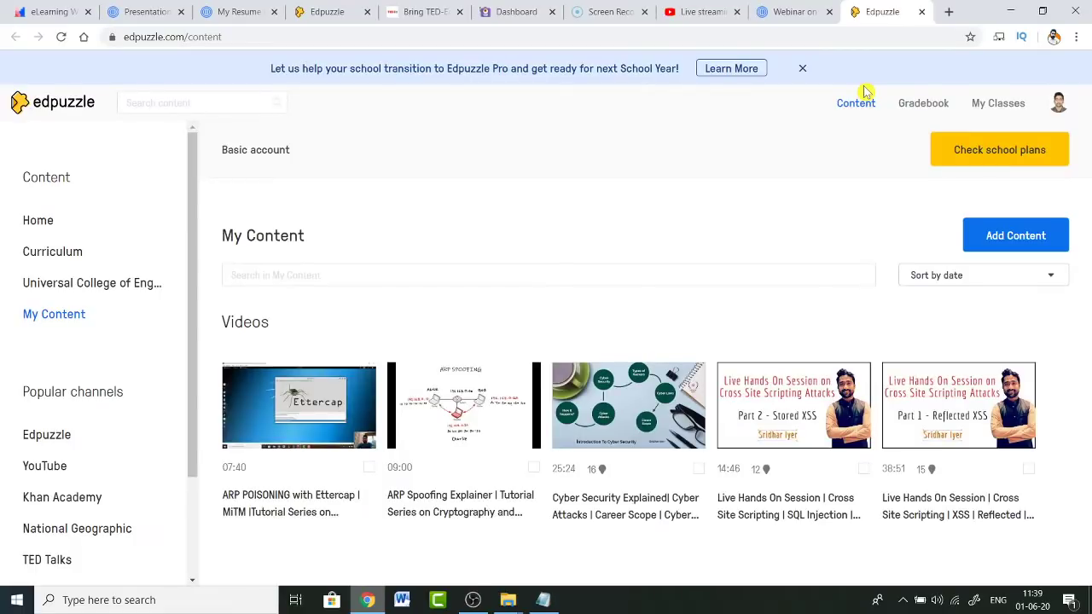
click(785, 11)
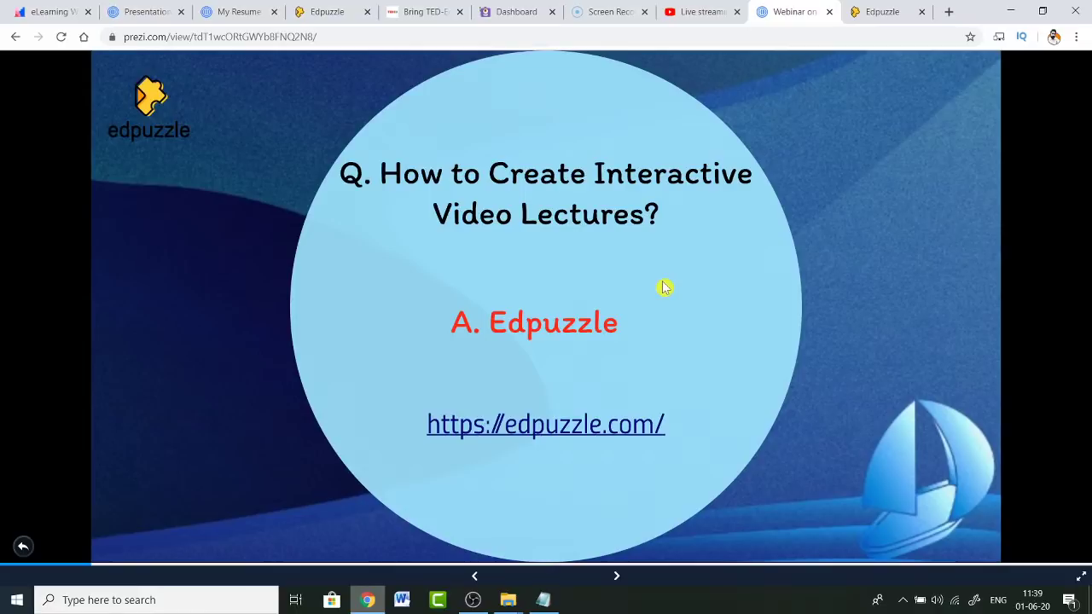
Examine the live stream's health messages in YouTube Studio and return to the Edpuzzle content page.
click(721, 8)
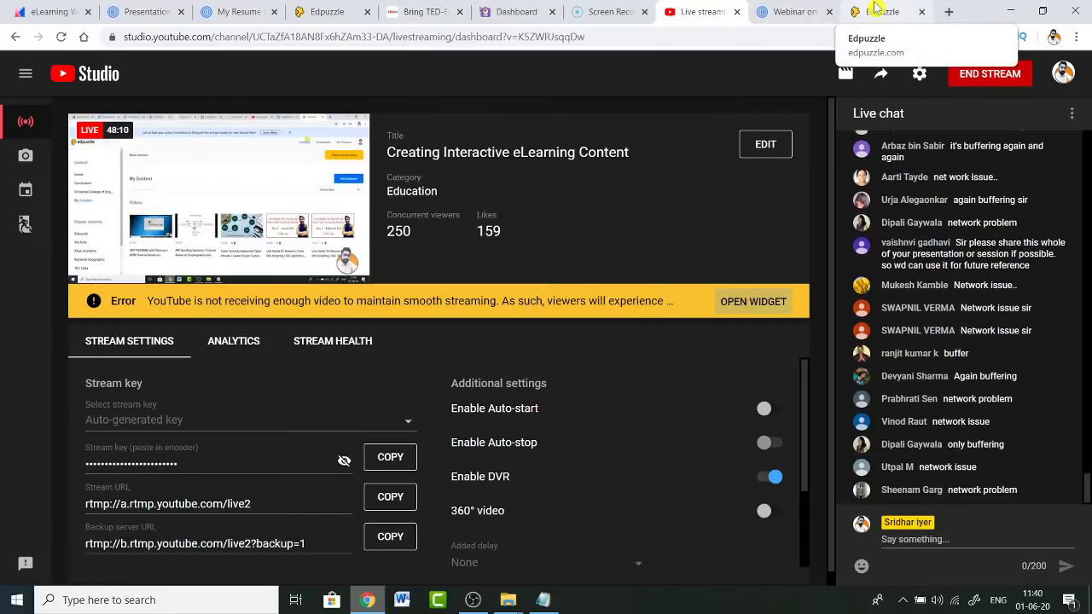
click(316, 342)
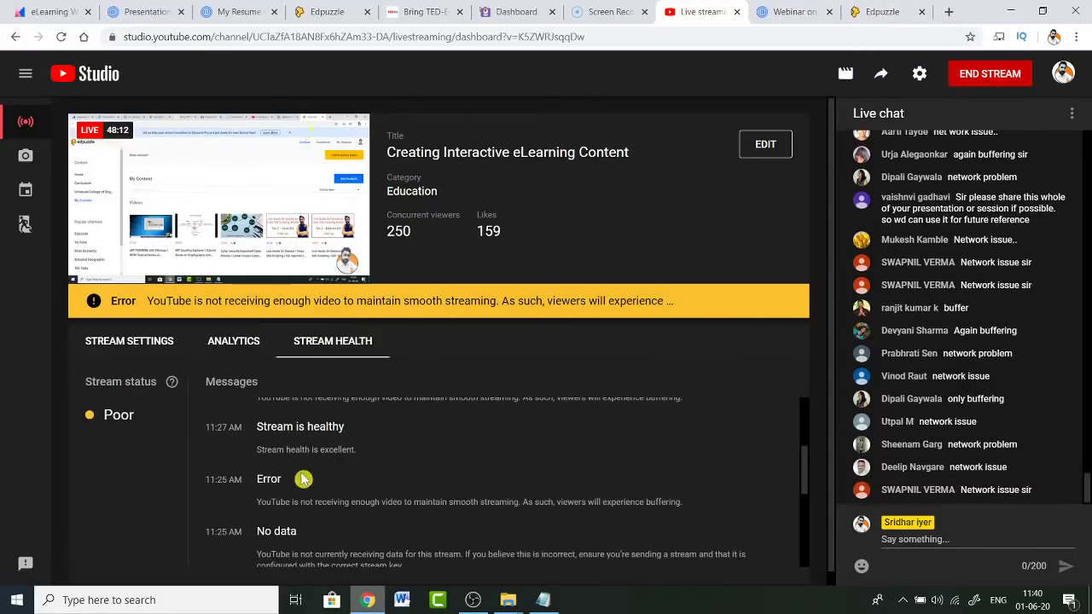
scroll(388, 448, down, 5)
scroll(399, 442, down, 1)
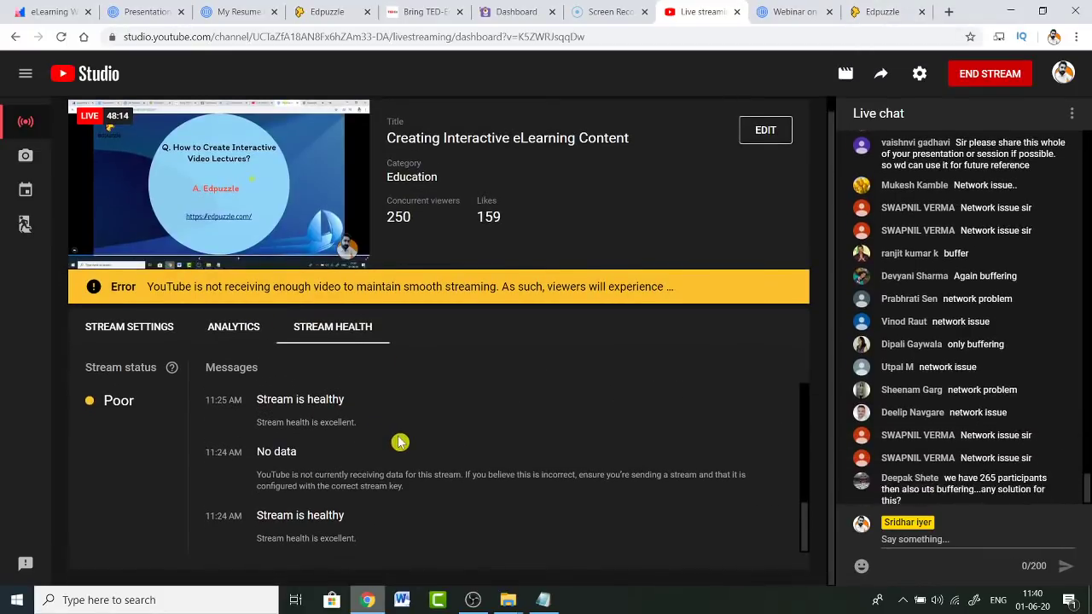
click(878, 12)
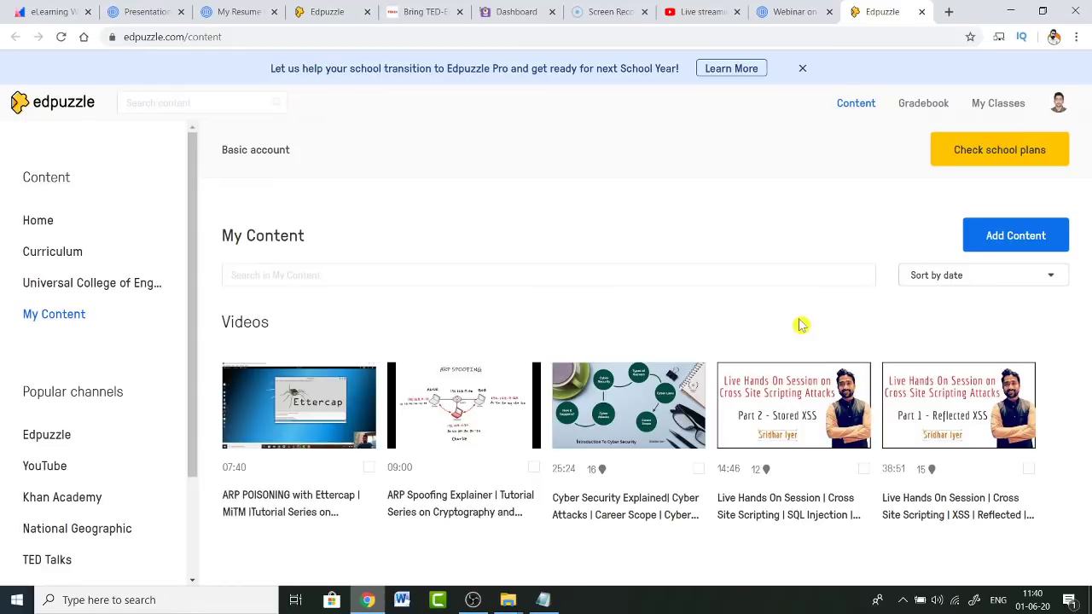
Switch to the YouTube Studio live dashboard and post "is it fine now?" in the live chat.
key(ctrl+Page_Up)
key(ctrl+Page_Up)
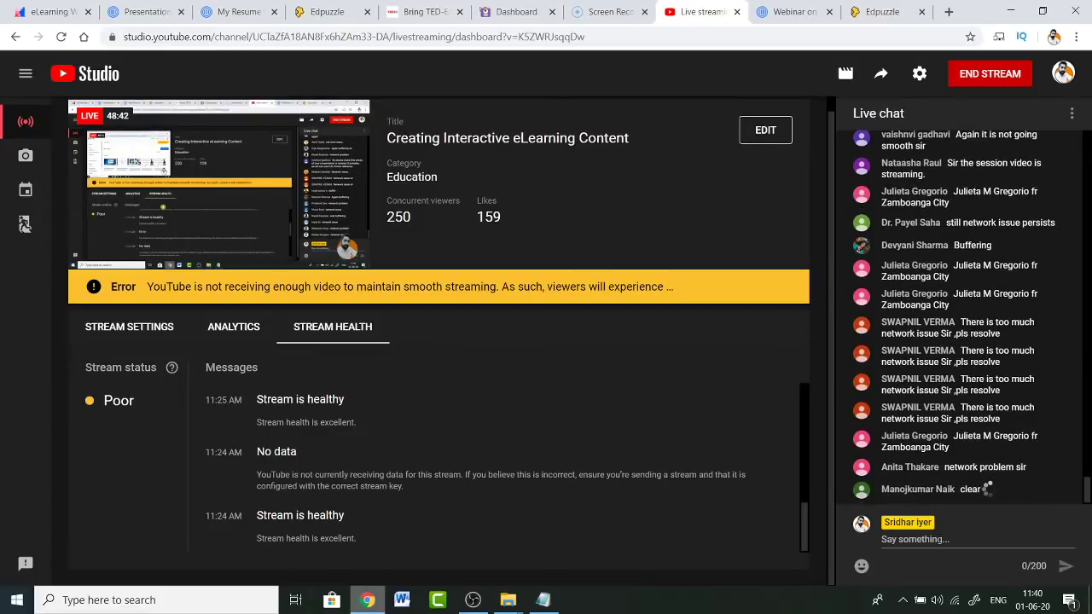
click(977, 528)
text(Is )
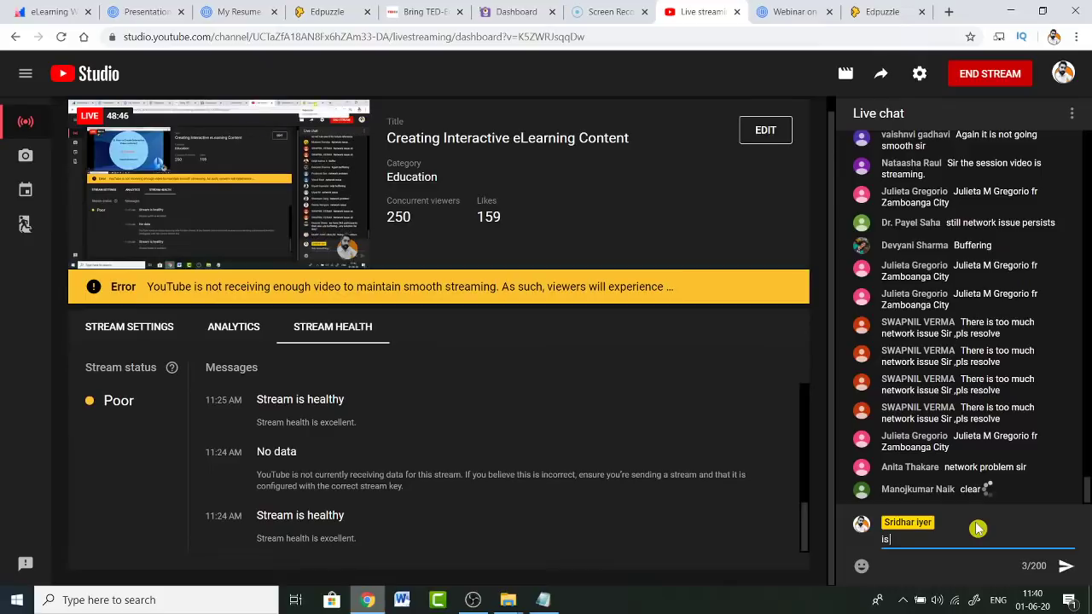
text(it fine now?)
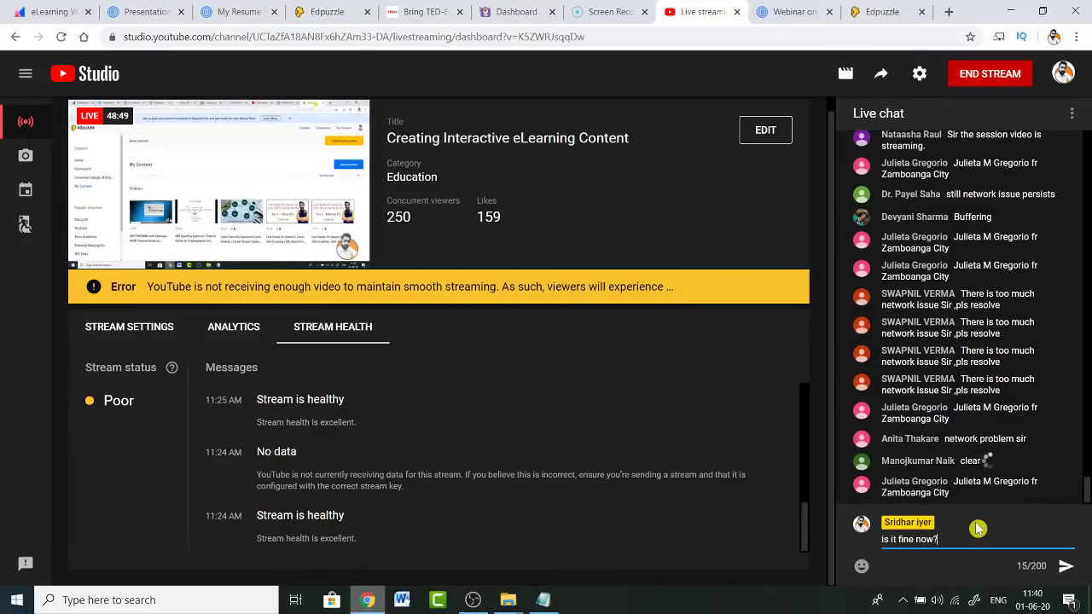
key(Return)
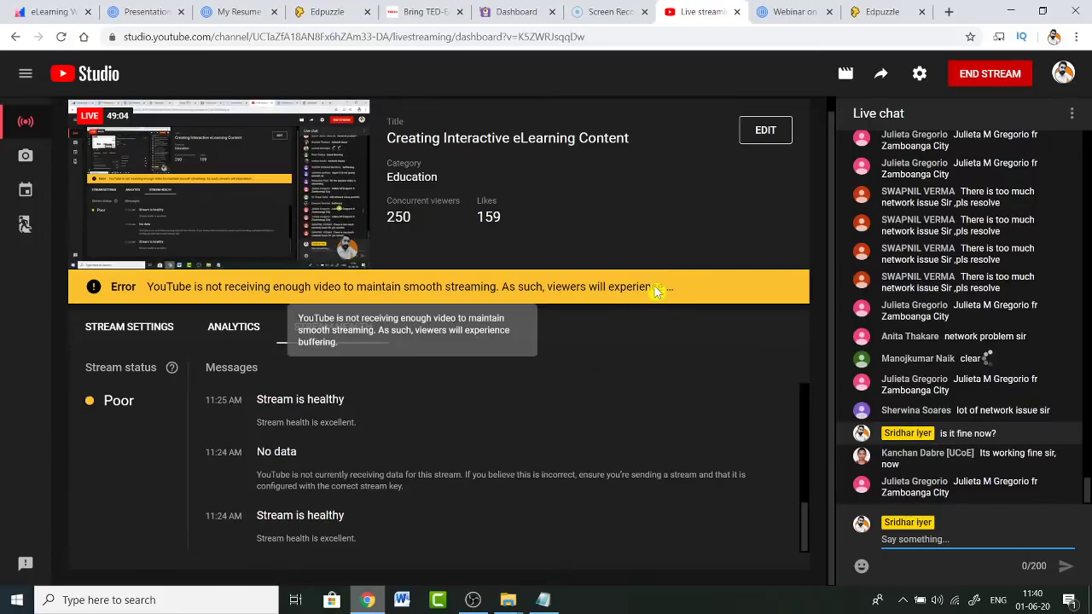
Return to the Edpuzzle content page and play the "Cyber Security Explained" video.
click(1009, 12)
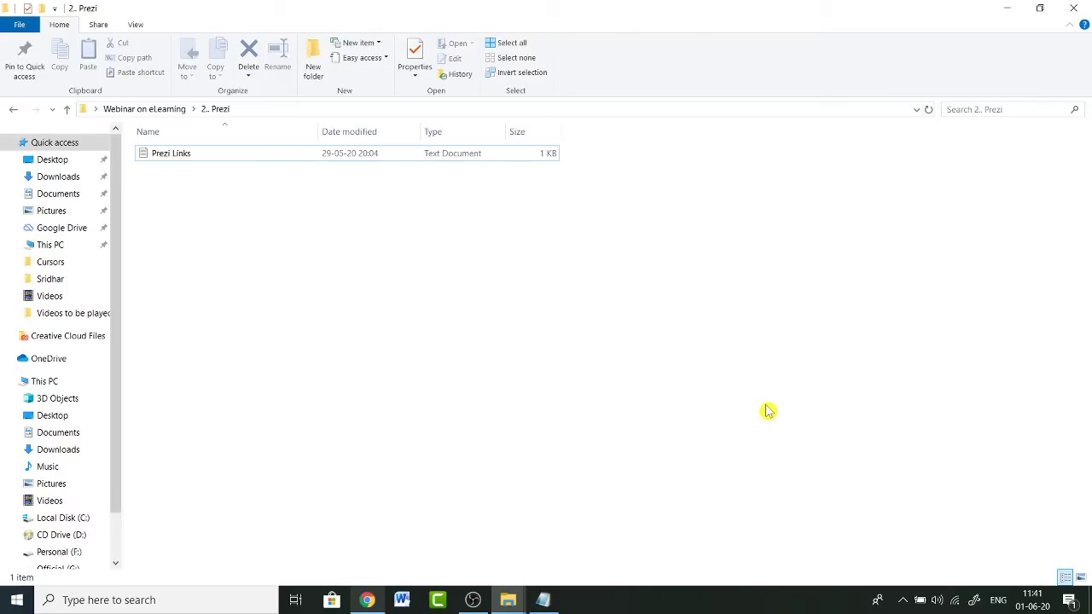
click(366, 599)
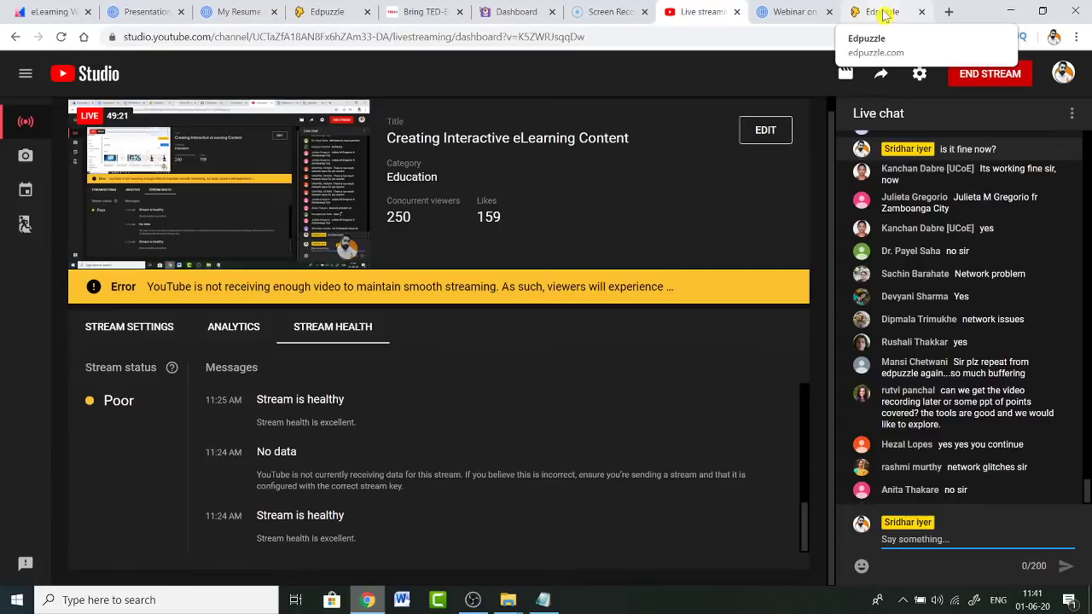
click(884, 12)
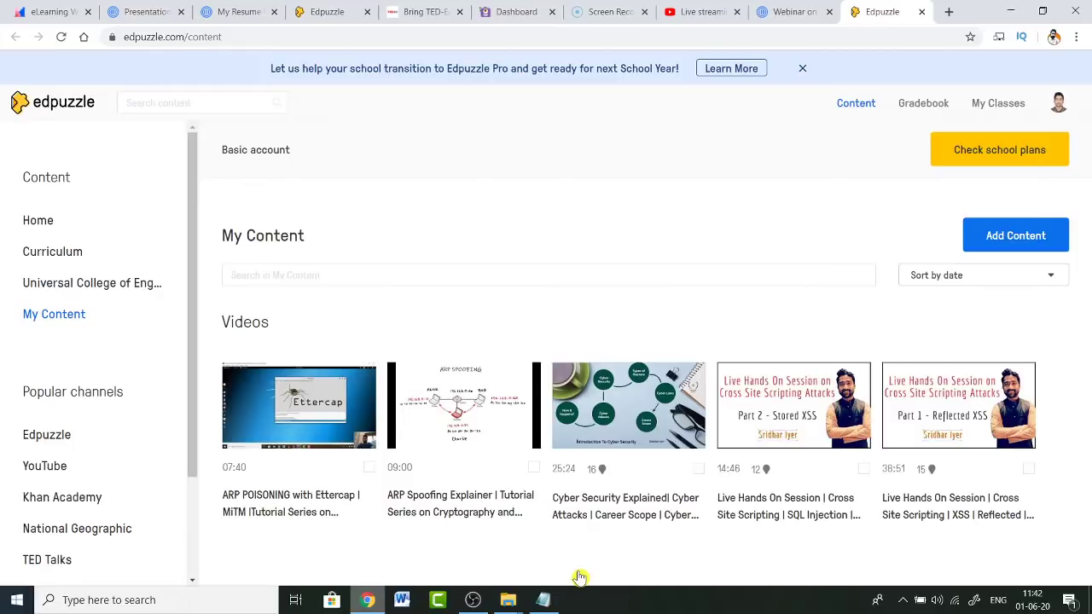
click(678, 439)
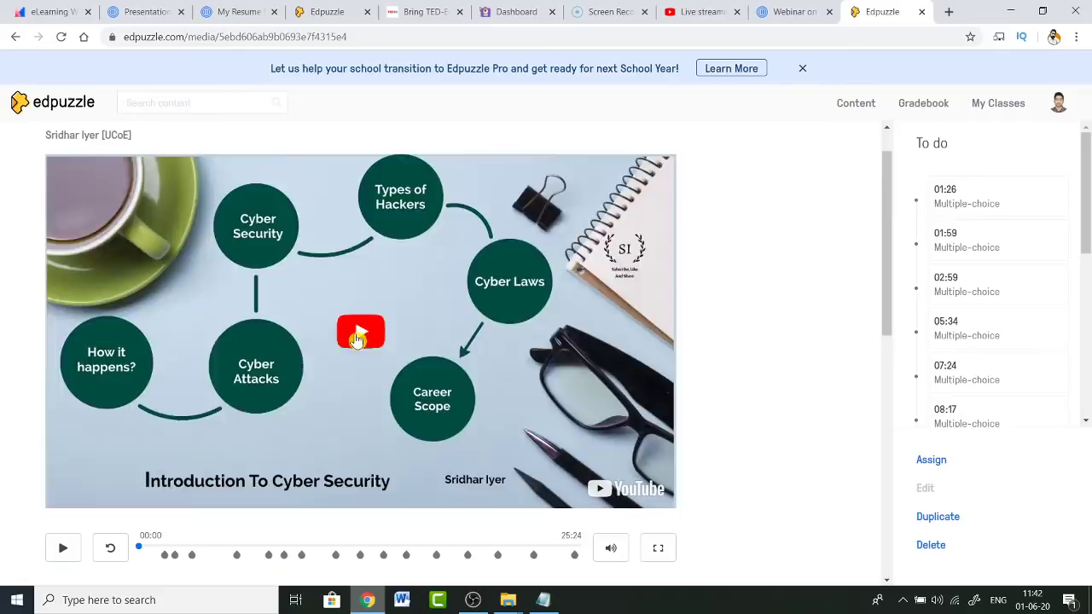
click(361, 331)
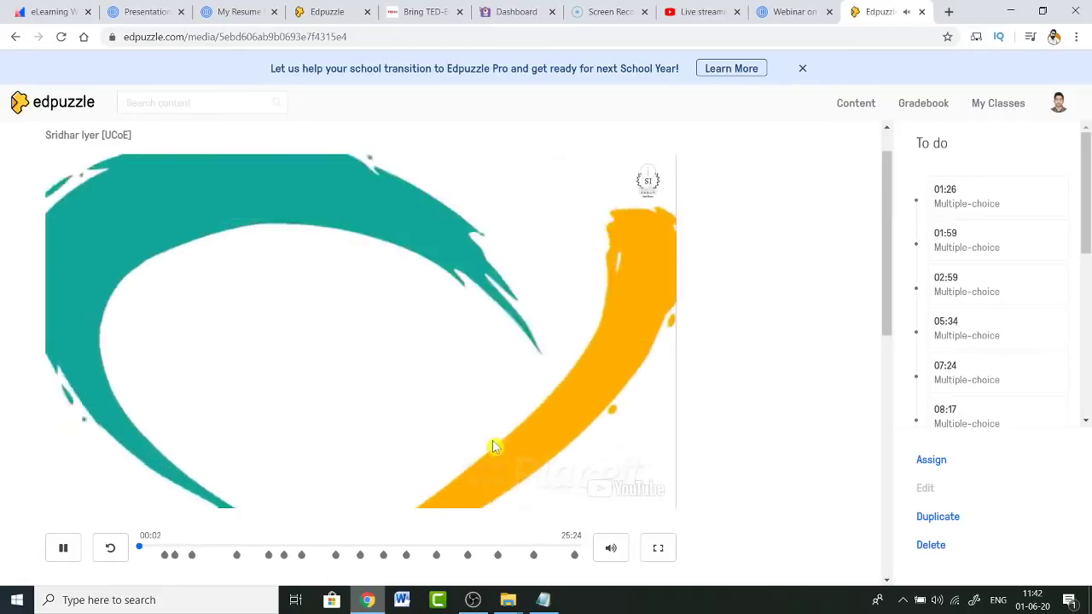
Lower the playing Edpuzzle video's volume to near the minimum.
scroll(493, 443, down, 1)
scroll(493, 443, down, 3)
mouse_move(583, 290)
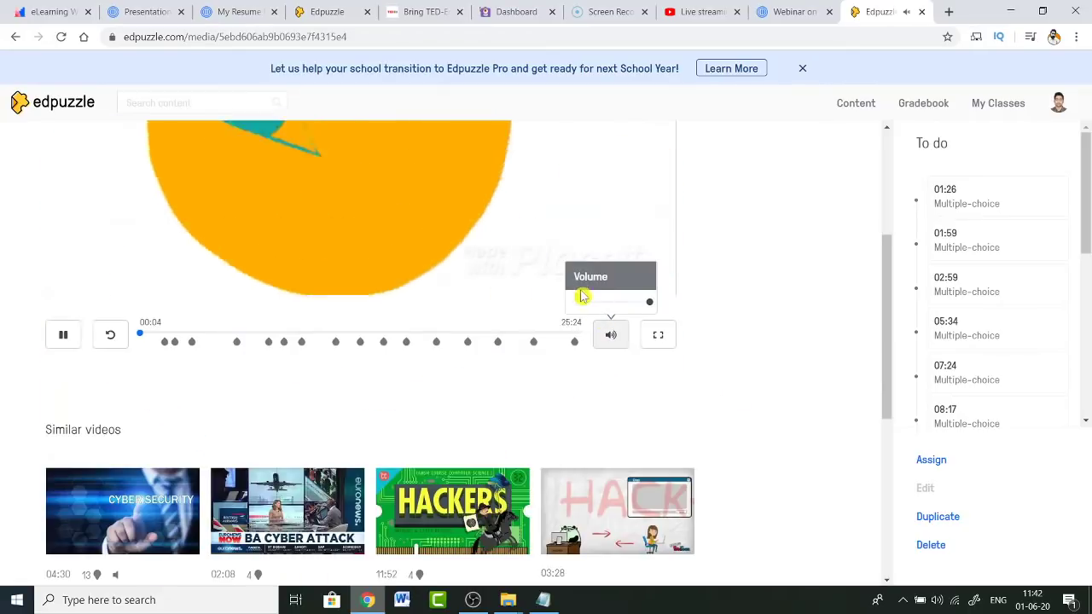
click(575, 303)
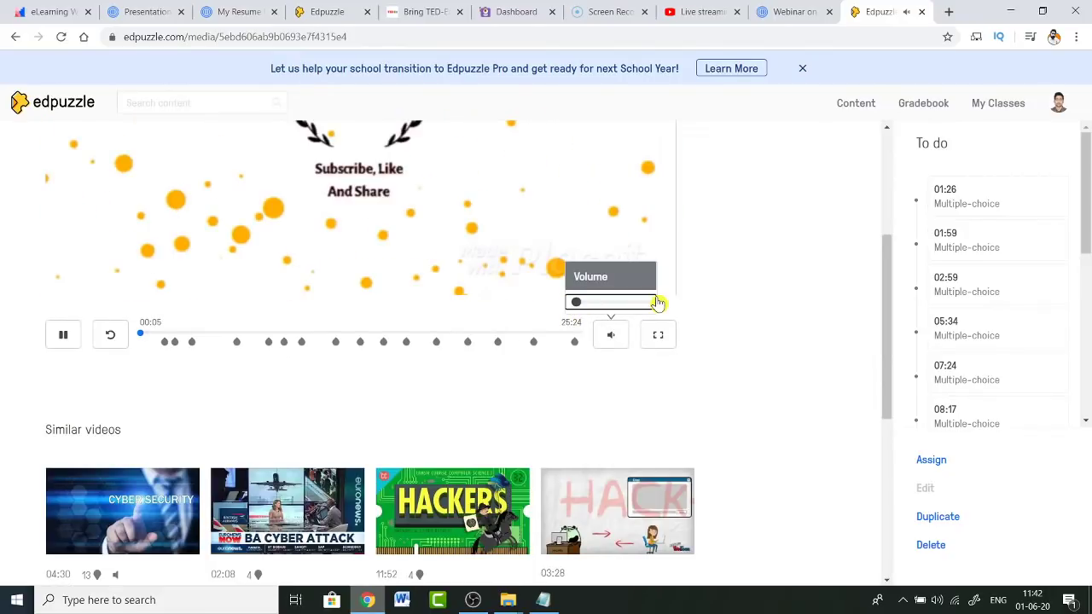
scroll(657, 303, up, 4)
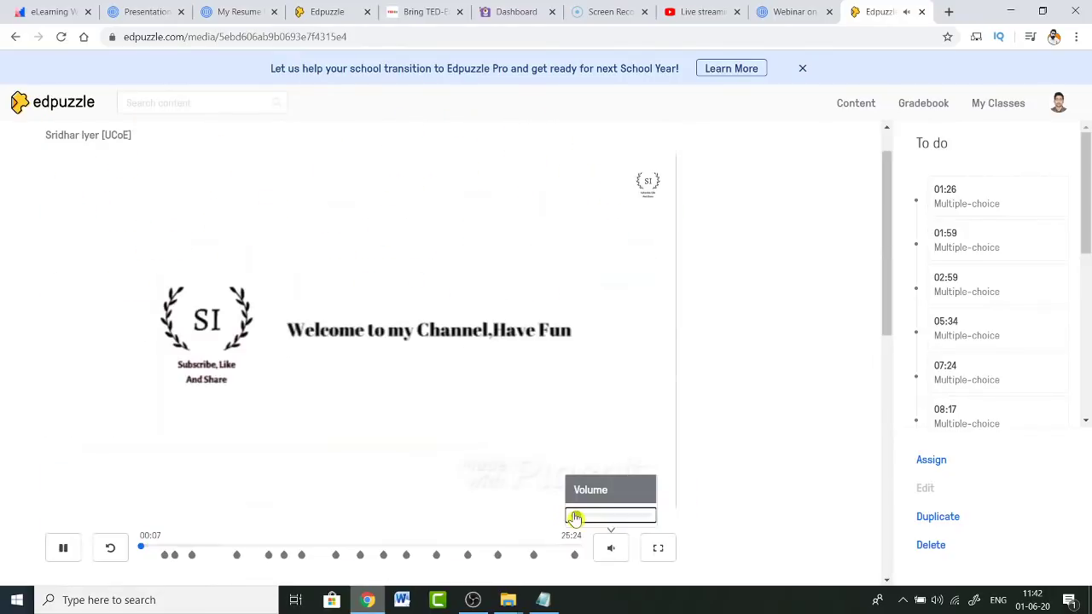
click(576, 517)
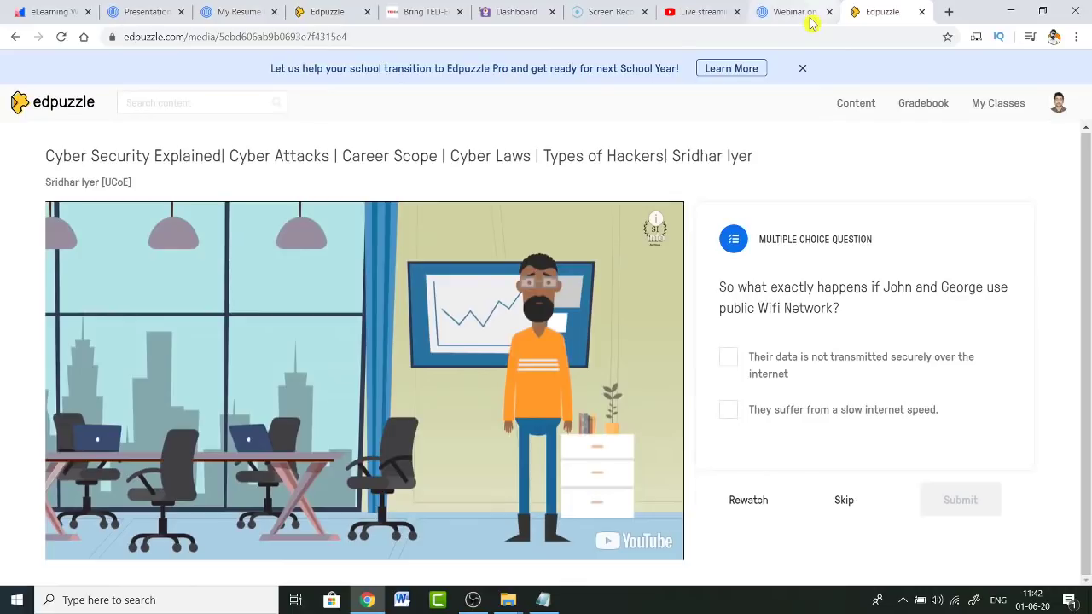
Check the viewers' replies in the YouTube Studio live chat and return to the Edpuzzle video's multiple-choice question.
click(698, 12)
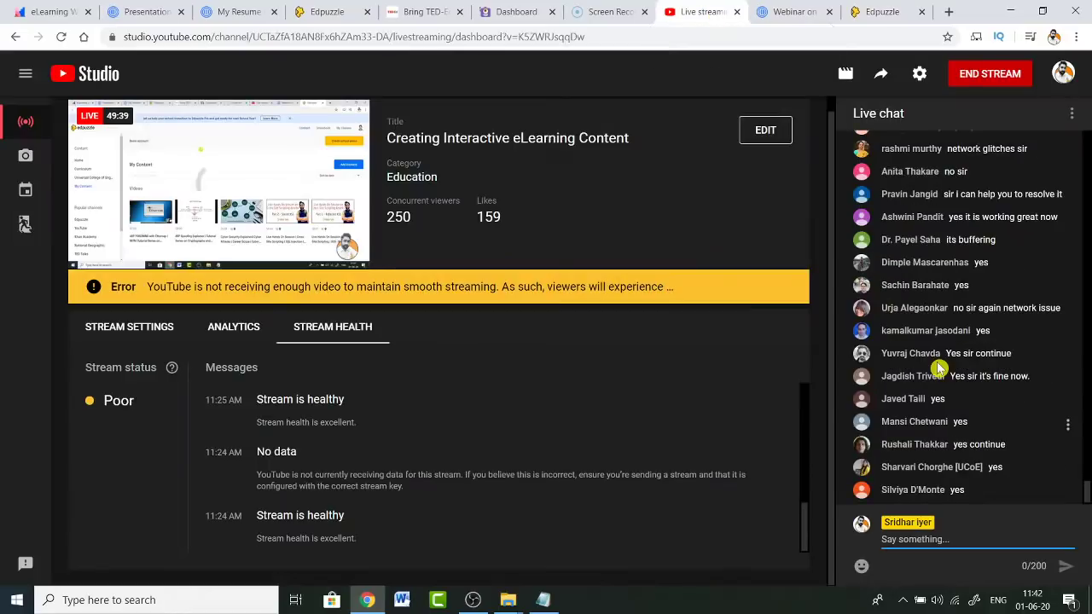
key(ctrl+9)
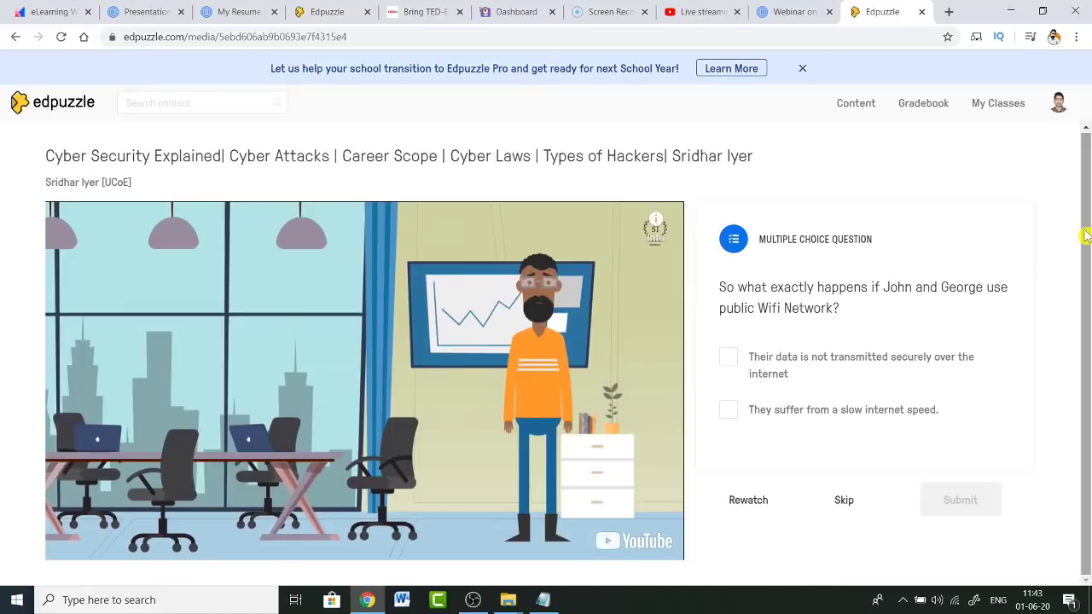
Open the gradebook for the class "TE Comps CSS Batch of 2020" and look through the students' scores and time spent.
click(919, 104)
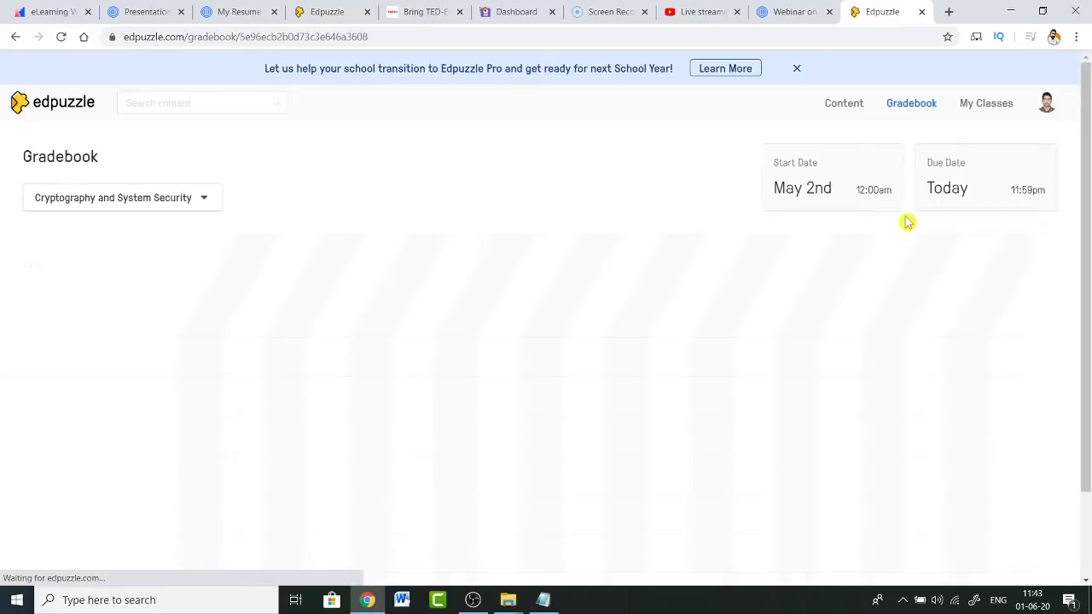
click(151, 192)
click(119, 260)
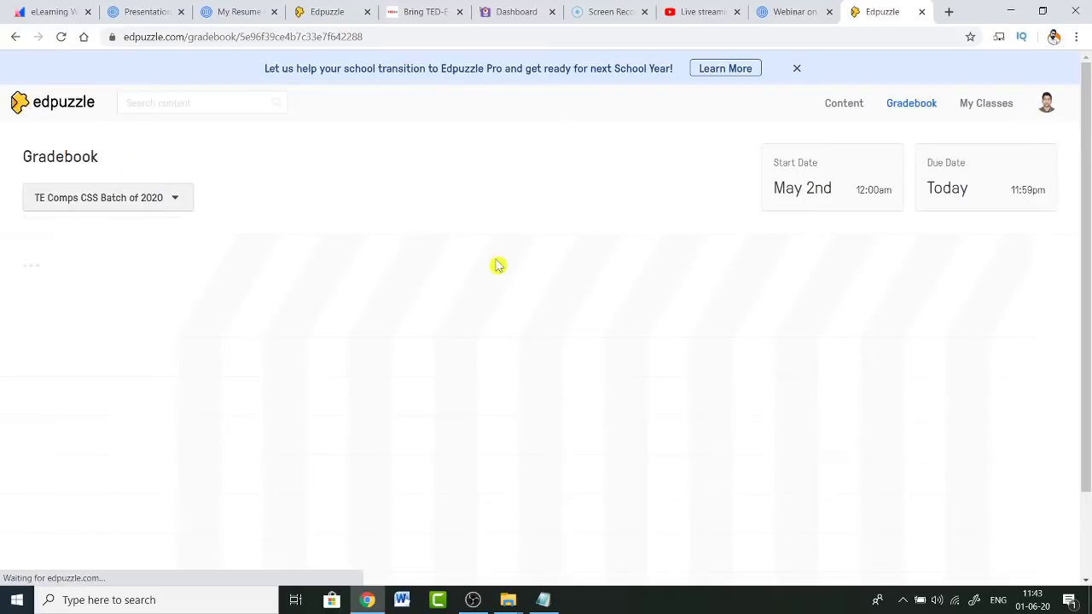
scroll(498, 266, down, 1)
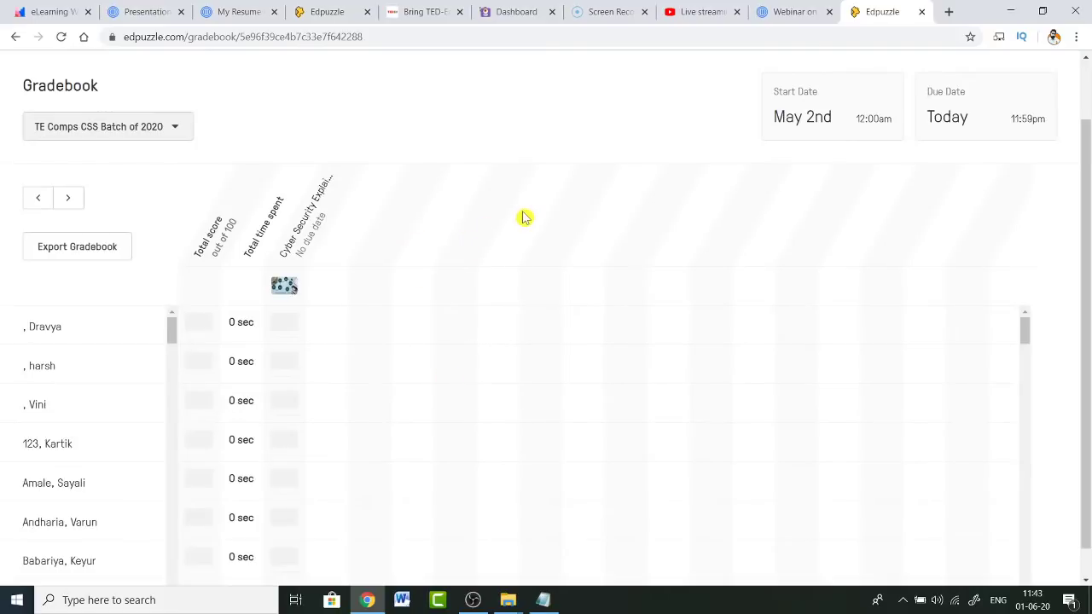
scroll(316, 463, down, 15)
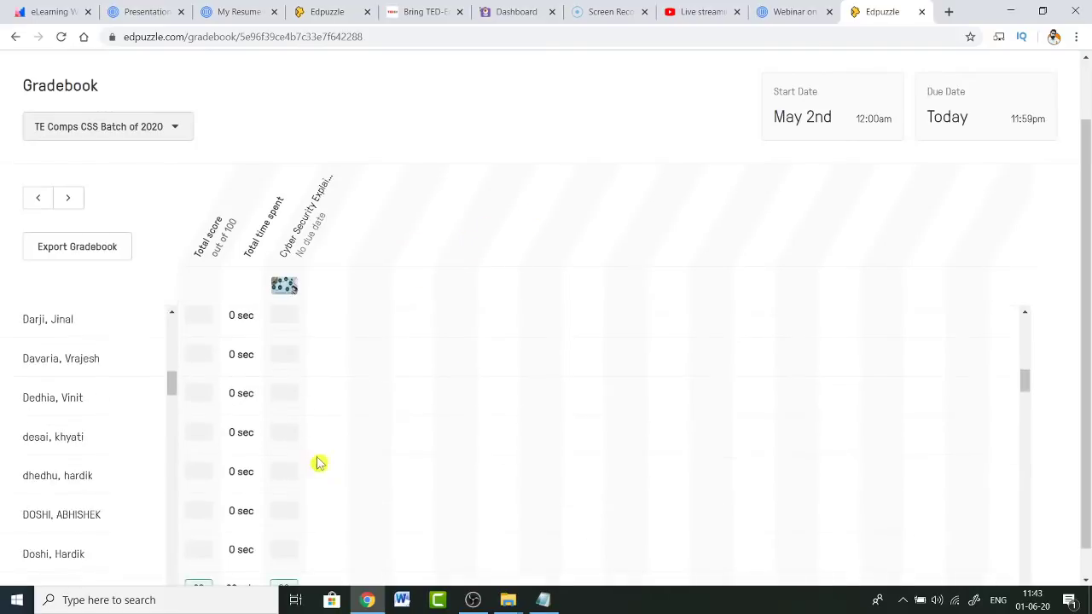
scroll(335, 451, up, 1)
scroll(175, 433, up, 1)
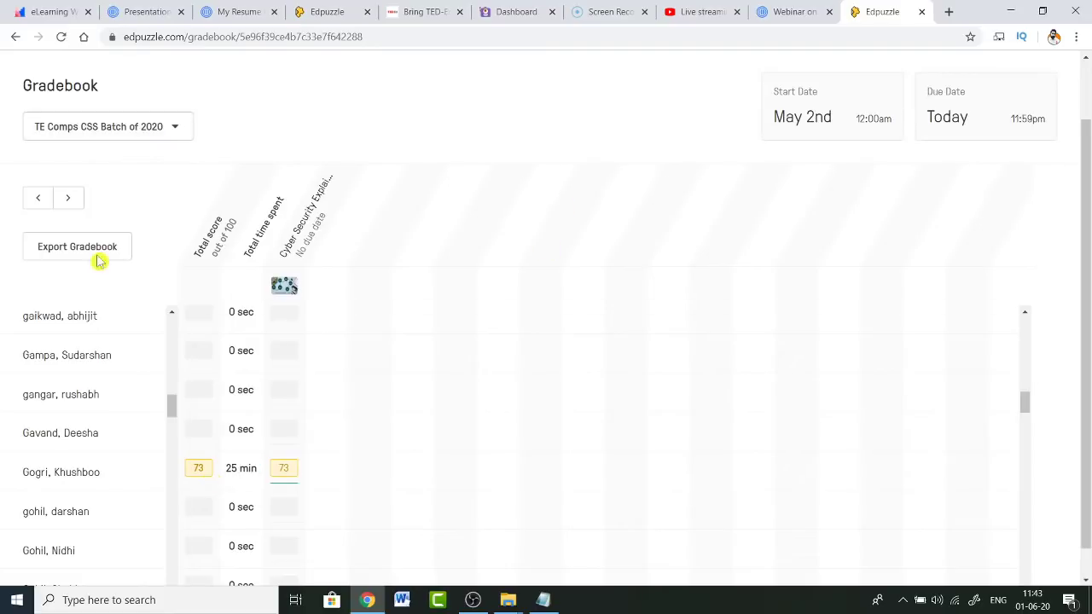
Return to the My Content page to view the popular channels list, and check the YouTube Studio live chat.
click(15, 36)
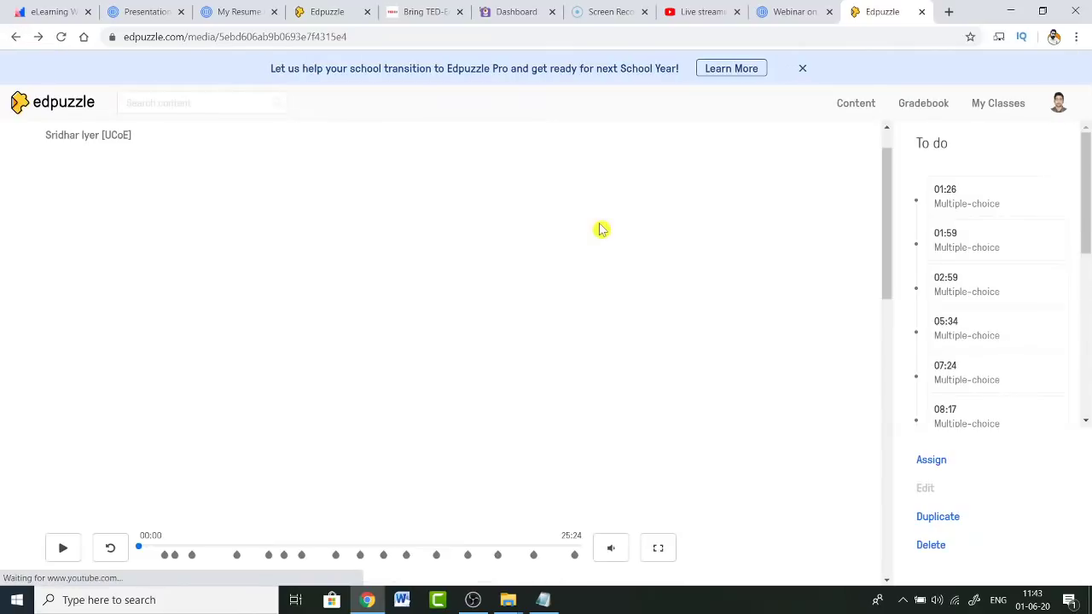
key(alt+Left)
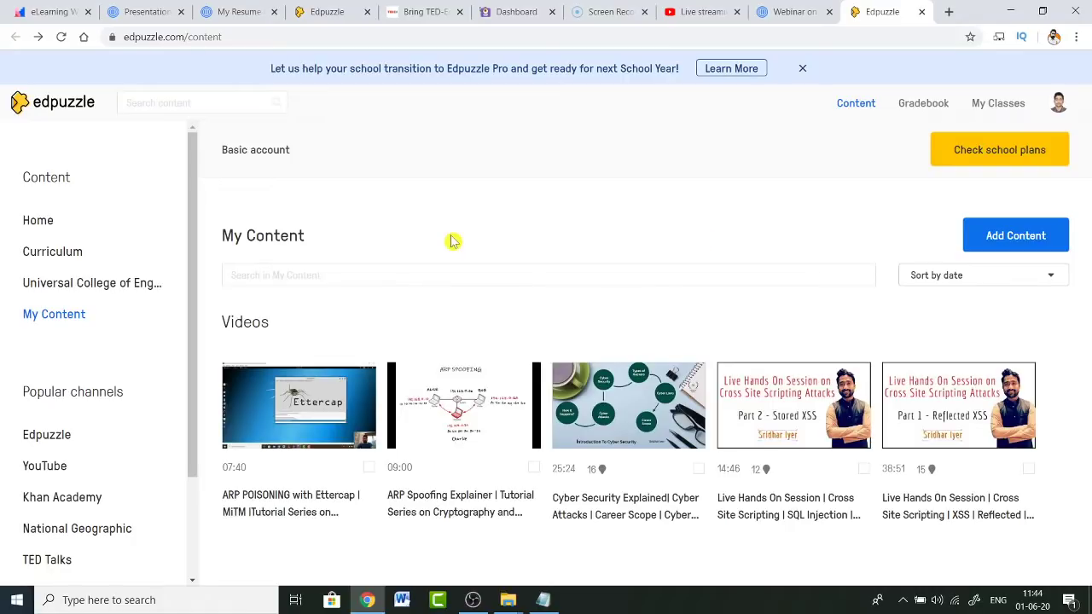
scroll(175, 341, down, 3)
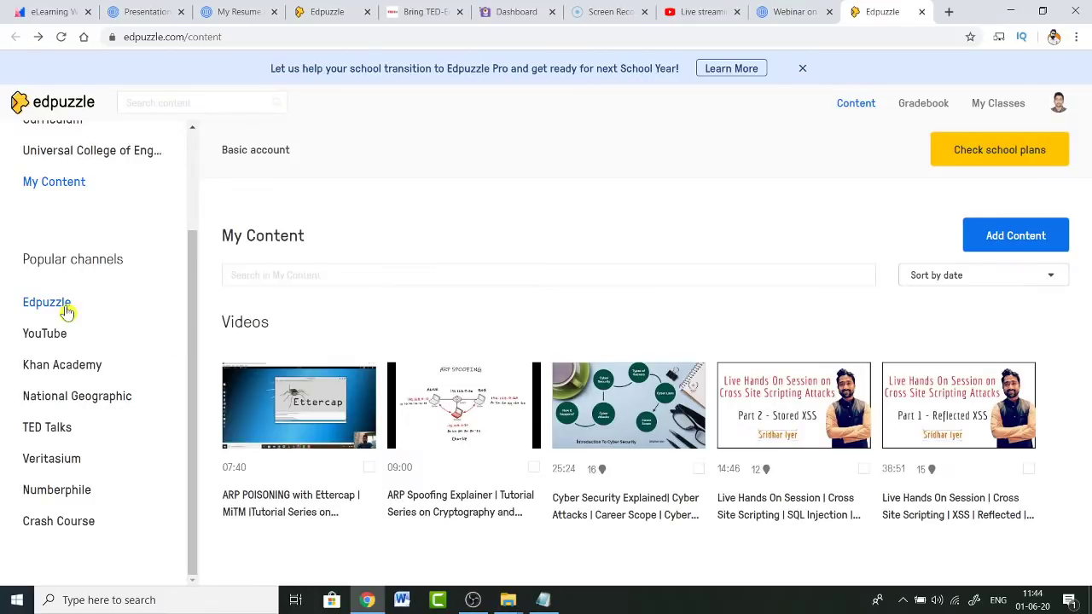
click(689, 12)
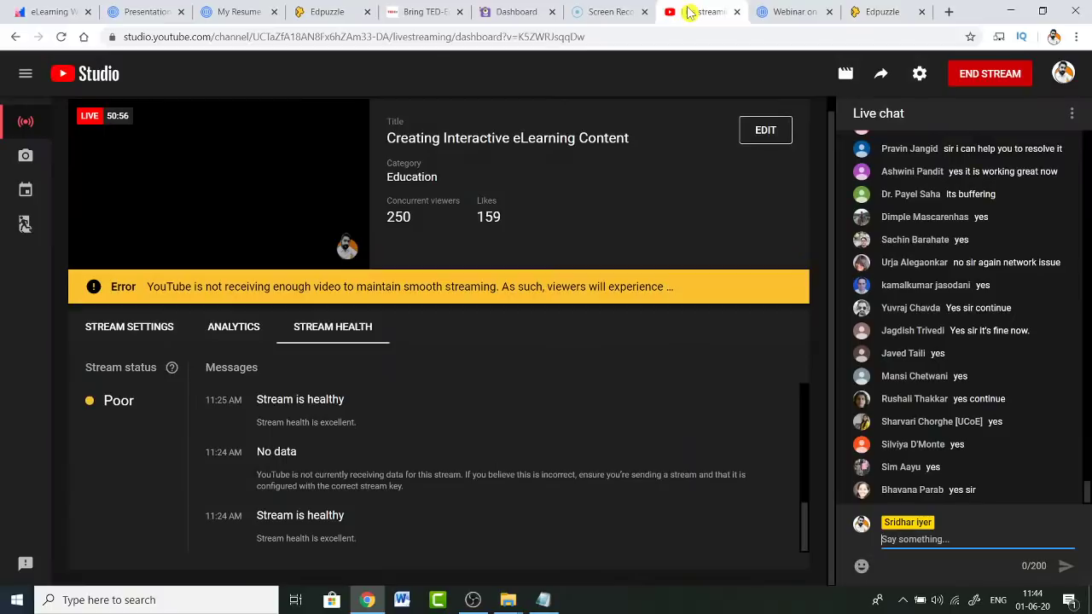
Go back to Edpuzzle, search its YouTube channel for the presenter's name and browse the resulting videos.
click(886, 12)
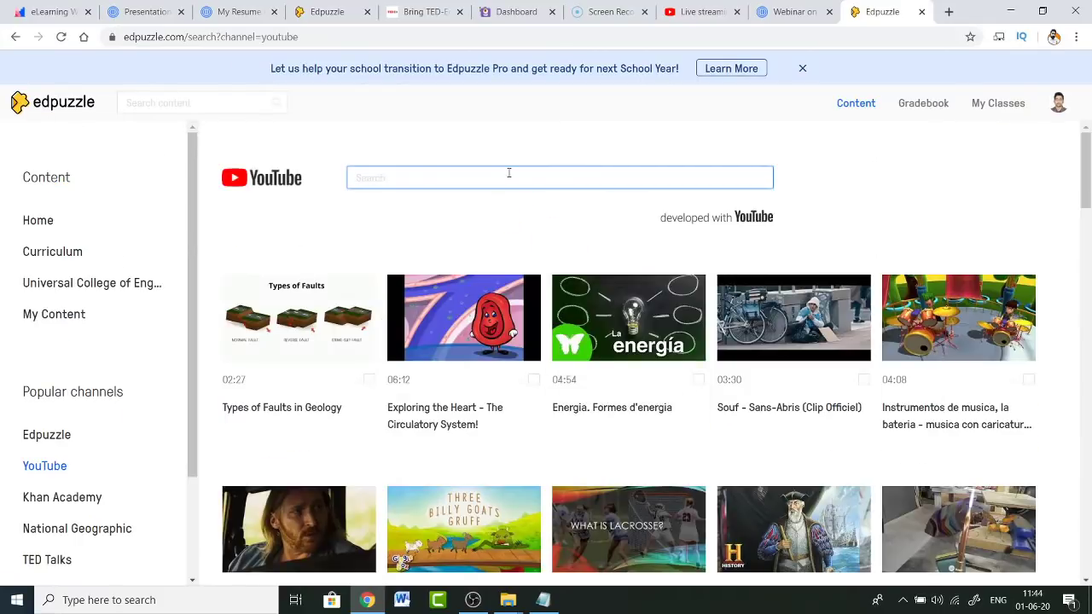
text(sridhar iyer)
key(Return)
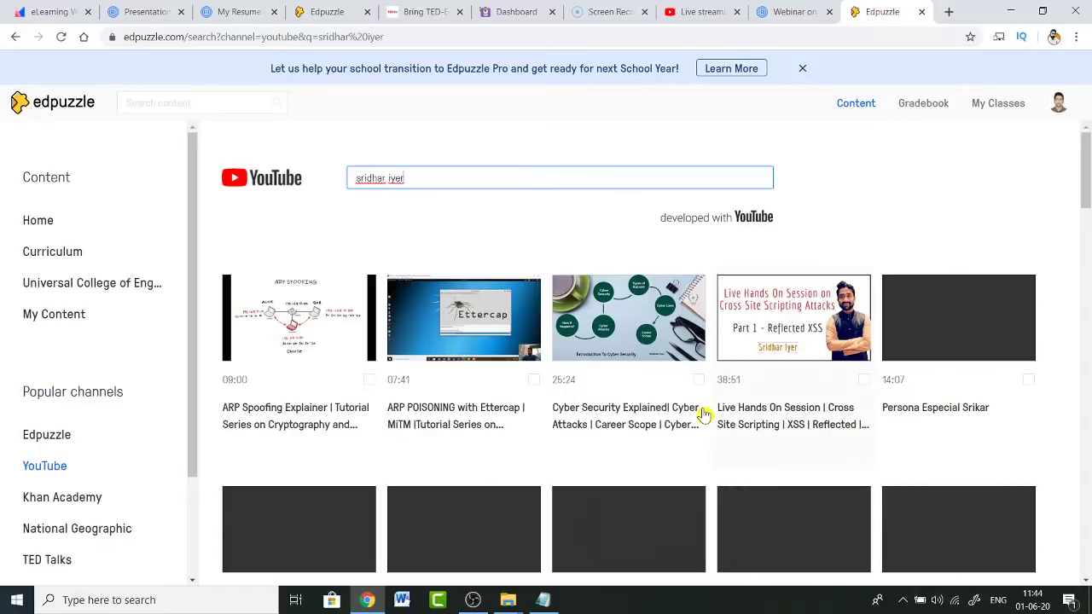
scroll(768, 435, down, 6)
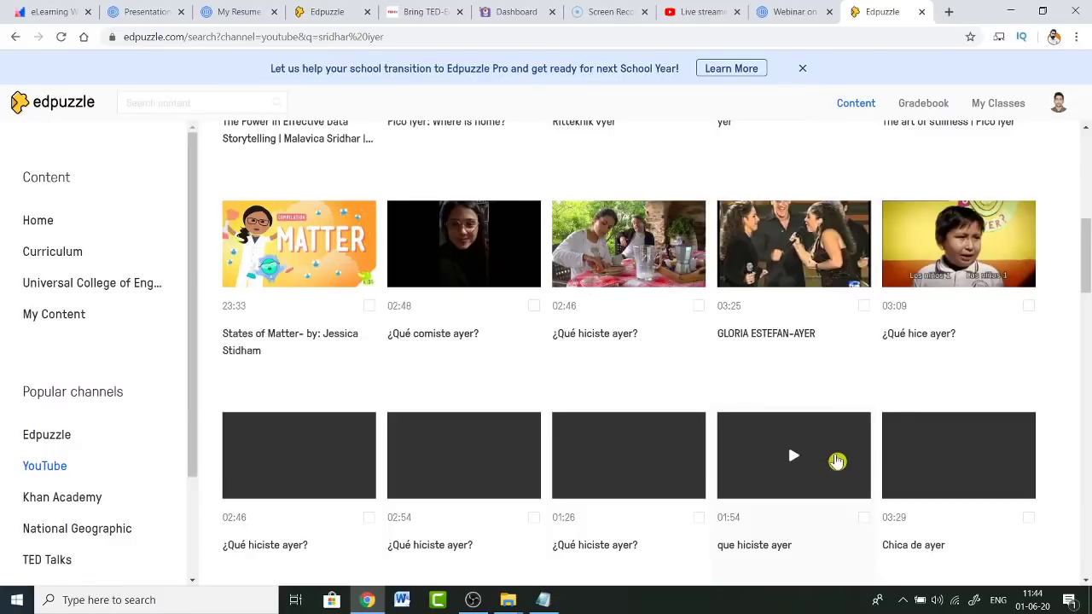
scroll(818, 459, up, 6)
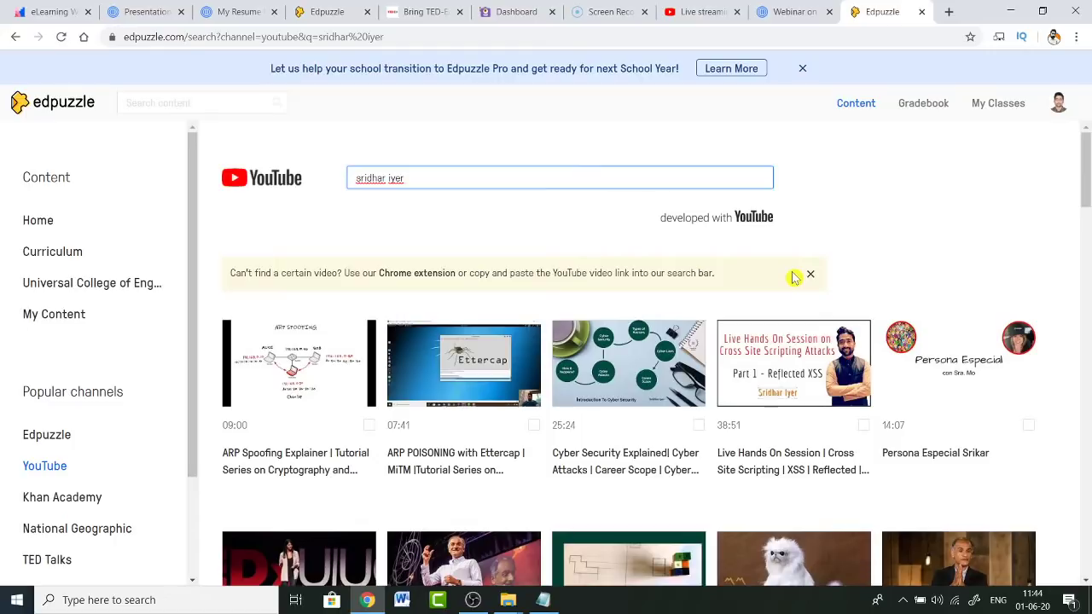
scroll(806, 281, down, 1)
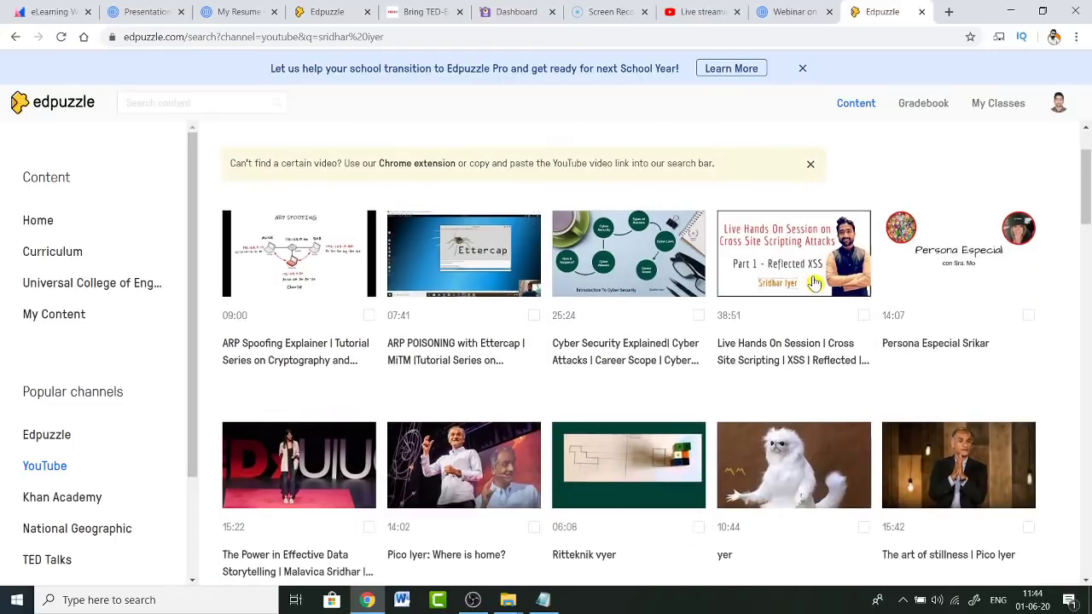
scroll(814, 283, down, 1)
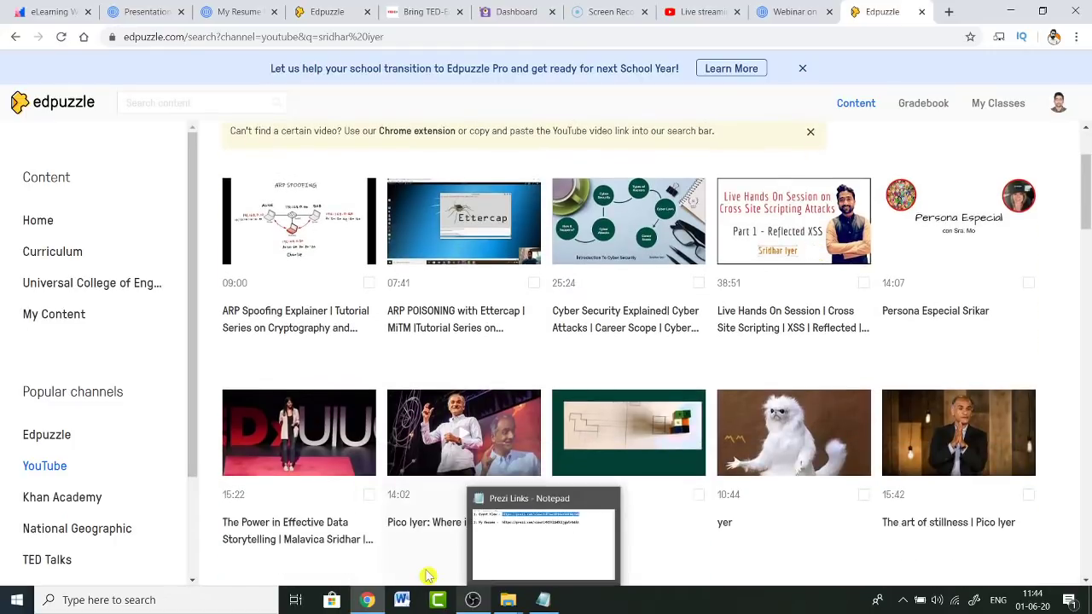
Open the "Ritteknik vyer" video and look over its player, video versions and similar videos.
click(629, 439)
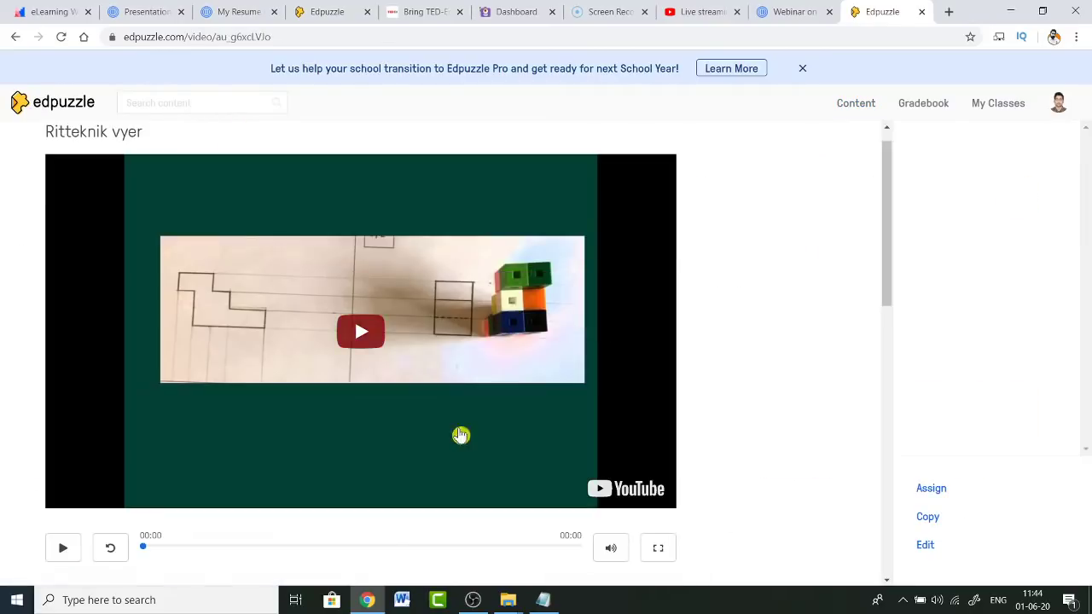
scroll(635, 354, down, 2)
scroll(427, 331, up, 1)
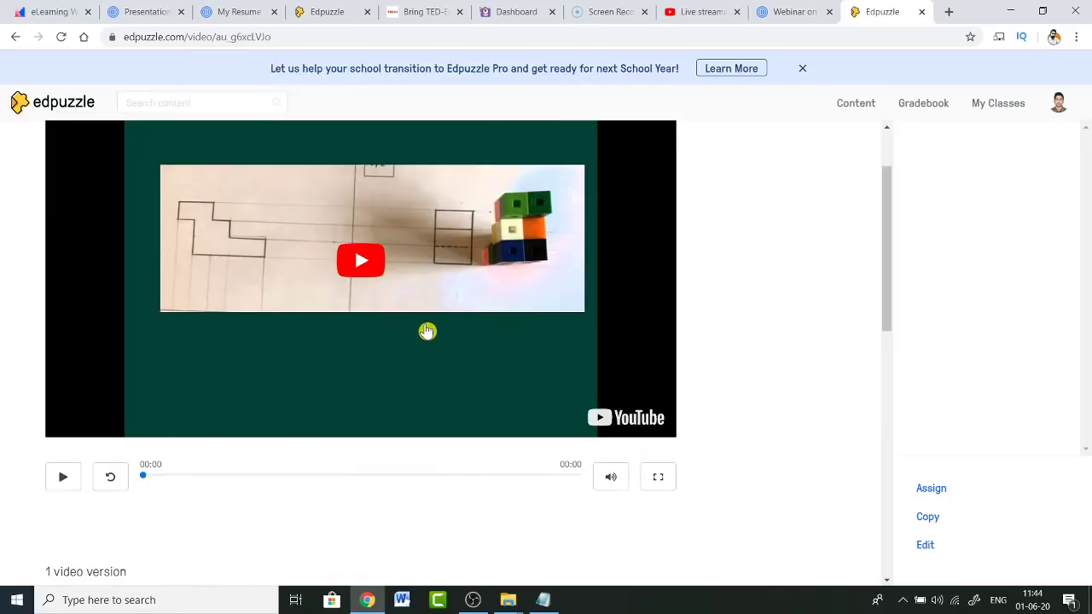
scroll(551, 366, down, 3)
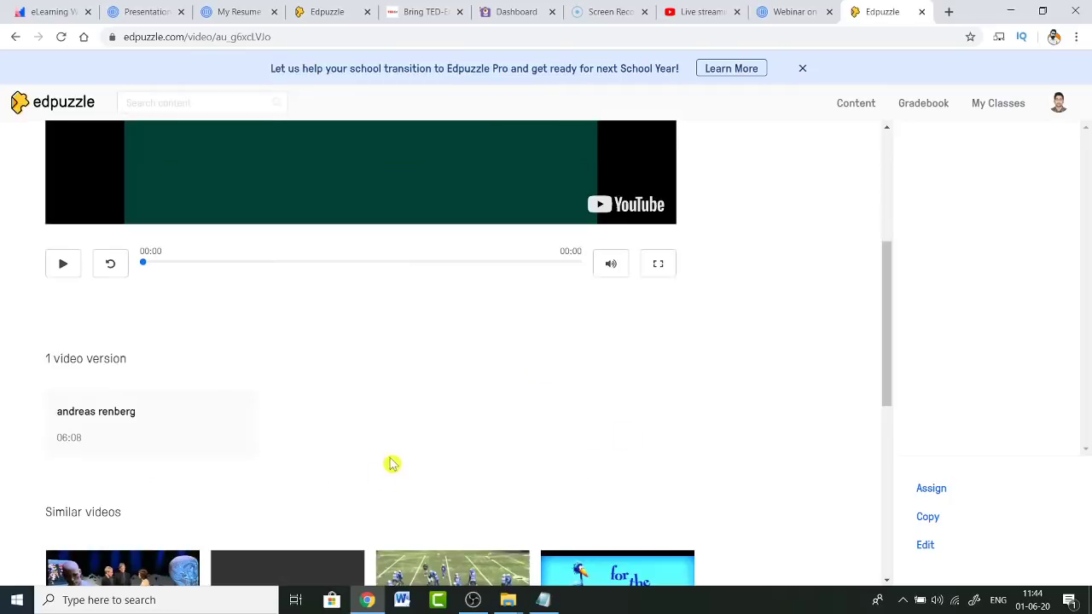
scroll(264, 412, up, 3)
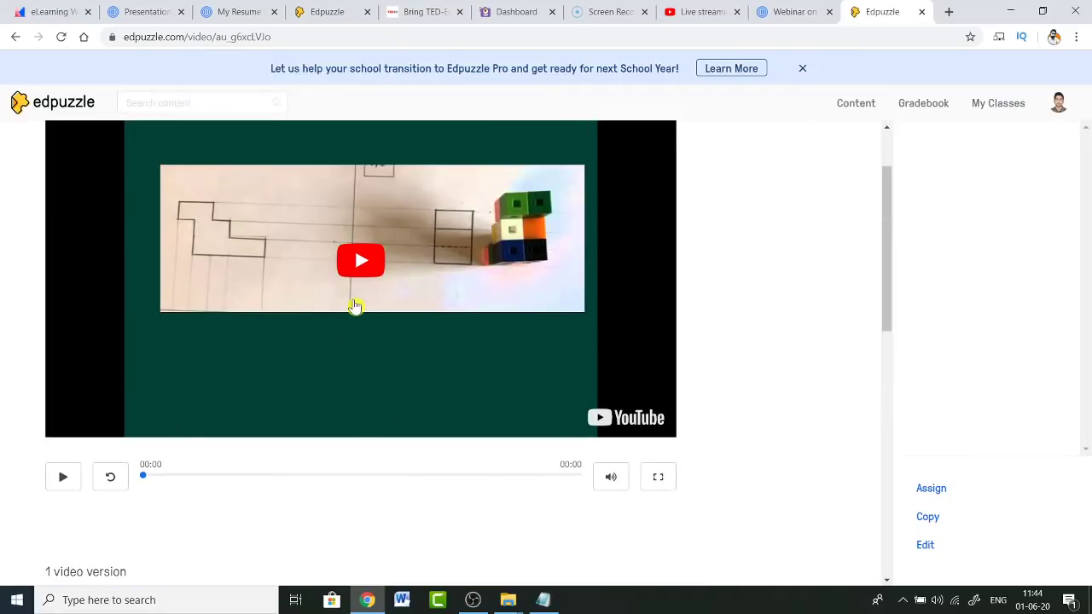
scroll(612, 402, up, 1)
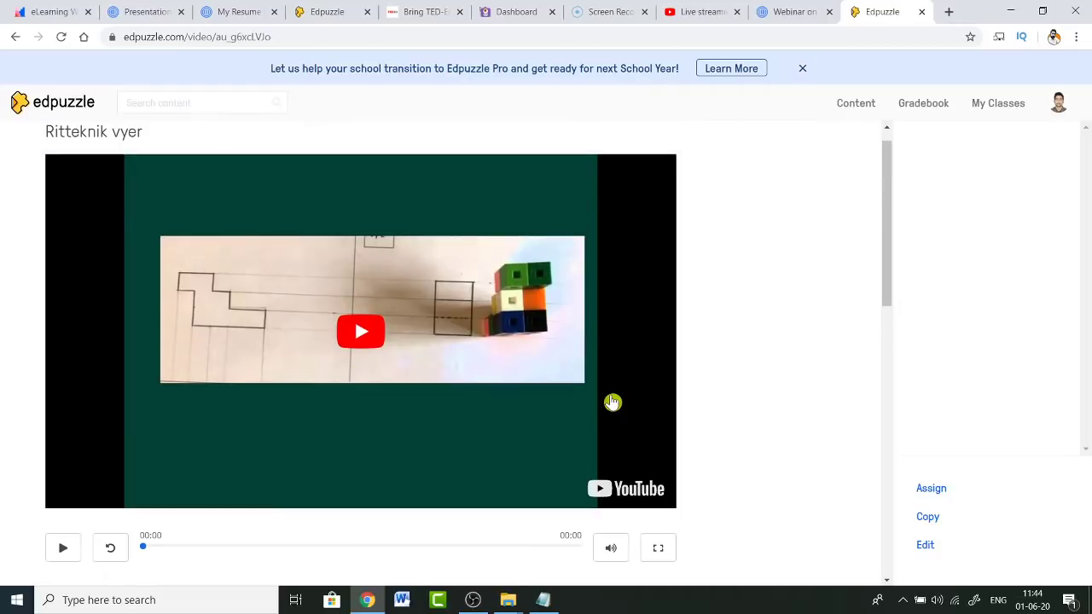
scroll(612, 402, down, 1)
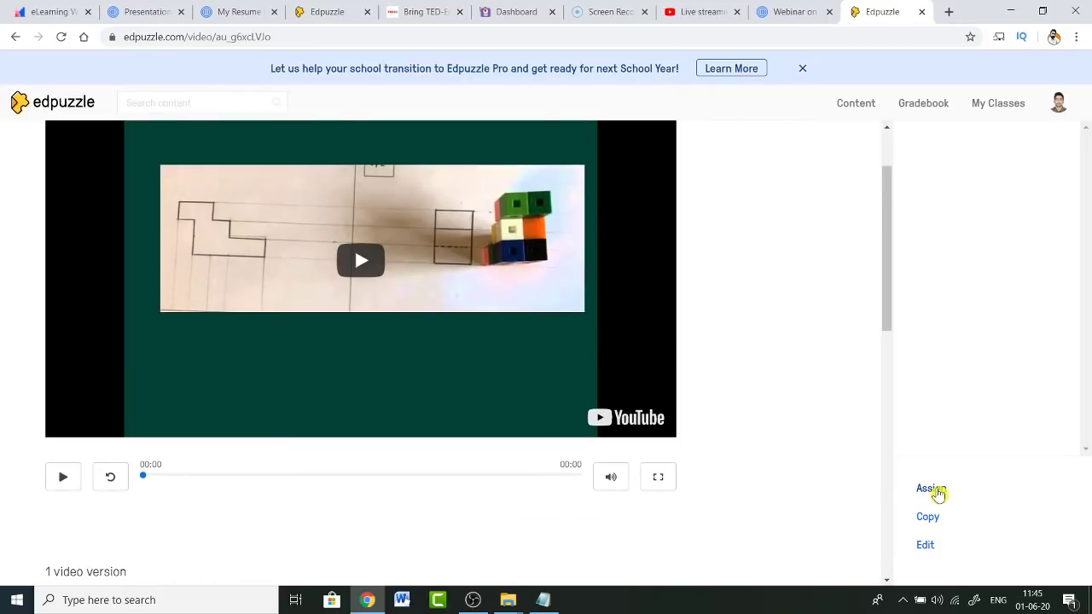
Open the assignment options for the "Ritteknik vyer" video and copy its public link.
click(931, 490)
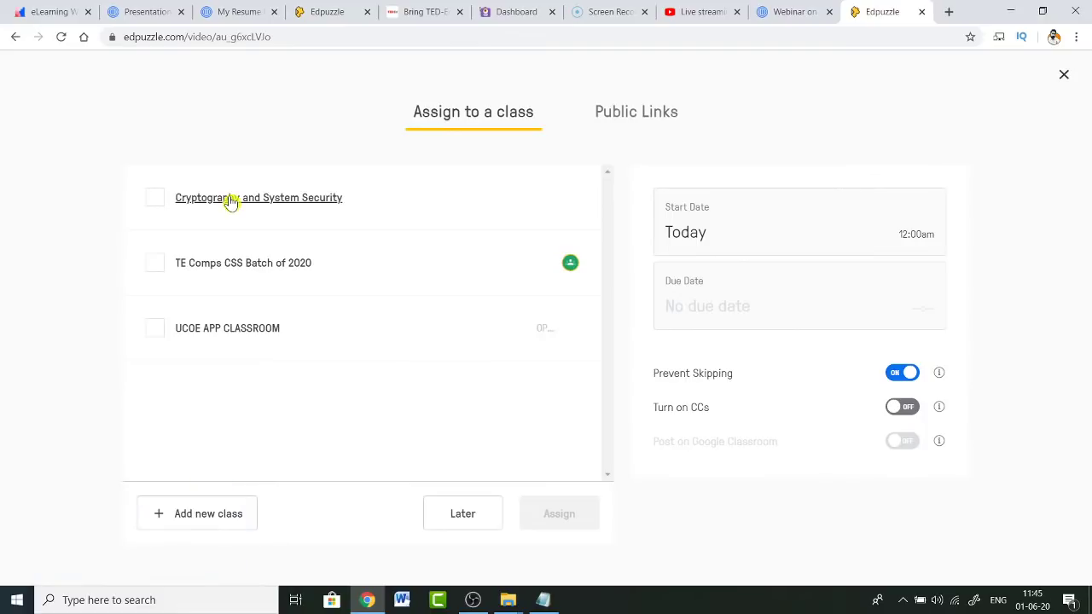
click(638, 117)
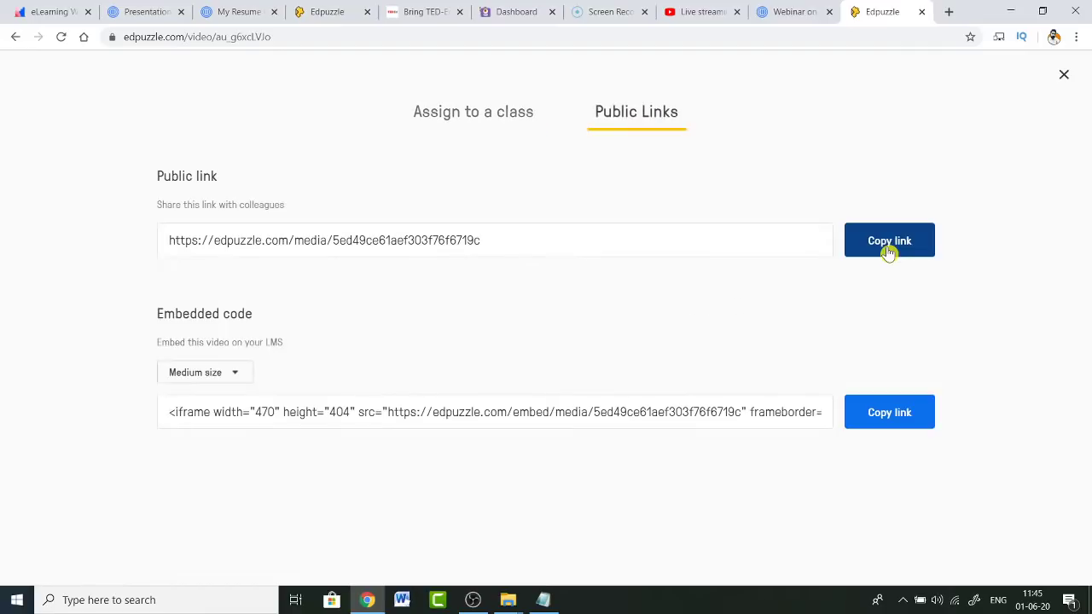
click(889, 248)
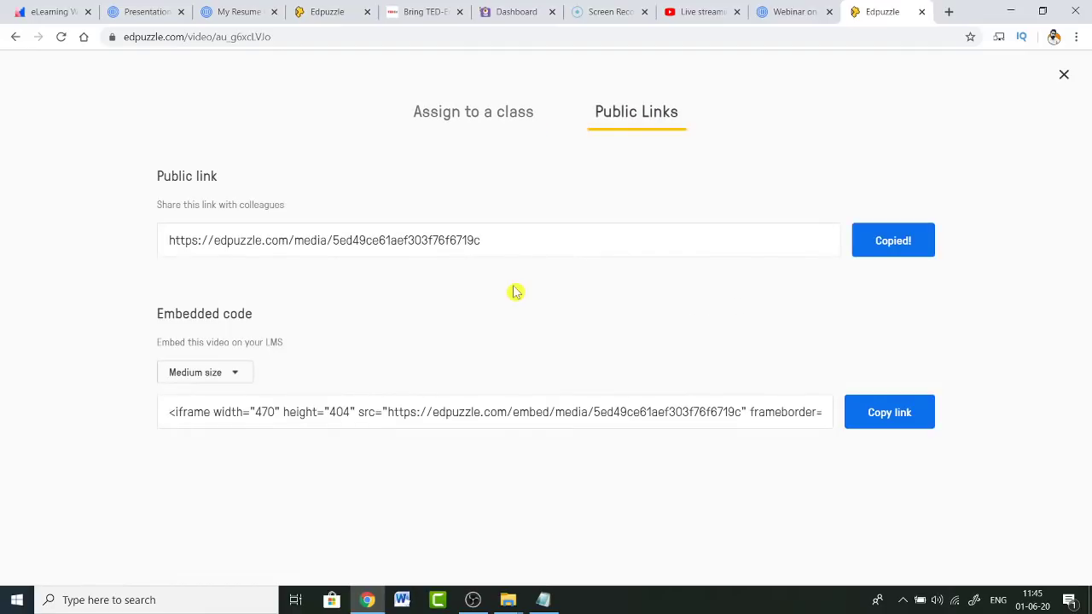
Open the copied public link in a new browser tab and view the video page.
key(ctrl+t)
right_click(627, 37)
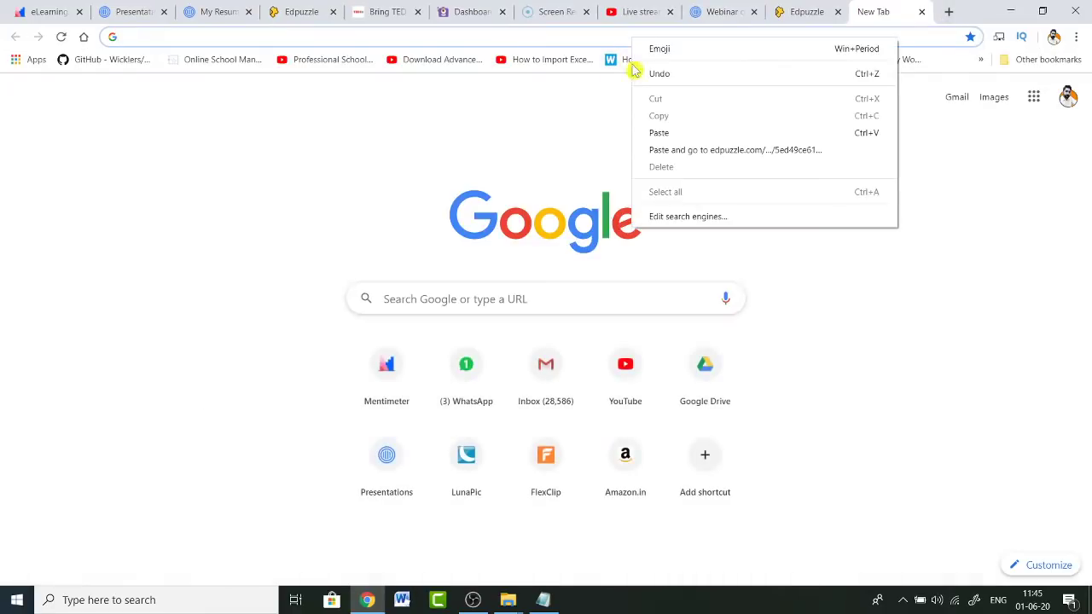
click(670, 150)
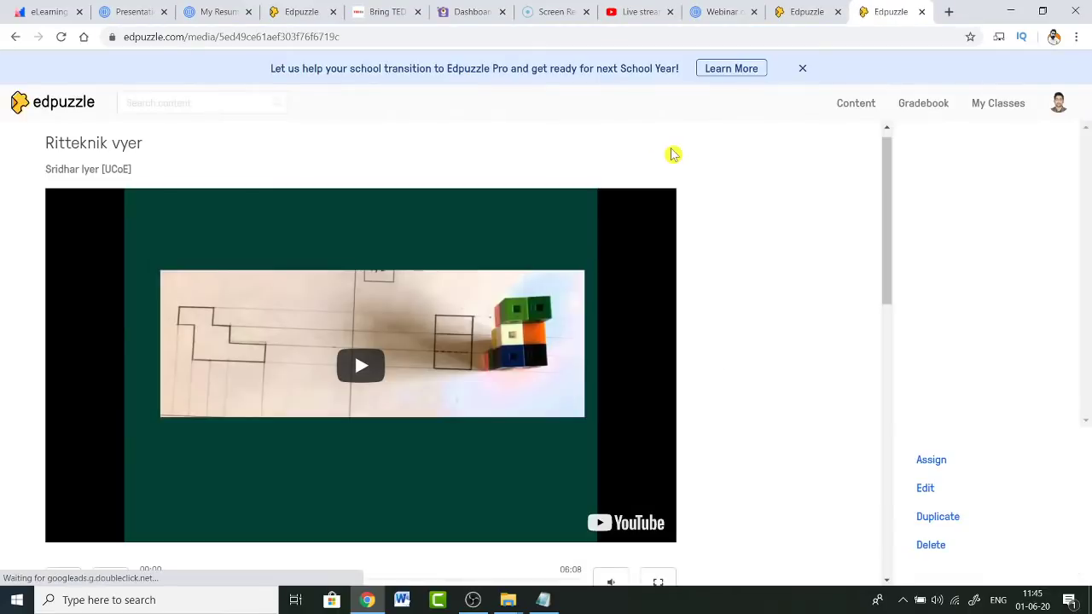
scroll(370, 331, down, 2)
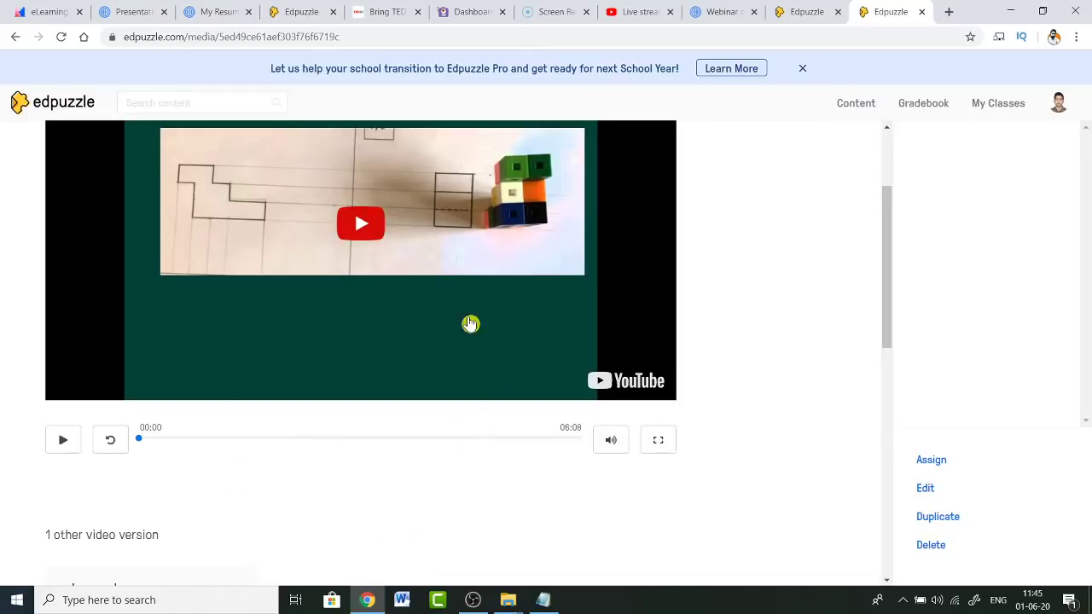
Return to the YouTube channel search results, reopen the "Ritteknik vyer" video and start playing it.
click(801, 10)
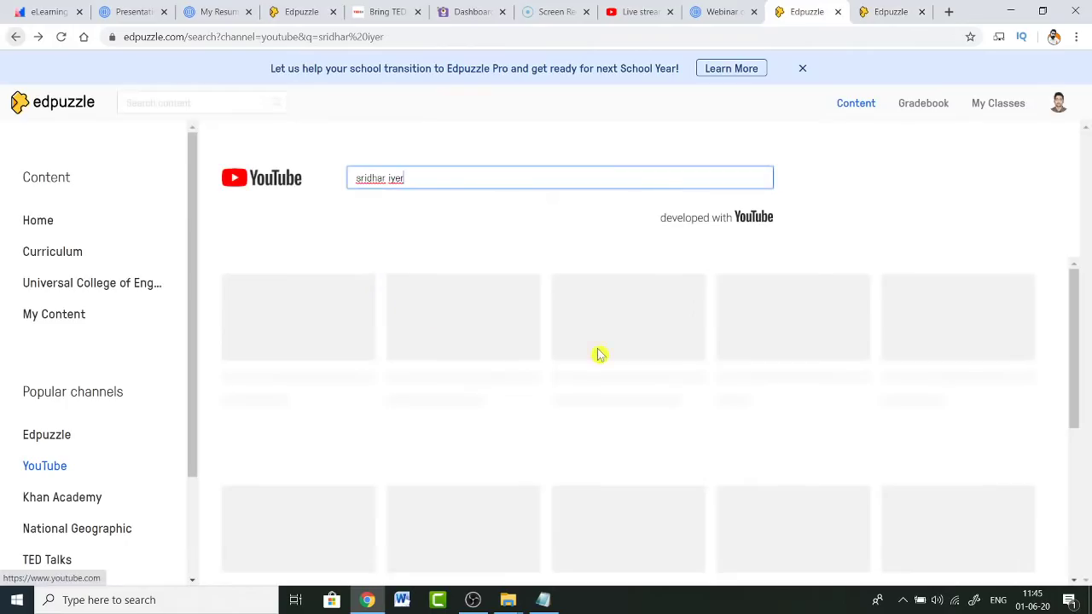
mouse_move(507, 600)
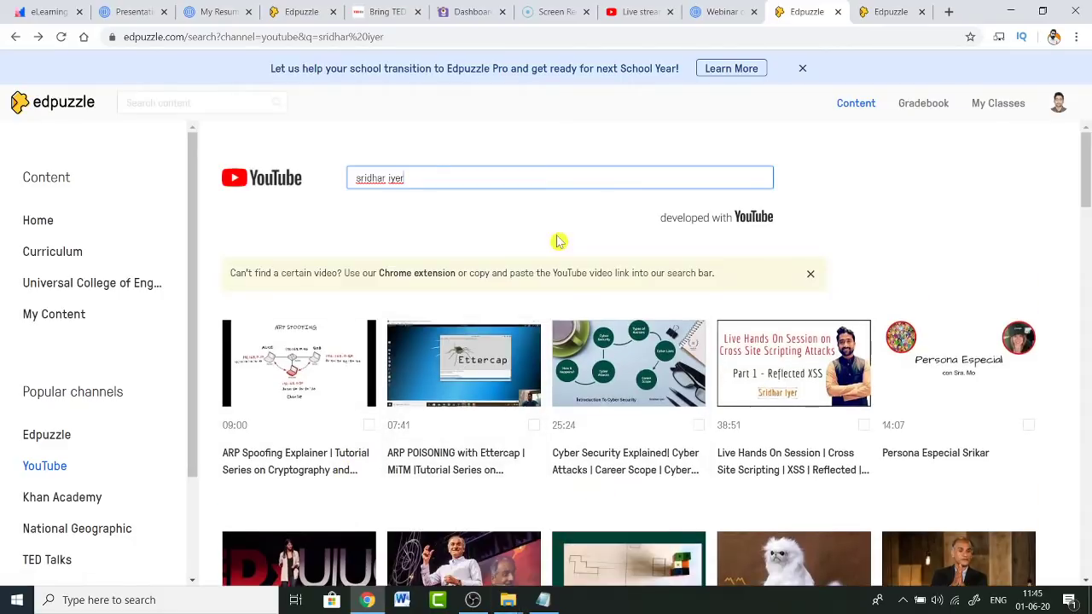
scroll(559, 241, down, 4)
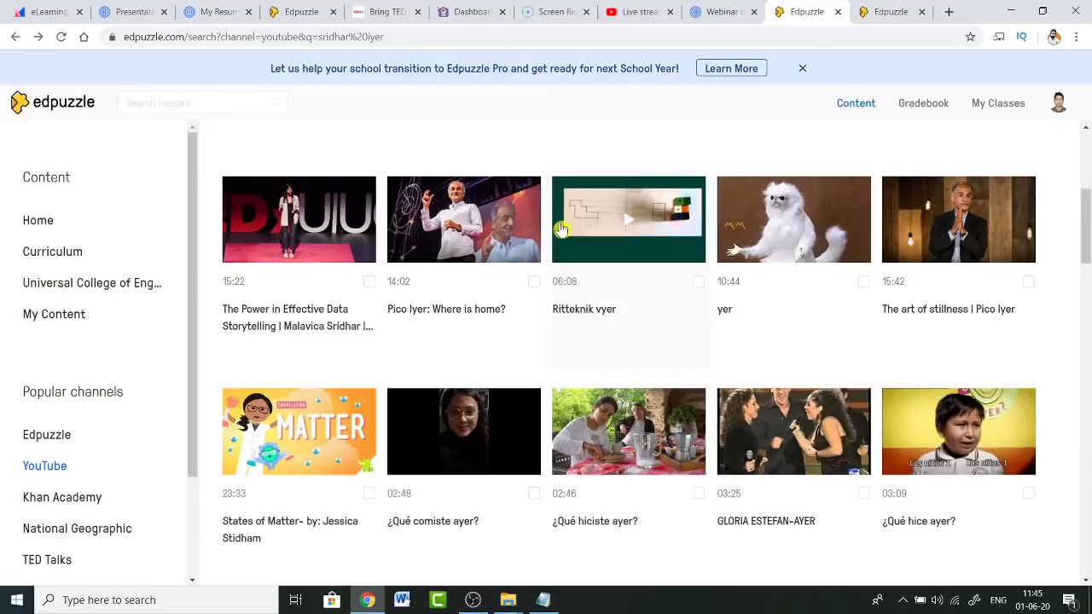
click(562, 228)
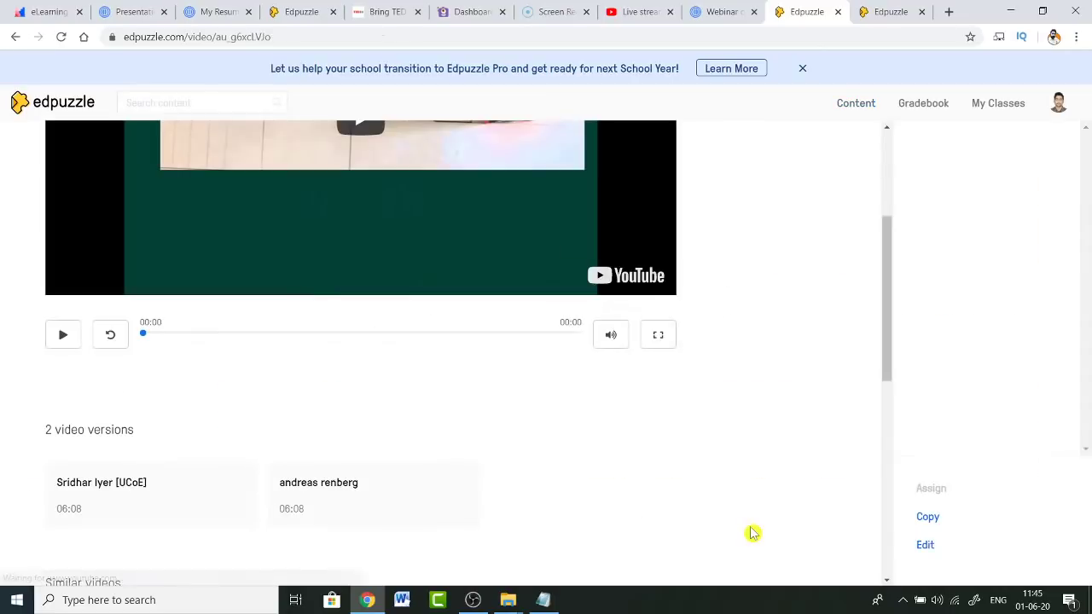
click(339, 285)
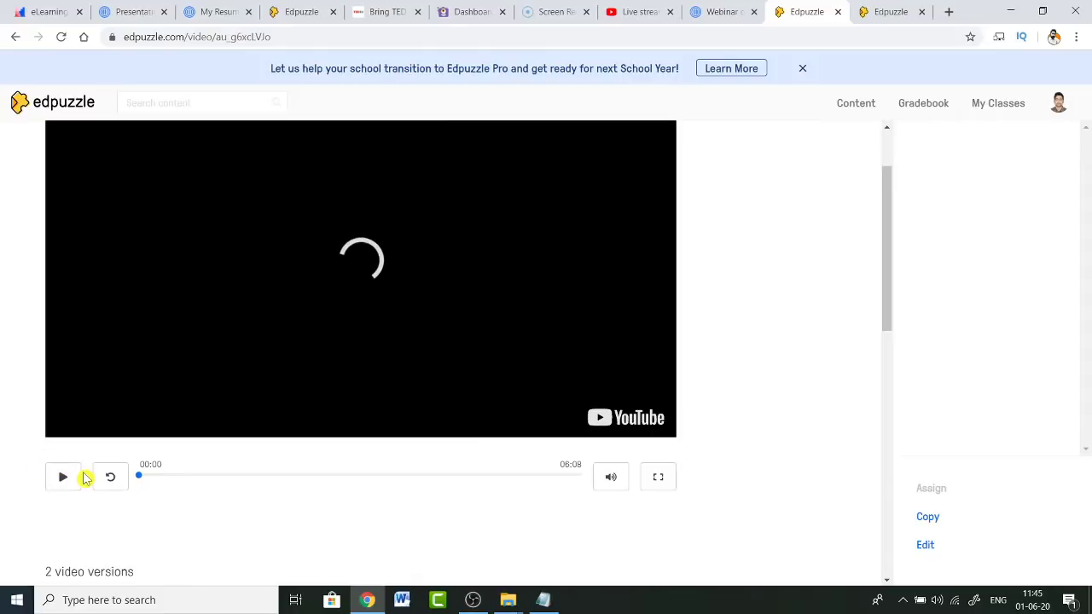
Open the "Ritteknik vyer" video in the editor and close the browser tab showing its public link.
scroll(85, 477, down, 2)
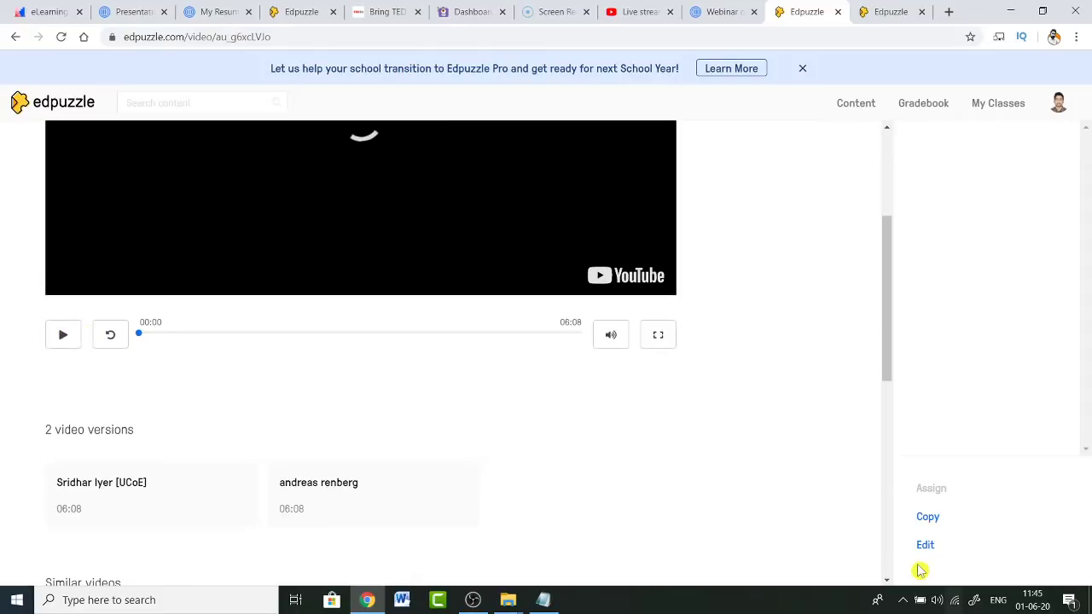
click(924, 546)
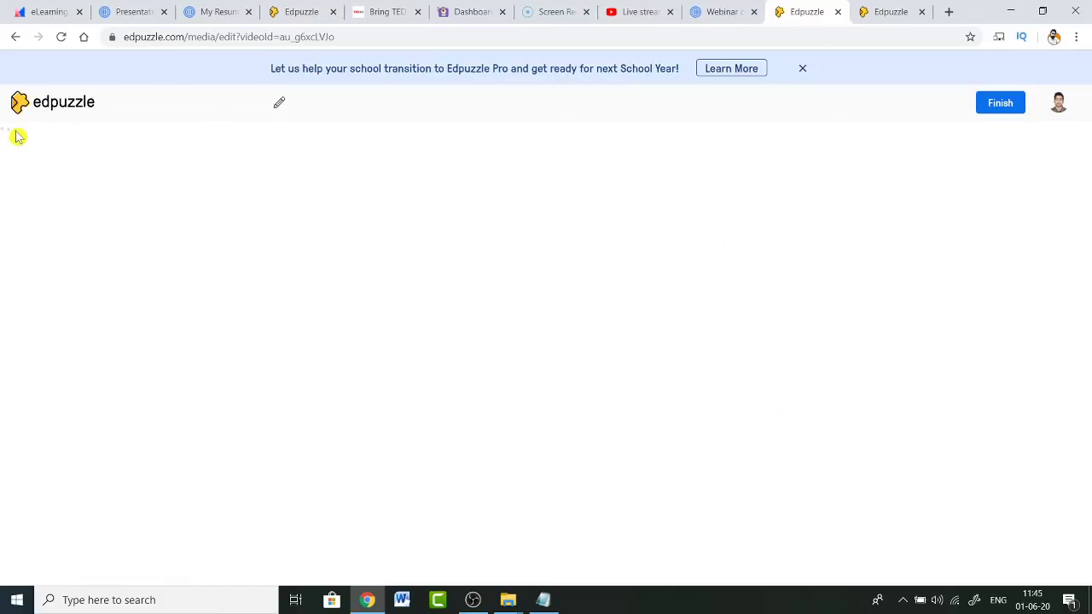
click(891, 11)
click(921, 11)
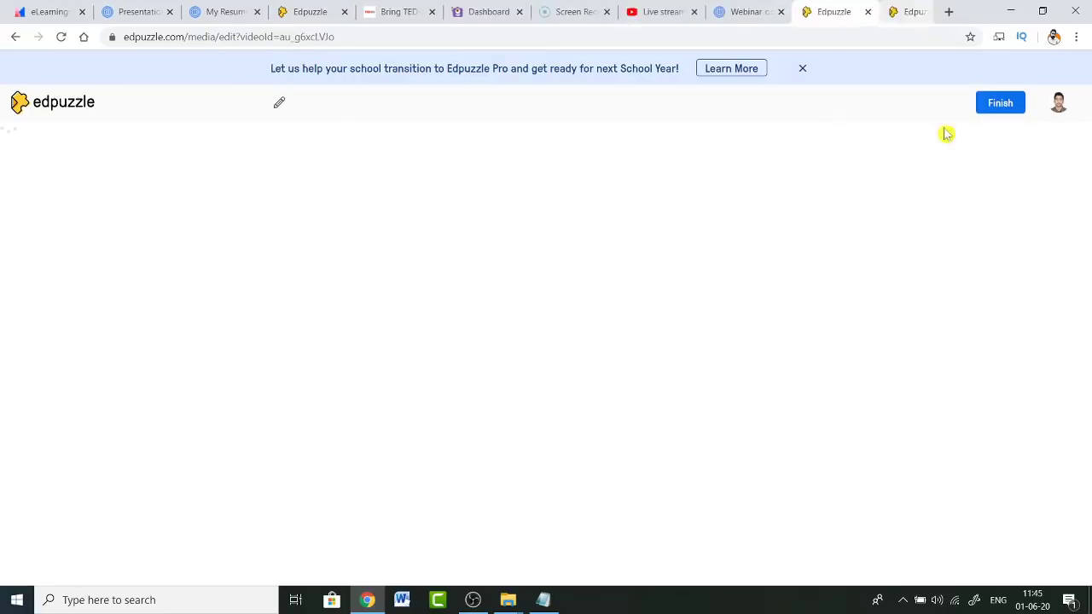
Check the YouTube live stream dashboard and the webinar presentation, and return to the Edpuzzle editor.
click(698, 11)
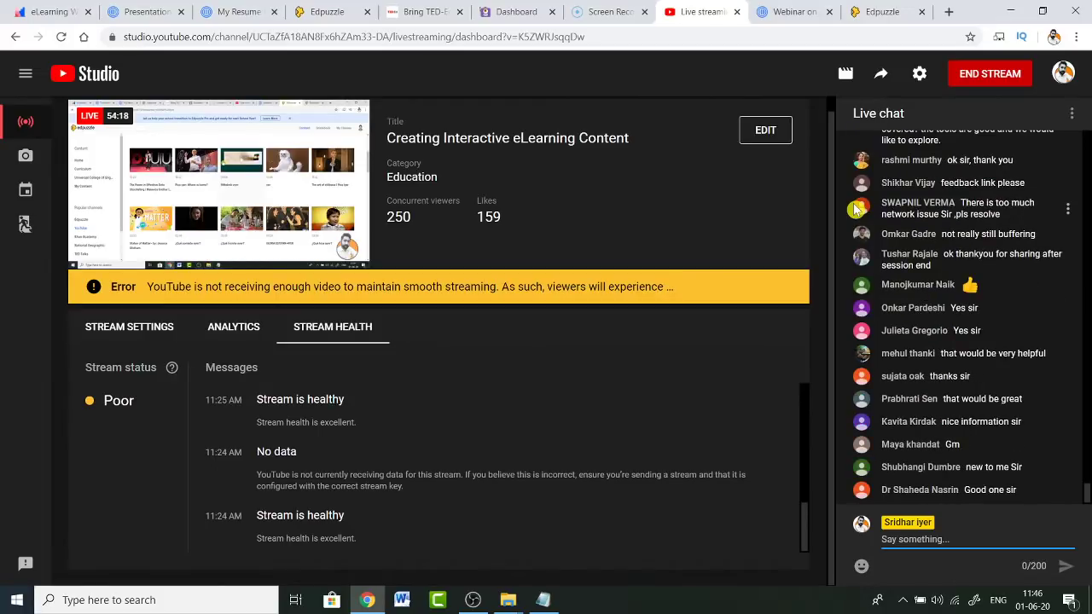
click(803, 10)
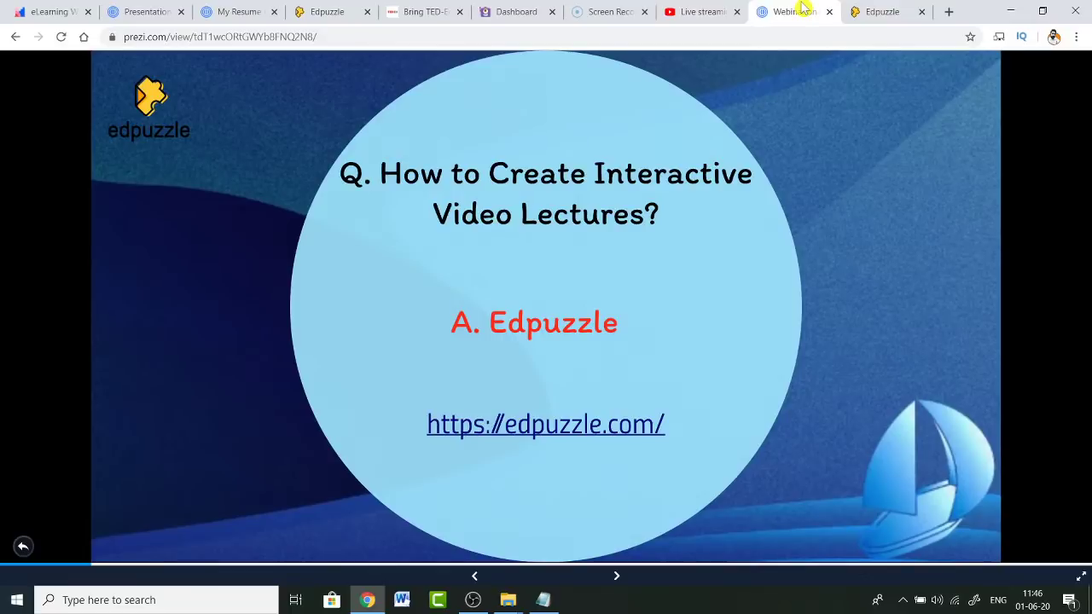
key(ctrl+Tab)
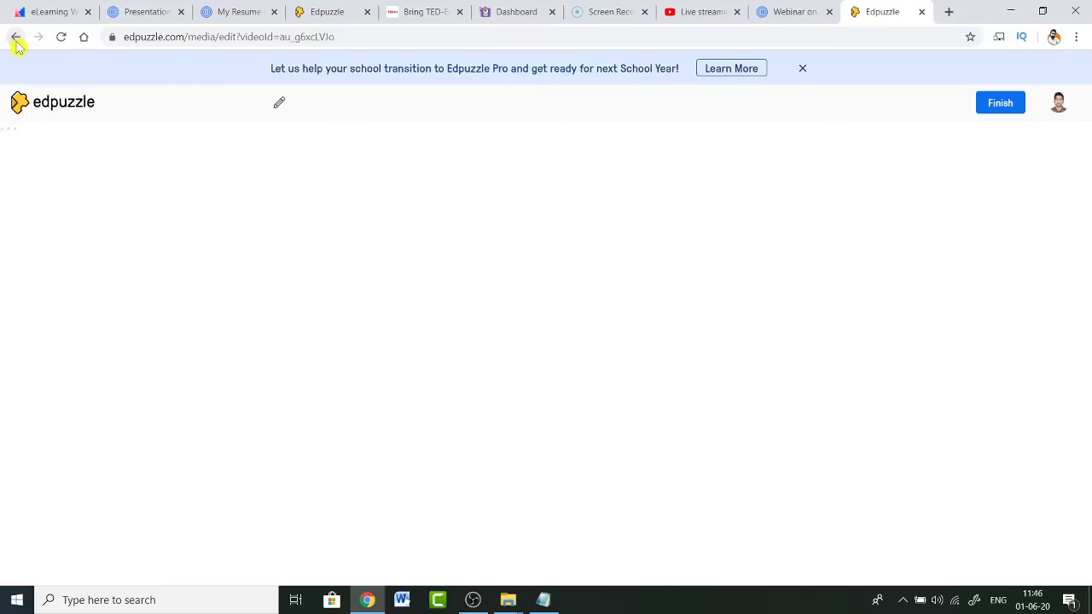
Open the "ARP POISONING with Ettercap" video from My Content in the Edpuzzle editor.
click(16, 39)
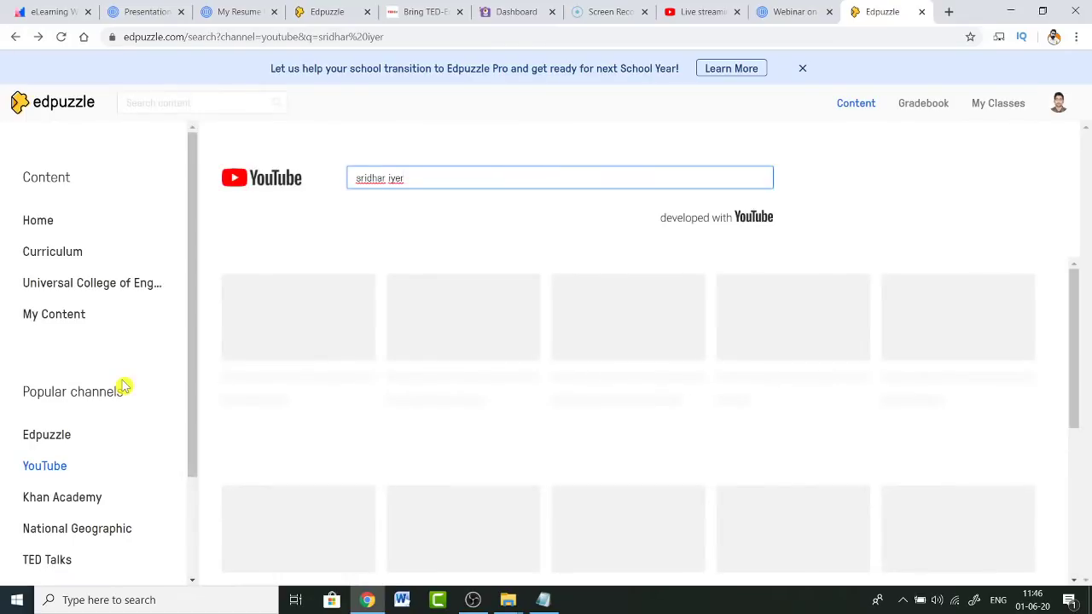
click(54, 314)
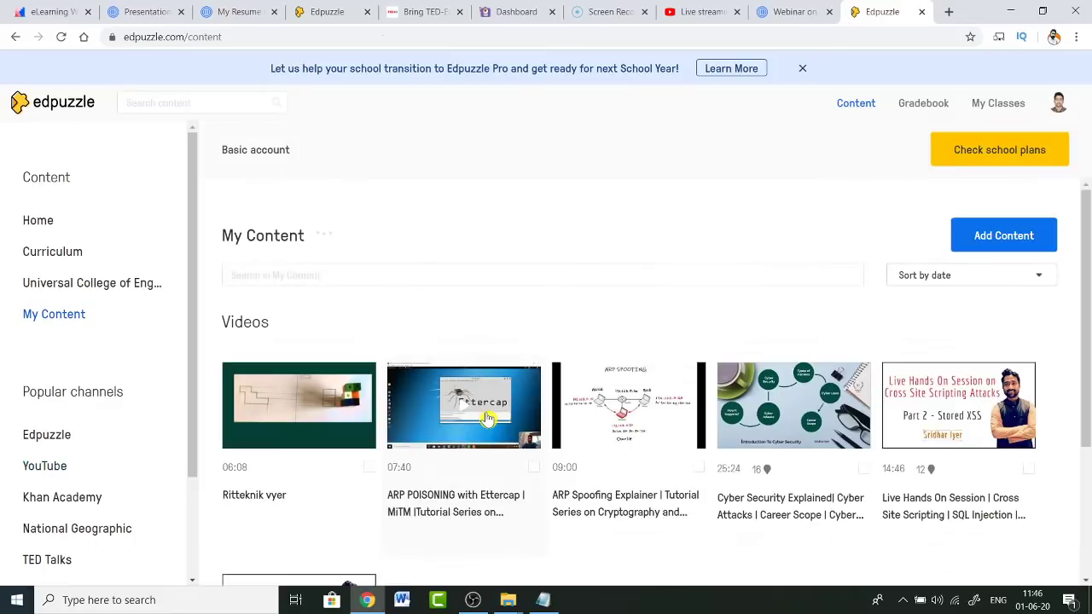
click(488, 418)
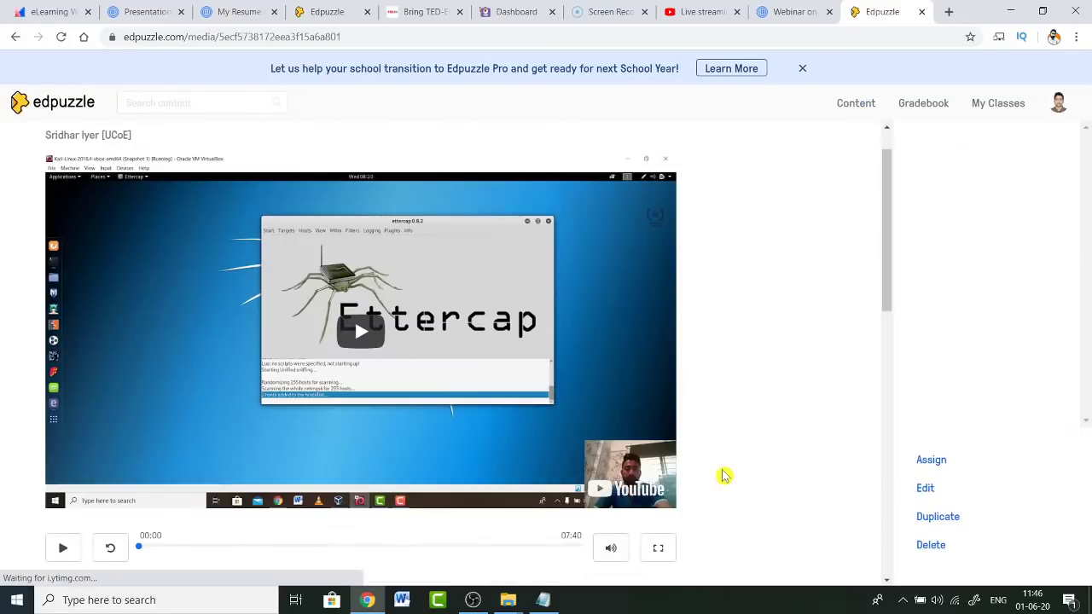
click(925, 488)
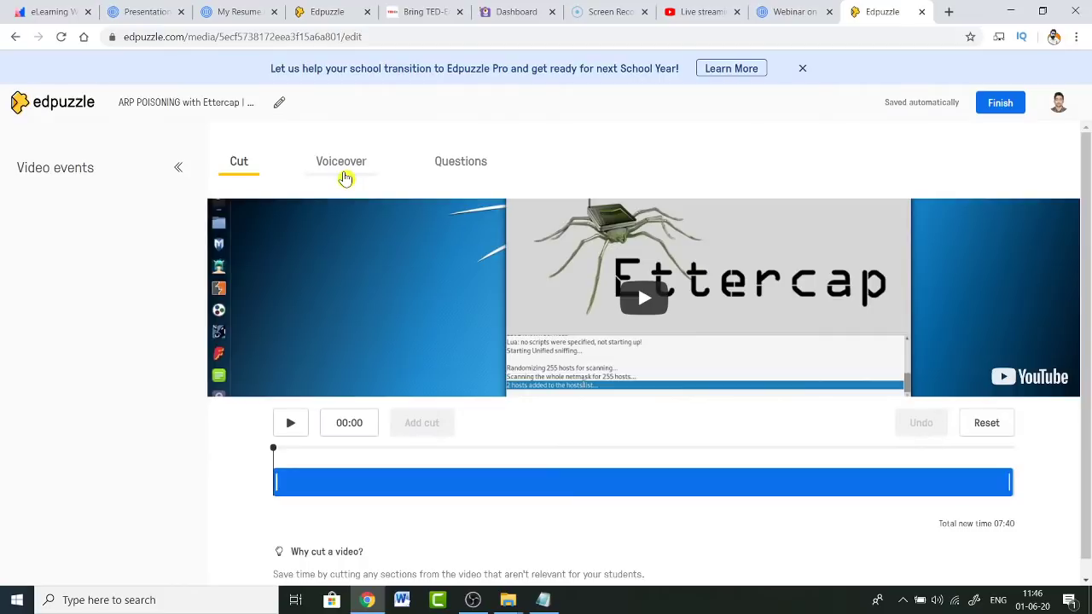
Play the video to 00:35 in the Questions section of the editor and check the live stream chat.
click(460, 162)
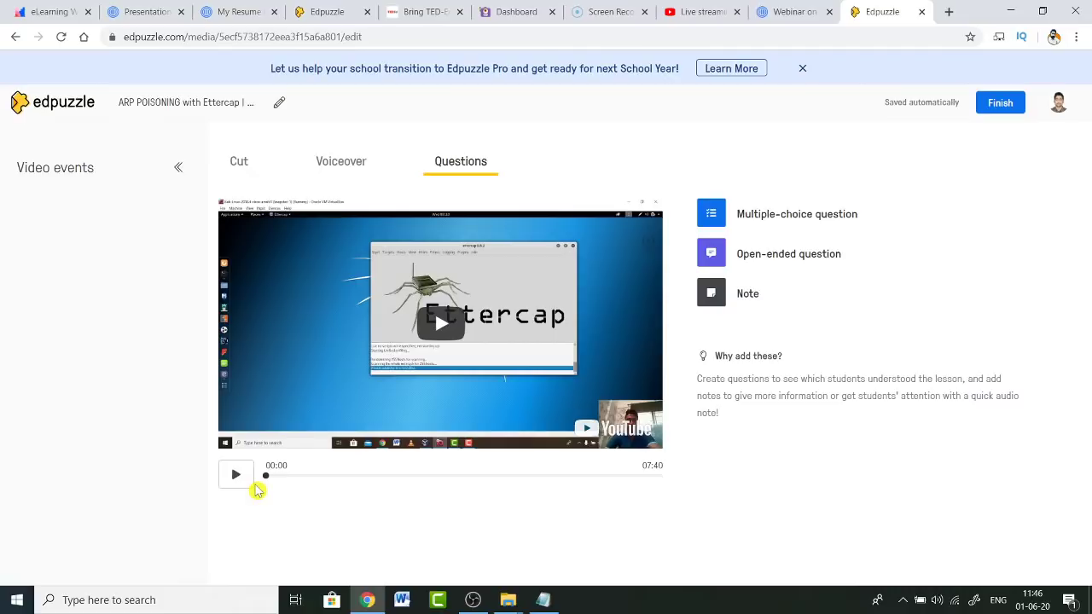
click(437, 340)
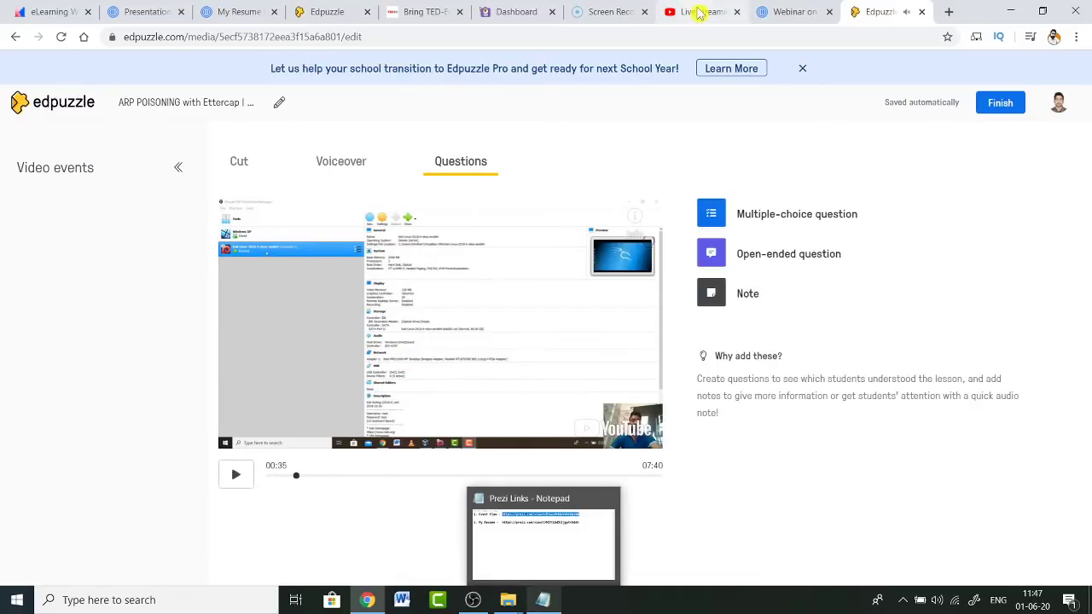
click(698, 12)
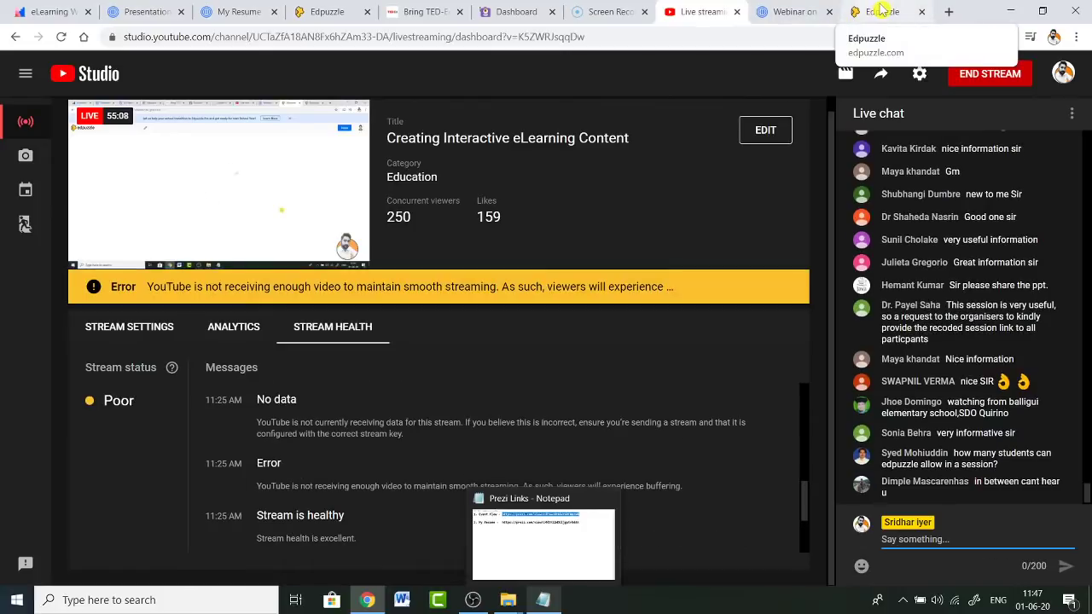
click(882, 8)
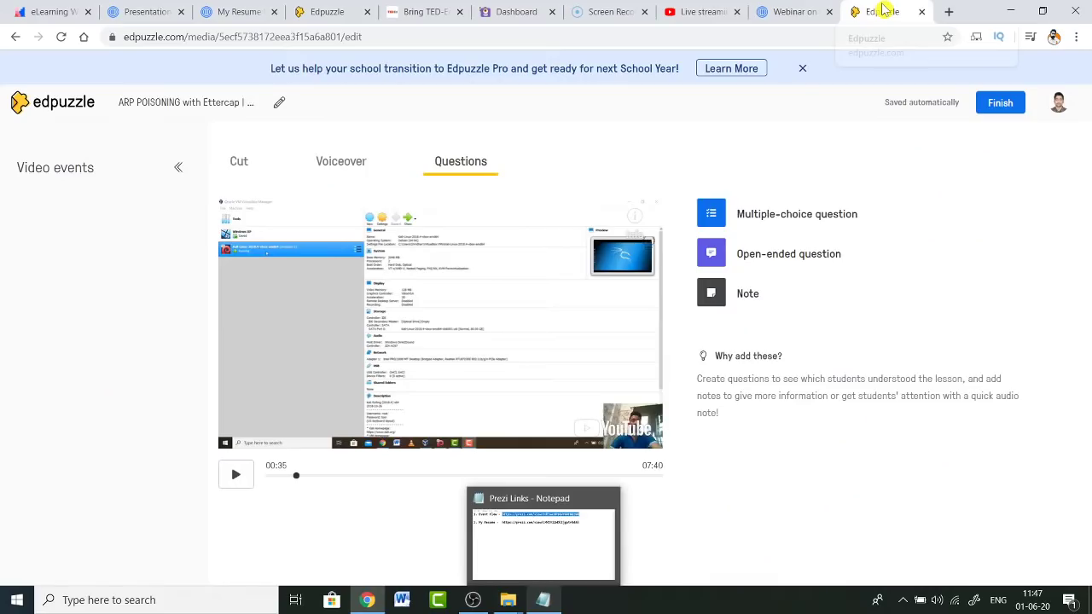
Add a multiple-choice question at 00:35 with the text "What is Packet Sniffing".
click(774, 220)
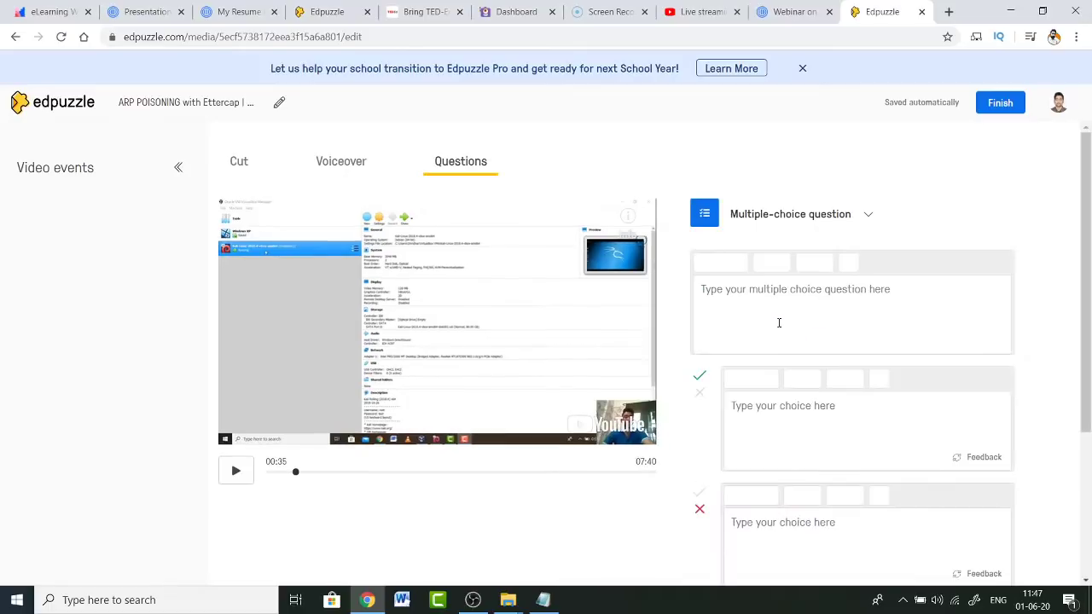
click(779, 322)
text(What)
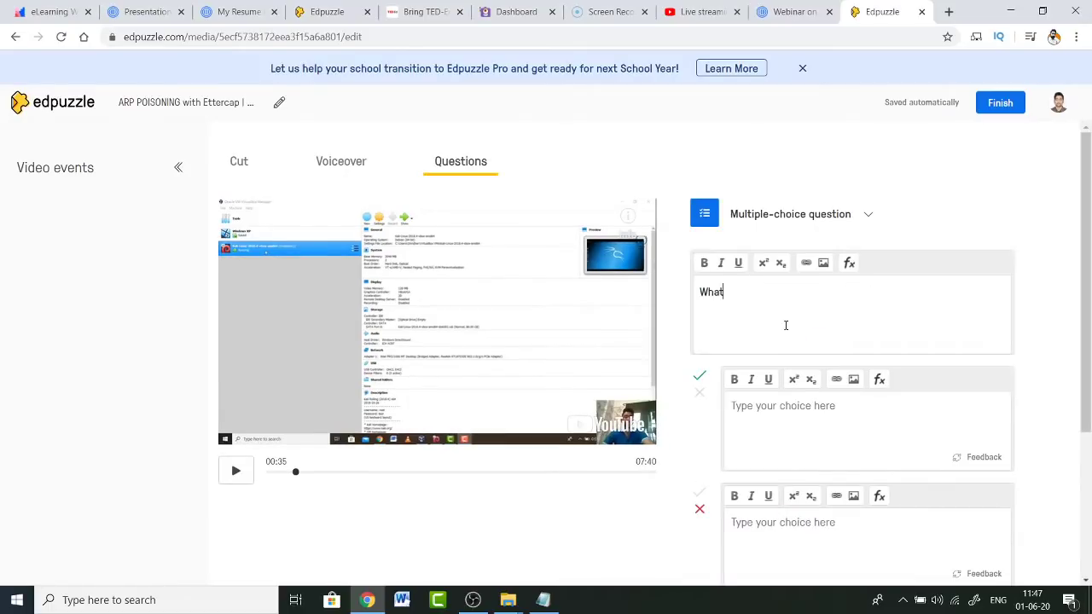
text( is Packet Snioffing)
key(Left)
key(Left)
key(Left)
key(Left)
key(BackSpace)
key(BackSpace)
text(f)
key(End)
Enter "Its an attack" as the correct choice and "Its not an attack" as the wrong one, and save the question and finish editing.
scroll(963, 446, down, 3)
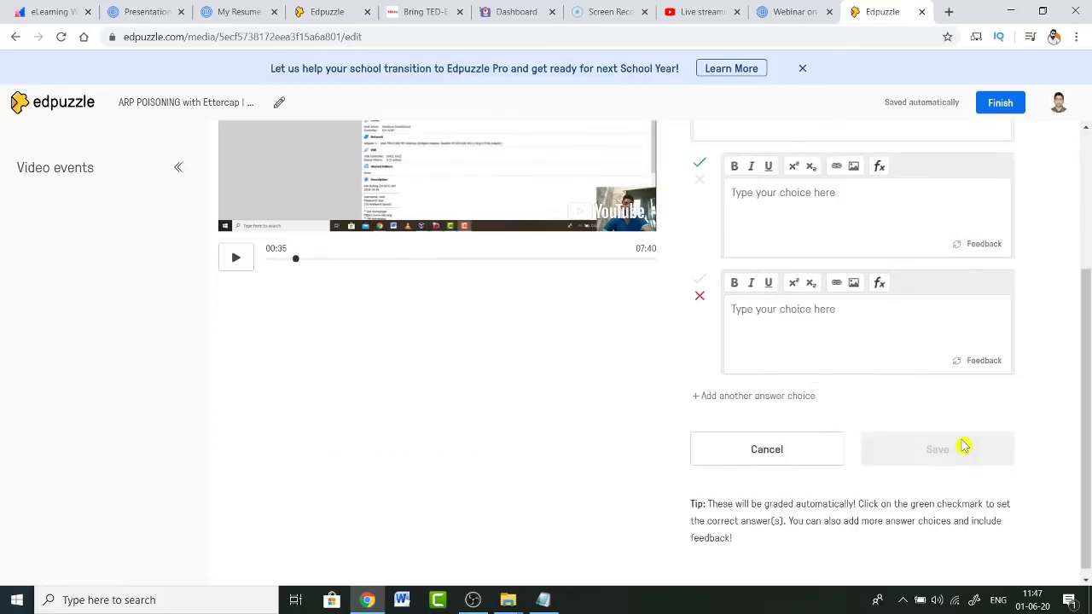
key(Tab)
text(Its )
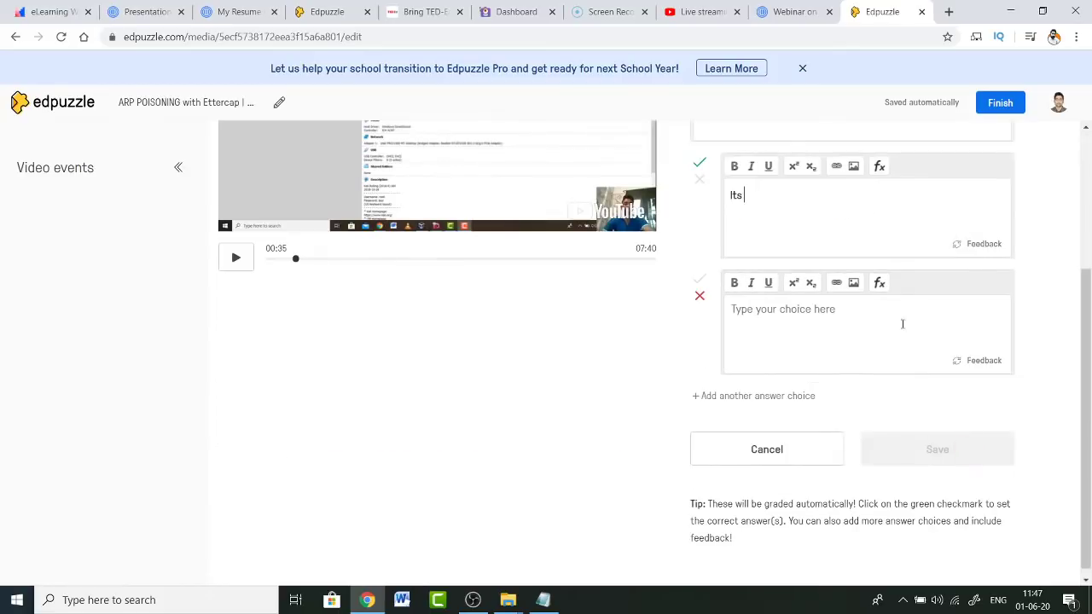
text(an attc)
key(BackSpace)
text(ack)
click(840, 341)
text(Its not an)
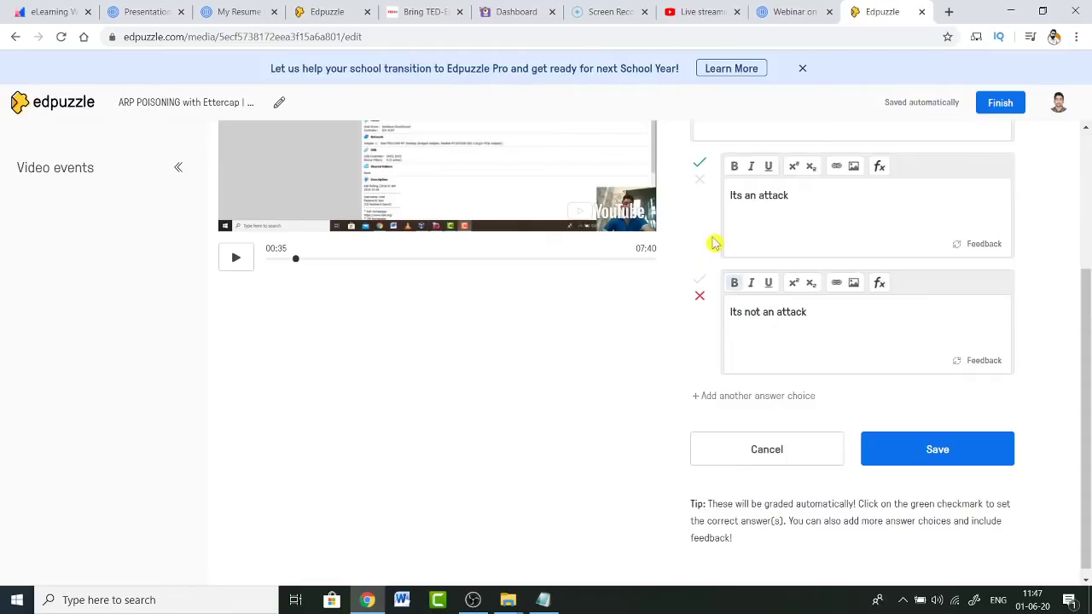
click(699, 296)
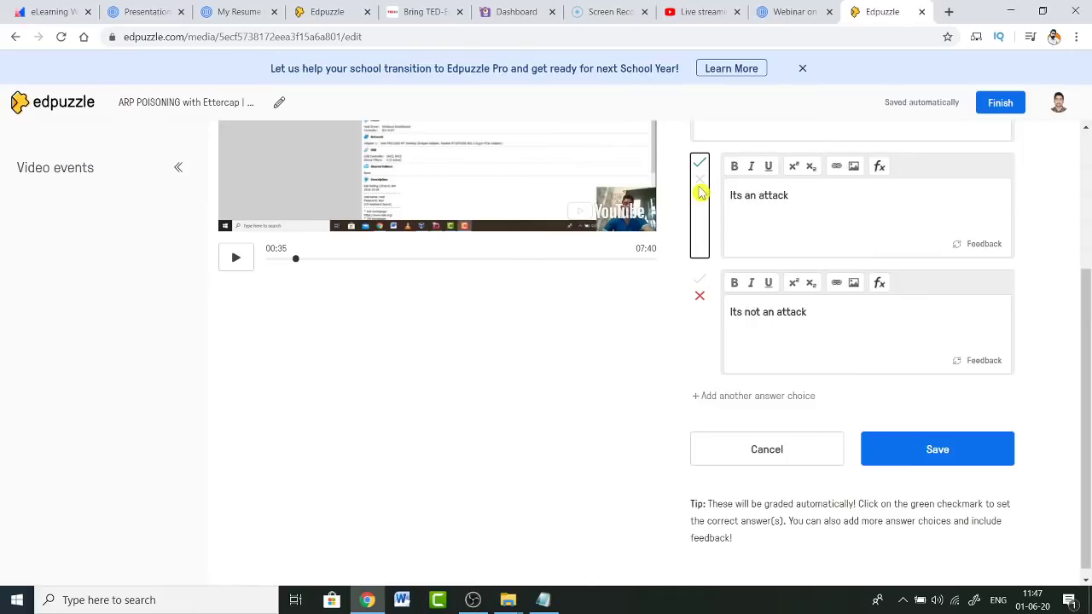
click(946, 454)
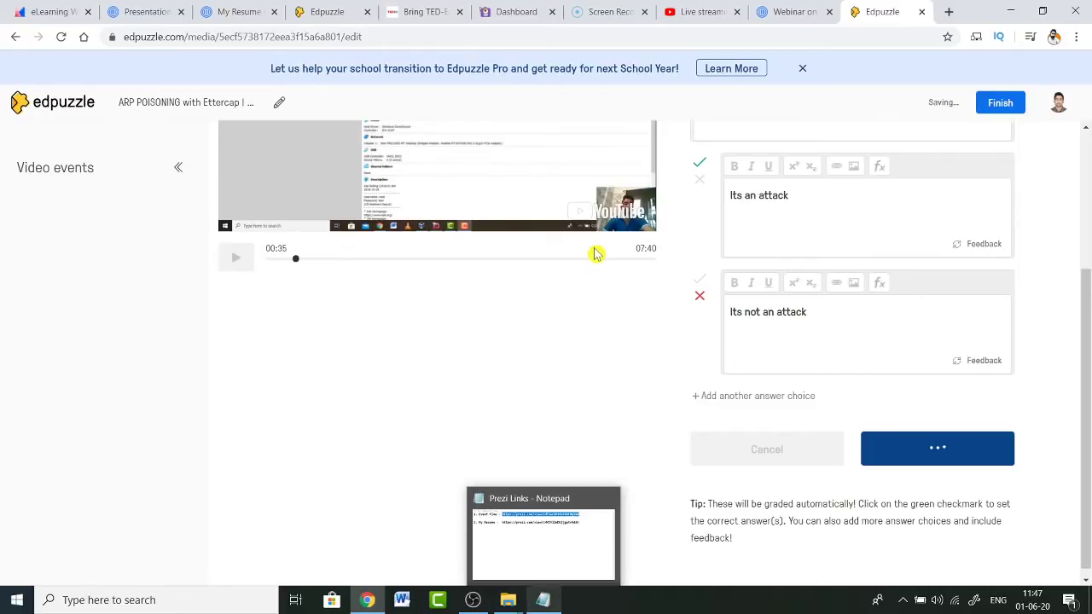
click(1002, 111)
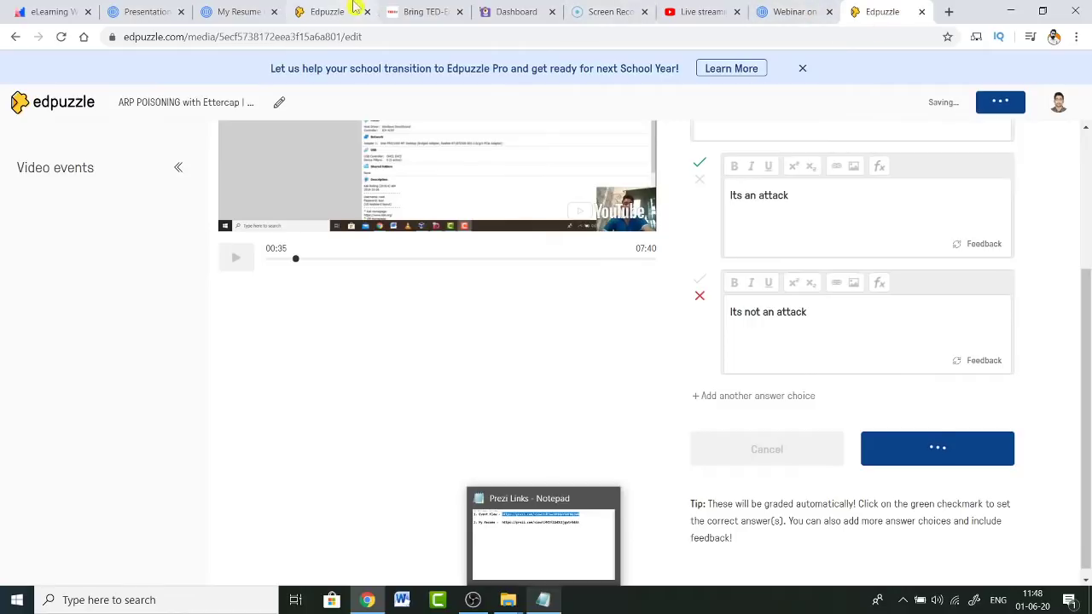
View the Edpuzzle content list and the live stream dashboard, and advance the webinar presentation to the TedEd slide.
click(315, 11)
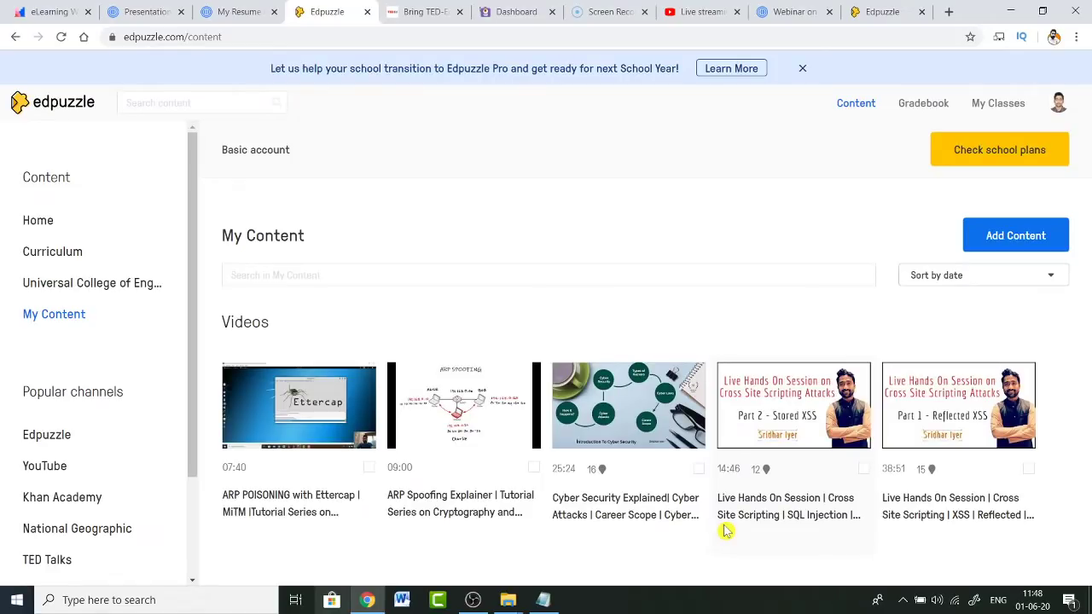
click(682, 12)
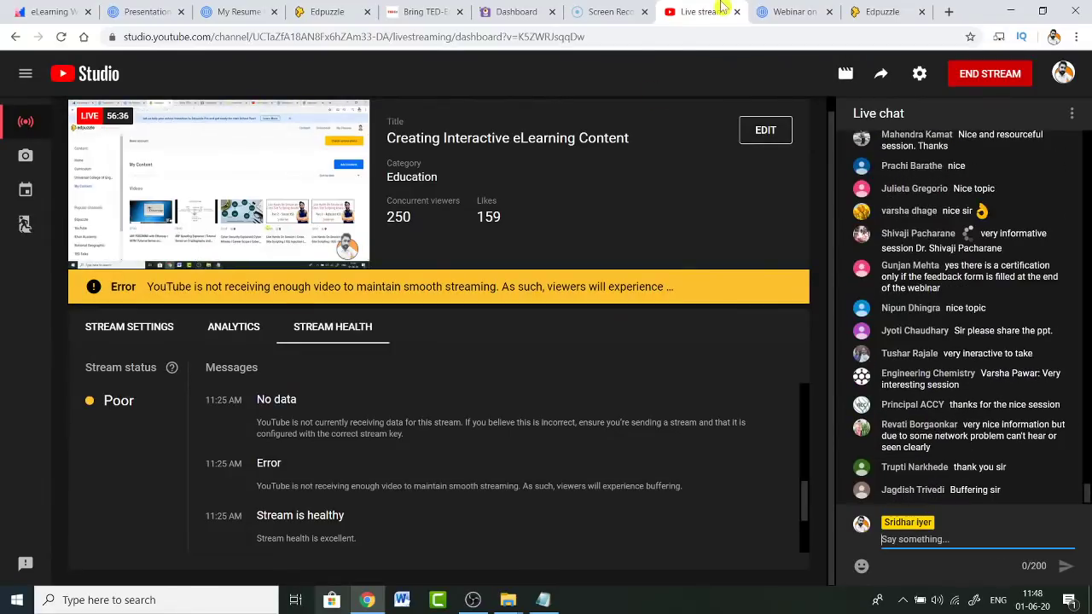
click(792, 10)
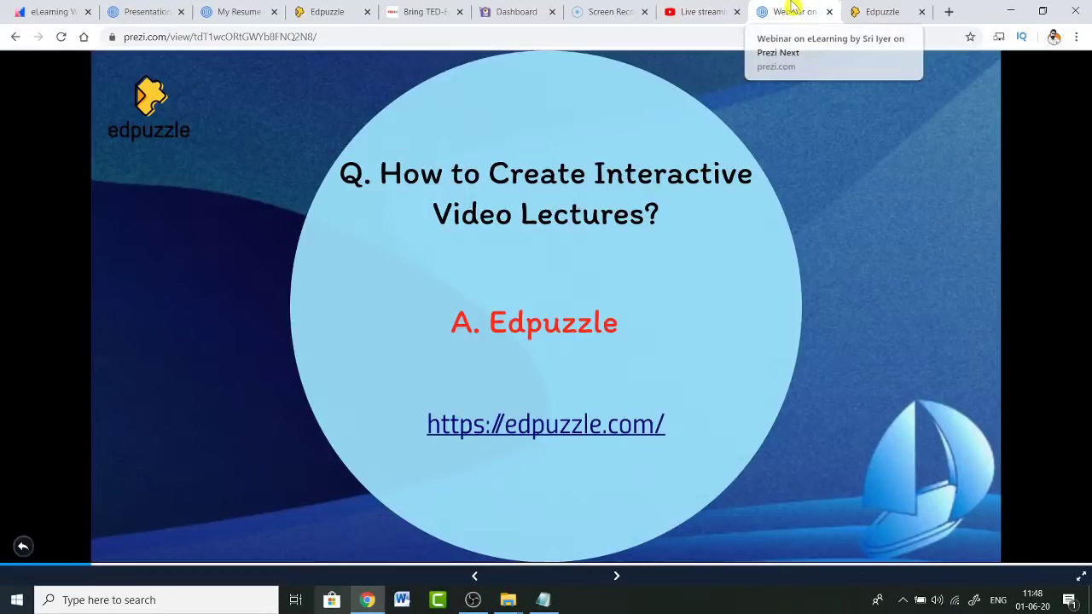
key(Left)
key(Right)
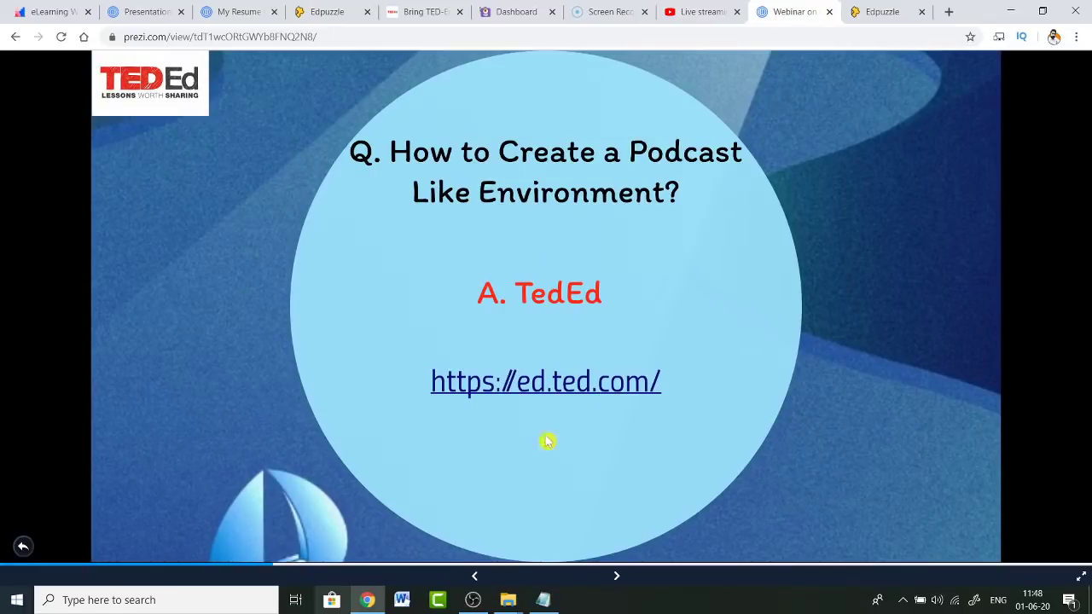
Close the Edpuzzle editor and presentation tabs, and reopen the "Webinar on eLearning" presentation from the Prezi dashboard.
click(923, 11)
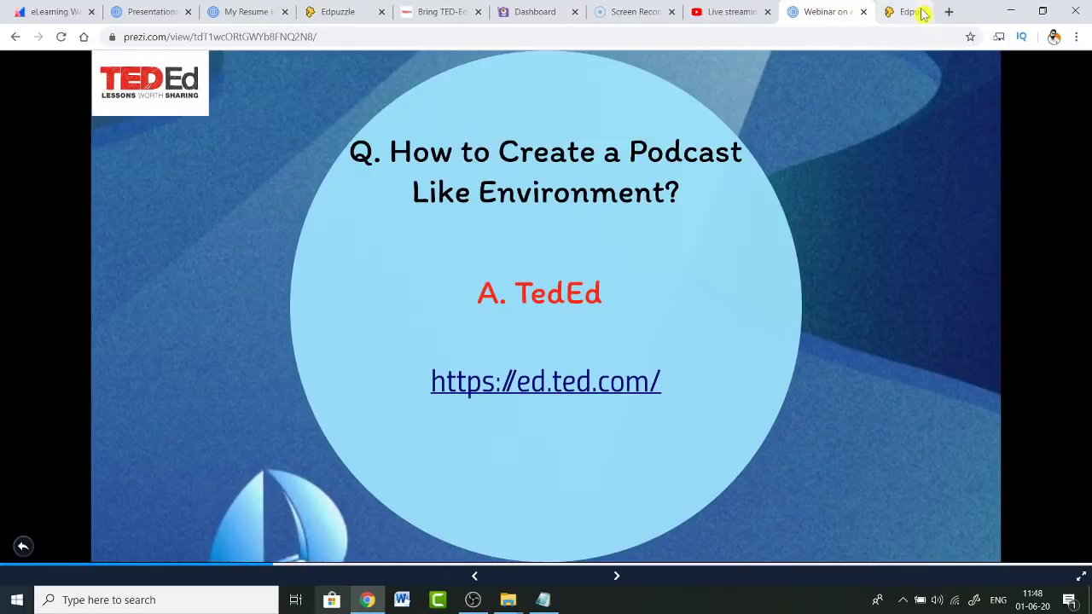
key(ctrl+shift+Tab)
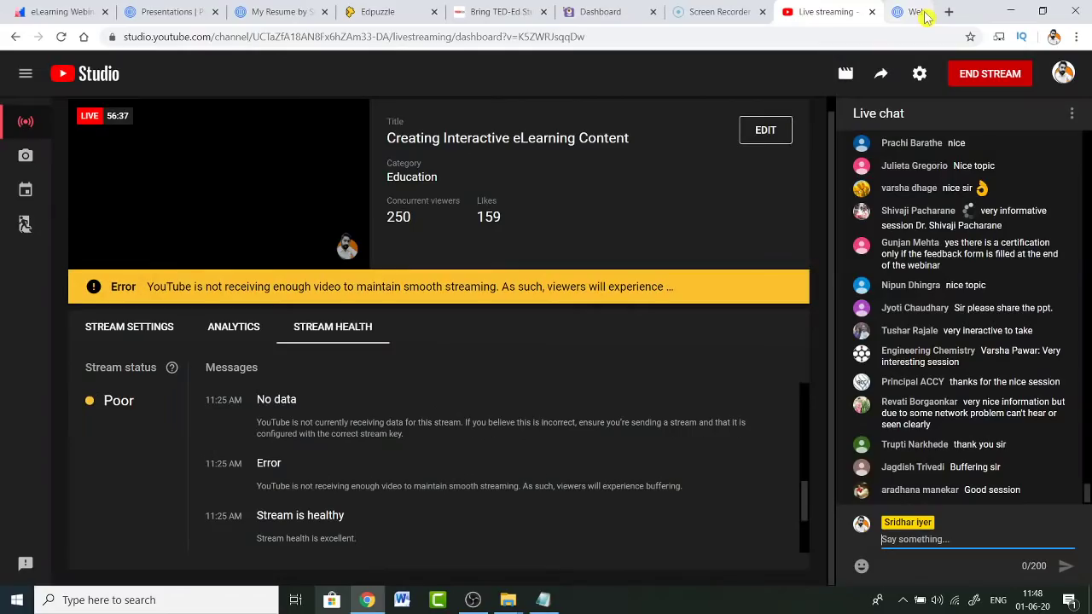
click(925, 12)
click(196, 10)
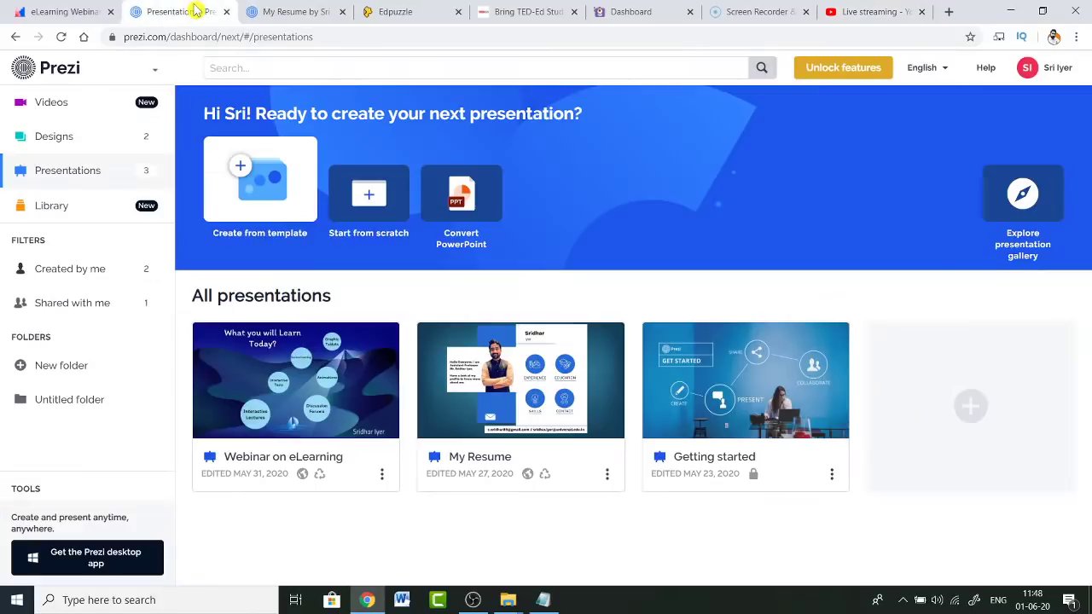
click(295, 379)
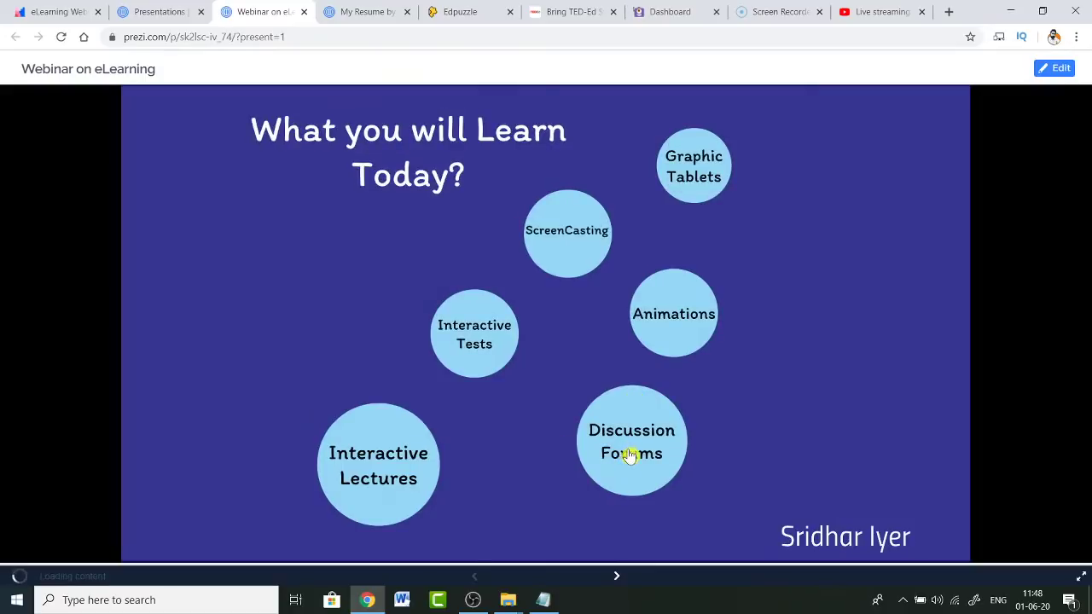
Follow the TED-Ed link in the presentation's Discussion Forums topic and open the Create a Lesson page.
click(629, 452)
click(556, 402)
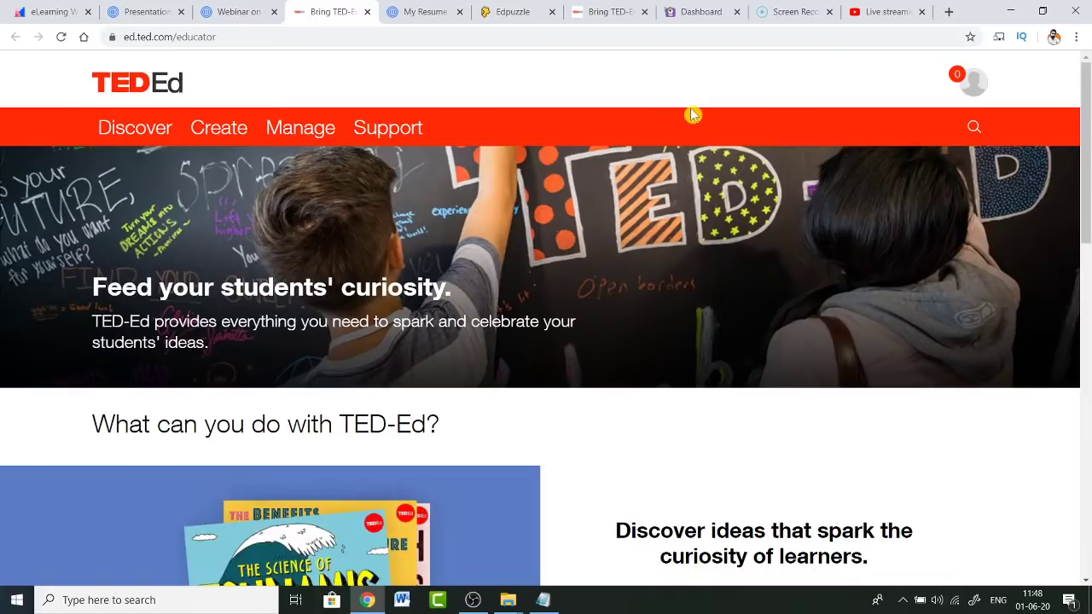
mouse_move(230, 134)
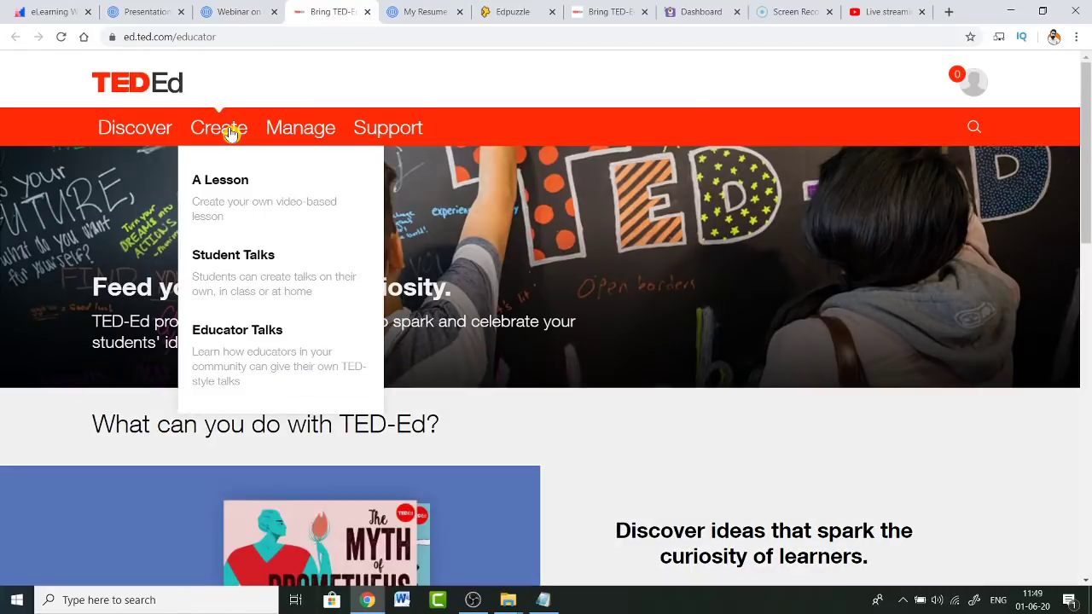
click(230, 134)
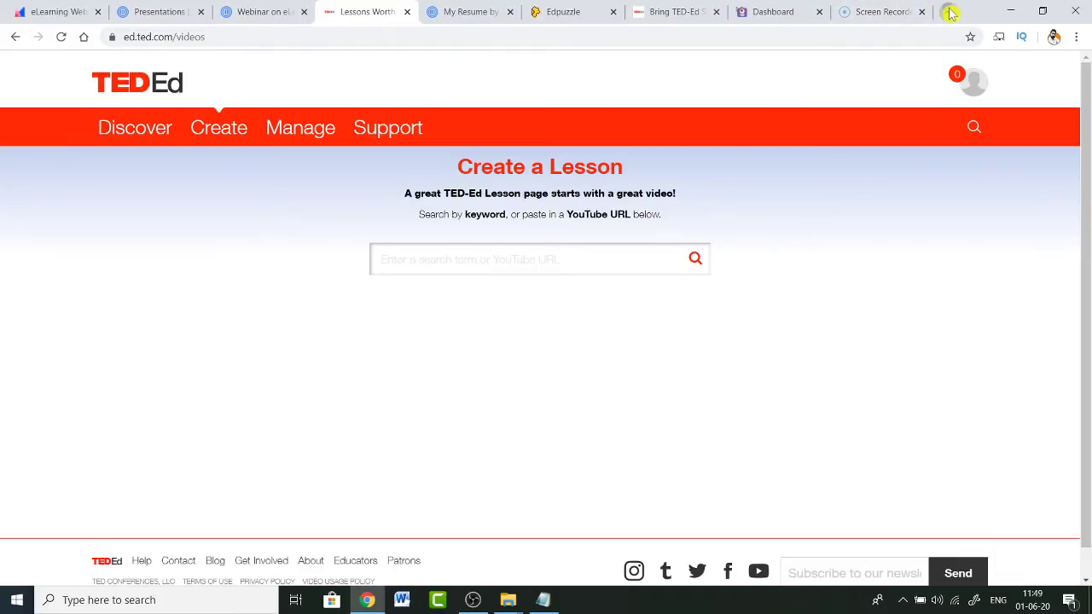
Open YouTube in a new browser tab and go to YouTube Studio's live streaming page to check the webinar stream.
click(950, 12)
text(yout)
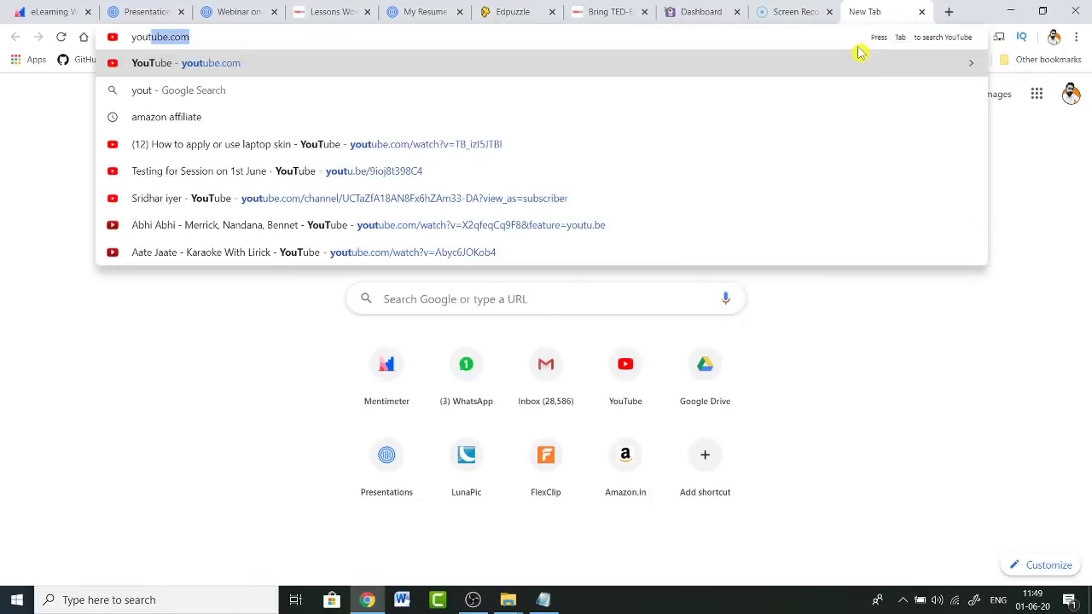
key(Return)
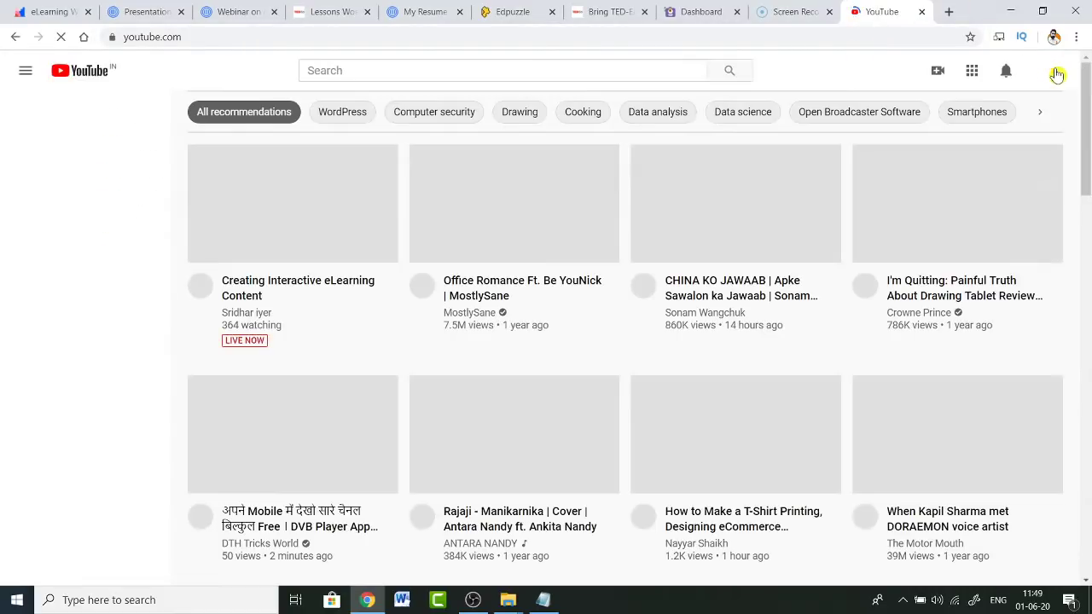
click(1050, 72)
click(796, 89)
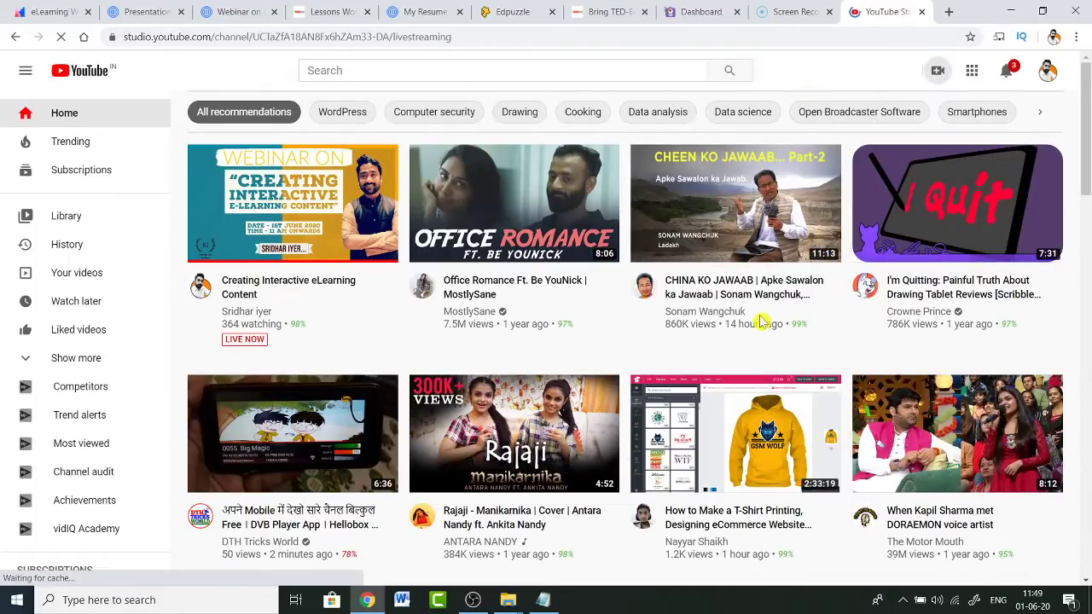
click(795, 12)
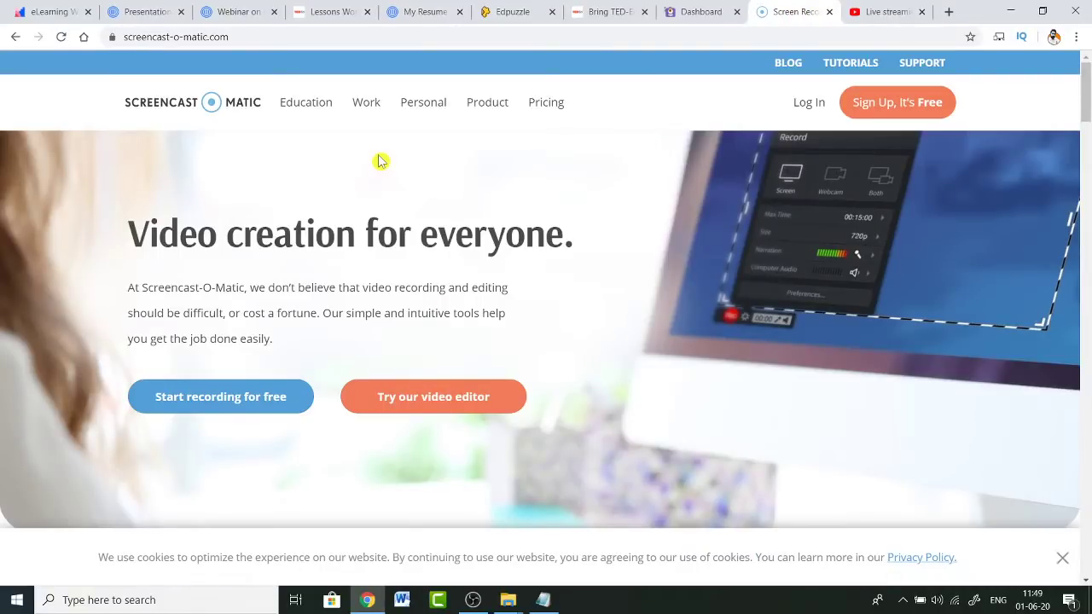
key(ctrl+4)
click(895, 18)
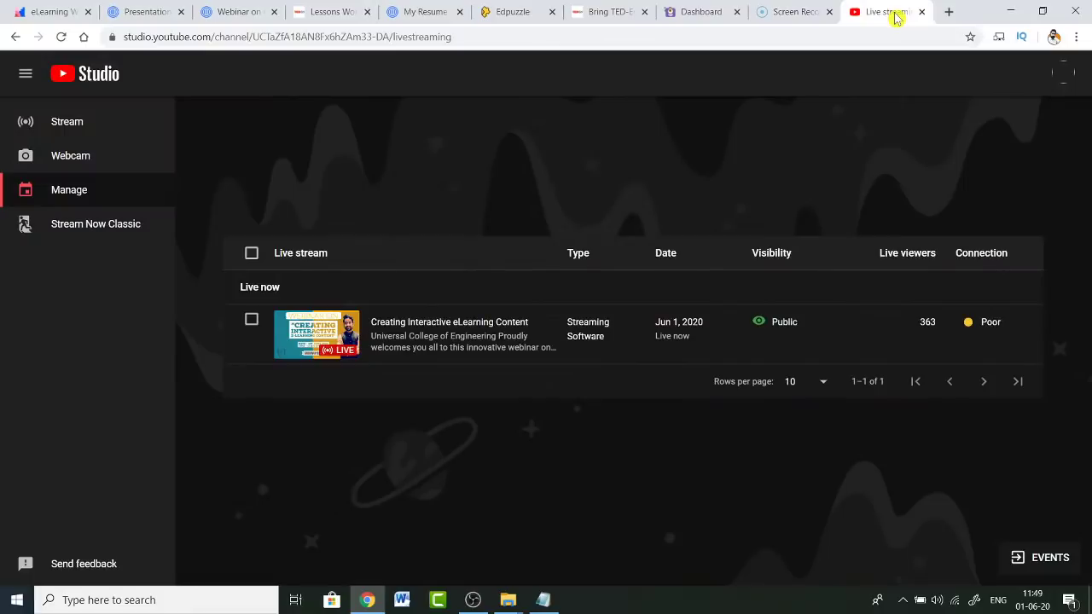
Choose the "ARP Spoofing Explainer" video from the TED-Ed search results and continue to creating a lesson from it.
key(ctrl+4)
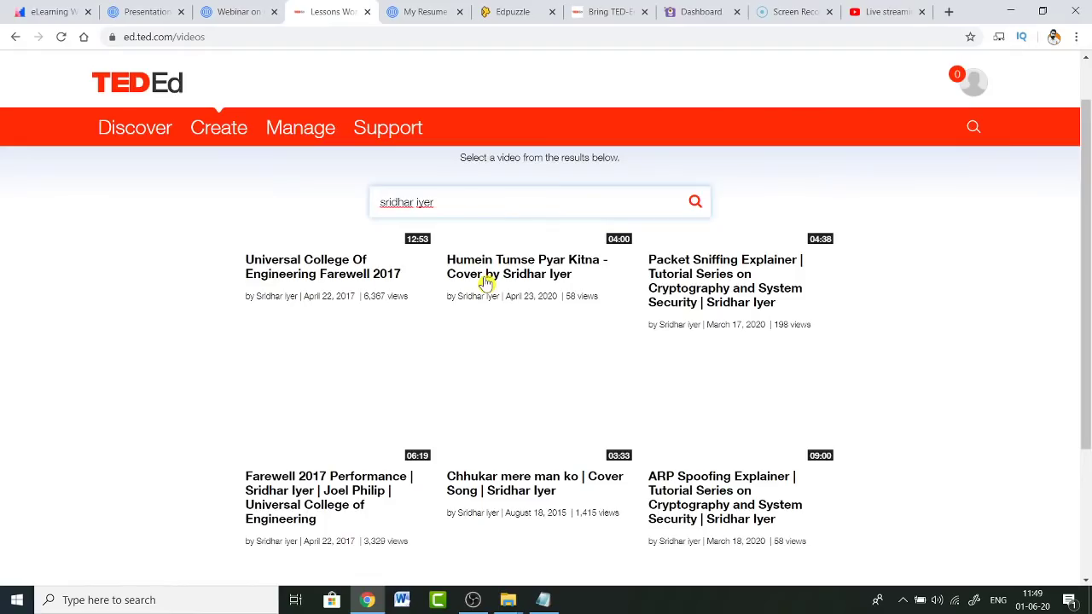
scroll(694, 441, down, 1)
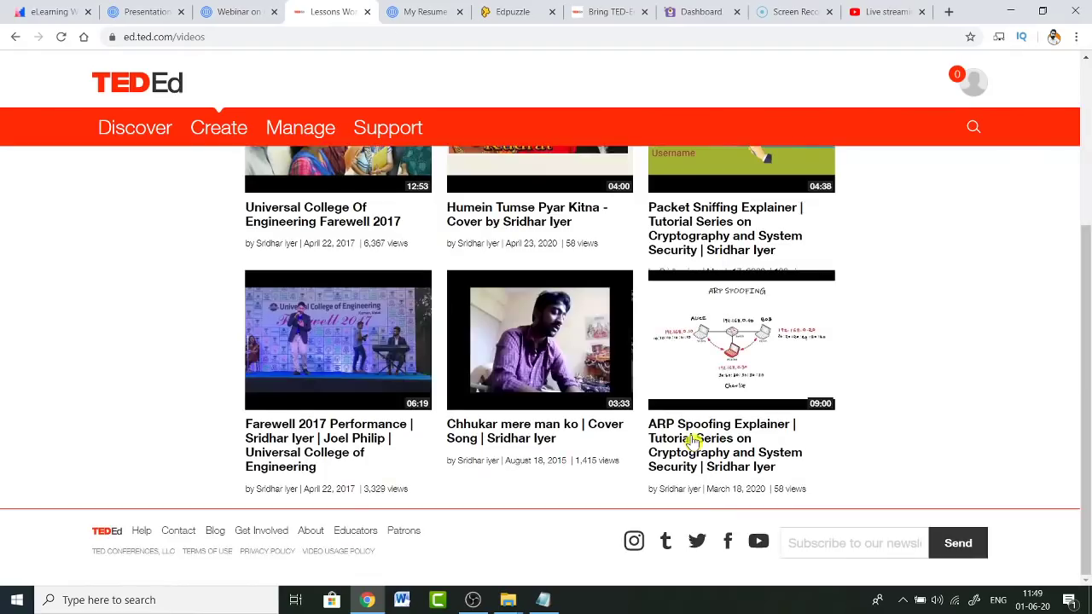
click(693, 441)
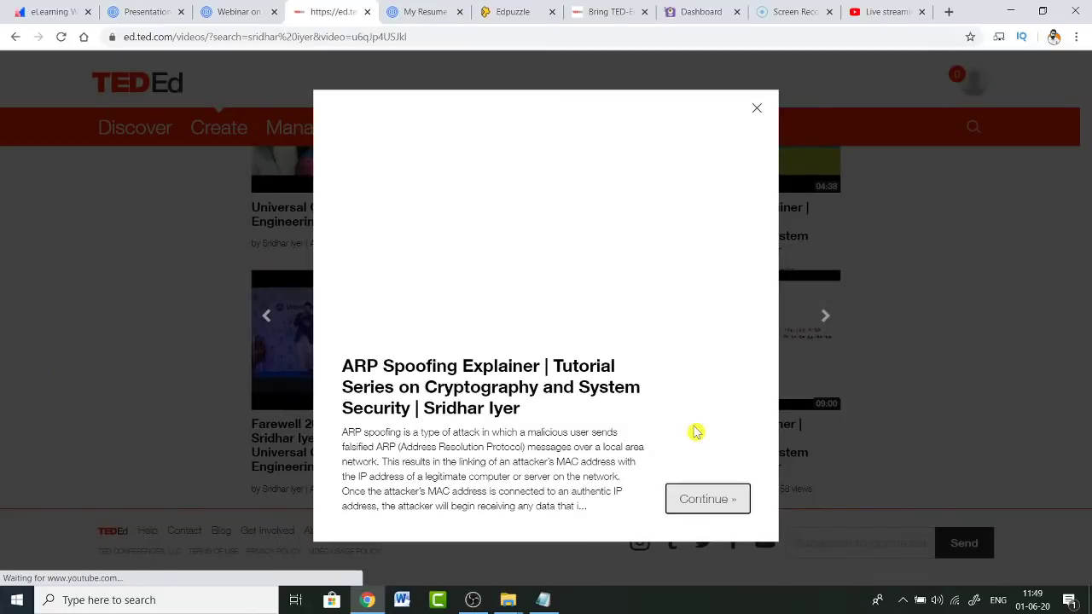
click(704, 502)
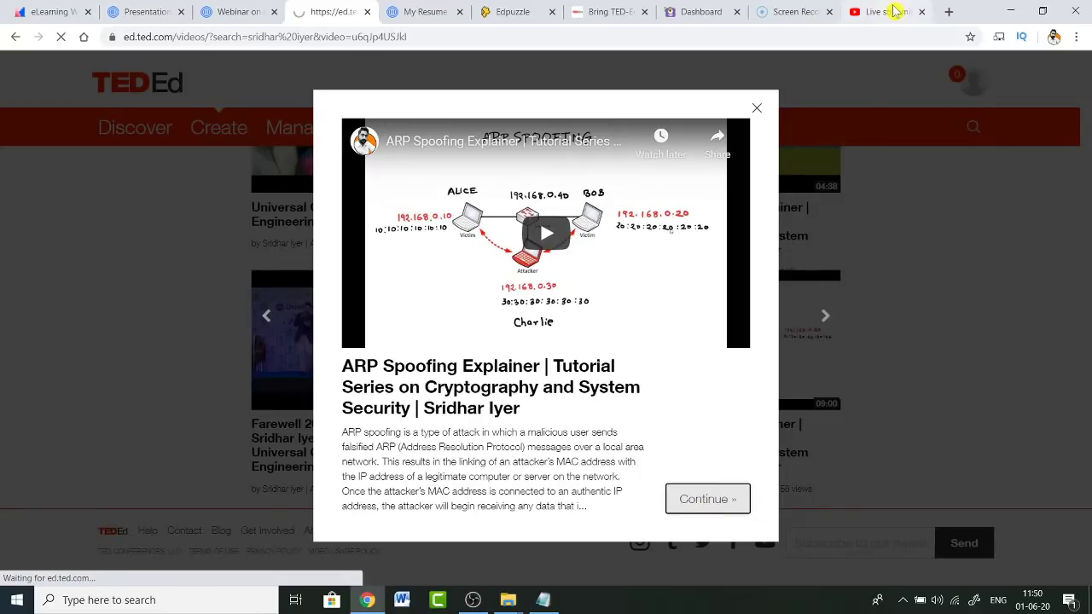
Check the webinar's live stream dashboard and read through the viewers' live chat messages.
click(893, 11)
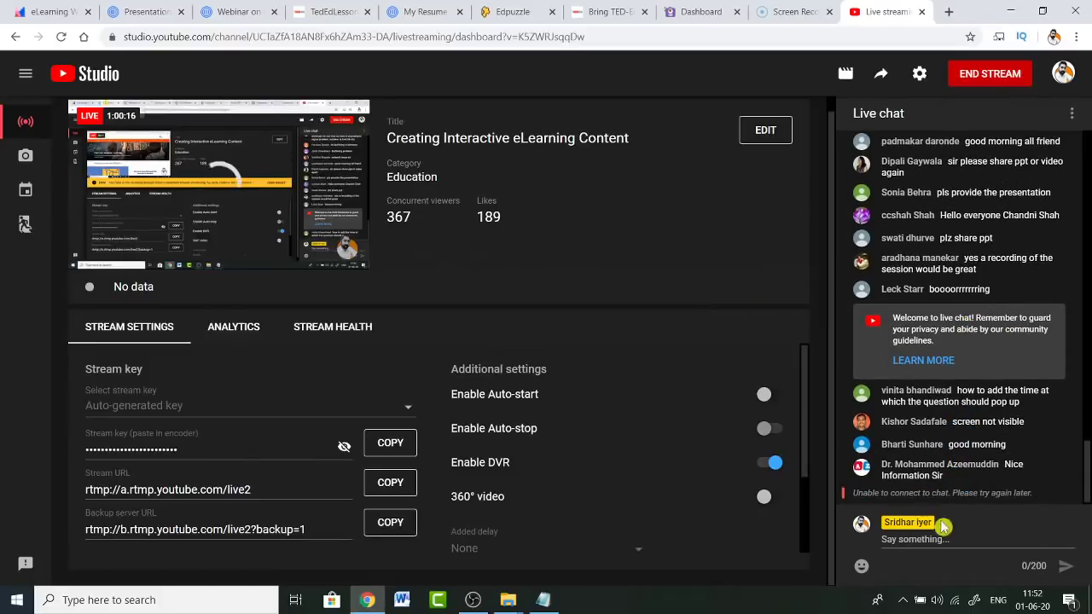
scroll(983, 325, up, 2)
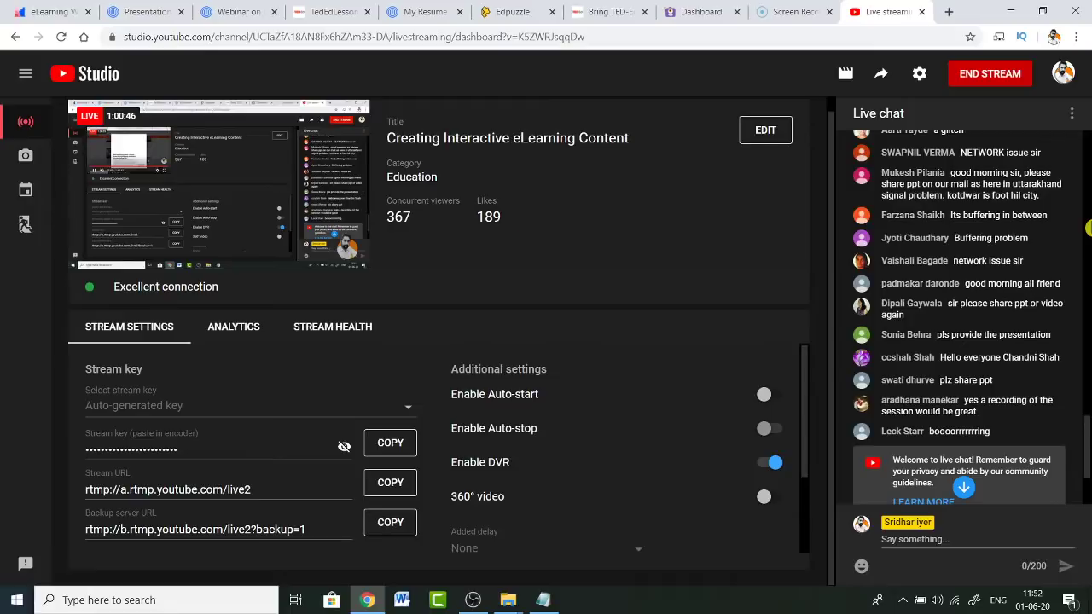
scroll(973, 380, down, 3)
scroll(973, 381, up, 2)
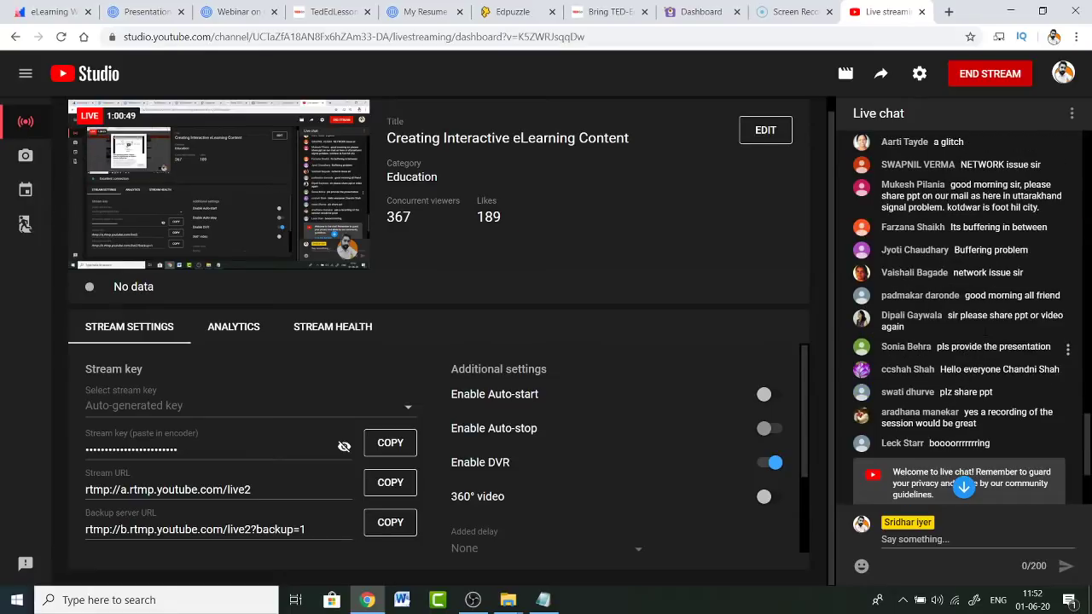
scroll(980, 273, up, 3)
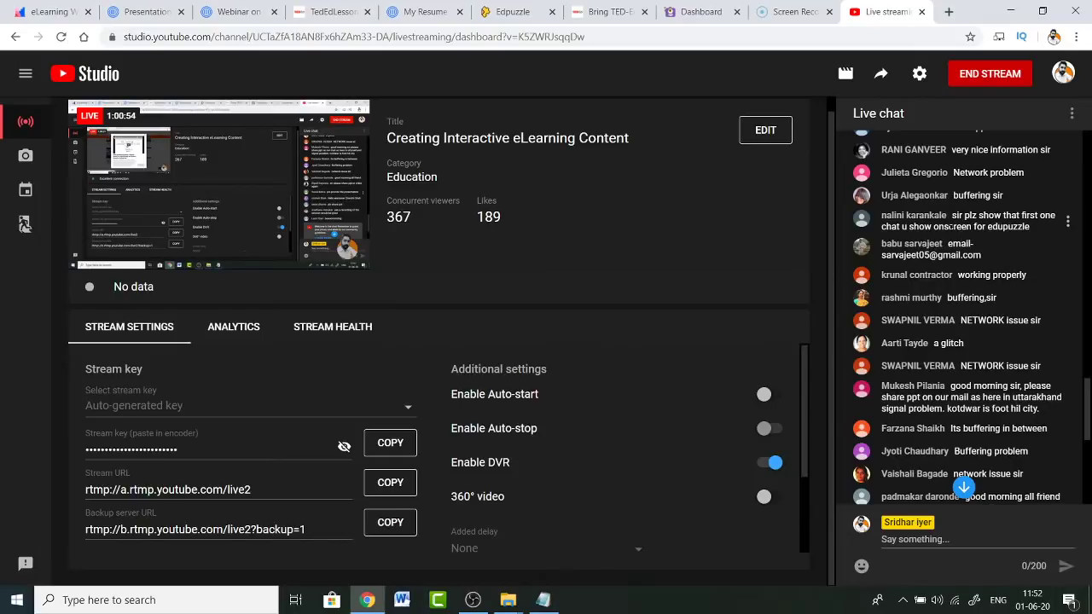
scroll(980, 255, up, 3)
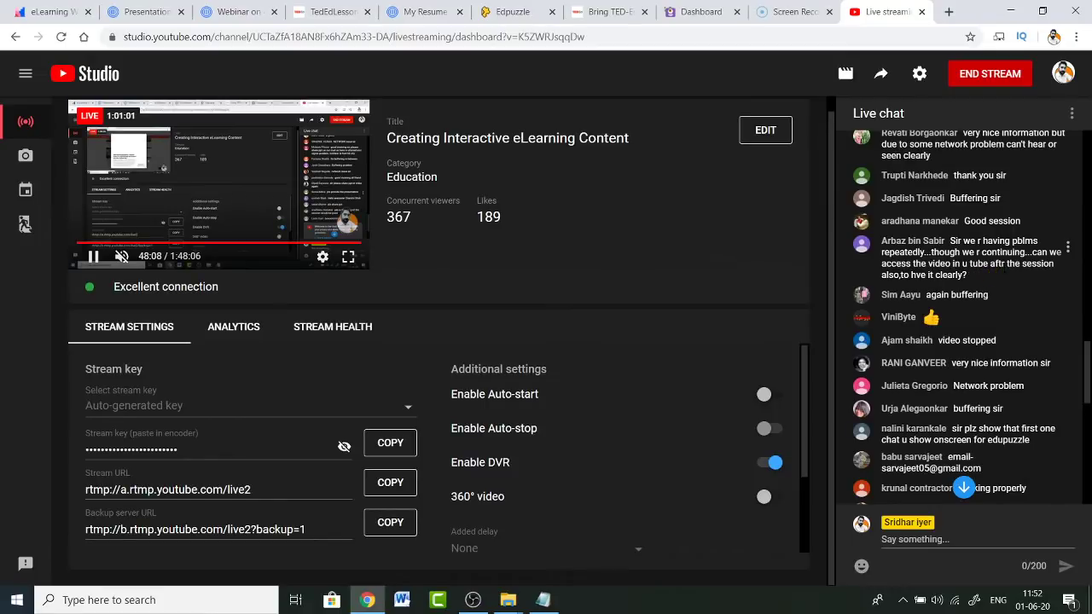
scroll(985, 353, down, 4)
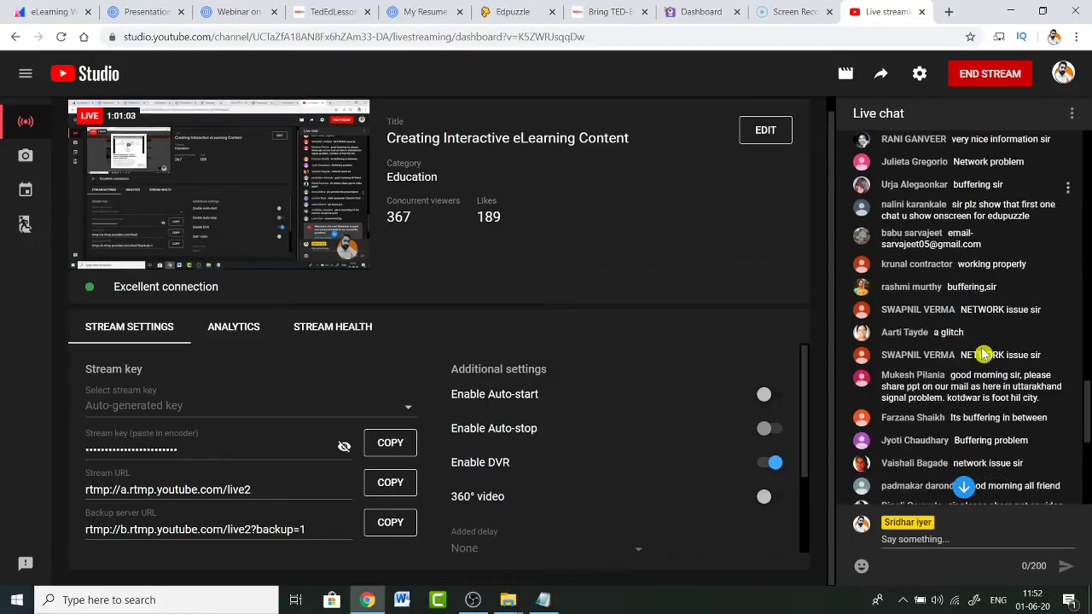
scroll(985, 353, down, 2)
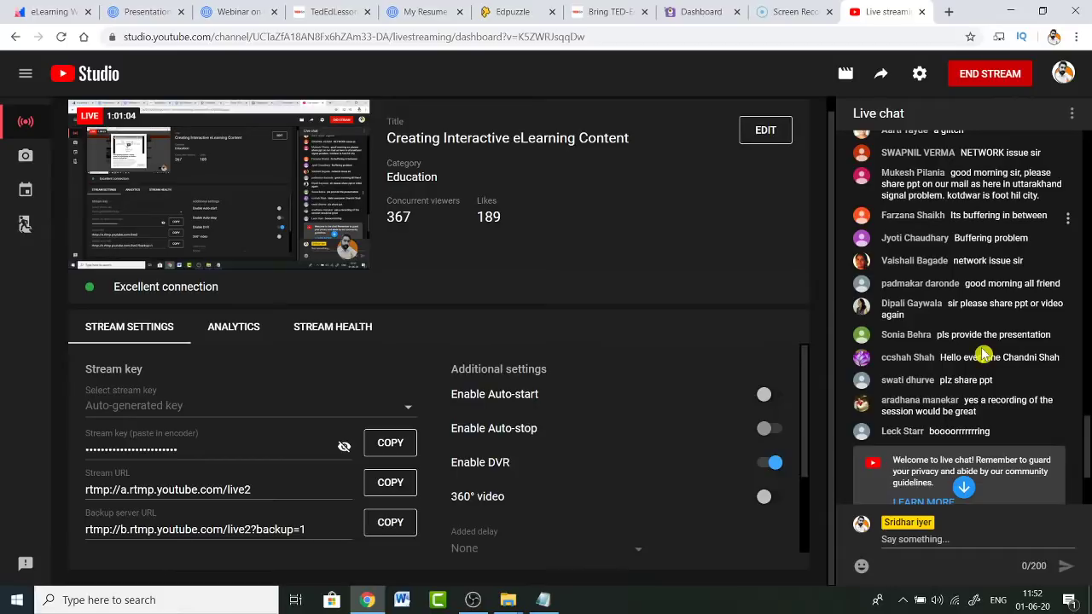
scroll(985, 353, down, 2)
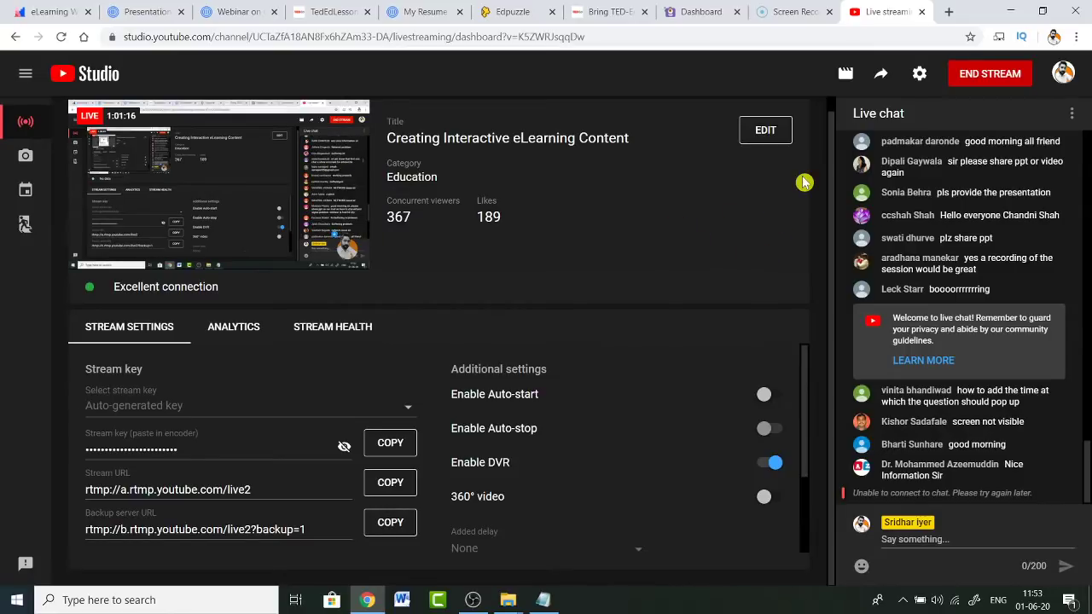
Open the Interactive Tests topic in the Prezi presentation and follow its link to the Hot Potatoes home page.
key(ctrl+3)
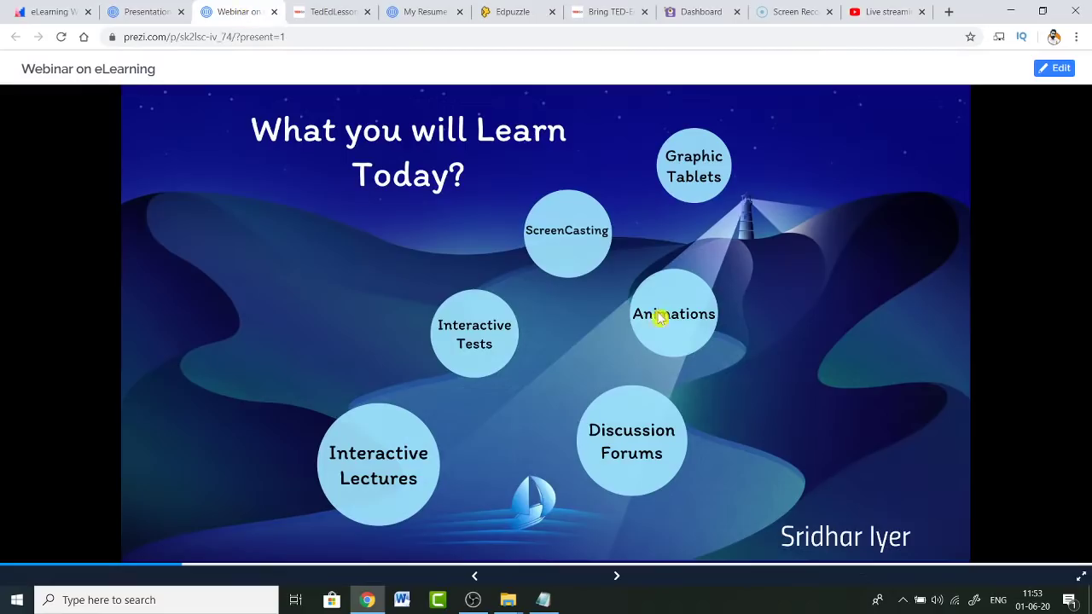
click(495, 348)
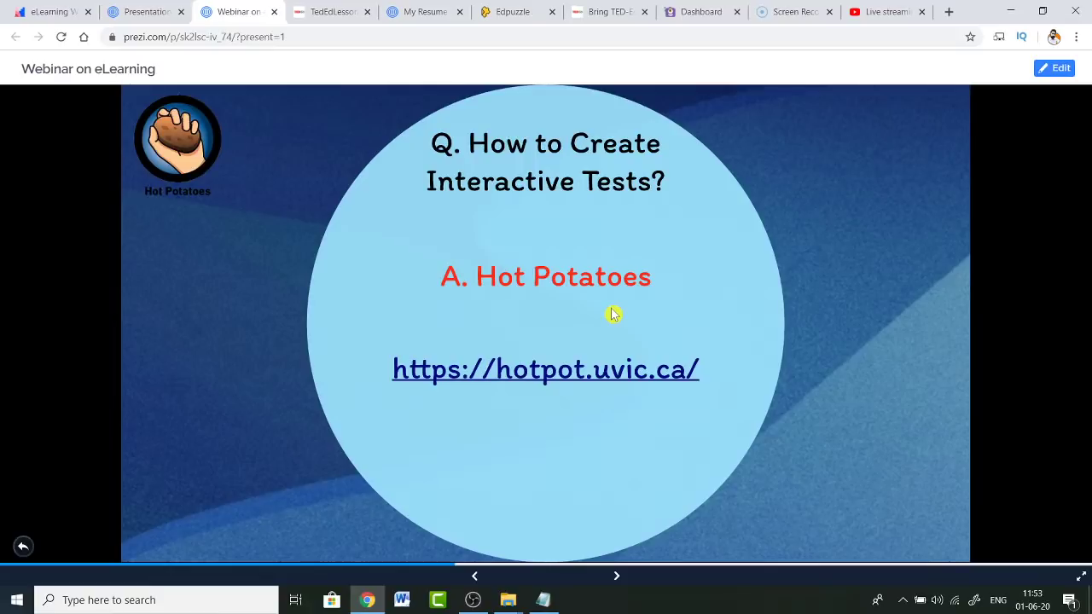
click(612, 314)
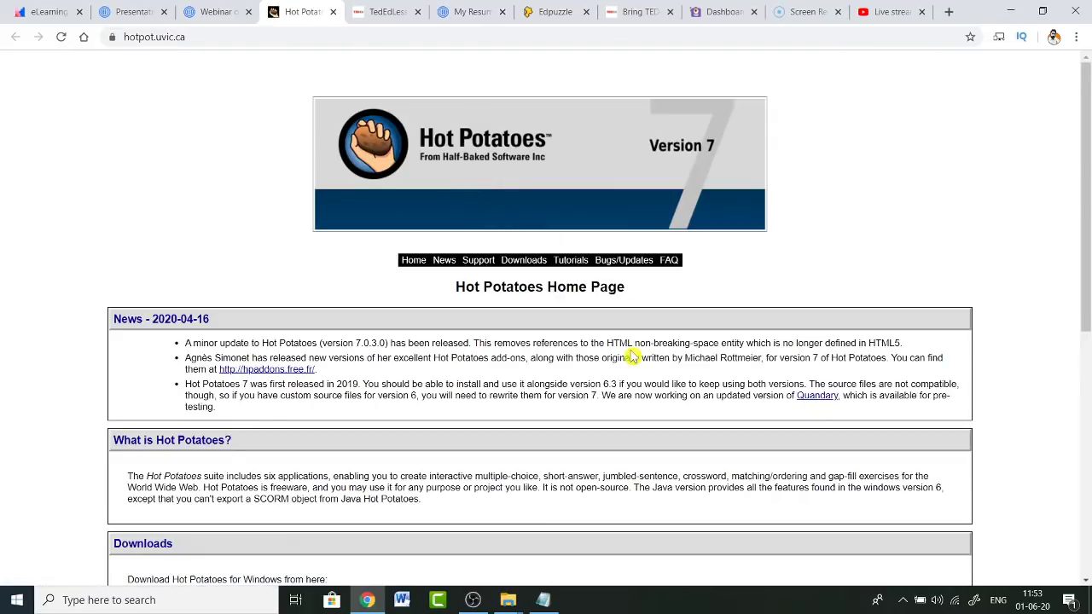
scroll(632, 356, down, 3)
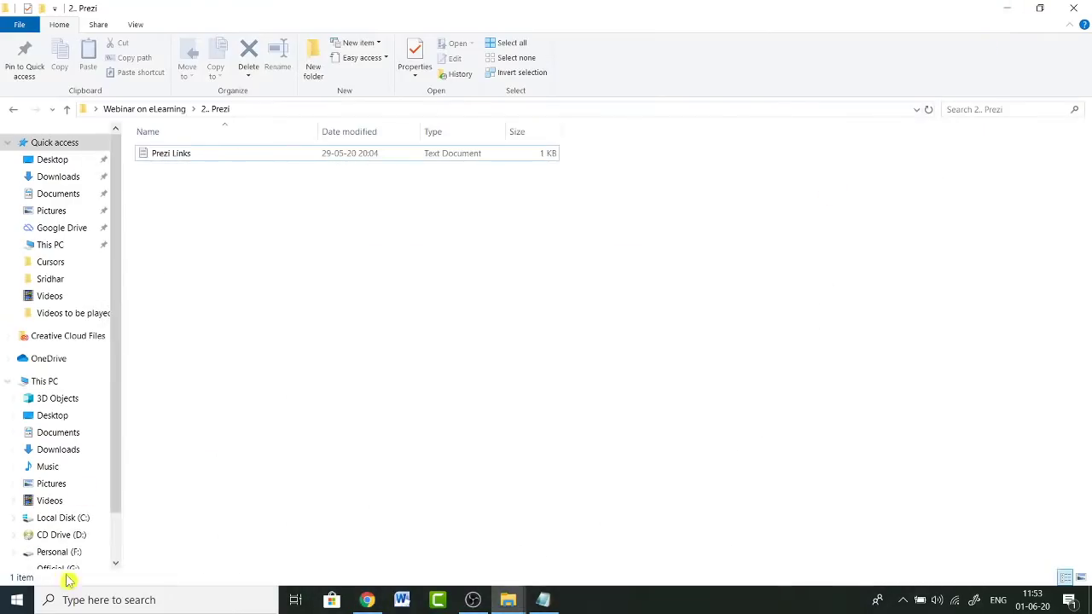
Launch HotPotatoes 7, minimize the File Explorer window behind it, and move the Hot Potatoes window higher on the desktop.
click(106, 600)
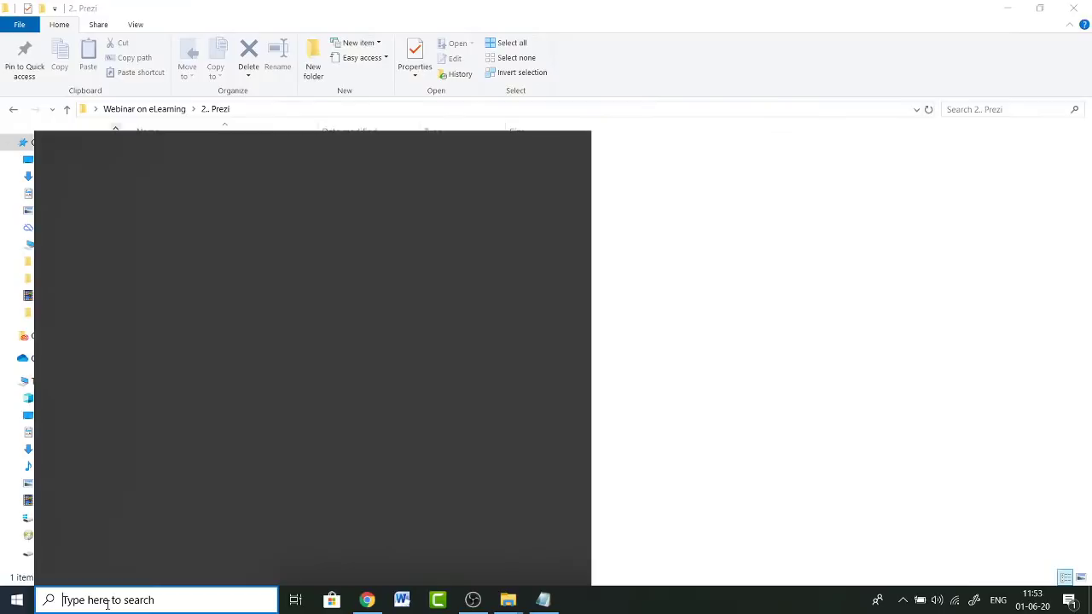
text(hot)
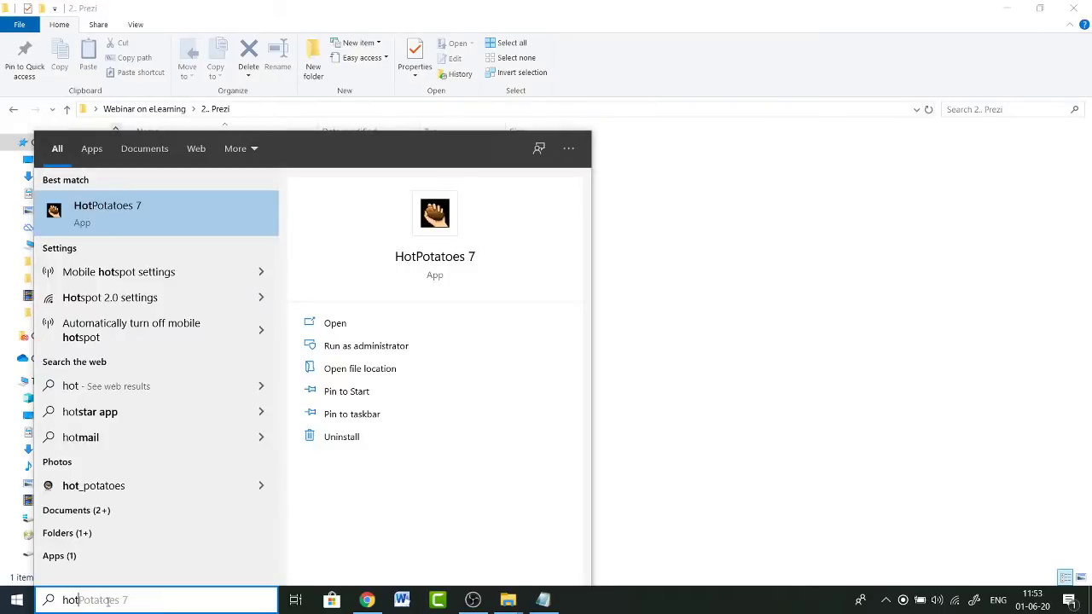
key(Return)
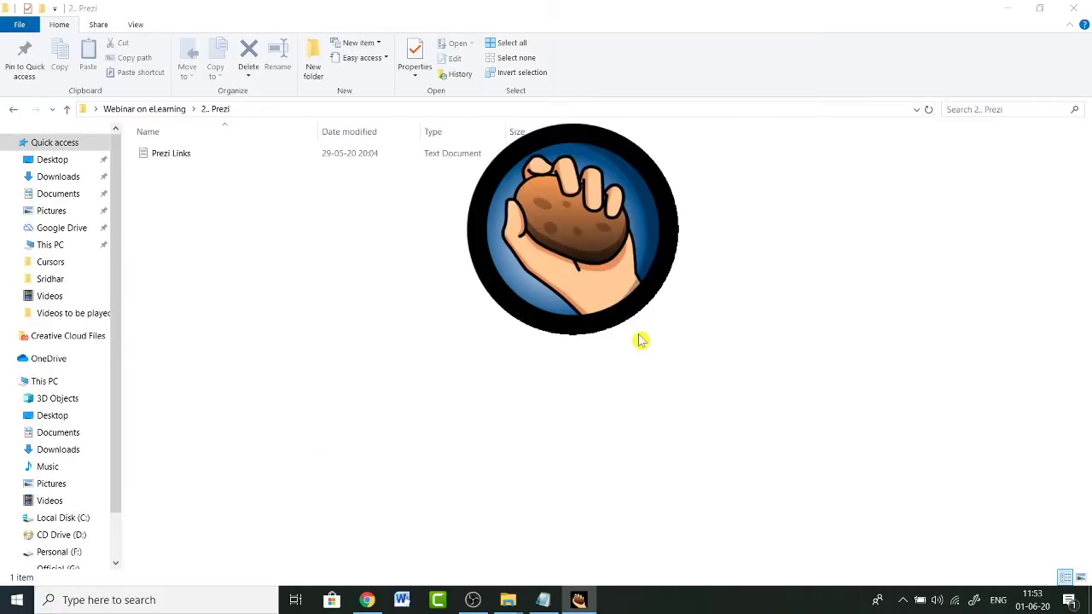
click(1007, 9)
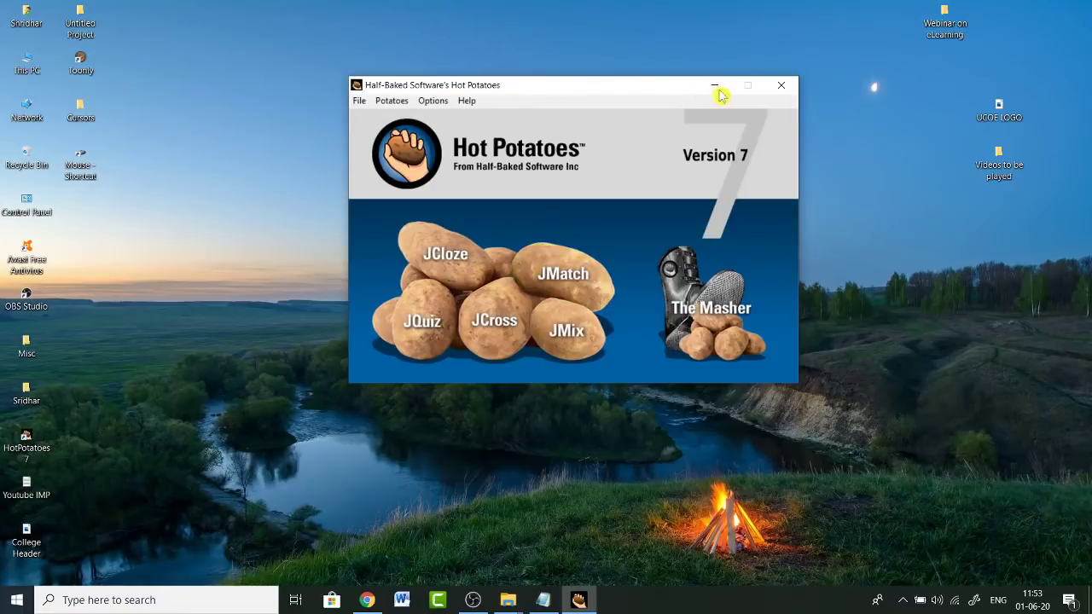
drag(660, 88, 686, 95)
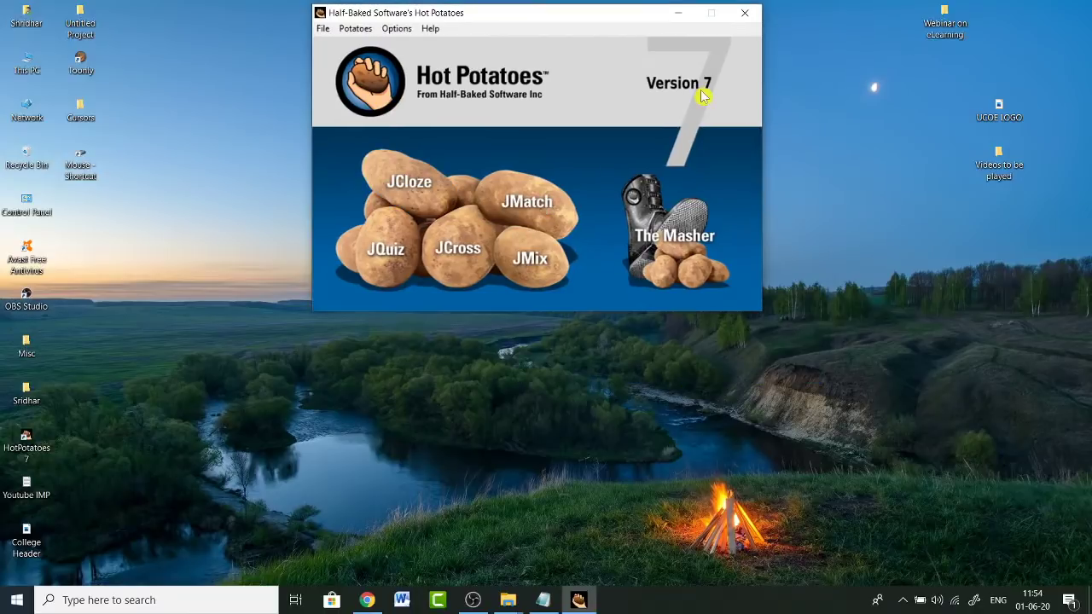
Open the Crossword web page from the "5.. Hot Potatoes" folder inside the desktop's "Webinar on eLearning" folder.
click(944, 29)
double_click(944, 29)
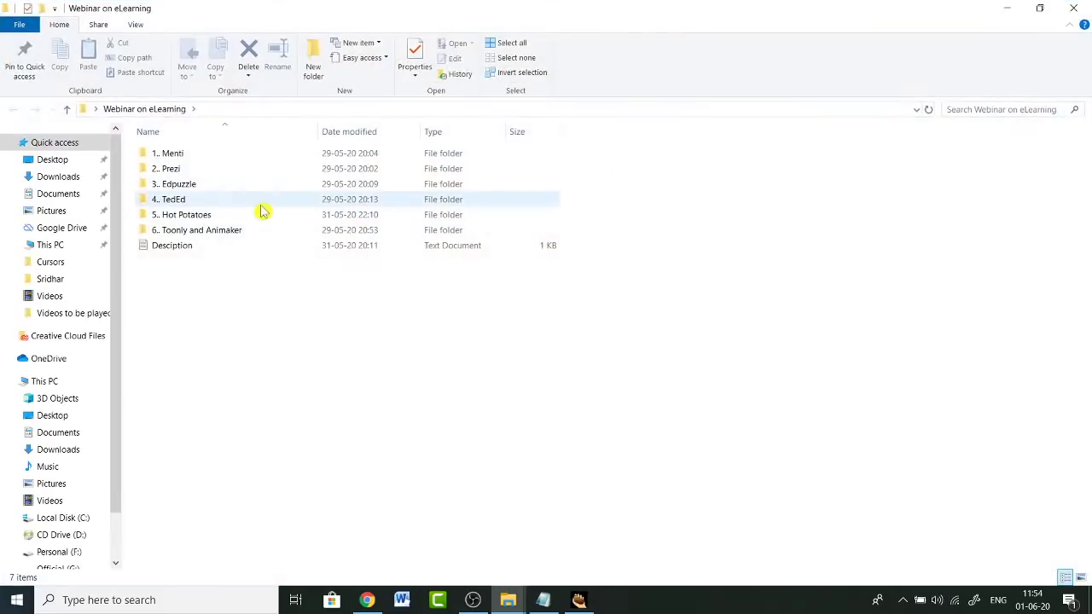
double_click(190, 220)
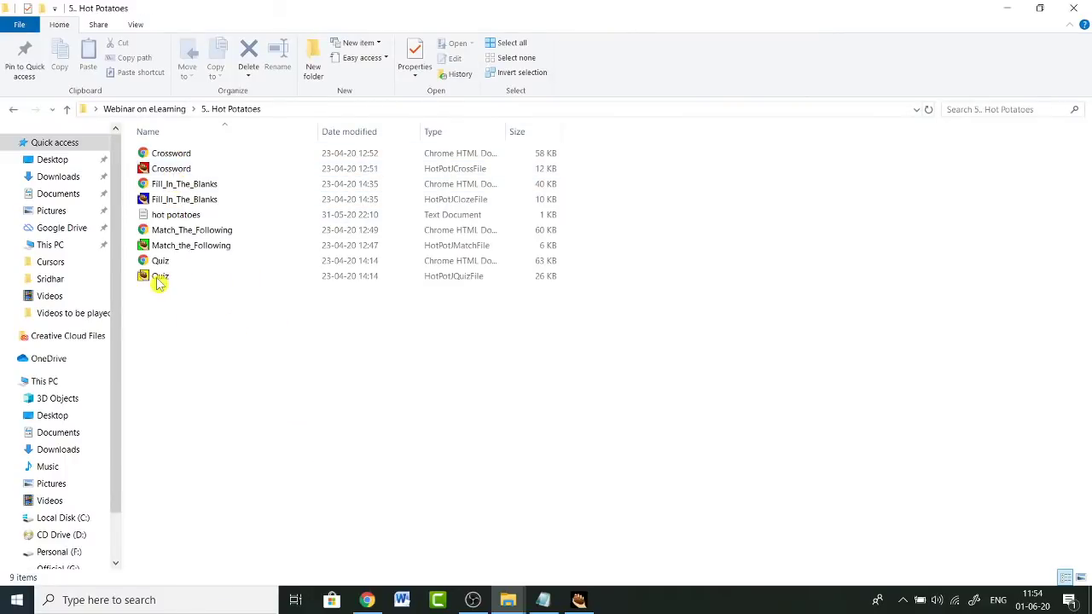
key(Down)
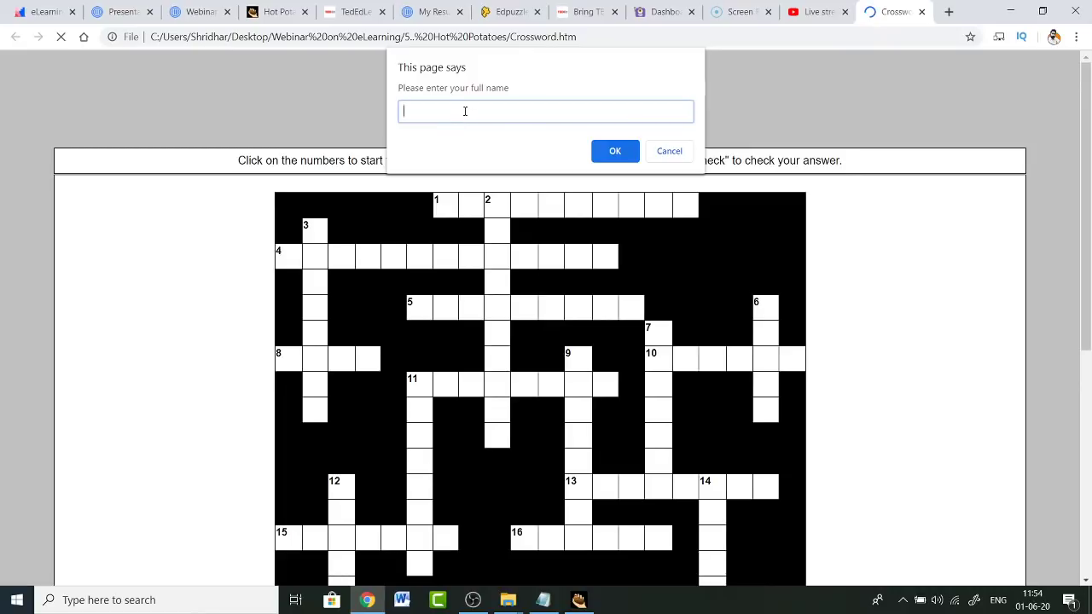
Enter the participant's name in the crossword's full-name prompt, confirm it, and look over the puzzle grid.
text(Sridhar)
click(599, 149)
scroll(622, 329, down, 2)
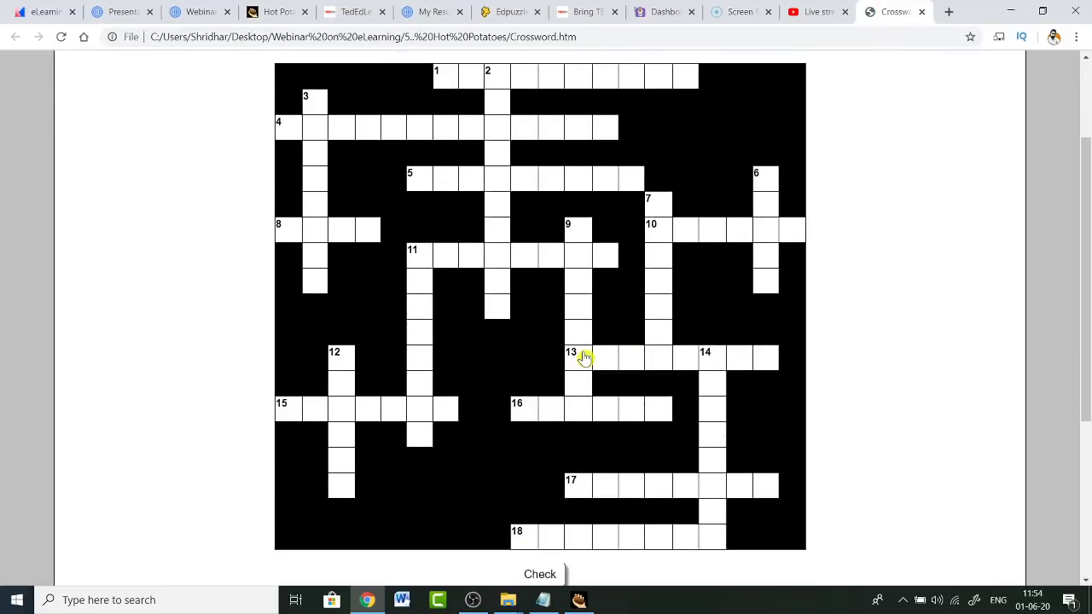
scroll(583, 357, up, 2)
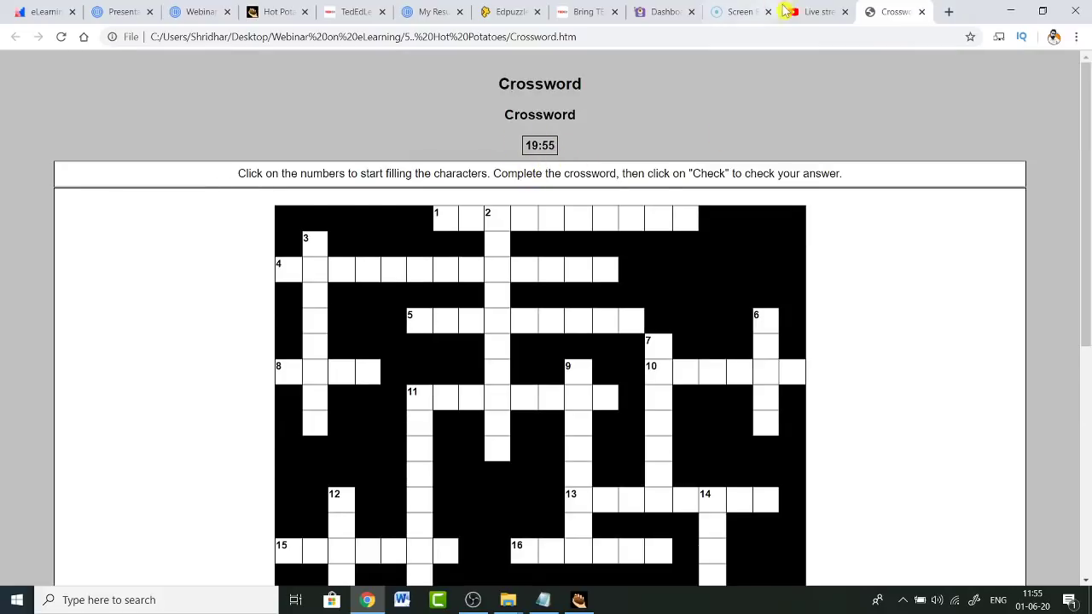
Check the YouTube live stream dashboard and return to the crossword page.
click(814, 11)
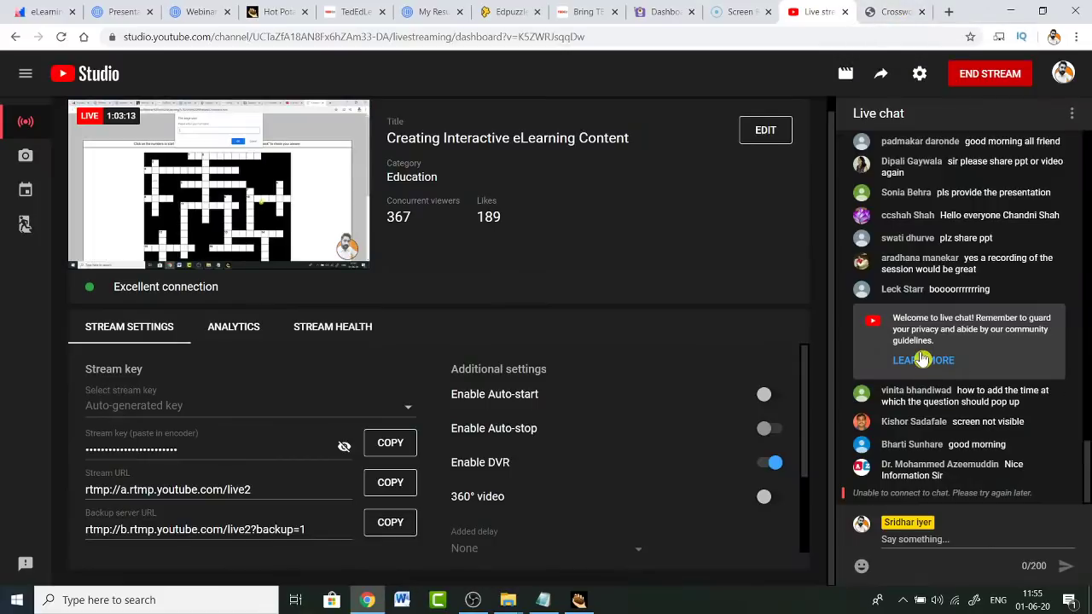
key(ctrl+Tab)
scroll(867, 409, down, 2)
scroll(515, 134, up, 1)
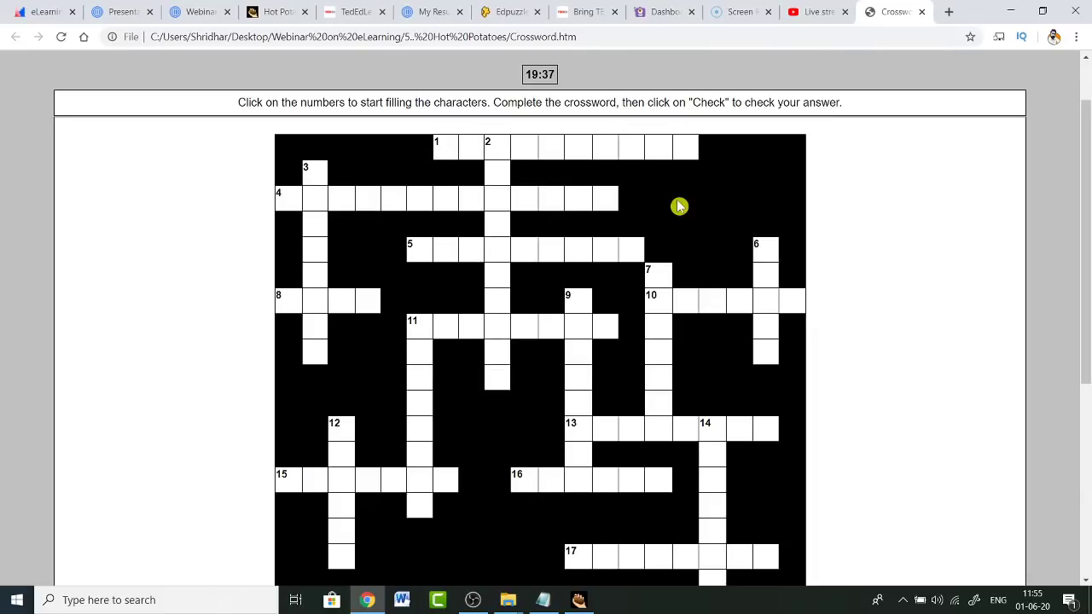
Open the crossword's 1 Across clue, answer it with "encryption", and look over the Across and Down clue lists.
click(441, 147)
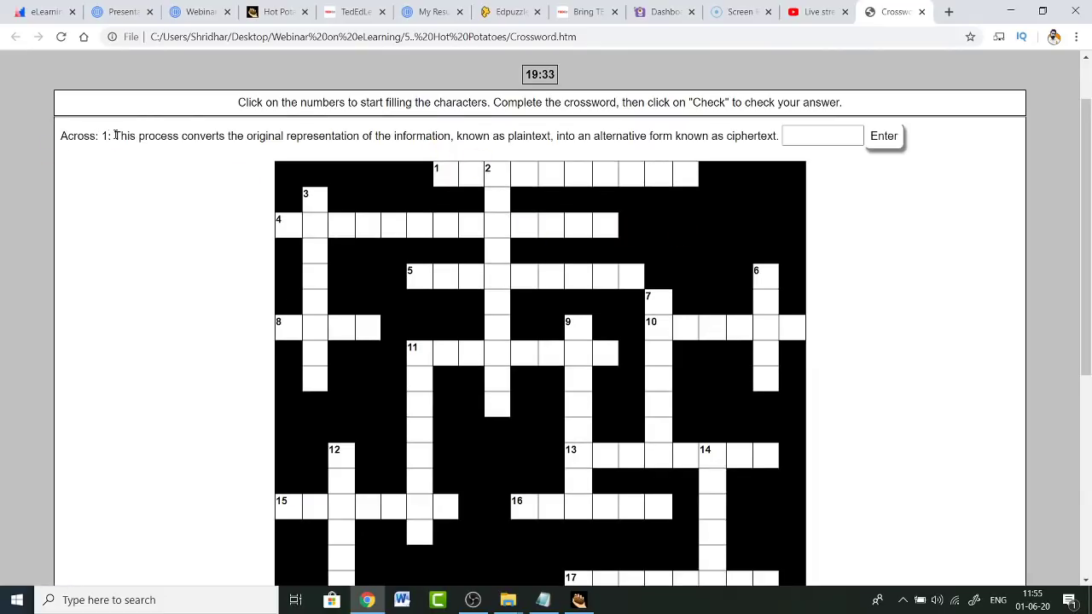
drag(115, 136, 779, 137)
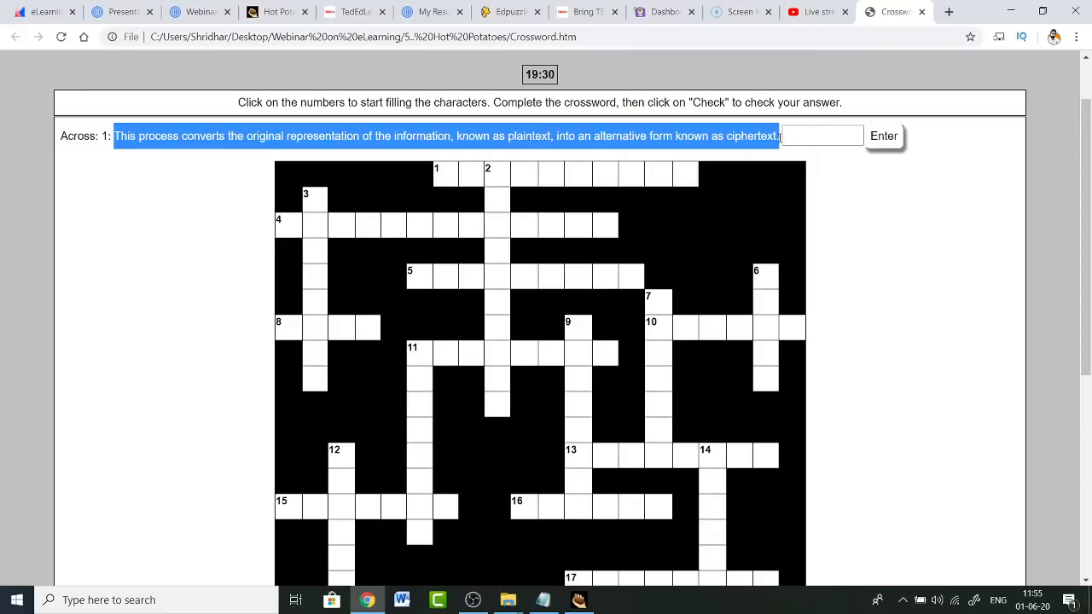
click(631, 206)
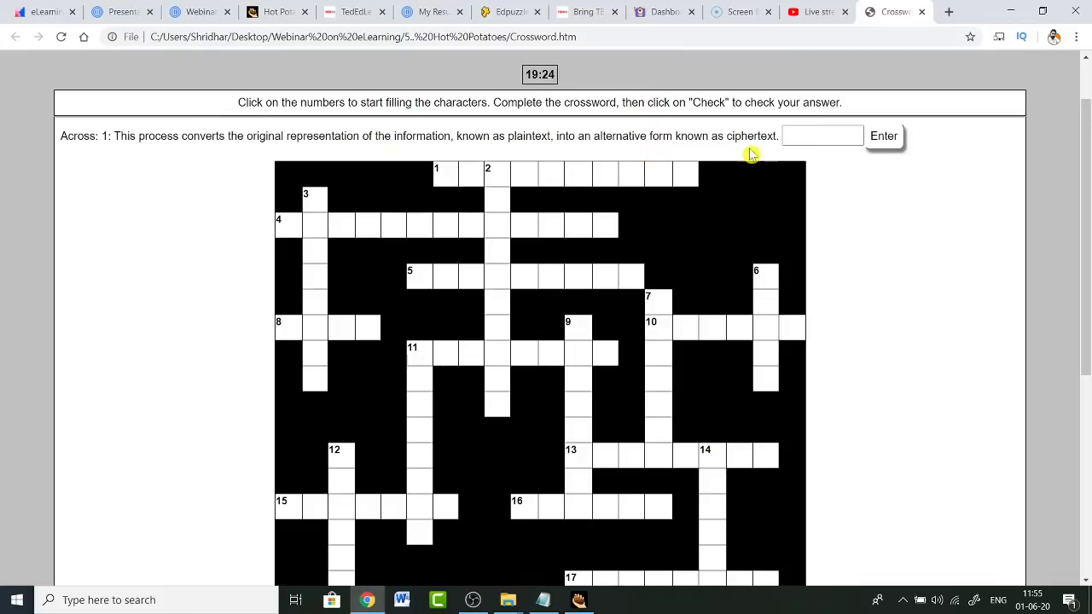
click(816, 134)
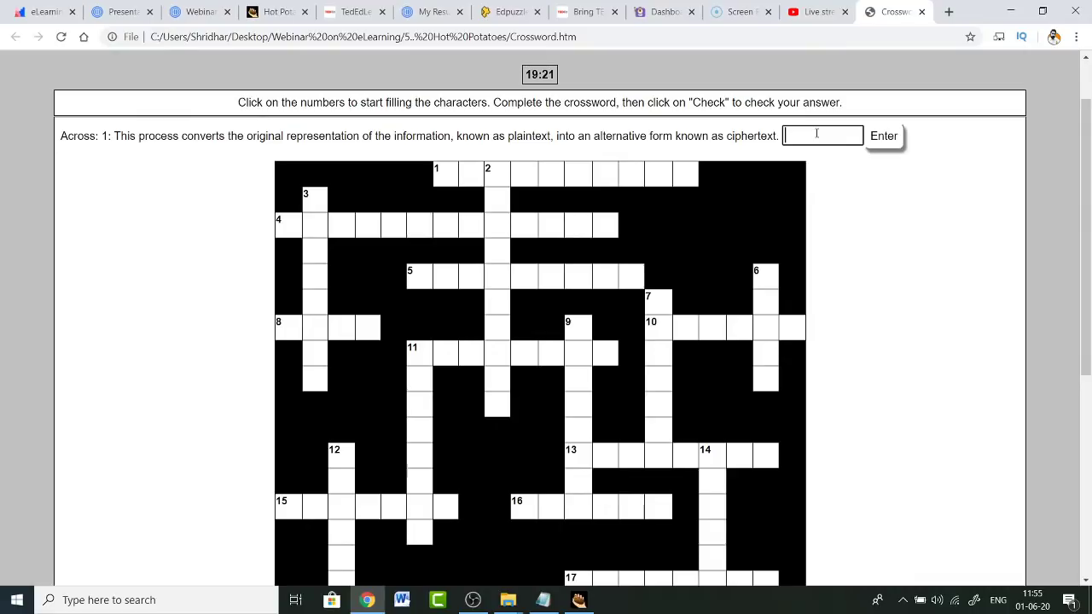
text(encryption)
key(Return)
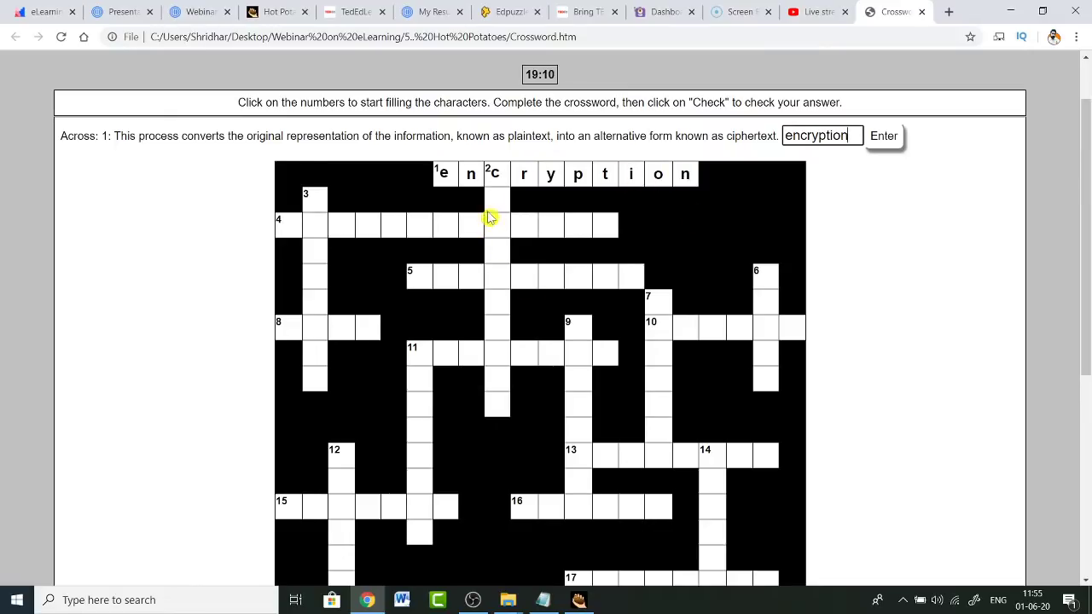
scroll(770, 389, down, 2)
scroll(682, 538, down, 1)
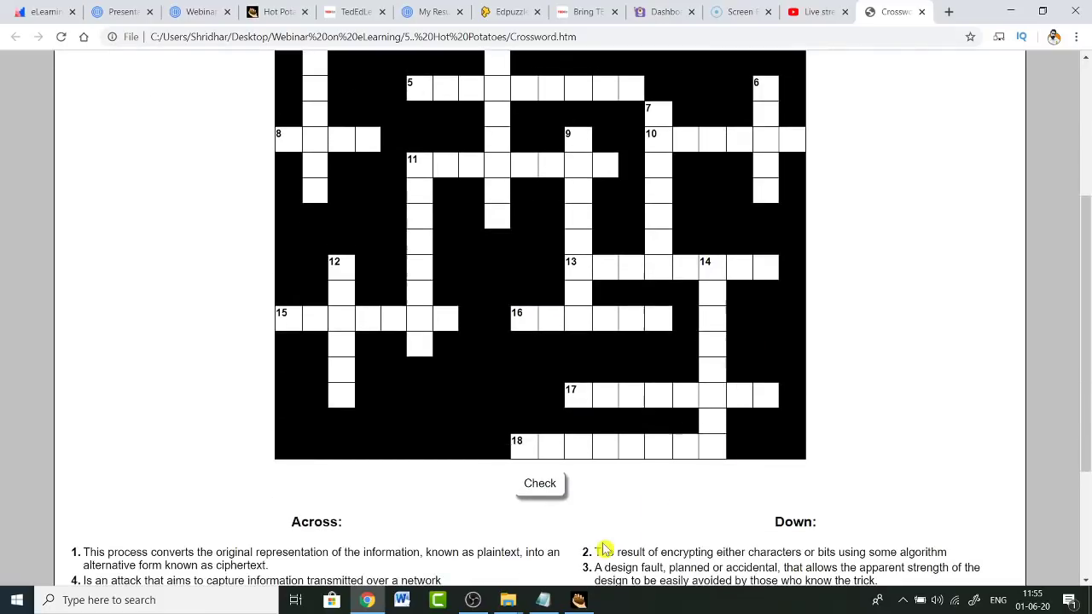
scroll(603, 549, up, 3)
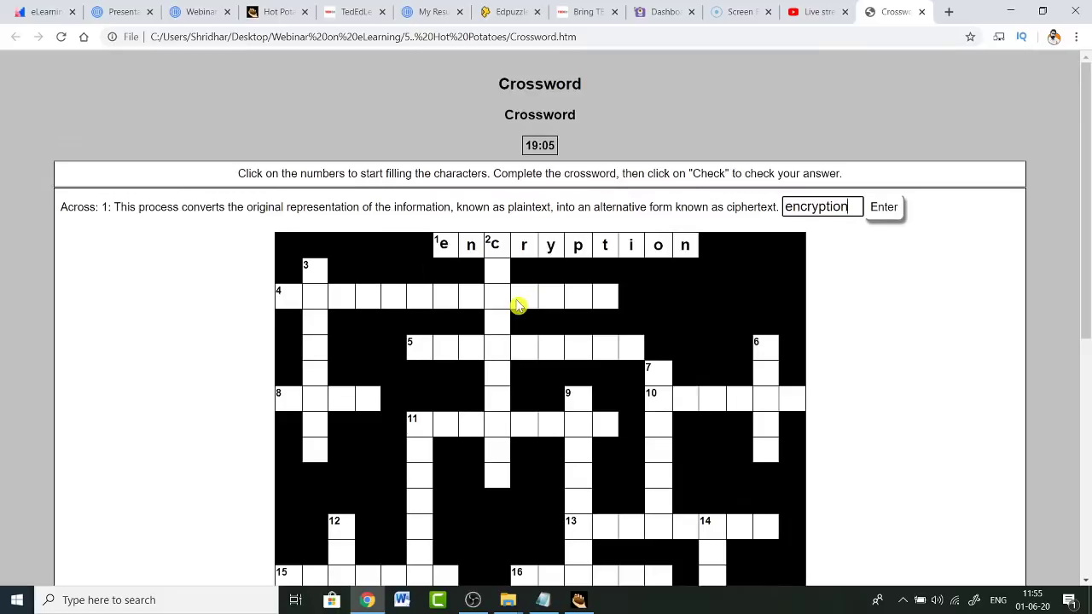
Open the crossword's 2 Down clue about the result of encrypting characters or bits and answer it with "ciphertext".
click(493, 245)
scroll(779, 383, down, 5)
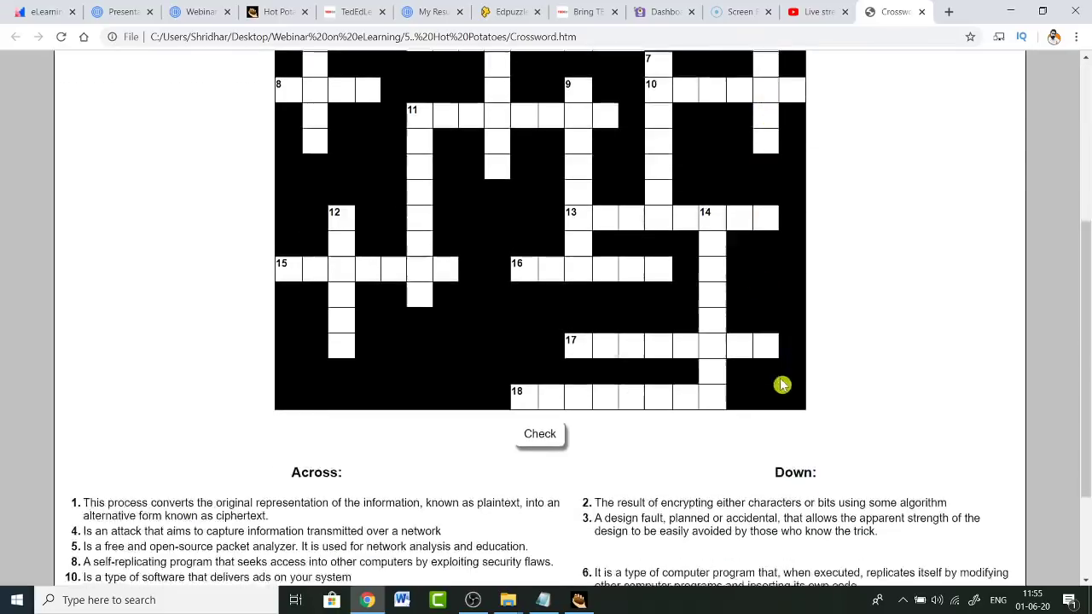
drag(779, 324, 689, 413)
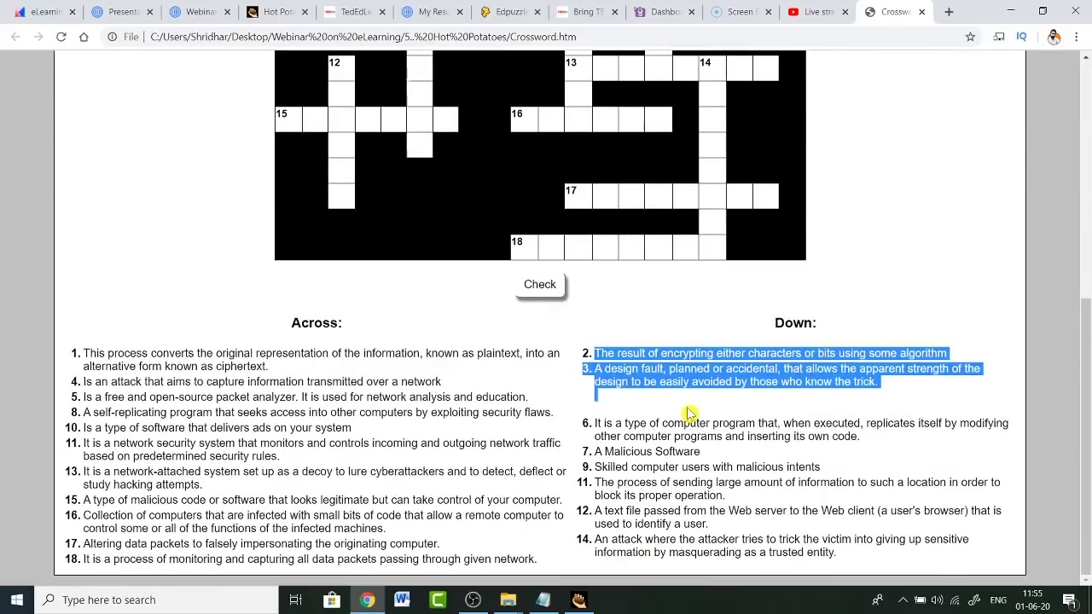
click(689, 413)
scroll(838, 178, up, 4)
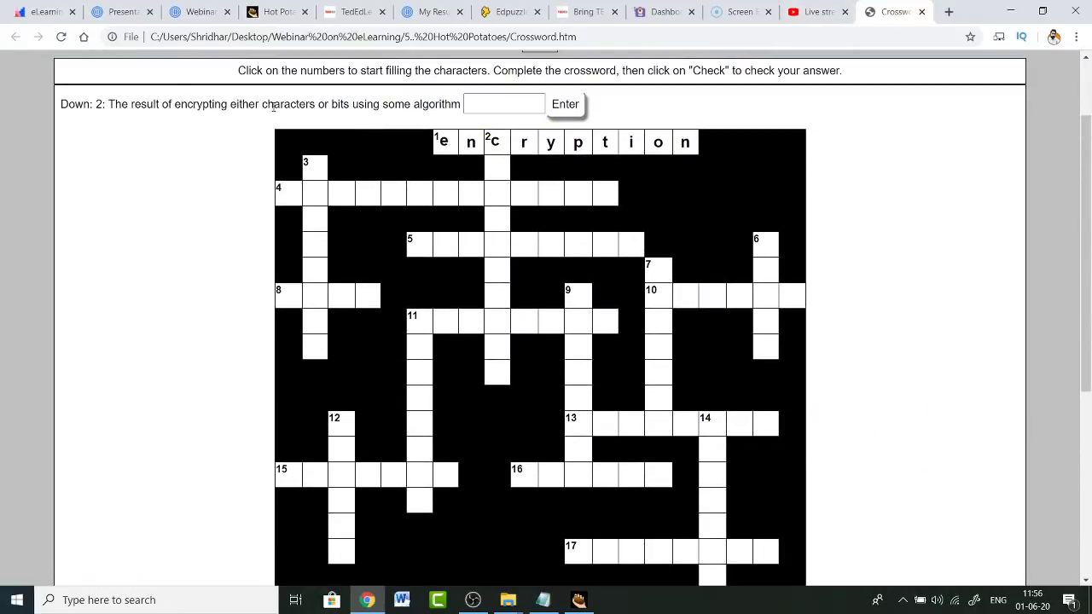
click(493, 103)
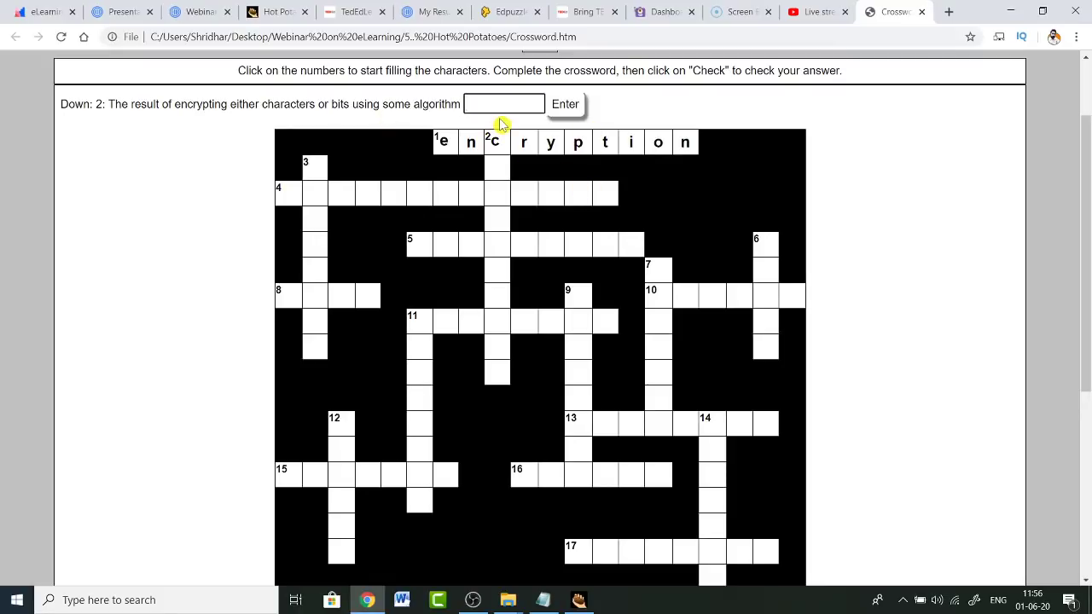
text(ciphertext)
click(556, 101)
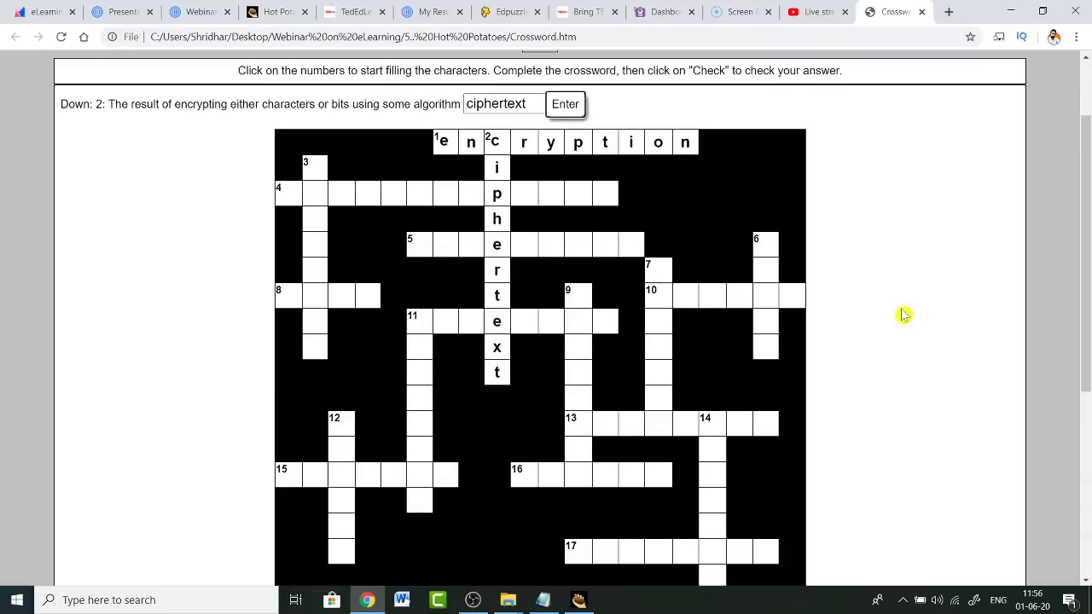
Check the YouTube live stream dashboard, return to JCross and save "Maharashtra" as the clue for the down word MUMBAI.
click(826, 12)
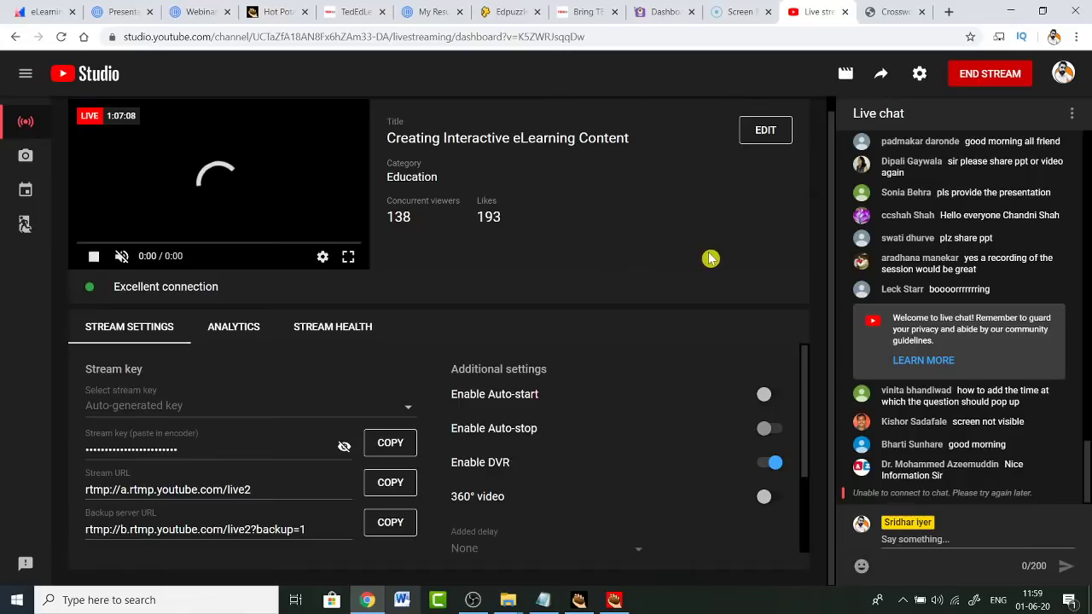
click(1015, 10)
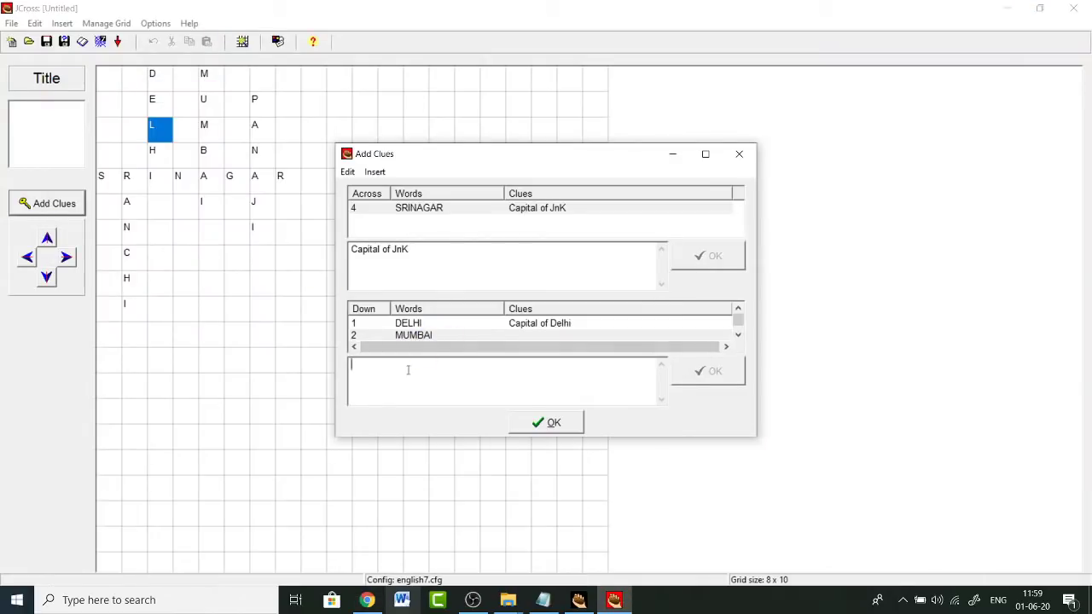
text(Maharashtra)
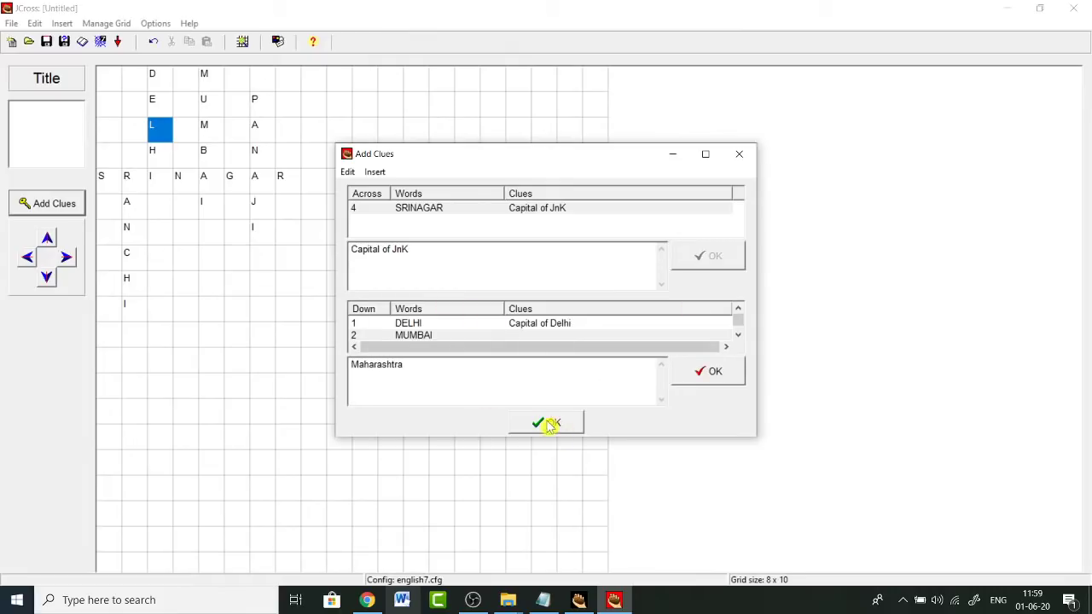
click(728, 372)
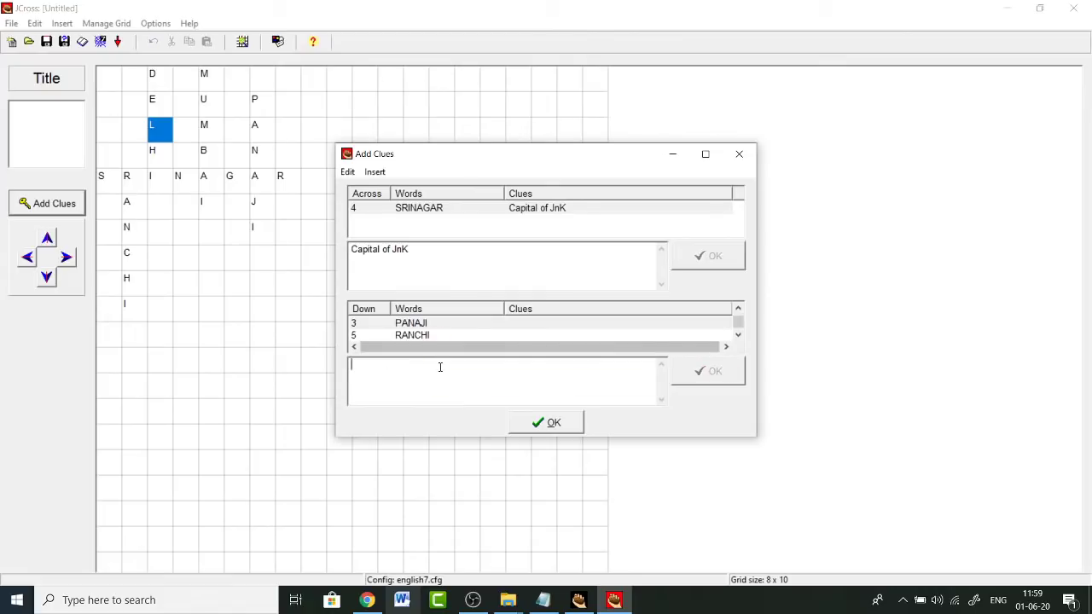
Save "Capital of Goa" as the clue for the down word PANAJI.
text(Capitakl)
key(BackSpace)
key(BackSpace)
key(BackSpace)
text(l of Goa)
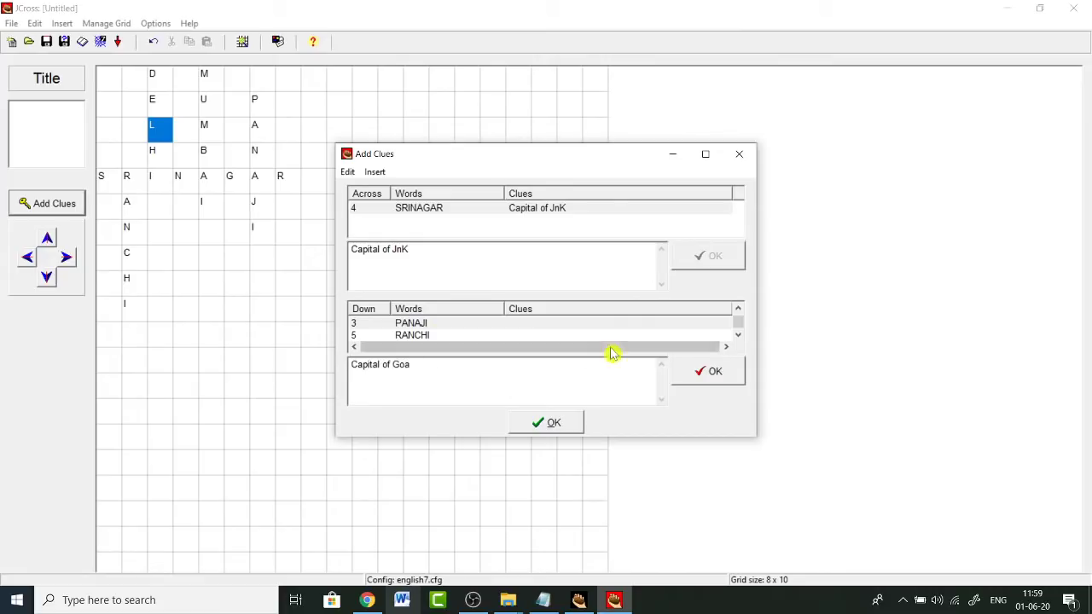
click(697, 377)
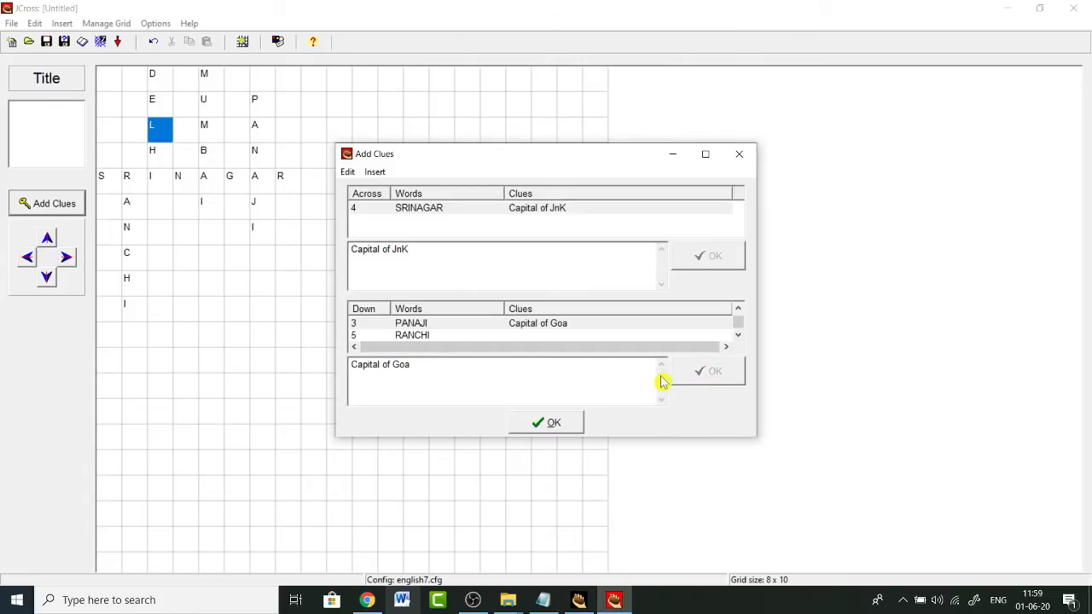
Save "Capital of Jharkhand" as the clue for the down word RANCHI and finish adding clues after checking the live stream.
click(452, 336)
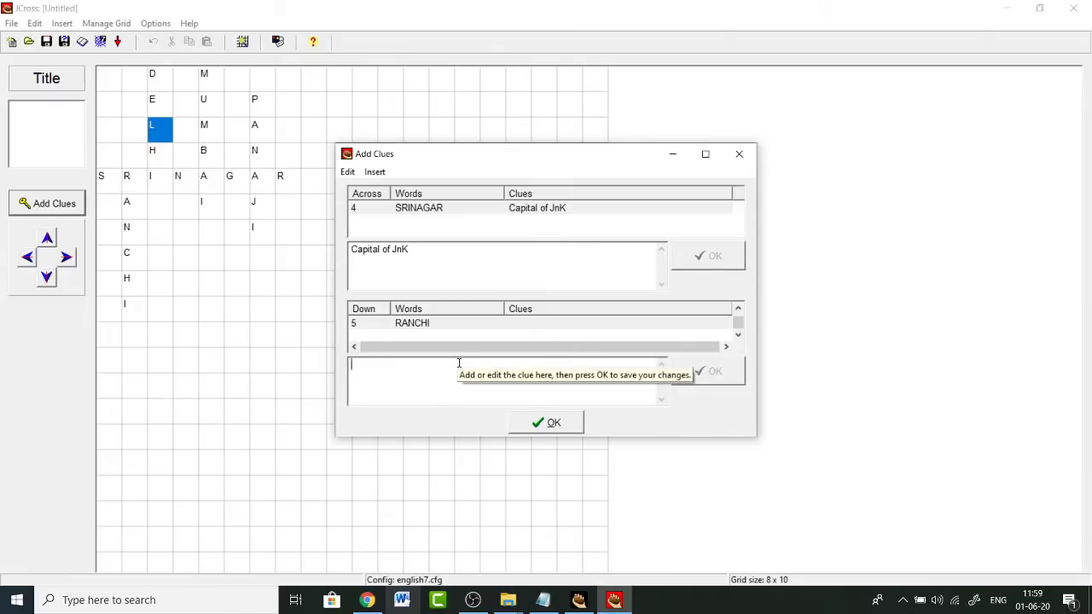
text(Capital of Jharkhand)
click(697, 371)
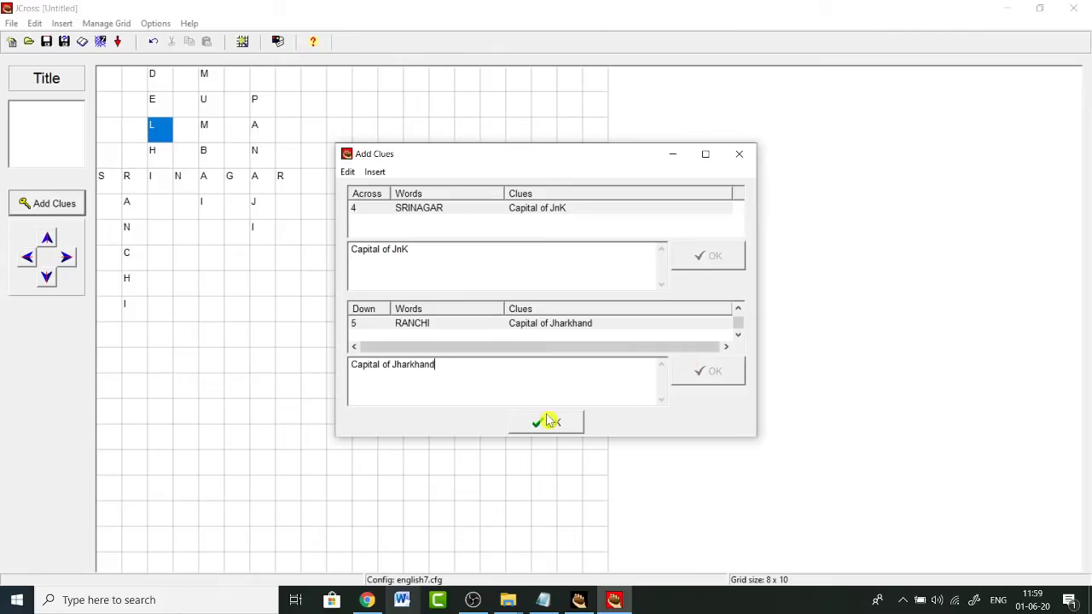
click(367, 600)
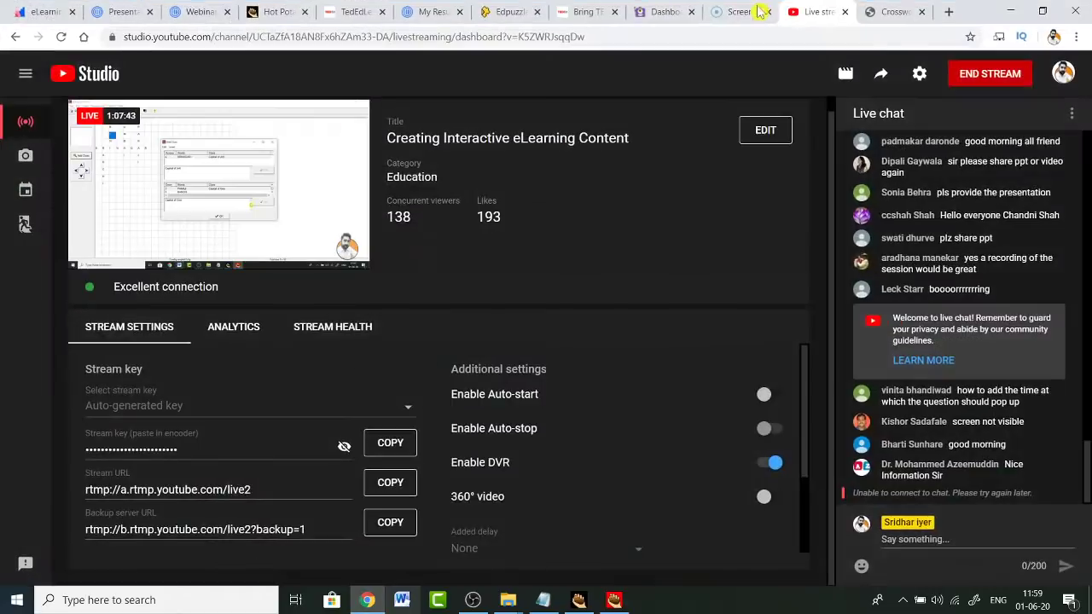
click(612, 600)
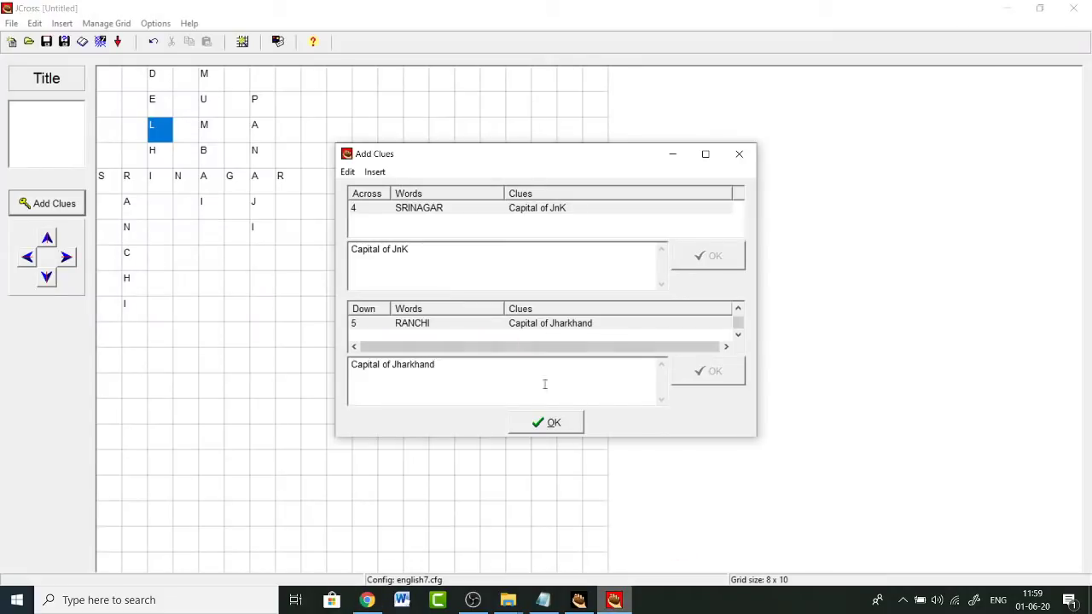
click(556, 421)
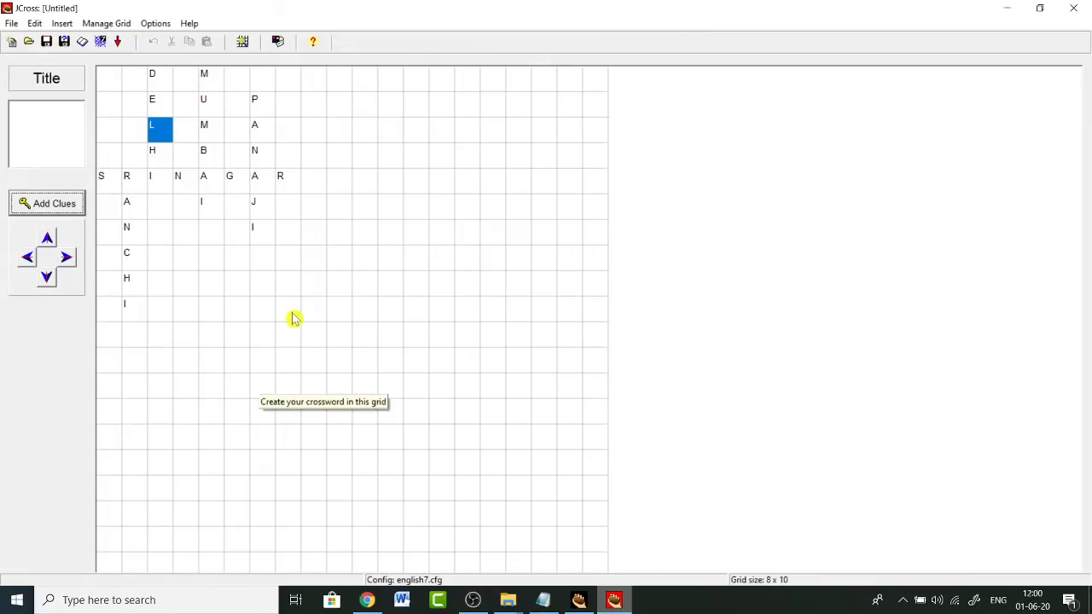
Export the crossword to the desktop as a standard-format web page named "Demo" and view the exercise in the browser.
click(12, 23)
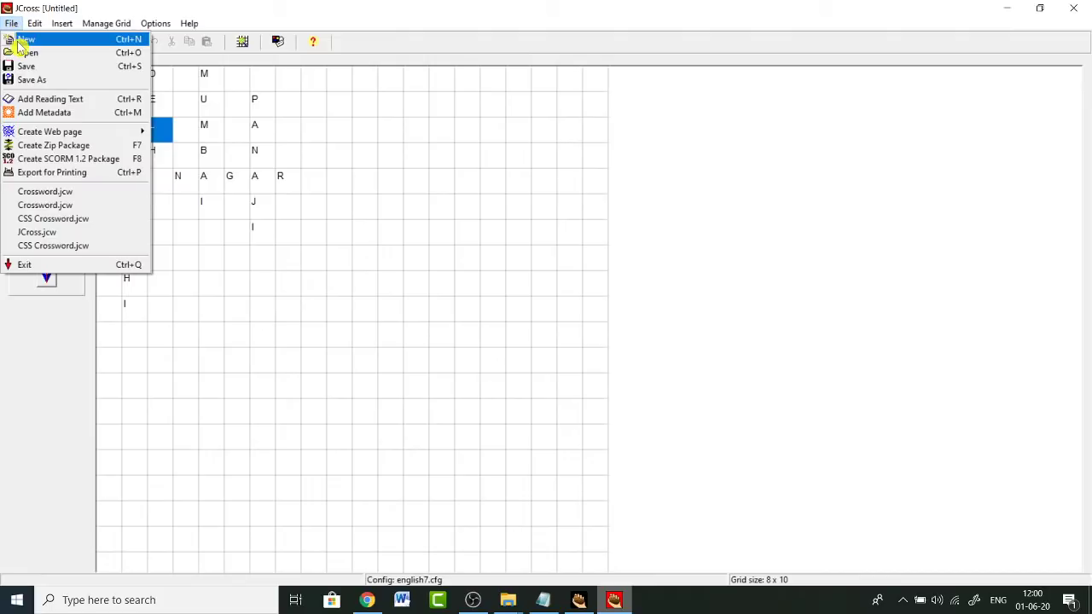
mouse_move(53, 132)
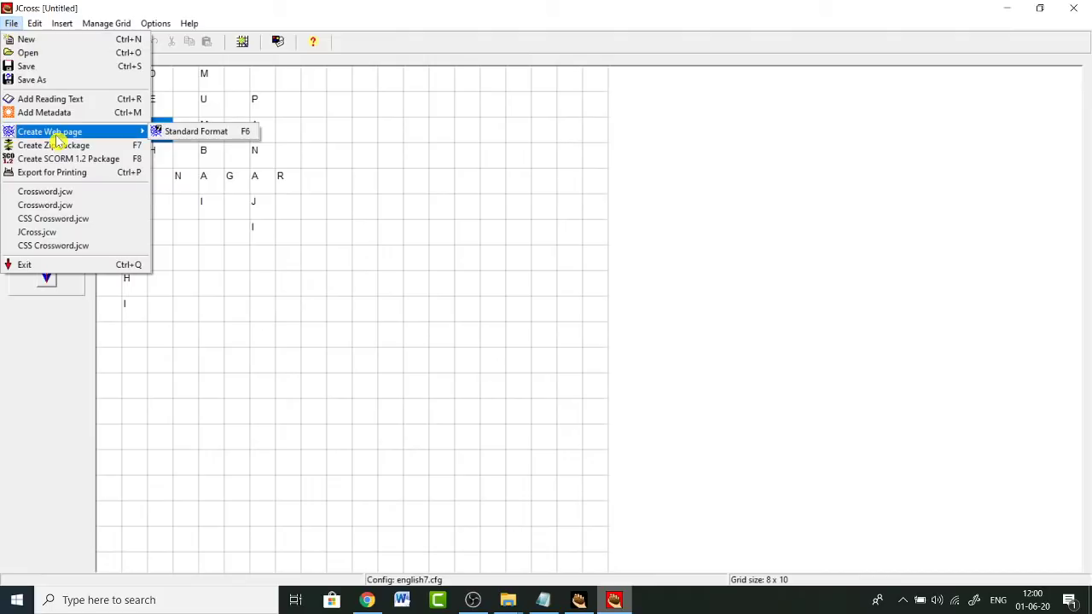
click(199, 133)
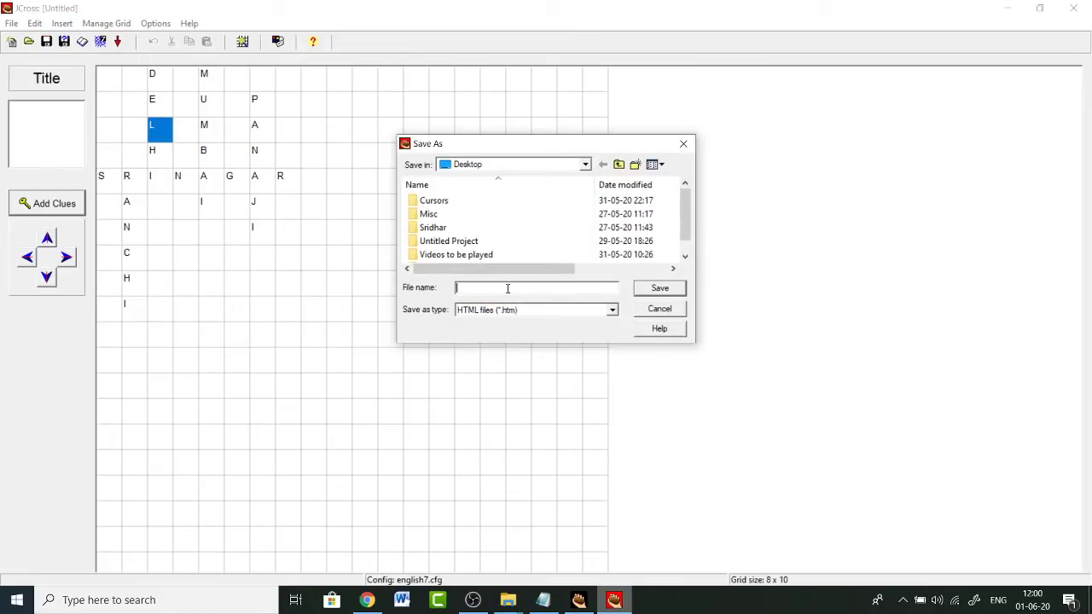
text(Demo)
click(661, 288)
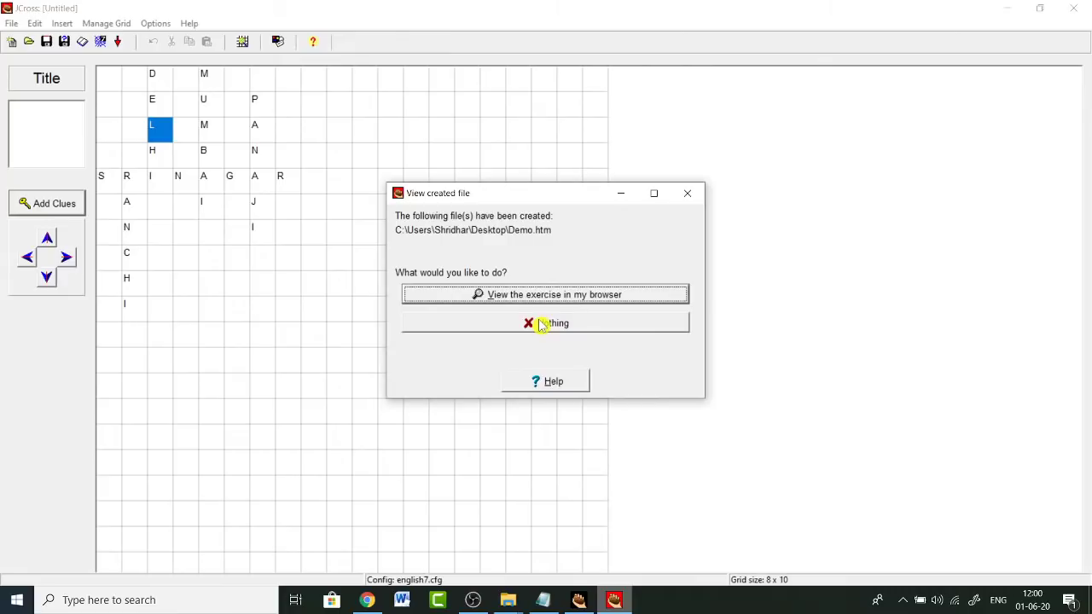
click(555, 295)
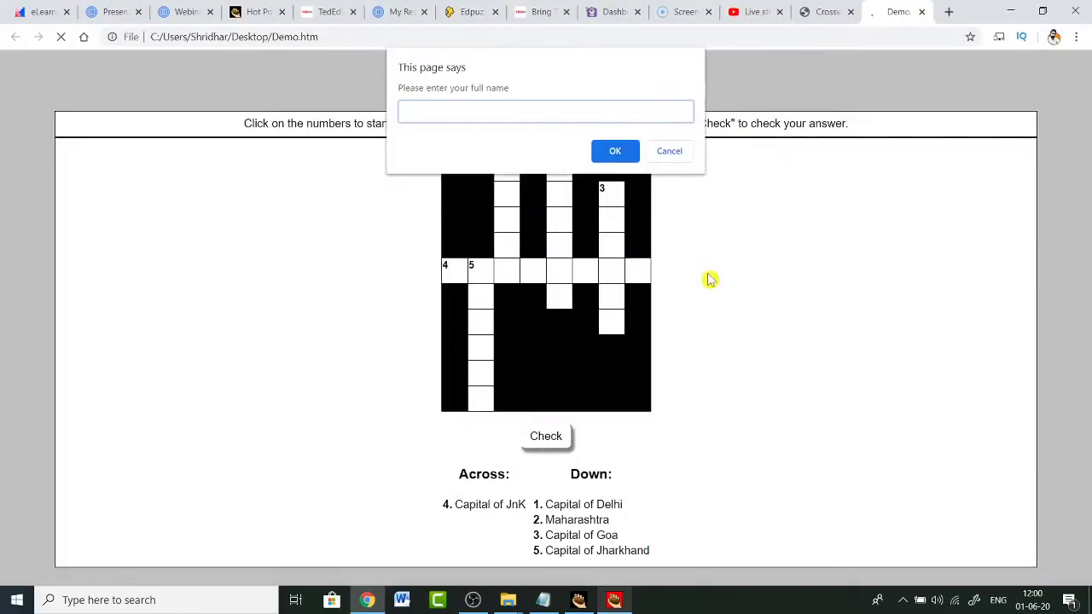
Enter the participant's name in the full-name prompt and answer the 1 Down clue with "Delhi".
text(Sri)
click(614, 154)
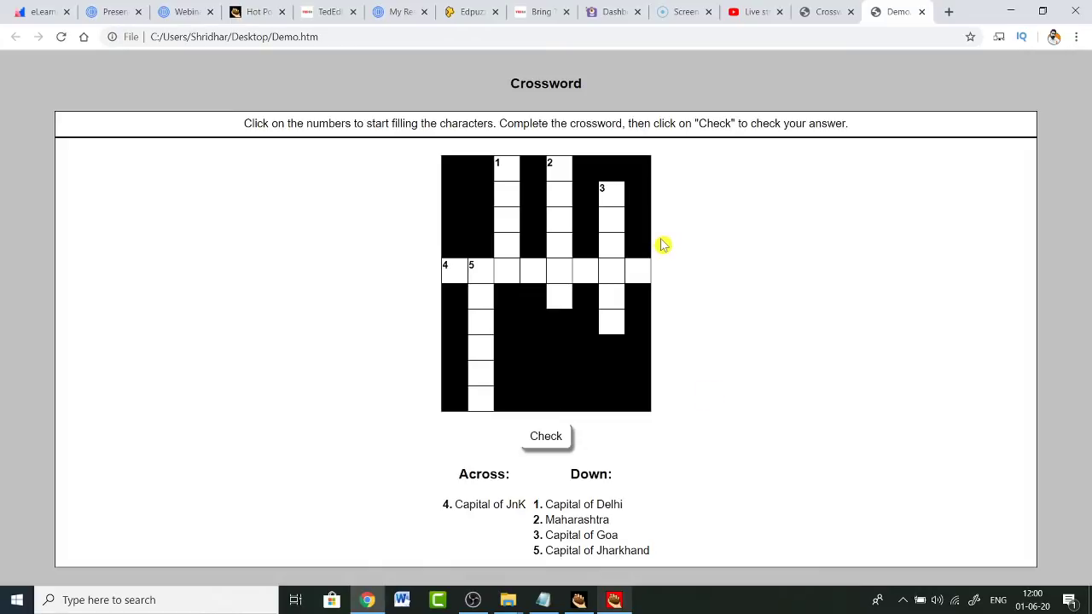
click(502, 167)
click(219, 156)
text(D)
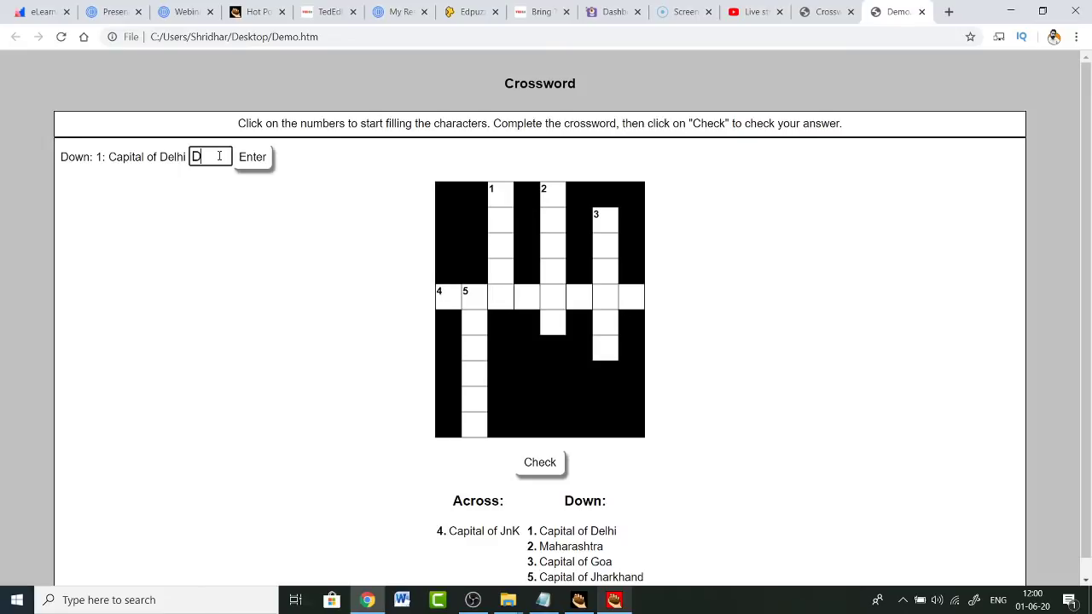
text(elhi)
click(253, 157)
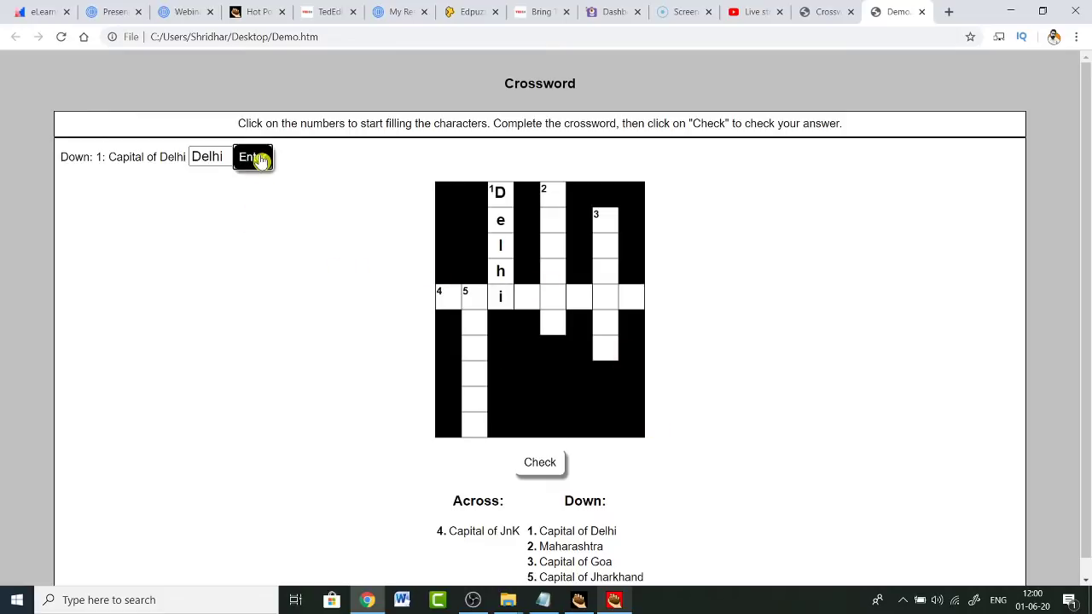
Answer the 4 Across clue with "Srinagar" and the 2 Down clue with "Mumbai".
click(439, 293)
click(217, 156)
text(Srinagar)
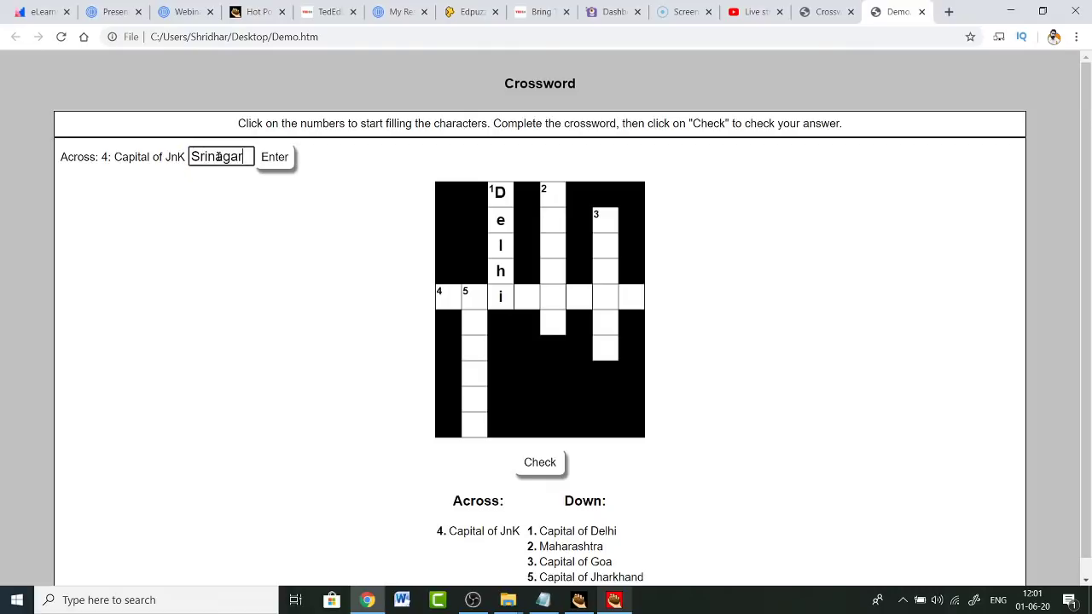
key(Return)
click(543, 192)
click(197, 157)
text(Mumbai)
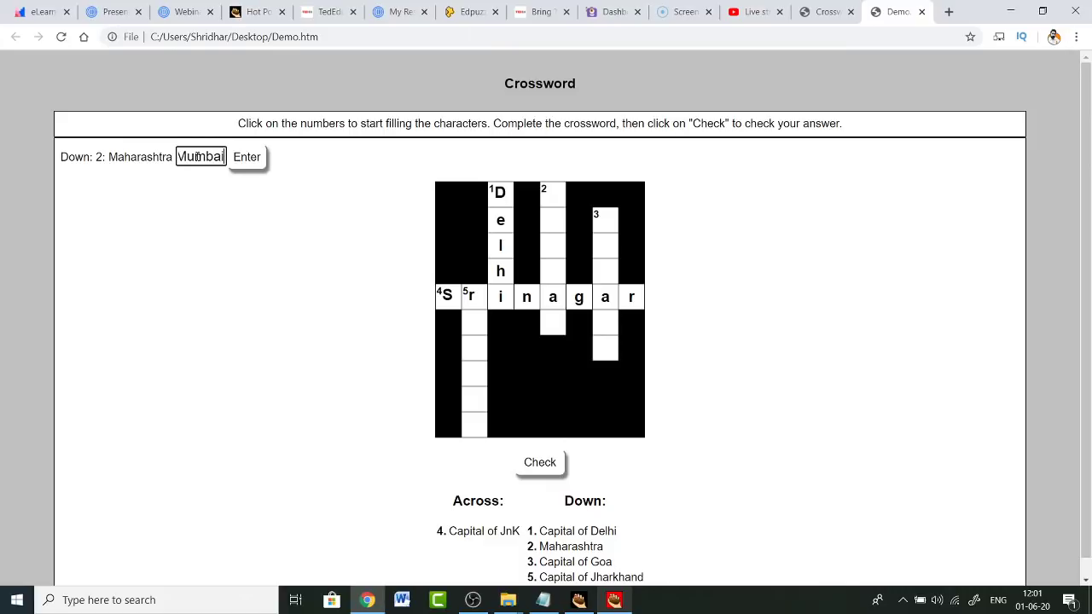
key(Return)
Answer the 3 Down clue with "Panaji" and the 5 Down clue with "ranchi".
click(604, 219)
click(201, 158)
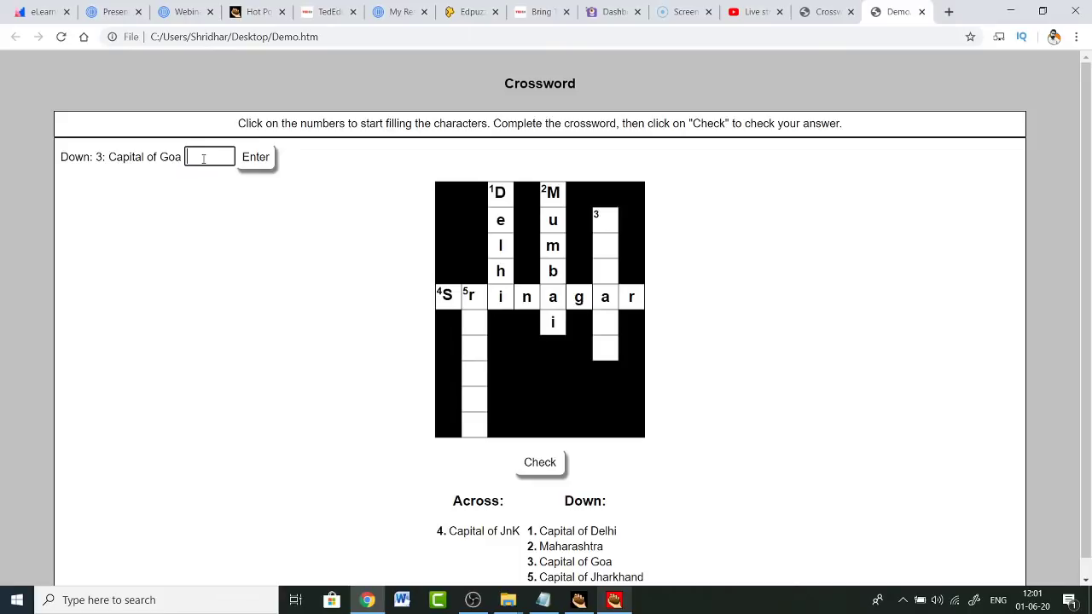
text(Panaji)
click(275, 160)
click(470, 296)
click(238, 154)
text(ranchi)
click(288, 157)
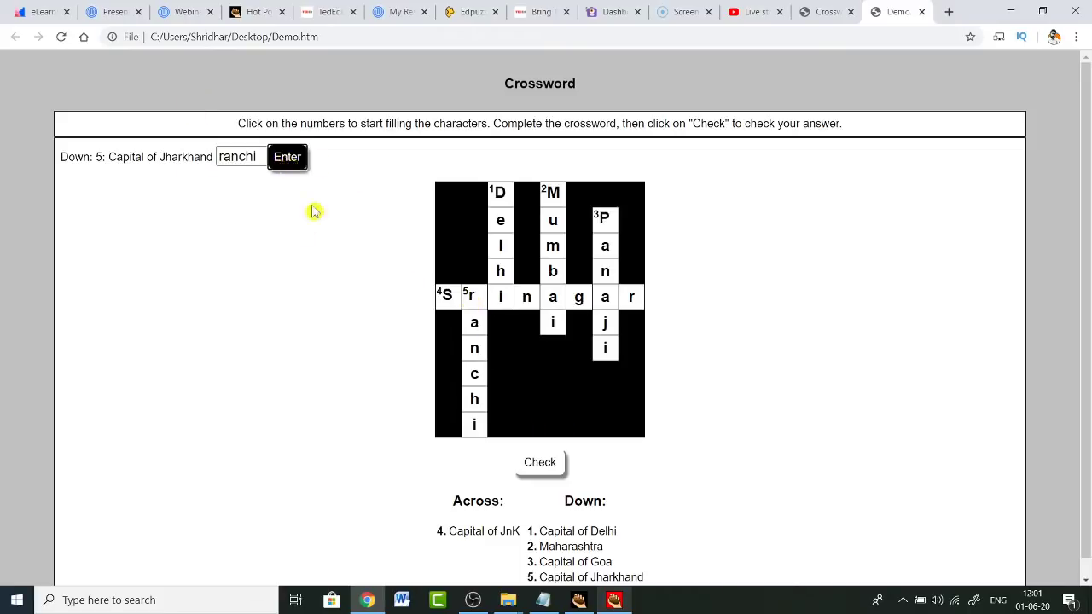
Check the completed crossword's answers, review the submission details in the separate Thanks! browser window, and close that window.
click(540, 464)
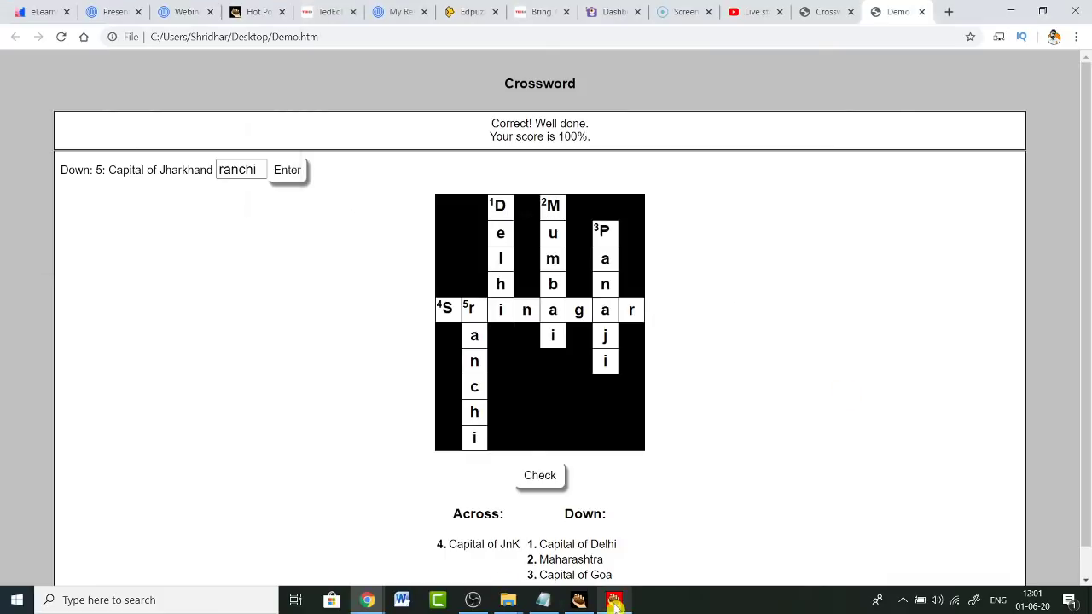
click(614, 600)
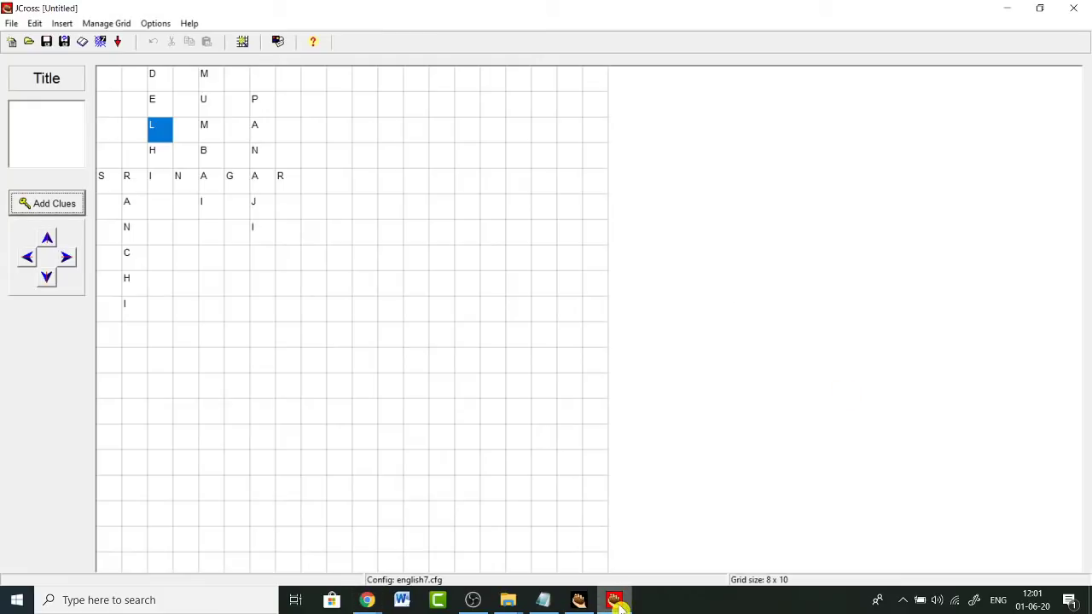
click(367, 601)
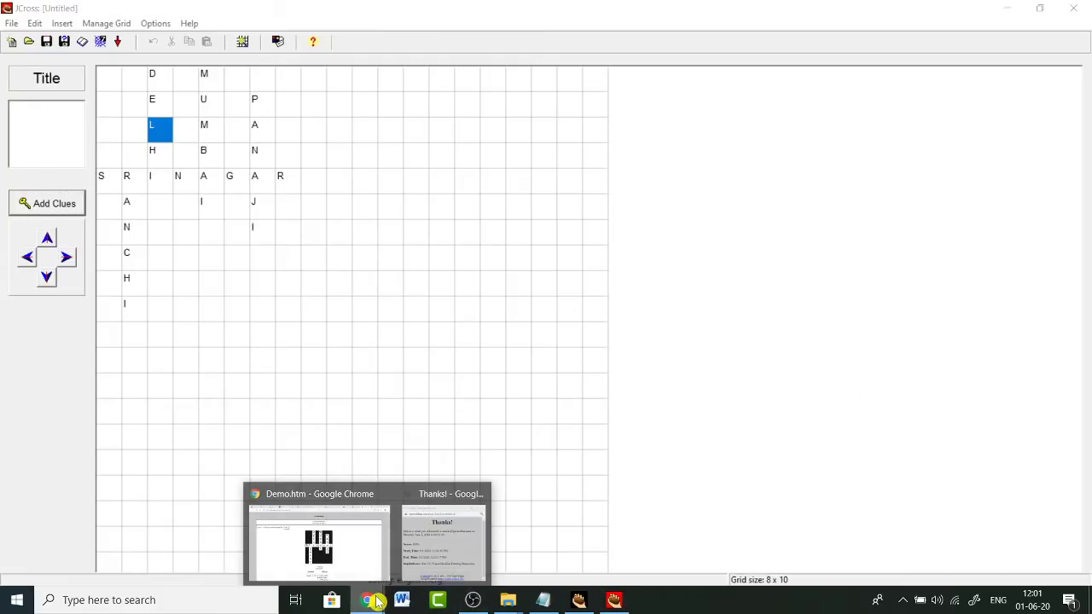
click(442, 541)
drag(255, 203, 79, 202)
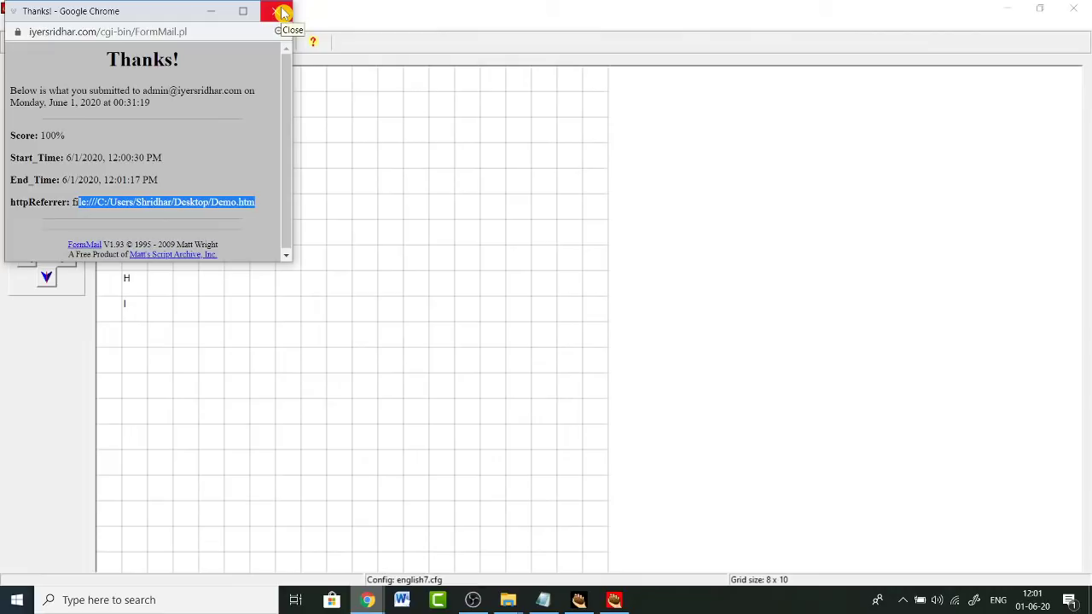
click(282, 12)
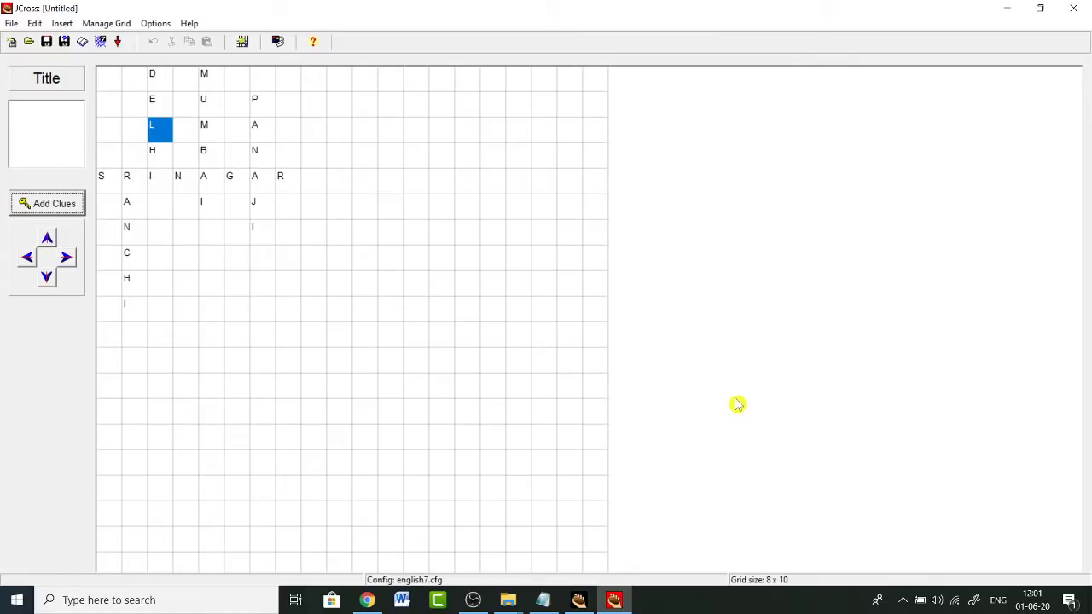
Close the JCross crossword editor without saving the changed exercise.
click(1073, 8)
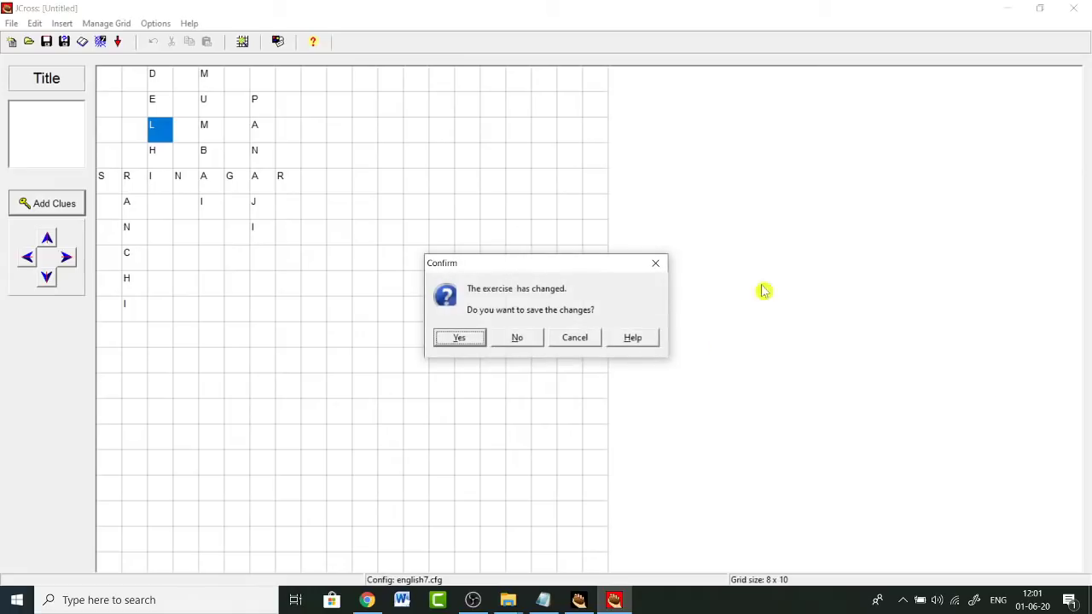
click(517, 337)
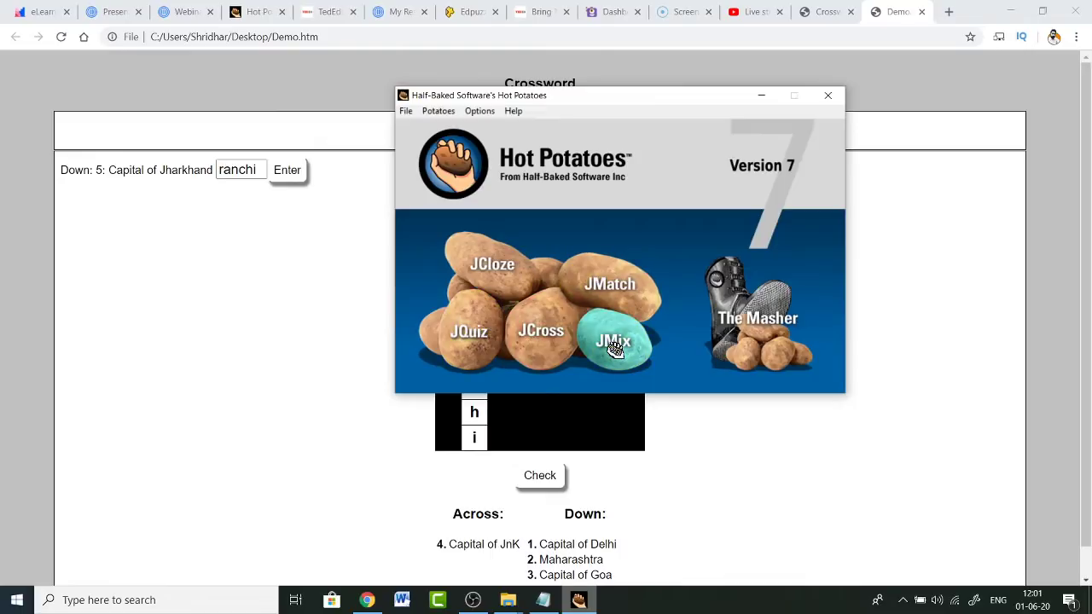
Close Hot Potatoes, check the YouTube live stream in Chrome, and return the Webinar on eLearning presentation to its topic overview.
click(827, 95)
click(761, 15)
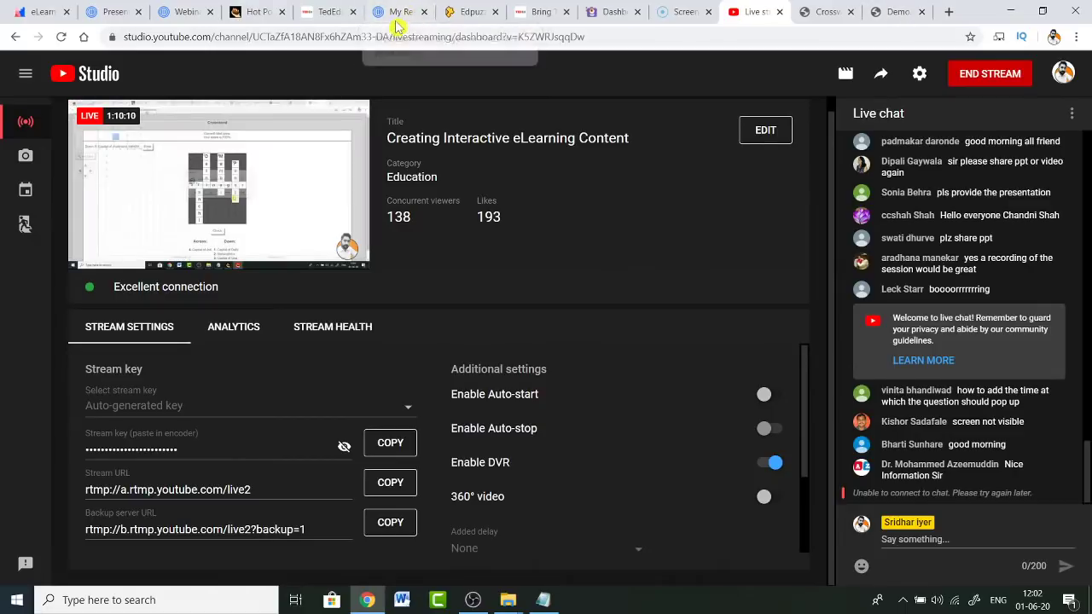
click(185, 11)
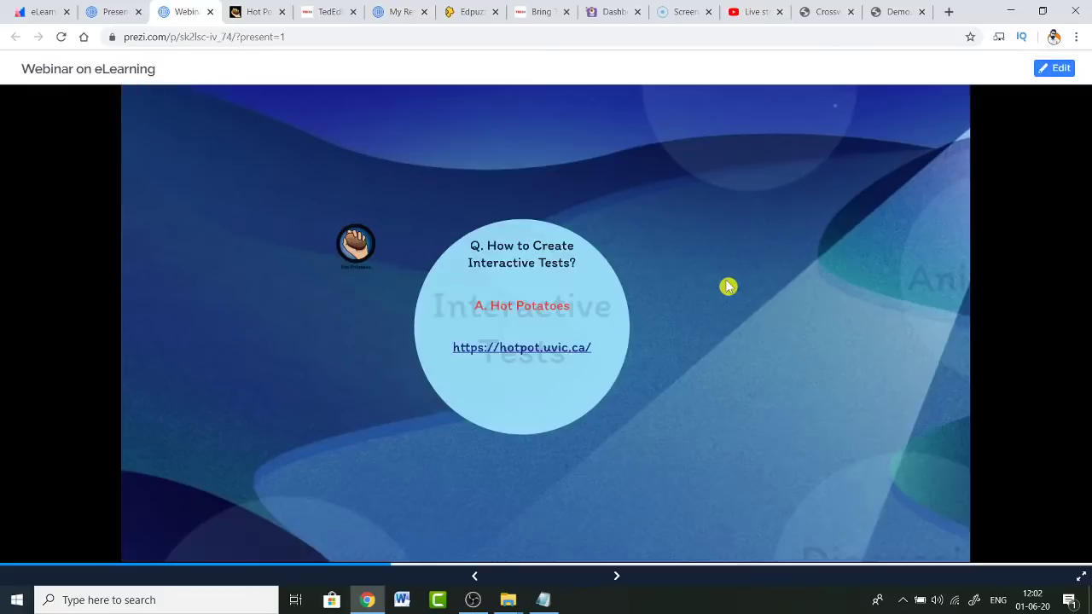
key(Left)
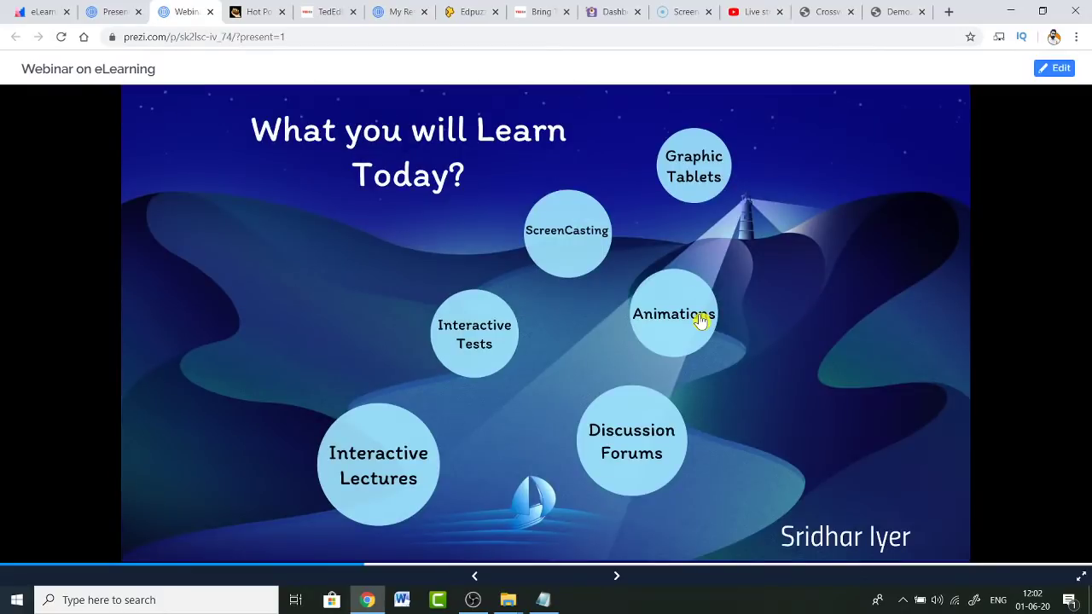
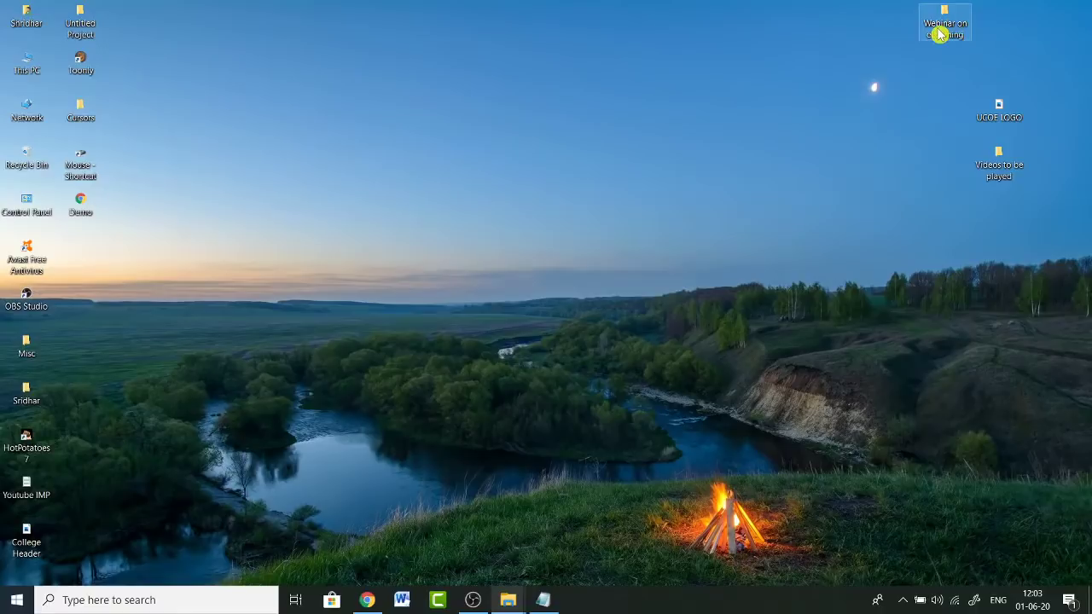
Open the "6.. Toonly and Animaker" folder, play the Animaker Standard video at 125% volume in VLC, and close it.
double_click(173, 232)
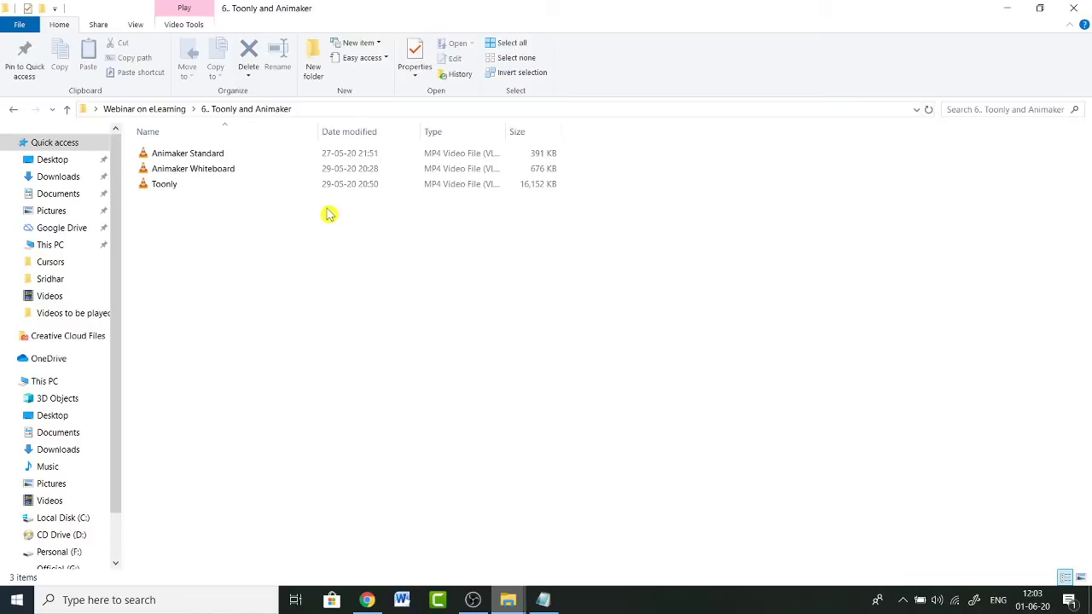
double_click(185, 159)
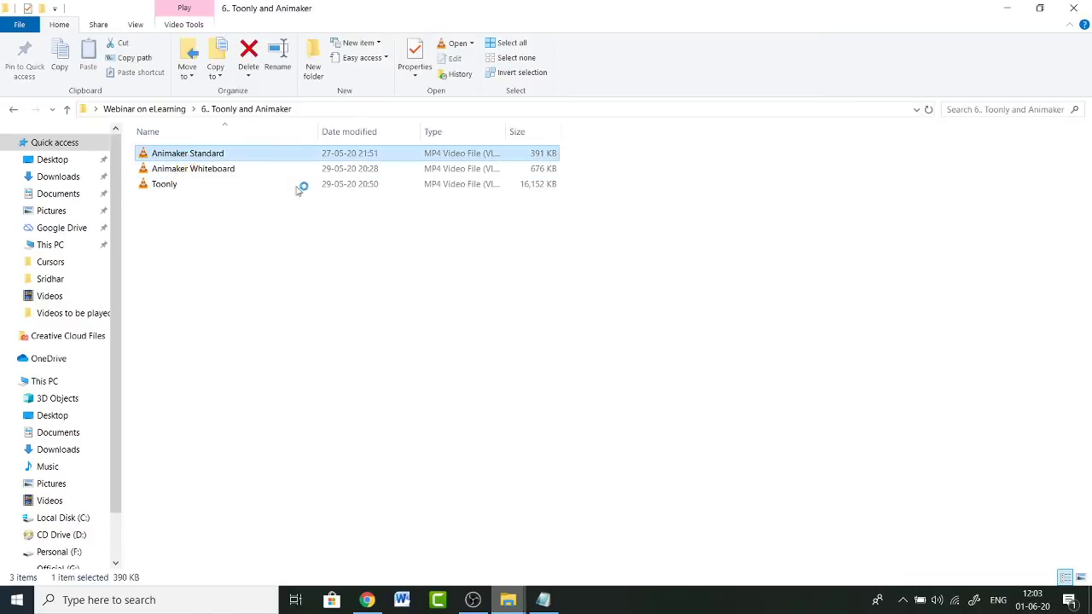
scroll(571, 317, up, 3)
scroll(572, 316, up, 3)
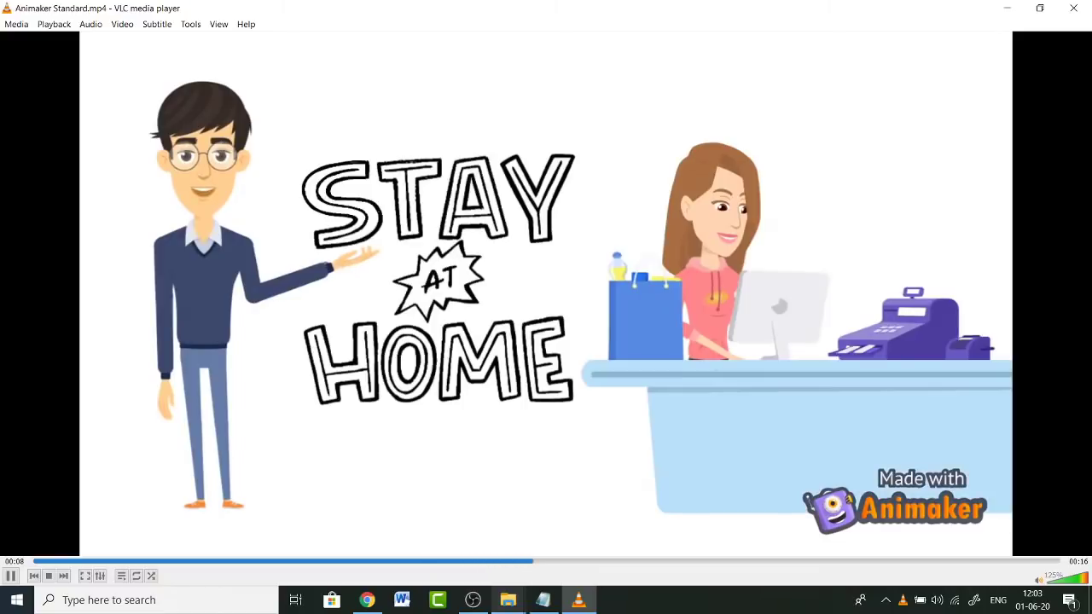
click(1072, 7)
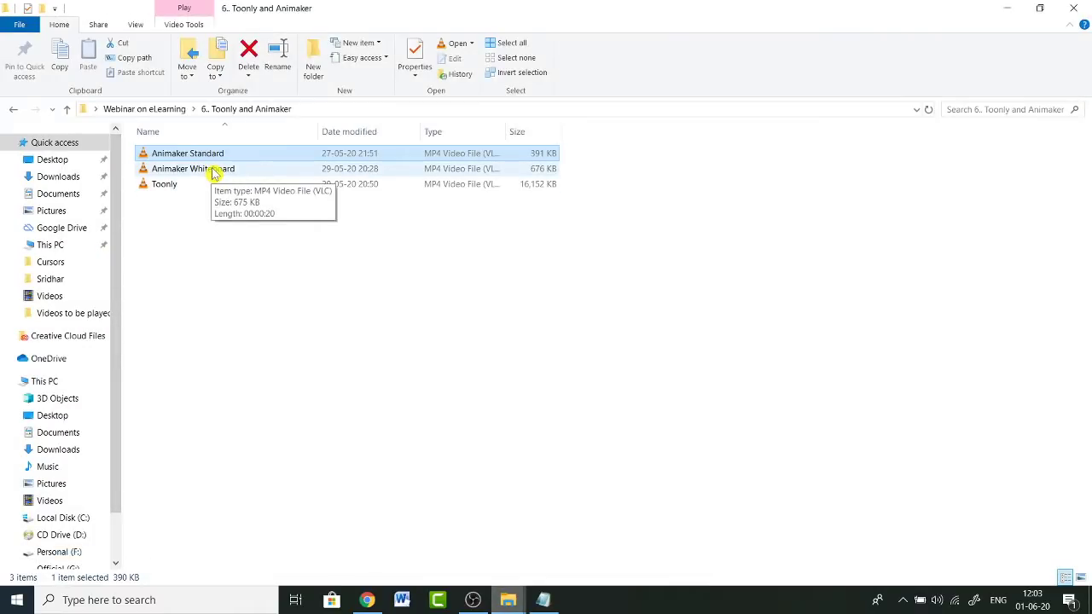
Play the Animaker Whiteboard video at 125% volume and close the player.
double_click(215, 170)
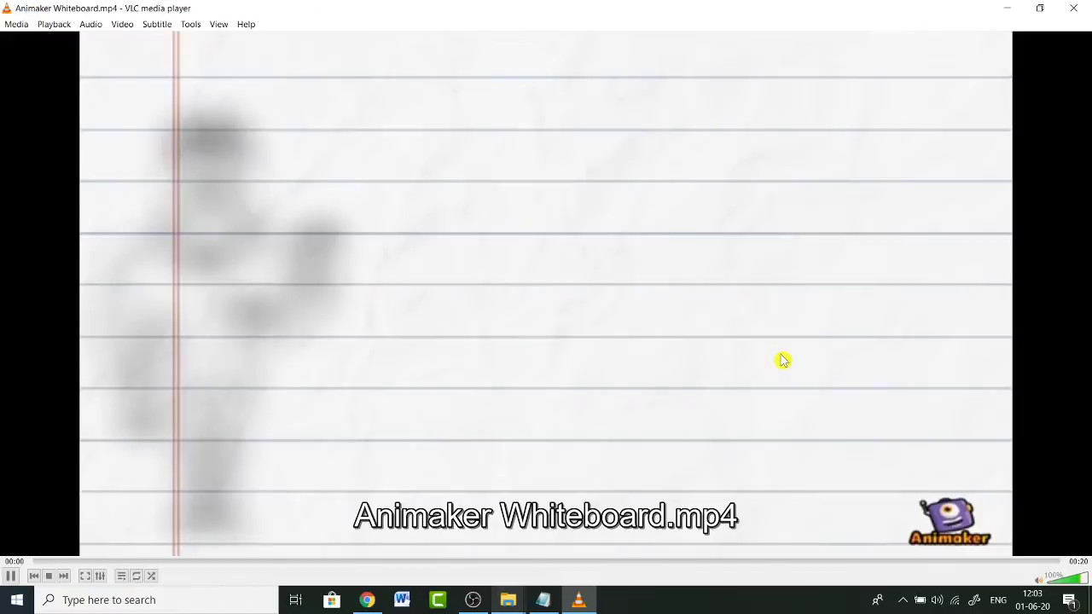
scroll(806, 383, up, 5)
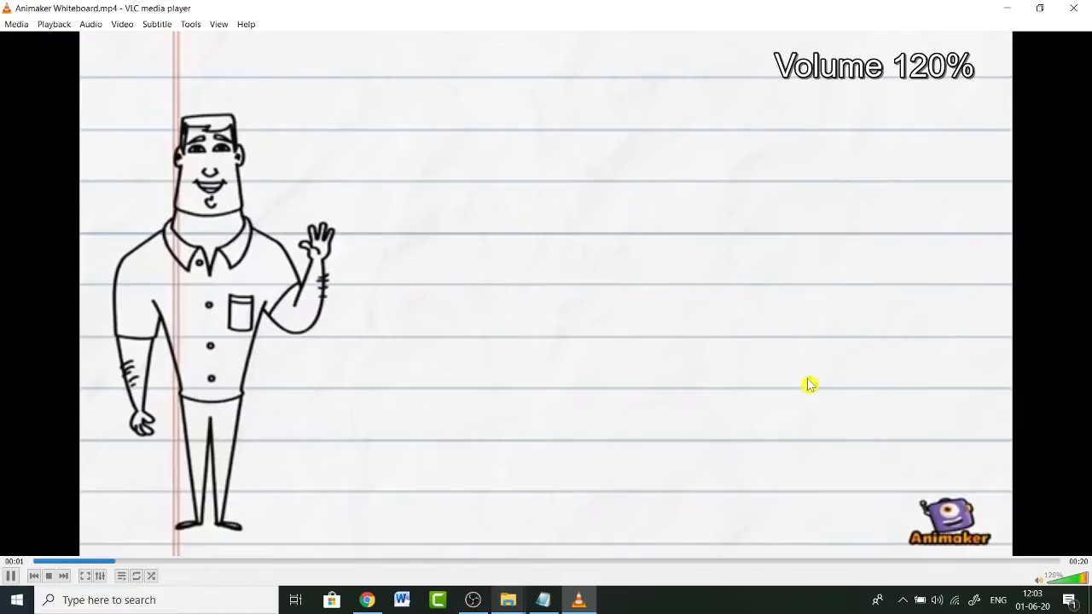
scroll(826, 367, up, 3)
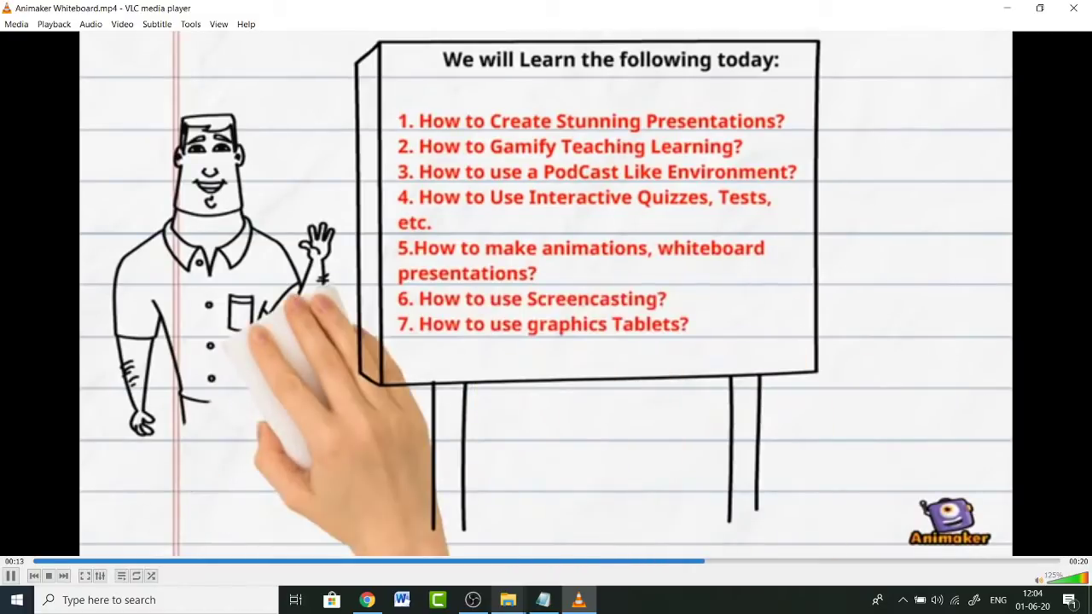
key(alt+F4)
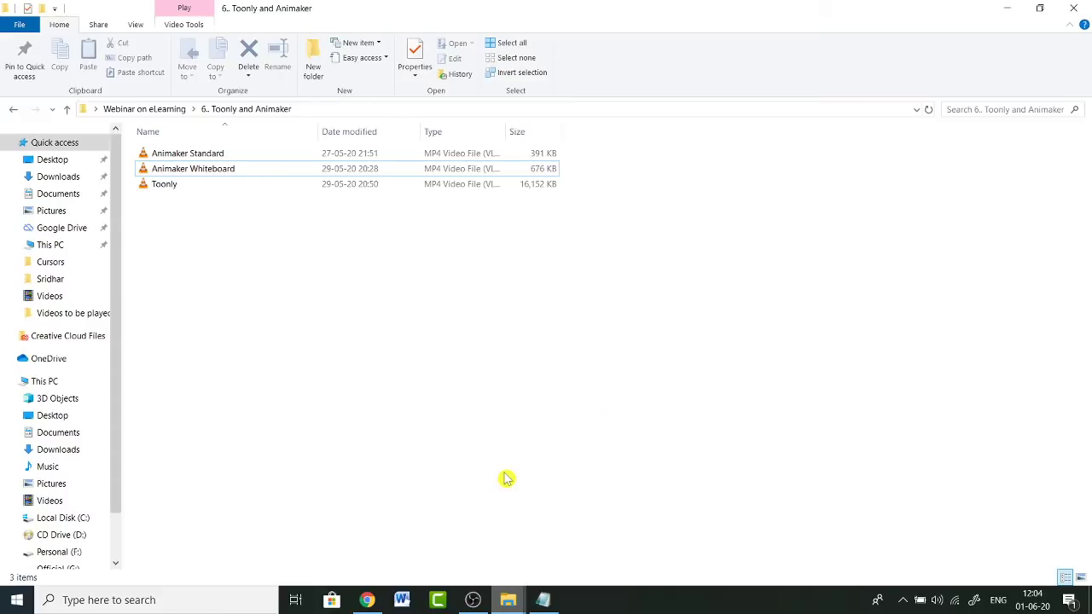
Check the YouTube live stream dashboard in Chrome, and play the Toonly video at 125% volume before closing the player.
click(367, 589)
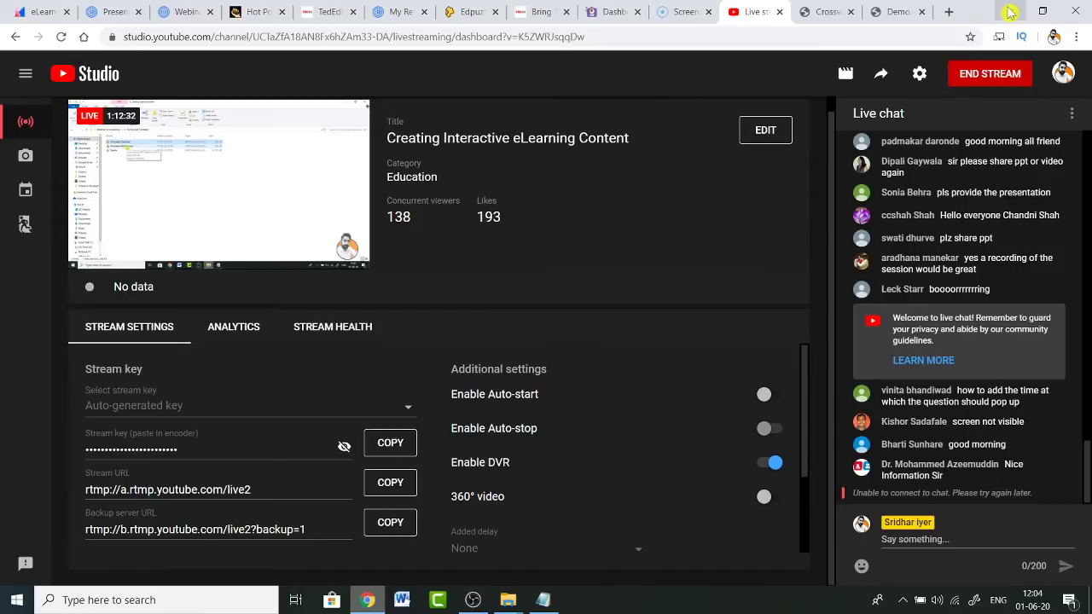
click(1007, 11)
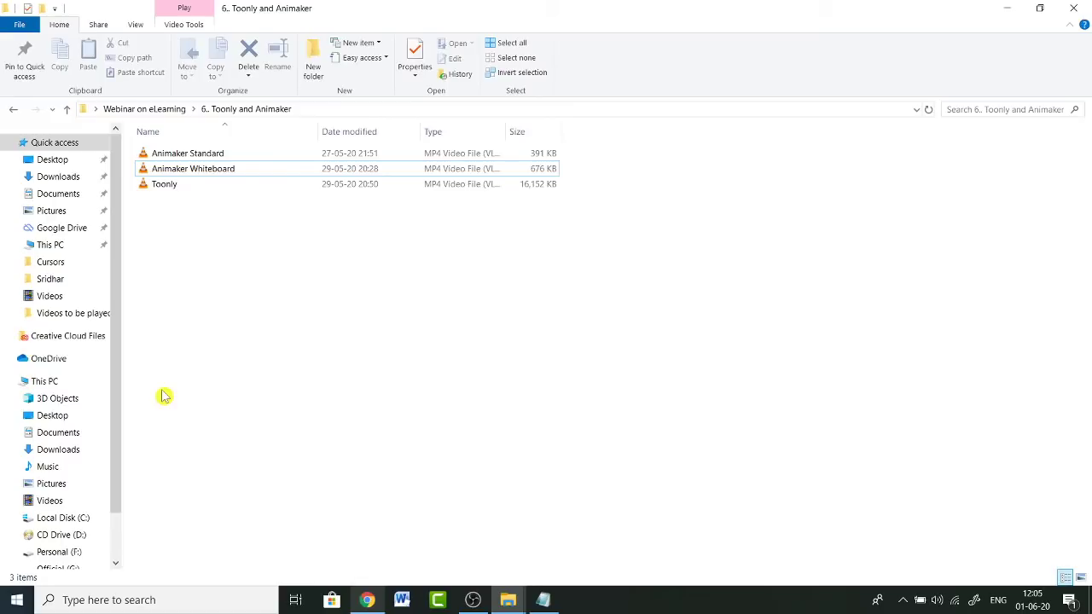
double_click(164, 183)
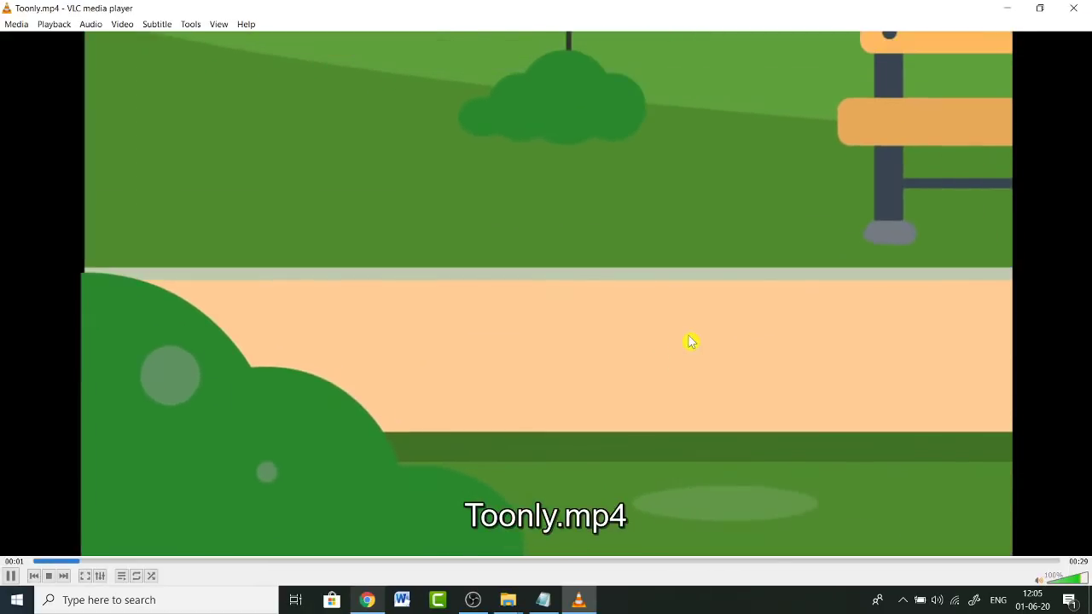
scroll(817, 354, up, 5)
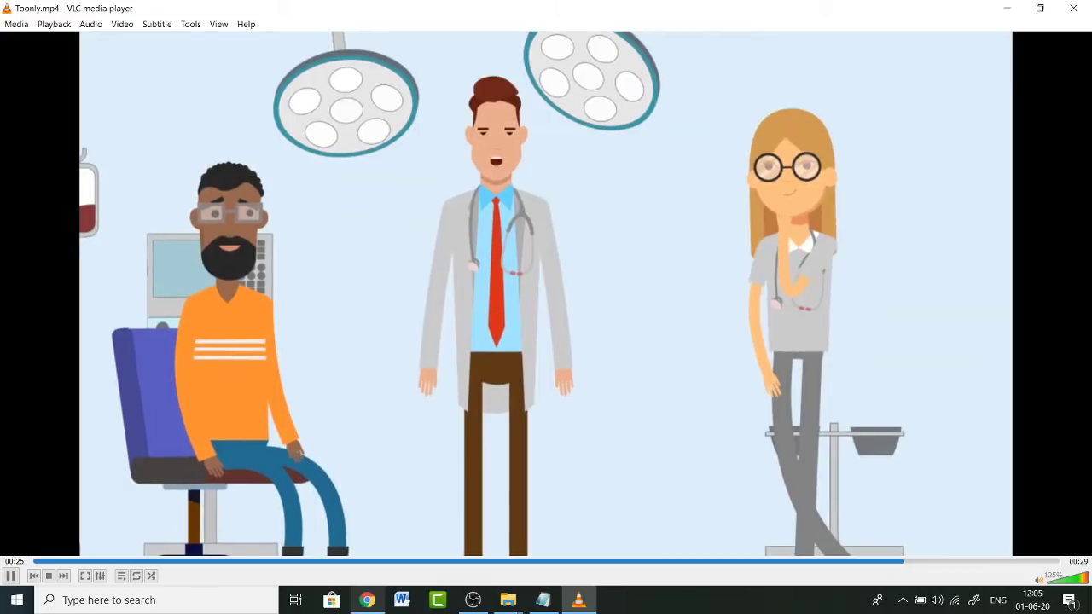
click(1076, 10)
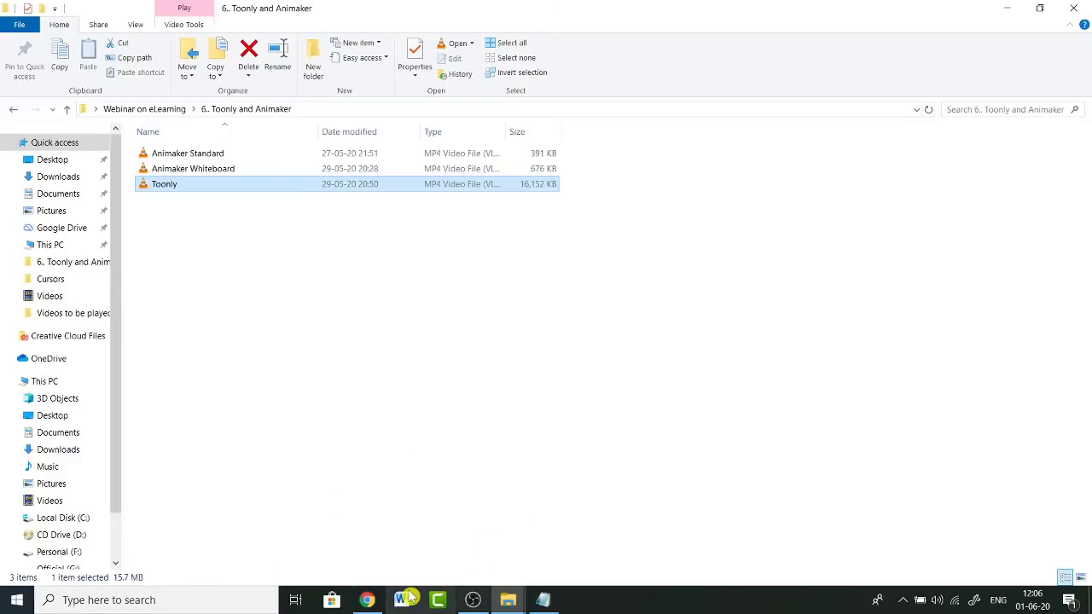
Find Toonly with the Windows search, launch it, and dismiss its new video naming dialog.
key(alt+Tab)
click(208, 599)
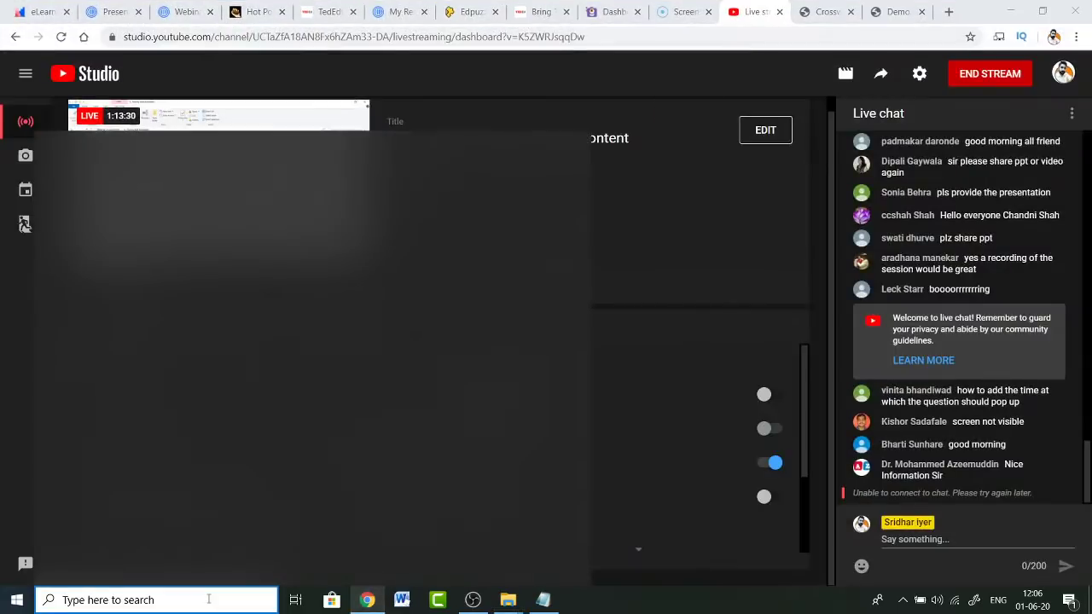
text(t)
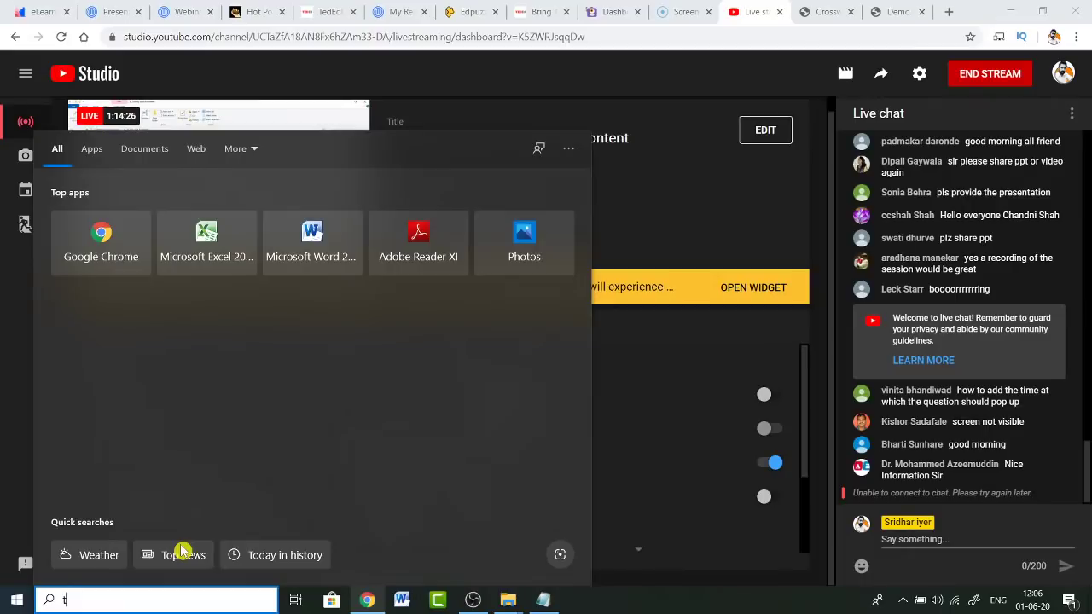
text(oonly)
key(Return)
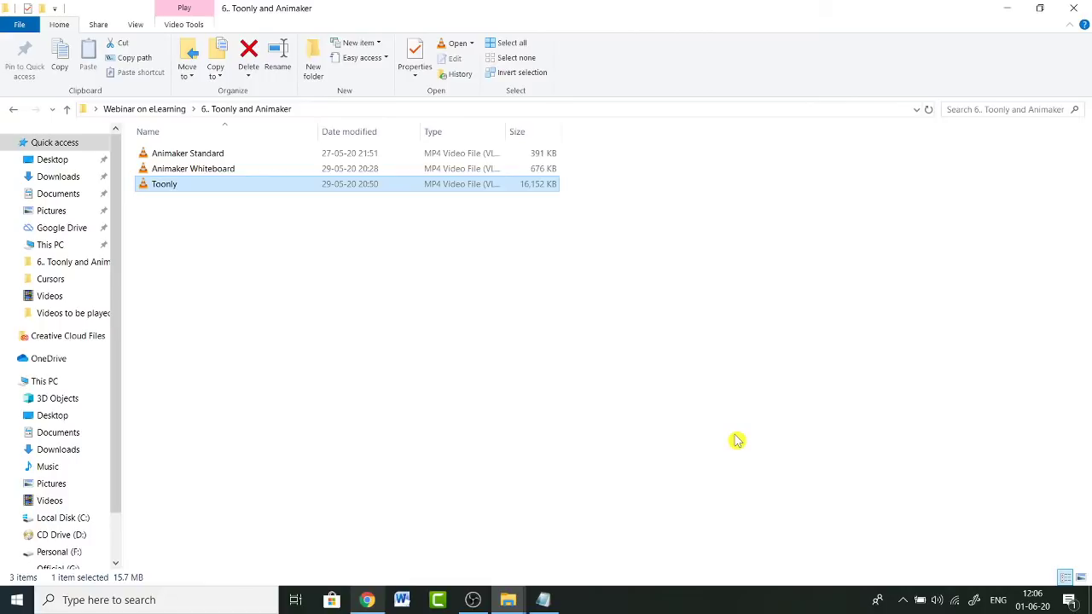
click(588, 600)
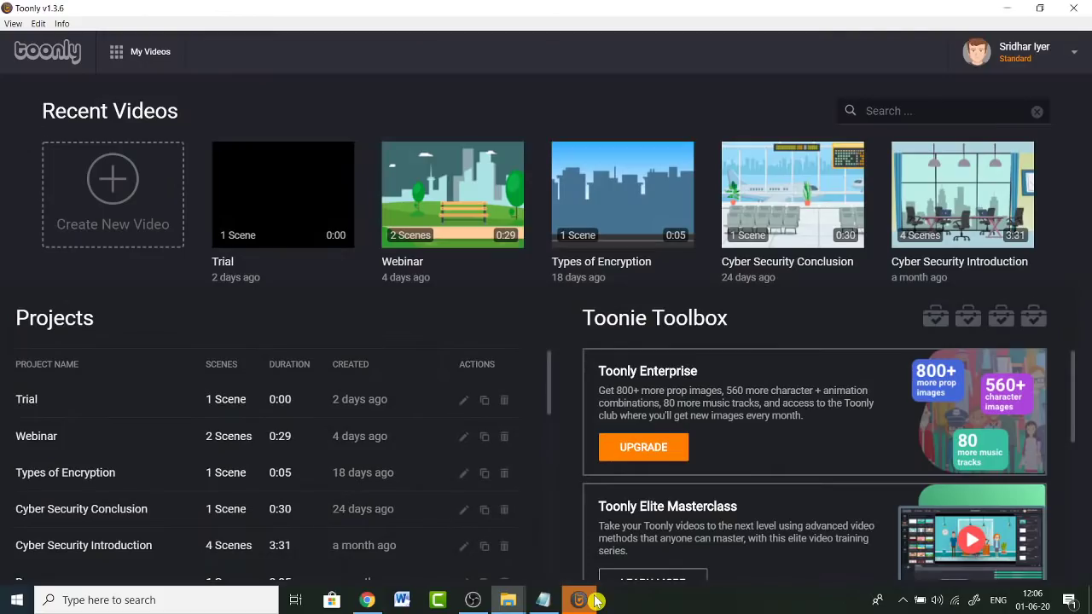
key(Return)
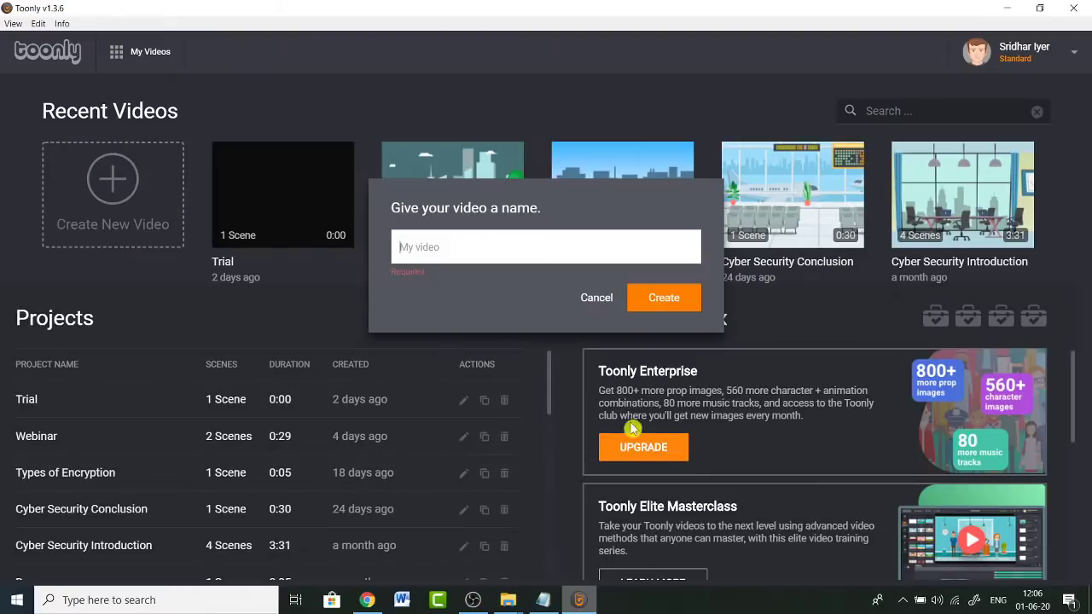
click(597, 297)
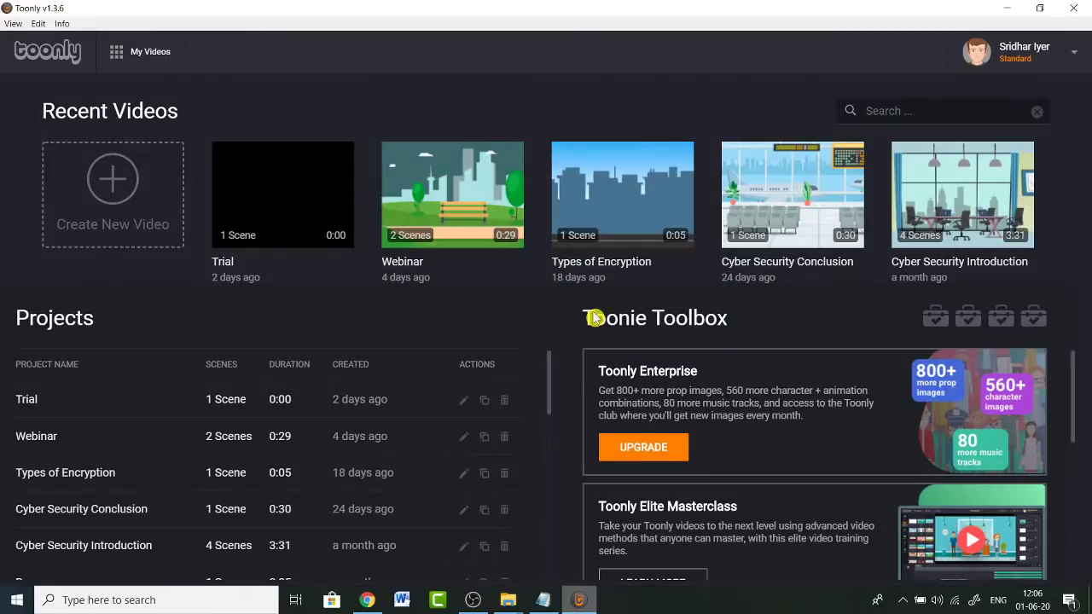
Open the recent Webinar project, play Scene 1, and select its Walking With Briefcase clip on the timeline.
click(434, 205)
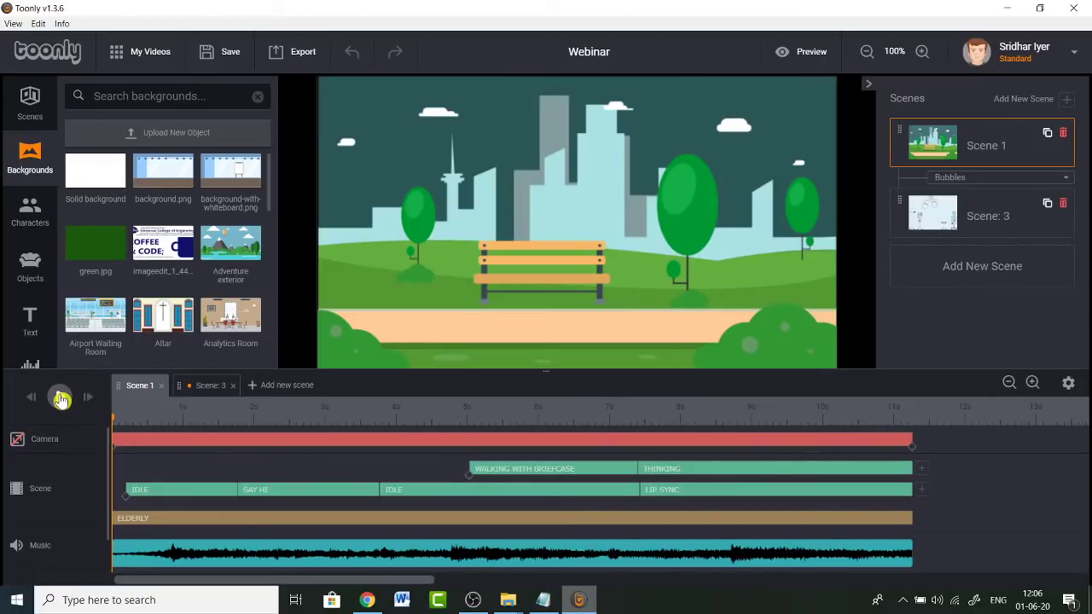
click(61, 398)
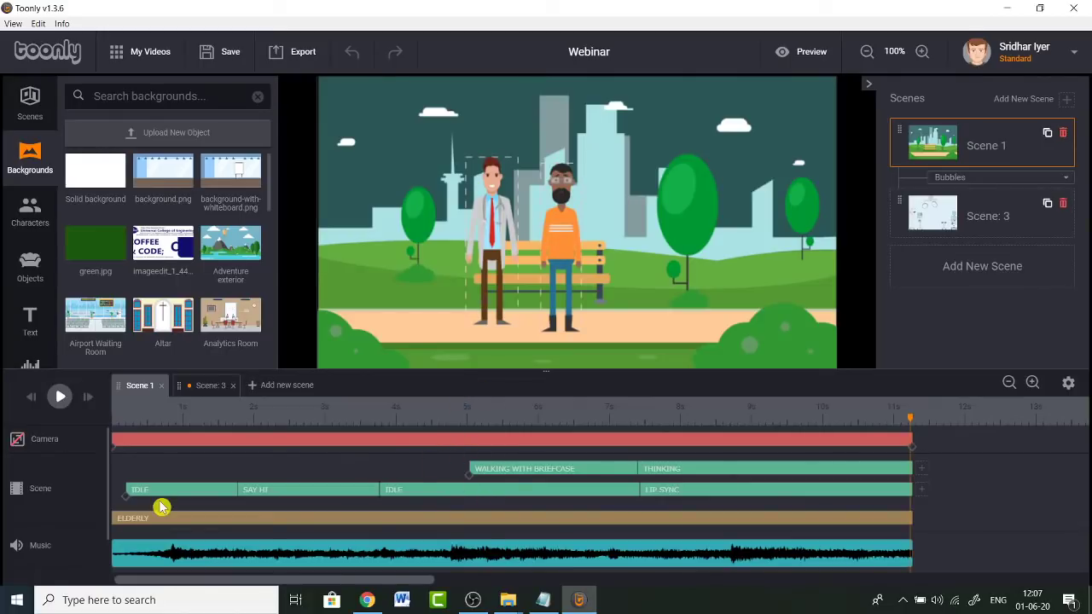
scroll(161, 506, down, 1)
scroll(339, 538, up, 1)
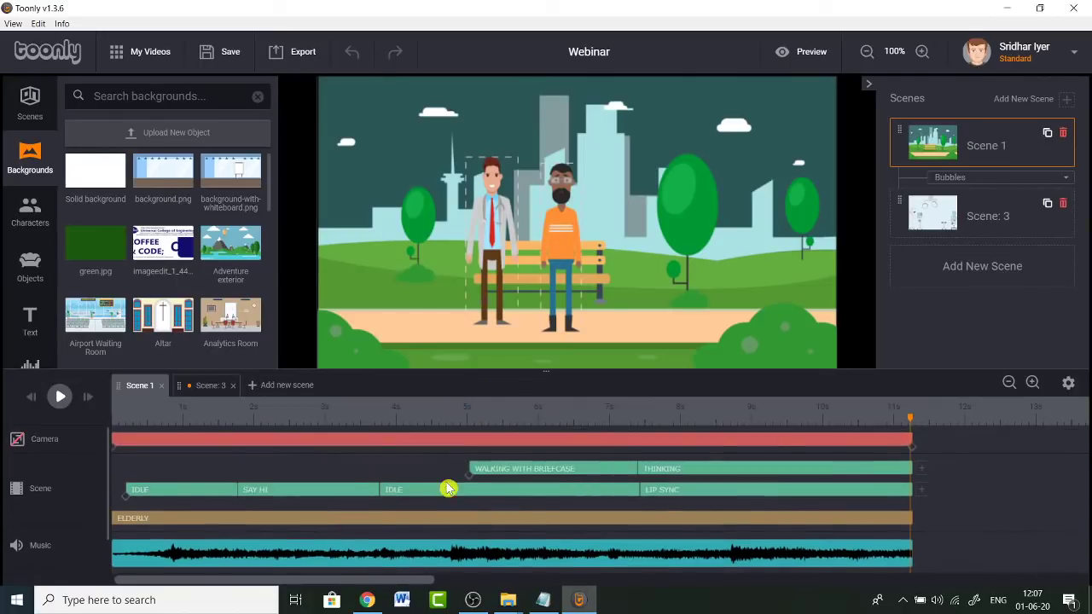
click(563, 467)
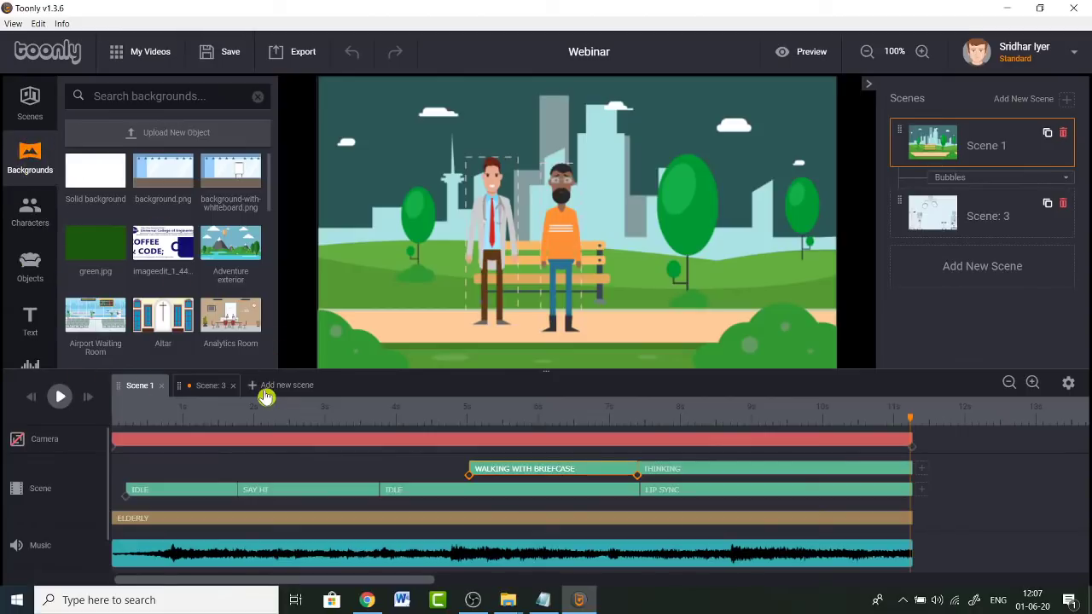
Add the Elderly preset scene to Scene 1 of the Webinar project.
click(30, 155)
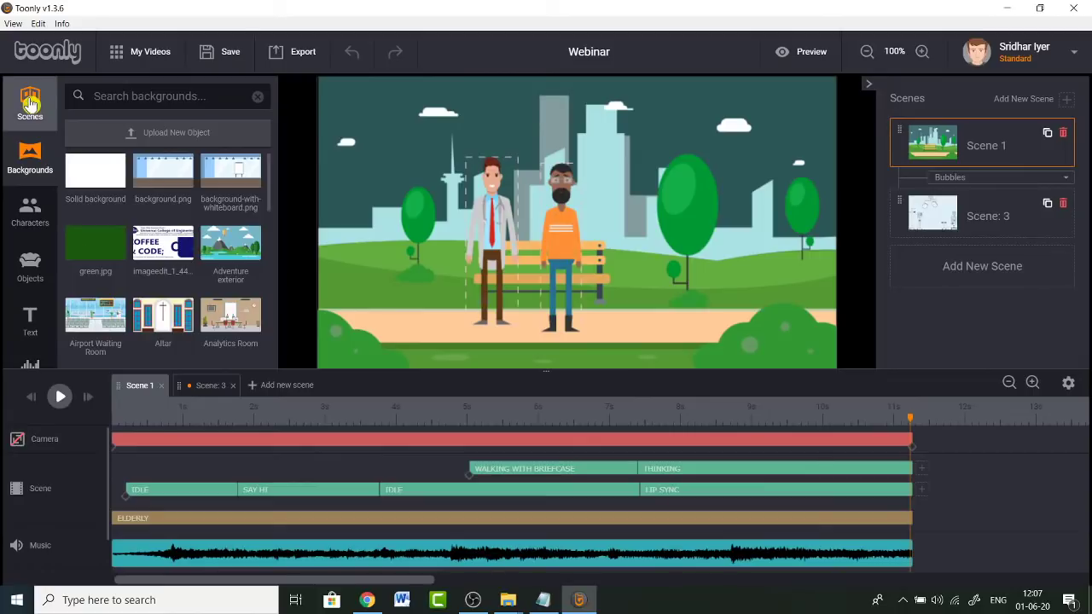
click(30, 104)
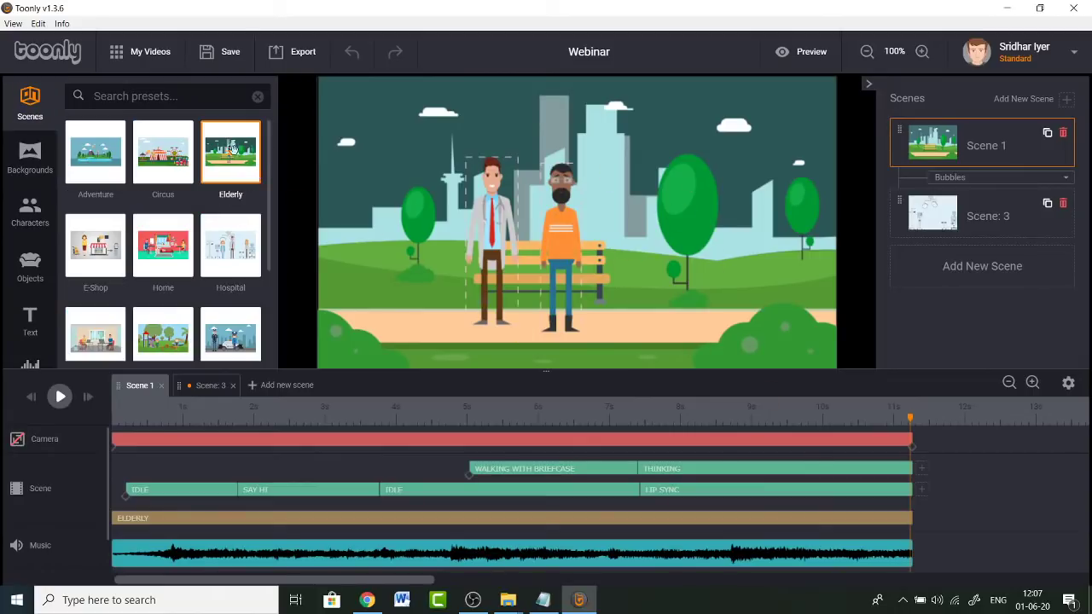
drag(526, 209, 636, 214)
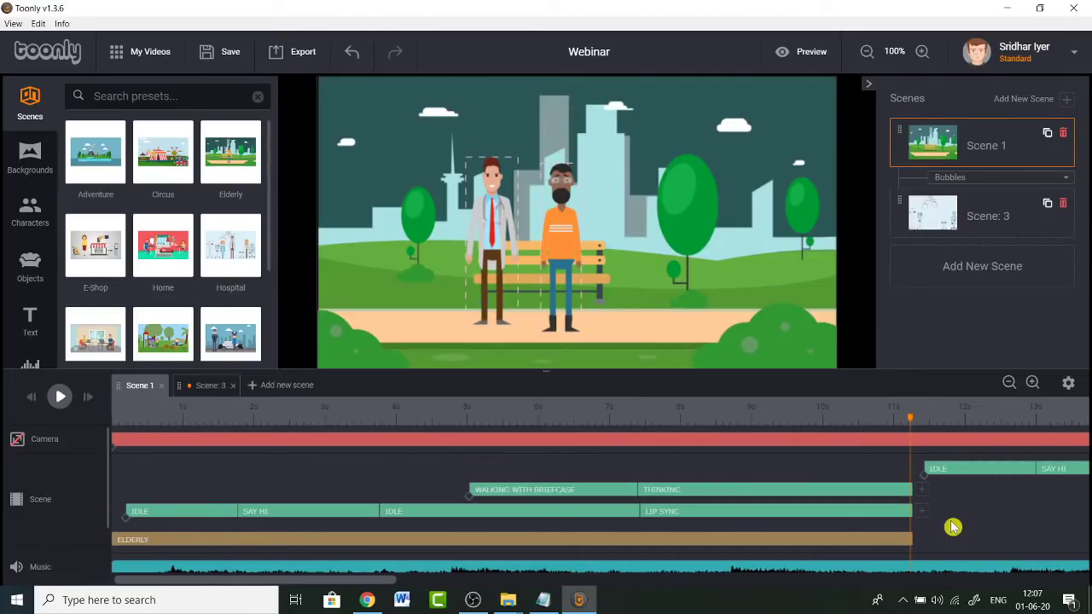
Open the characters library.
click(31, 223)
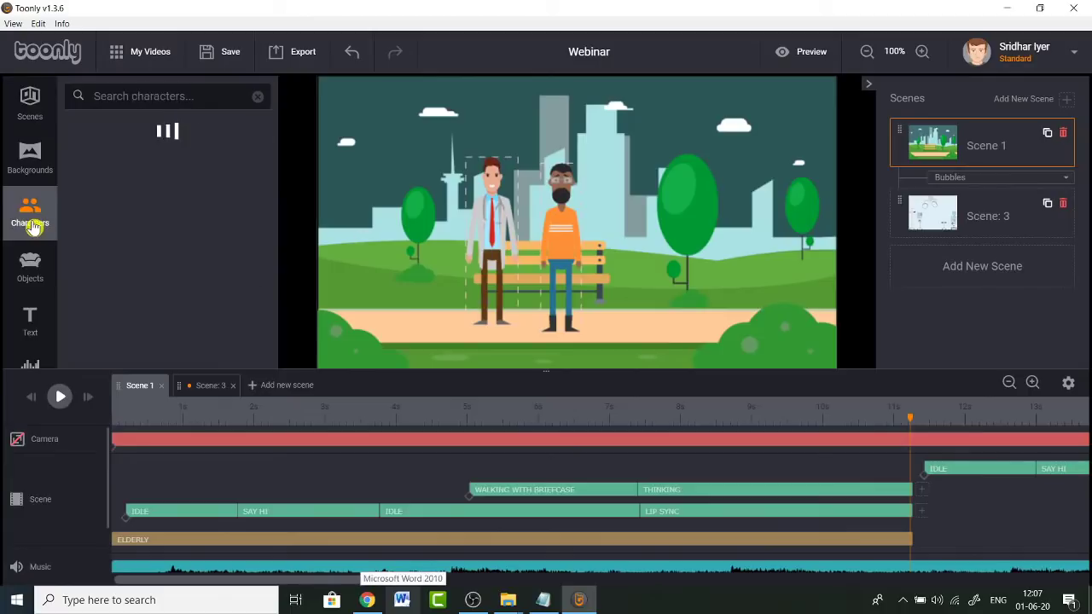
Browse the character library and nudge the man with the red tie slightly down beside the bearded man.
scroll(183, 213, down, 10)
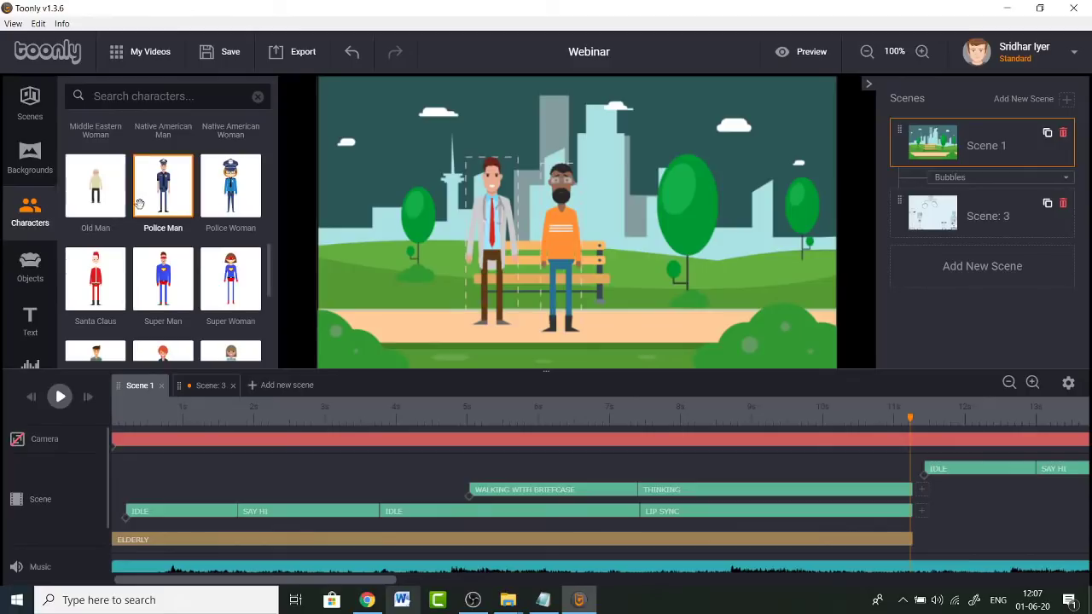
scroll(204, 273, up, 3)
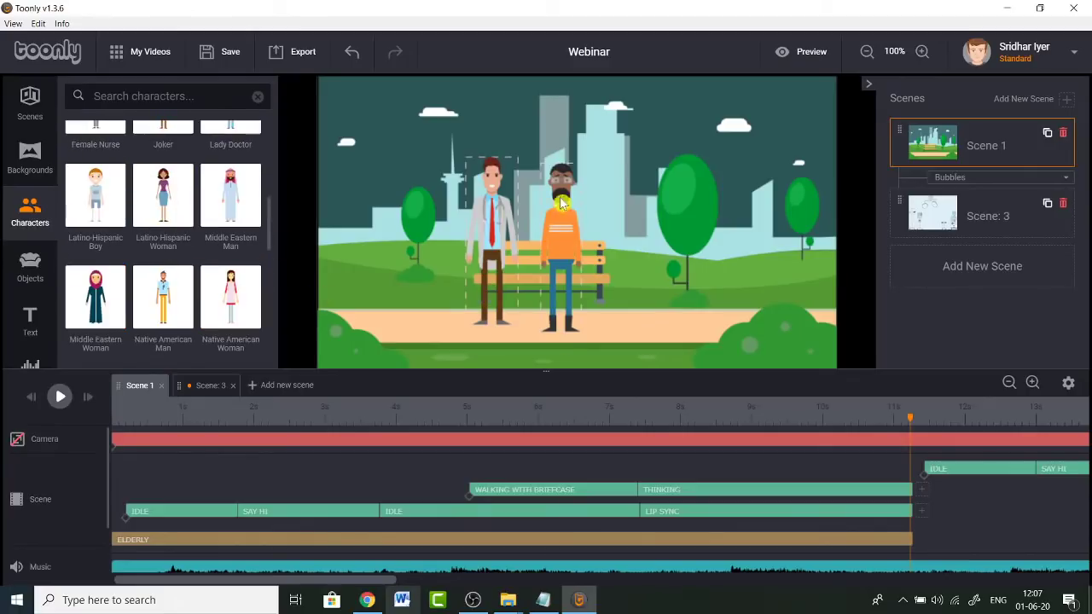
click(491, 249)
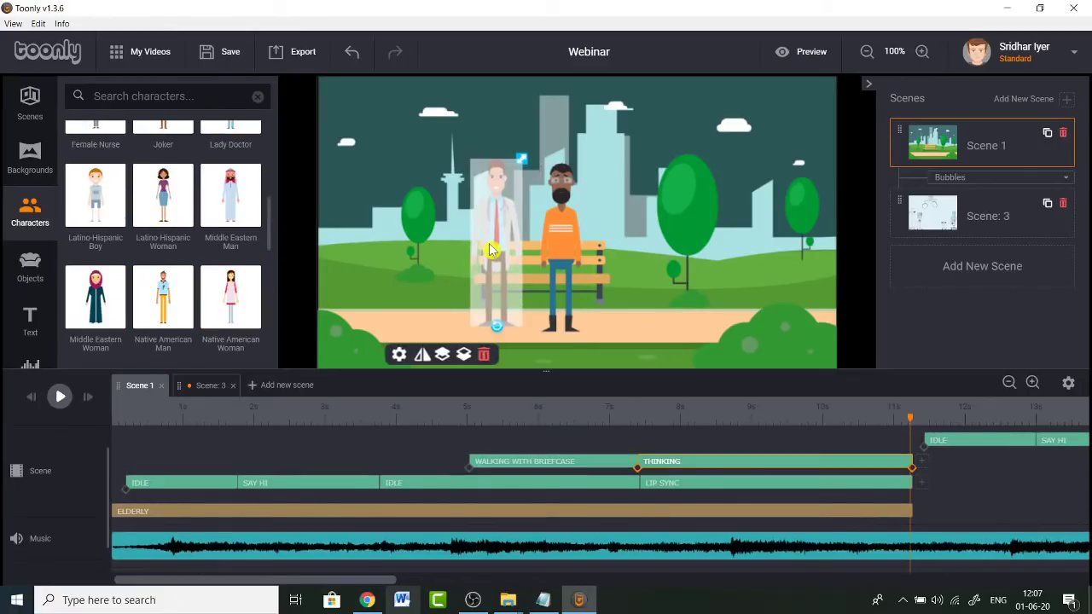
drag(491, 249, 505, 255)
scroll(170, 281, down, 10)
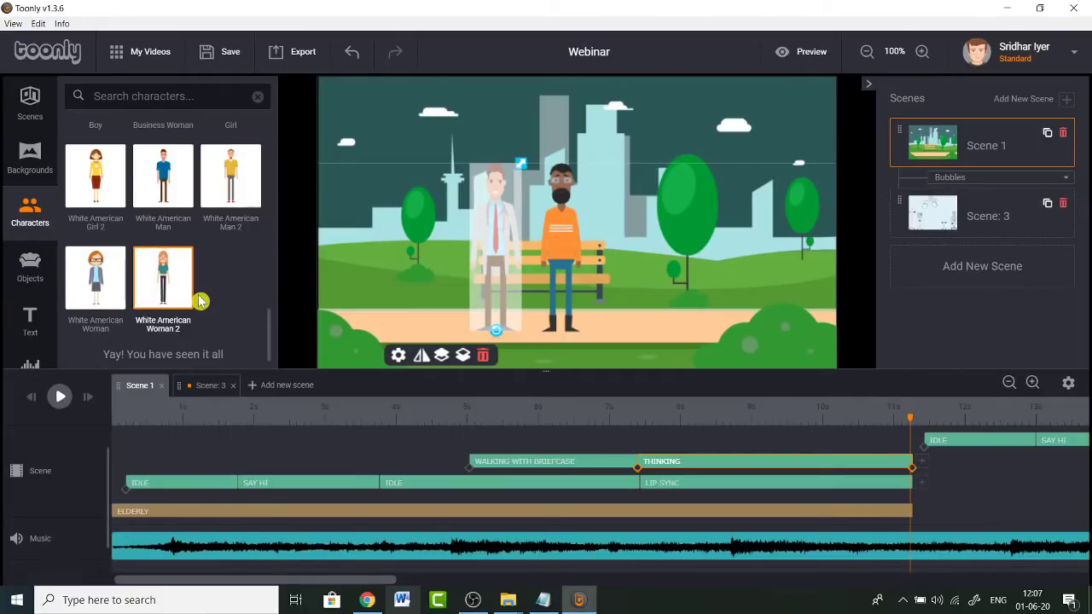
scroll(539, 490, down, 1)
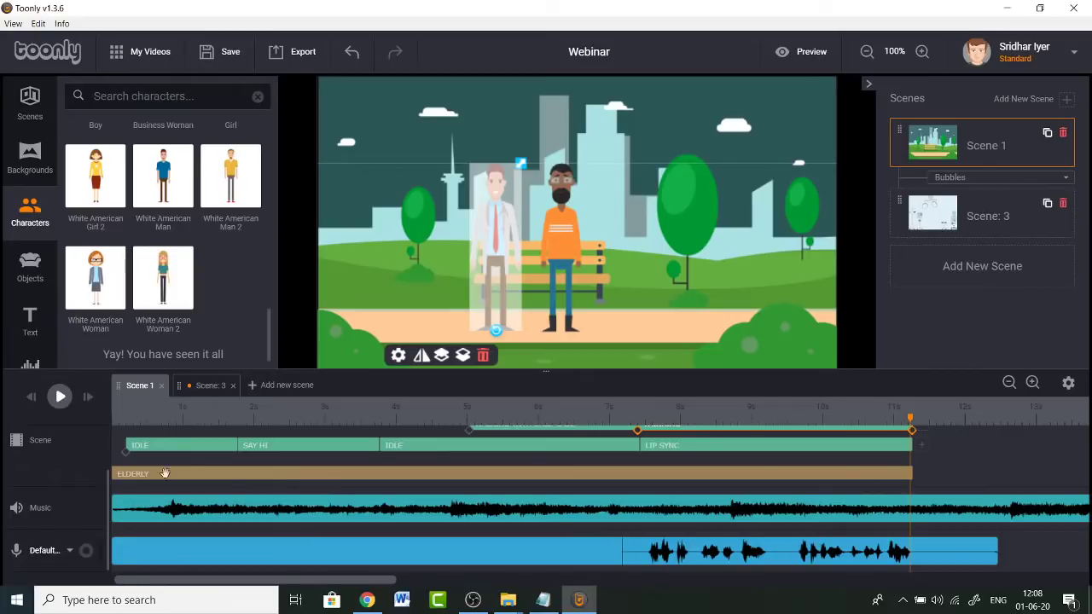
Open the audio library and listen to a short preview of the Nobody Else track.
scroll(13, 288, down, 1)
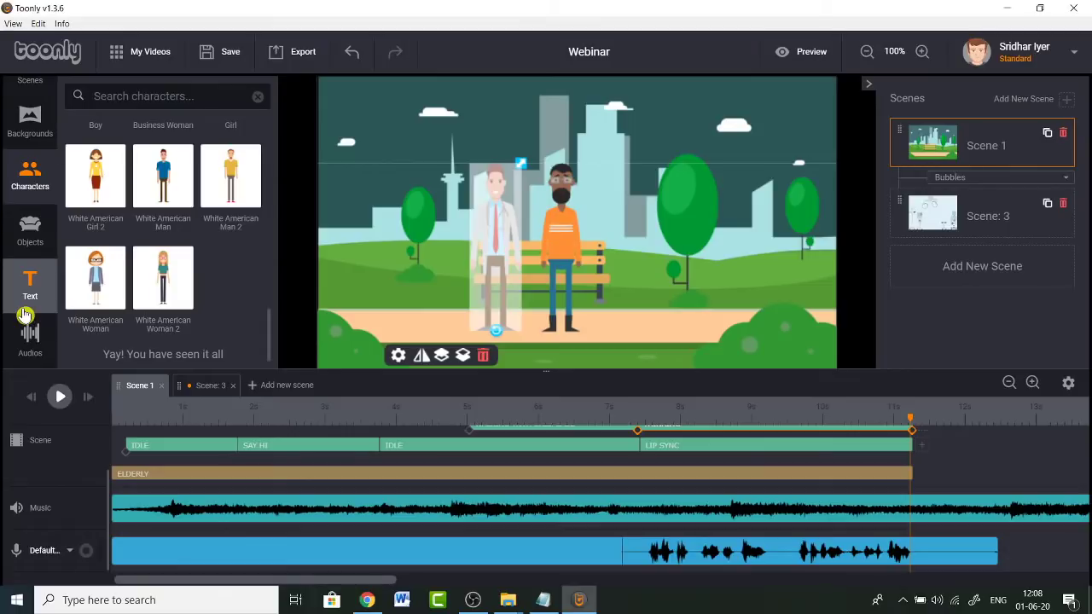
click(27, 324)
scroll(137, 222, down, 5)
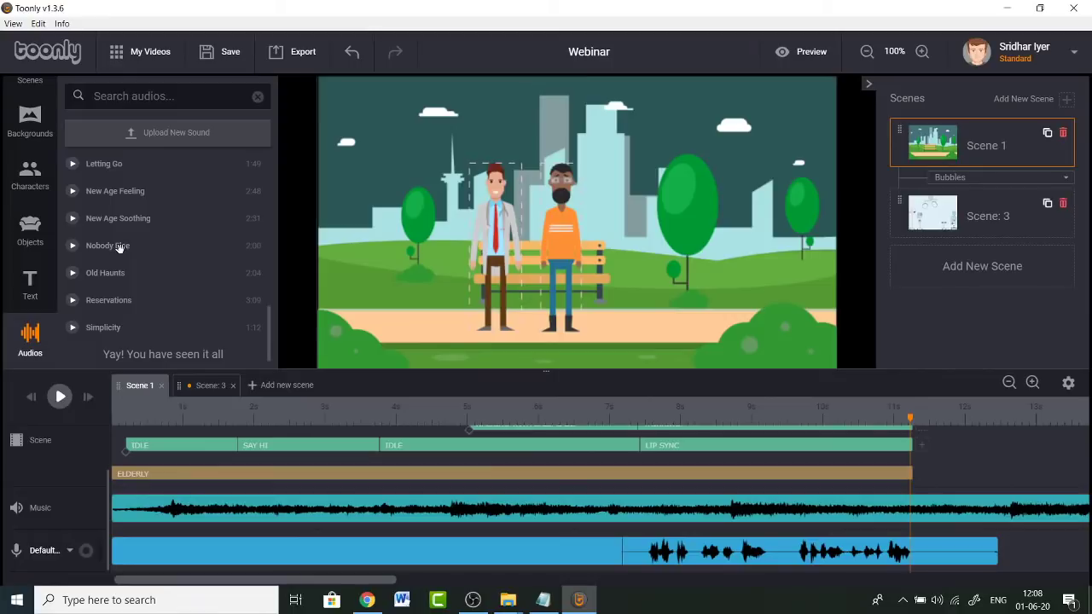
drag(120, 247, 138, 234)
click(176, 235)
click(73, 247)
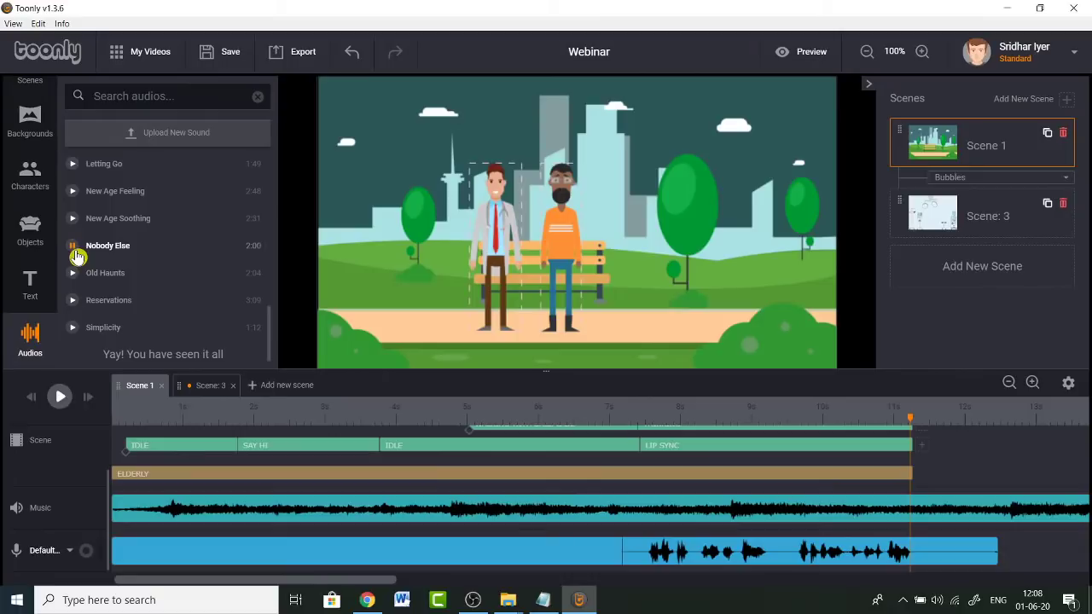
click(74, 246)
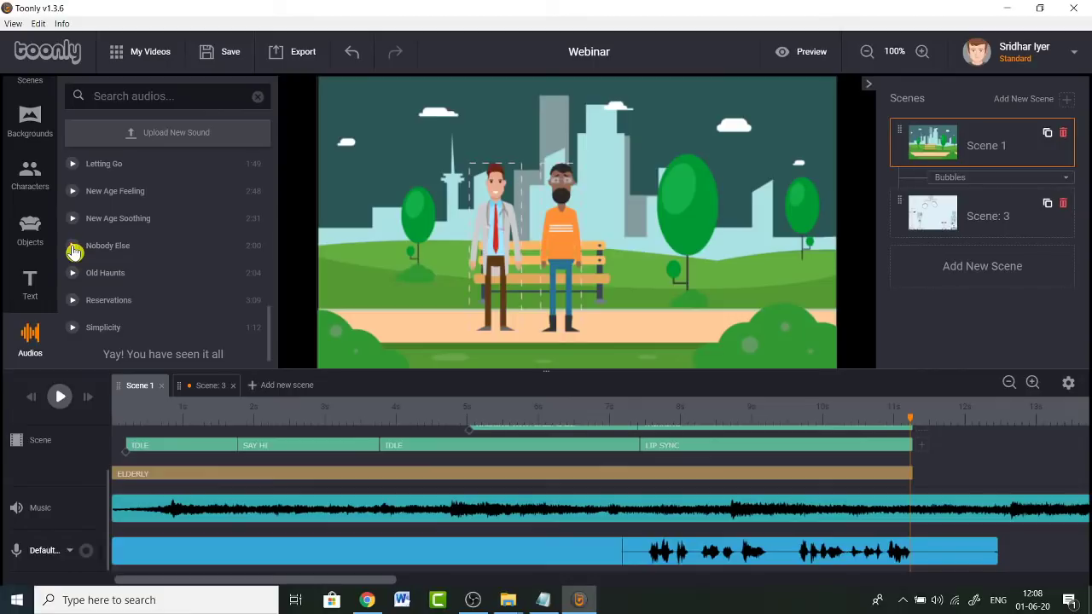
mouse_move(154, 246)
mouse_down()
mouse_move(159, 273)
mouse_move(118, 447)
mouse_move(111, 534)
mouse_move(126, 233)
mouse_move(136, 238)
mouse_up()
Set the background music clip's volume to 10% and save its sound settings.
click(251, 524)
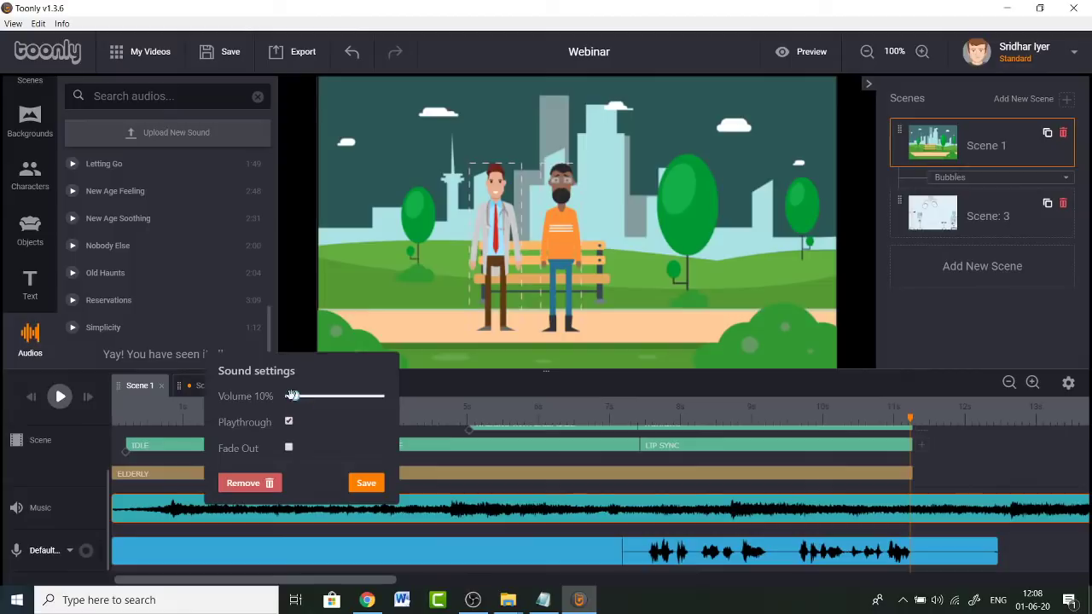
mouse_move(292, 396)
mouse_down()
mouse_move(316, 397)
mouse_move(294, 399)
mouse_up()
click(366, 483)
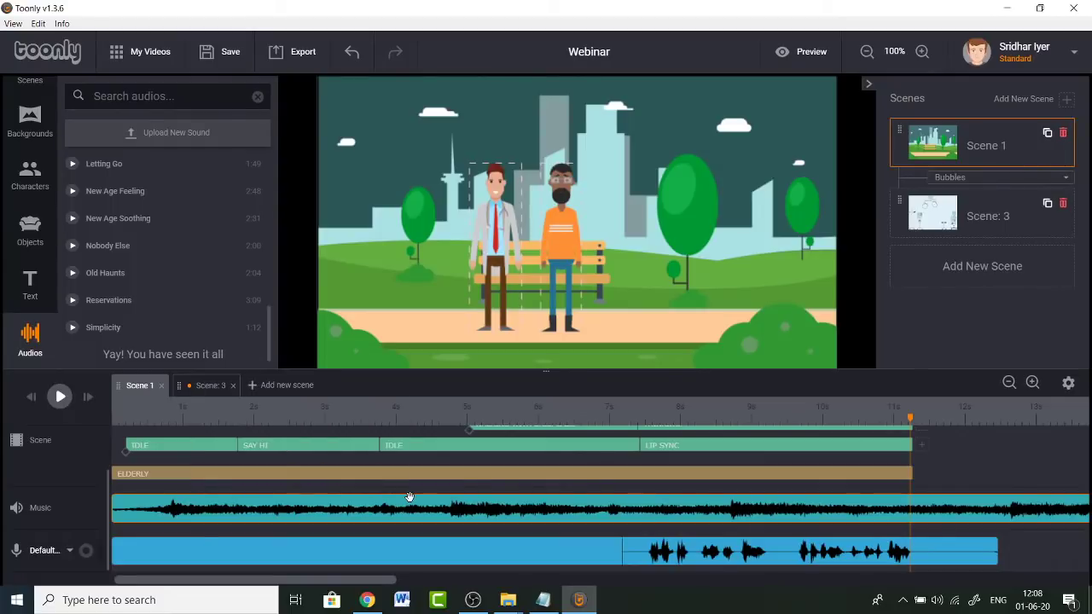
Play Scene 1 from the start of the voiceover at about 7.2 s to review the lip sync.
click(623, 416)
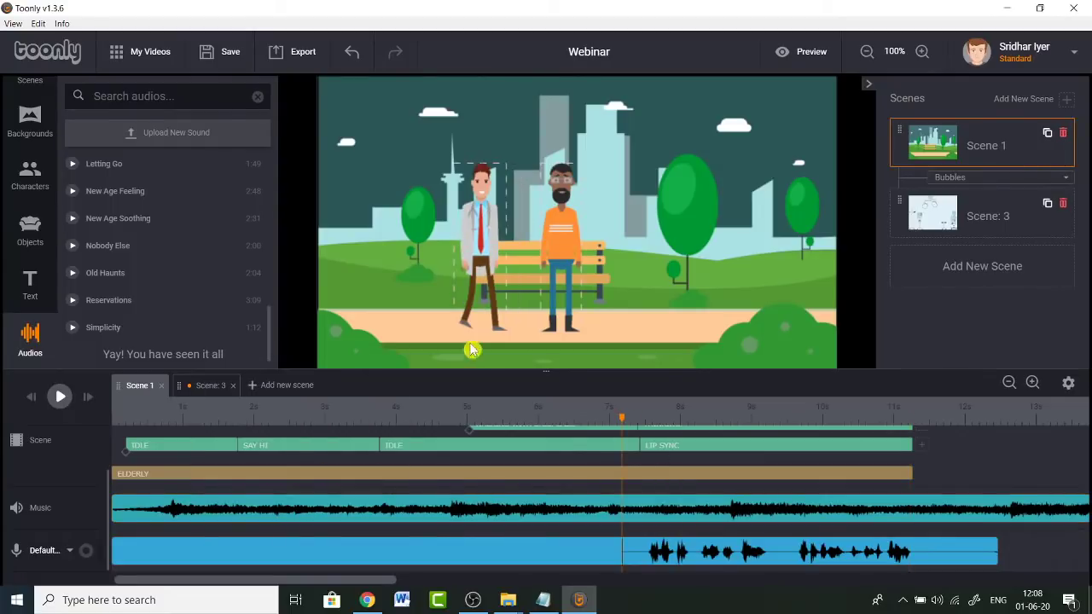
click(59, 397)
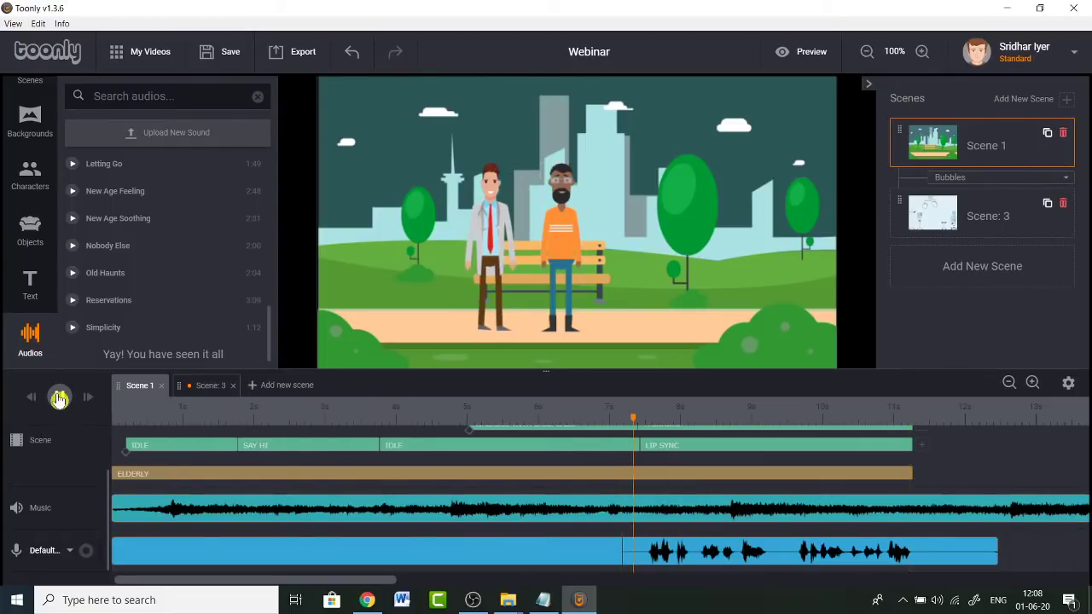
click(59, 397)
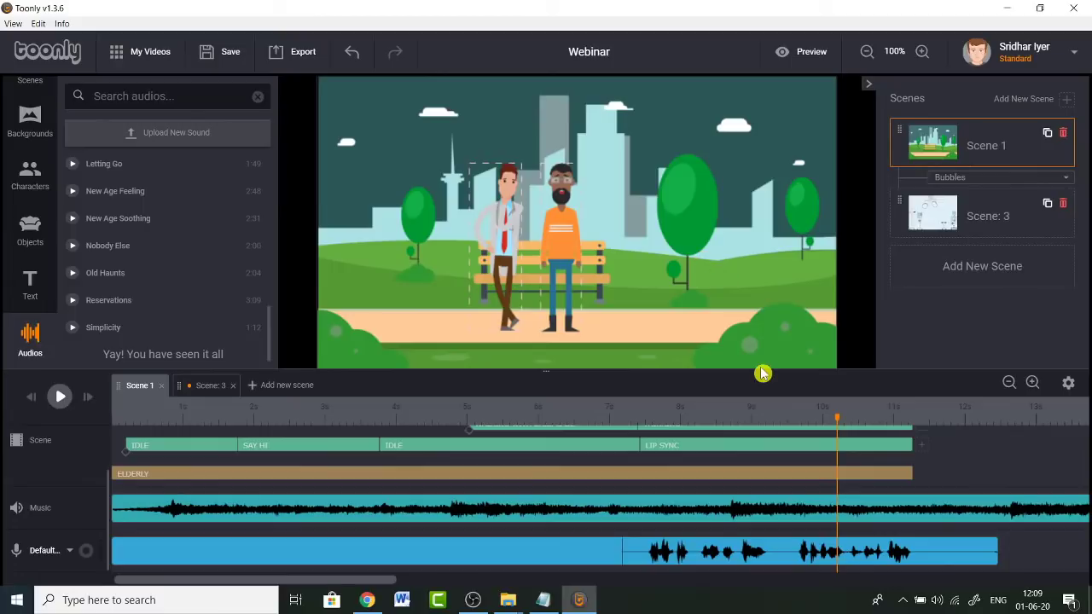
Check the voiceover track assigned to the bearded man's Lip Sync animation and save its settings.
scroll(702, 541, up, 2)
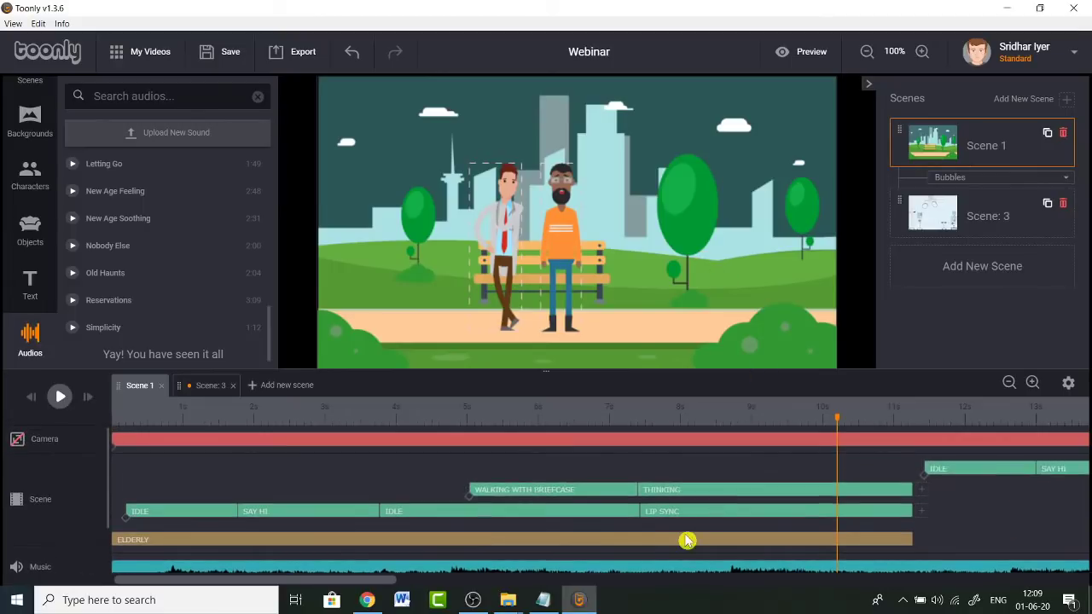
click(676, 509)
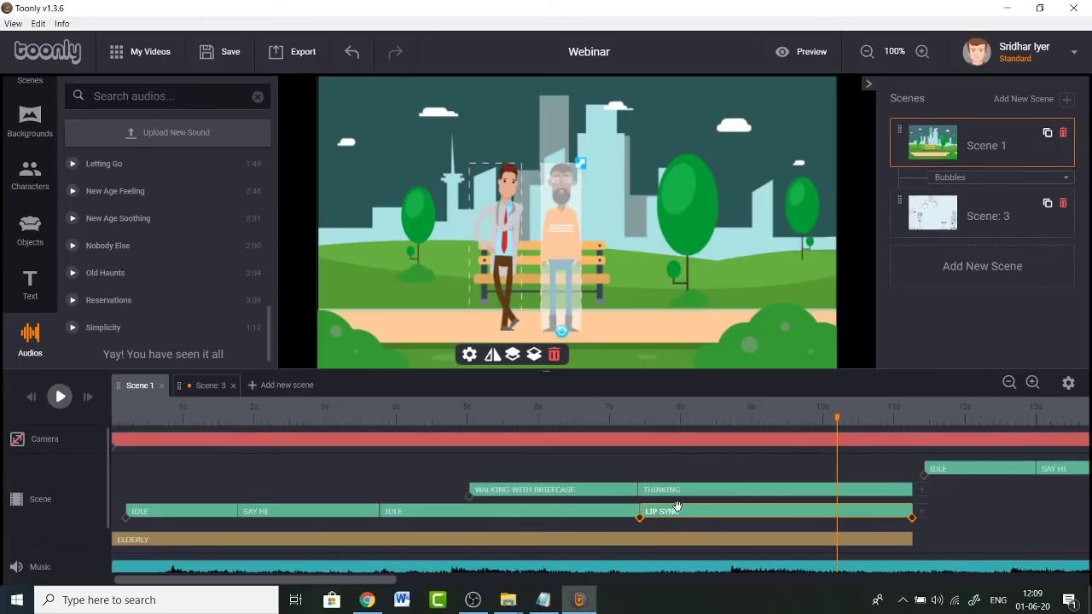
scroll(676, 509, down, 2)
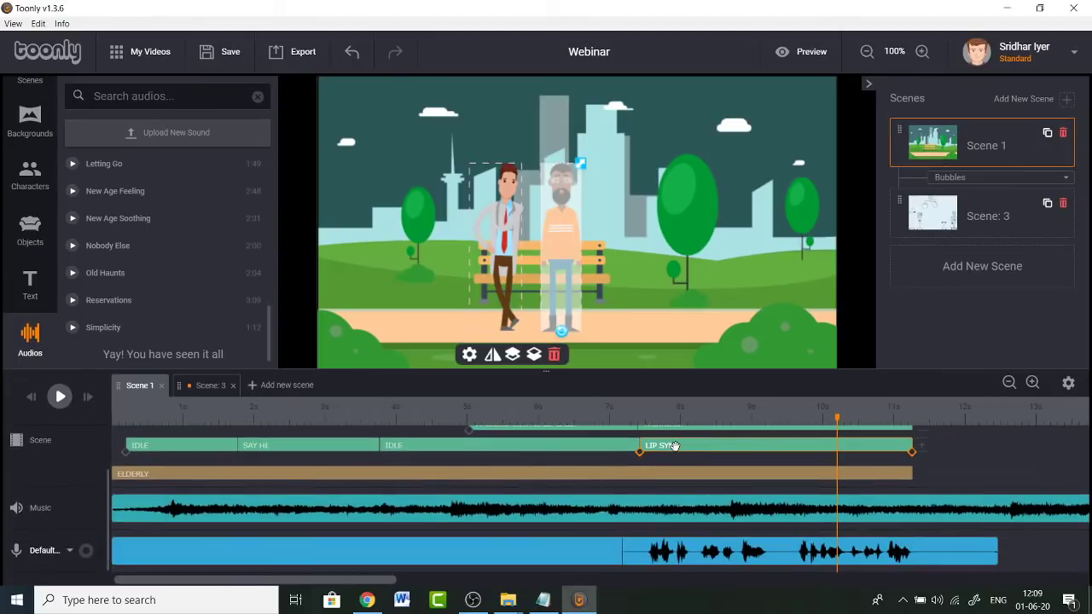
double_click(673, 445)
click(762, 448)
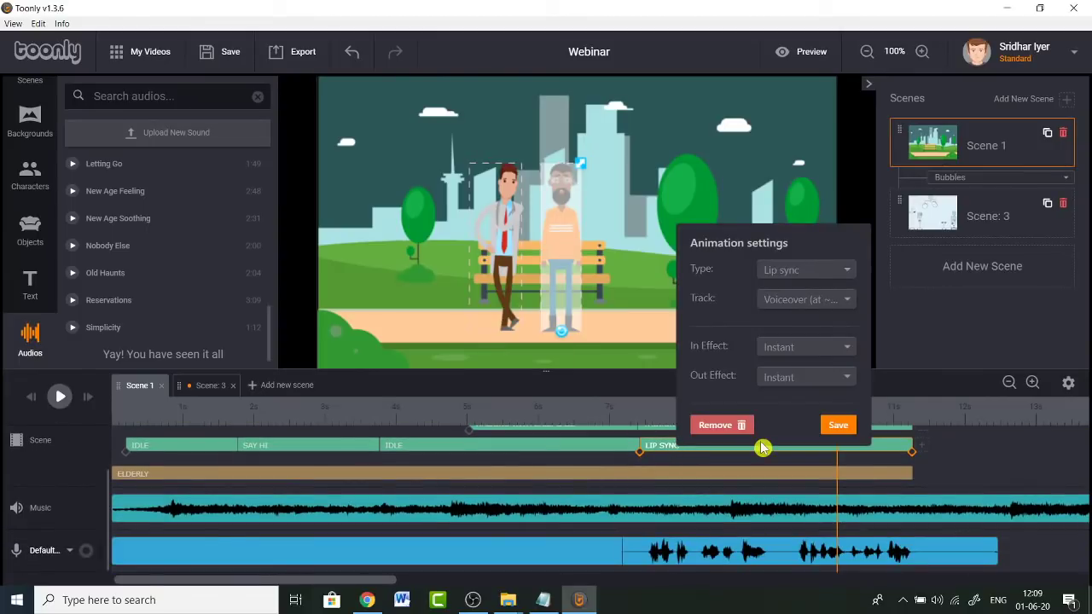
click(847, 300)
click(842, 300)
click(840, 302)
click(840, 302)
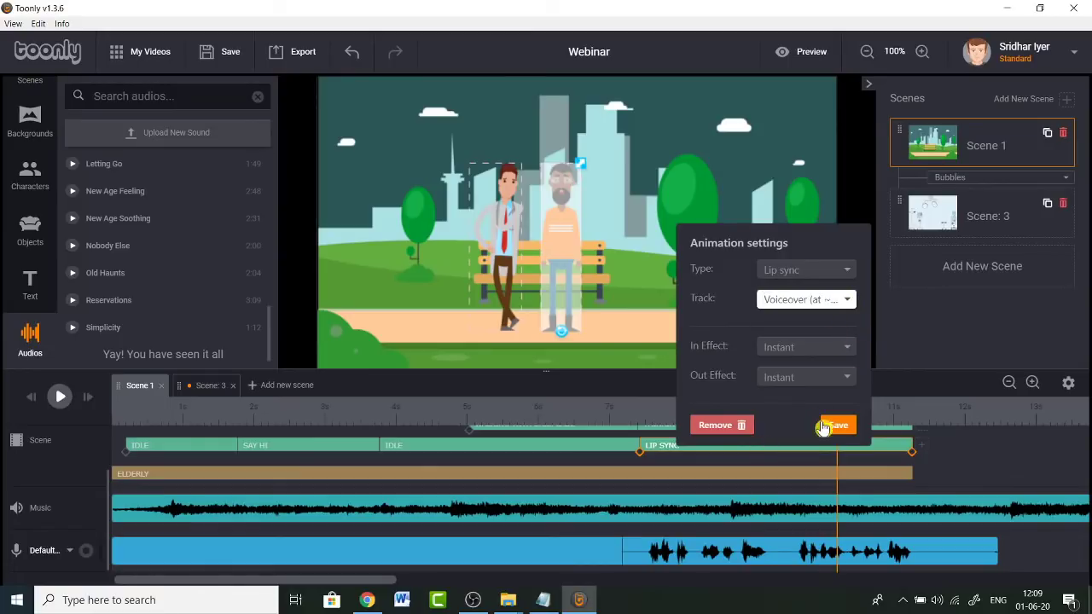
click(834, 424)
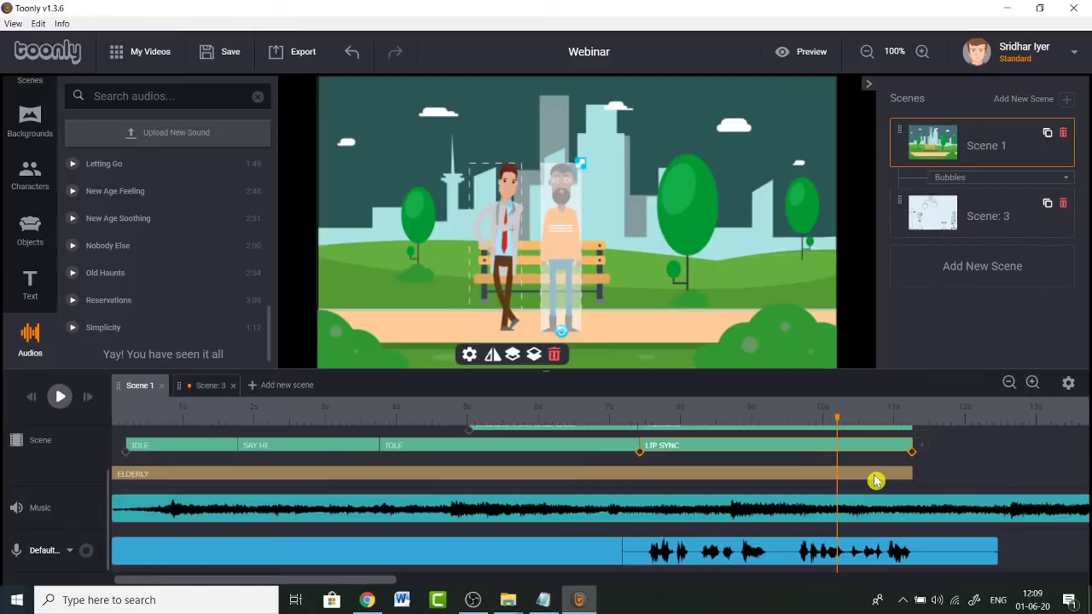
Record a new voiceover starting at about 1.8 s and shift its clip to end where the existing narration starts, at about 7.2 s.
click(622, 419)
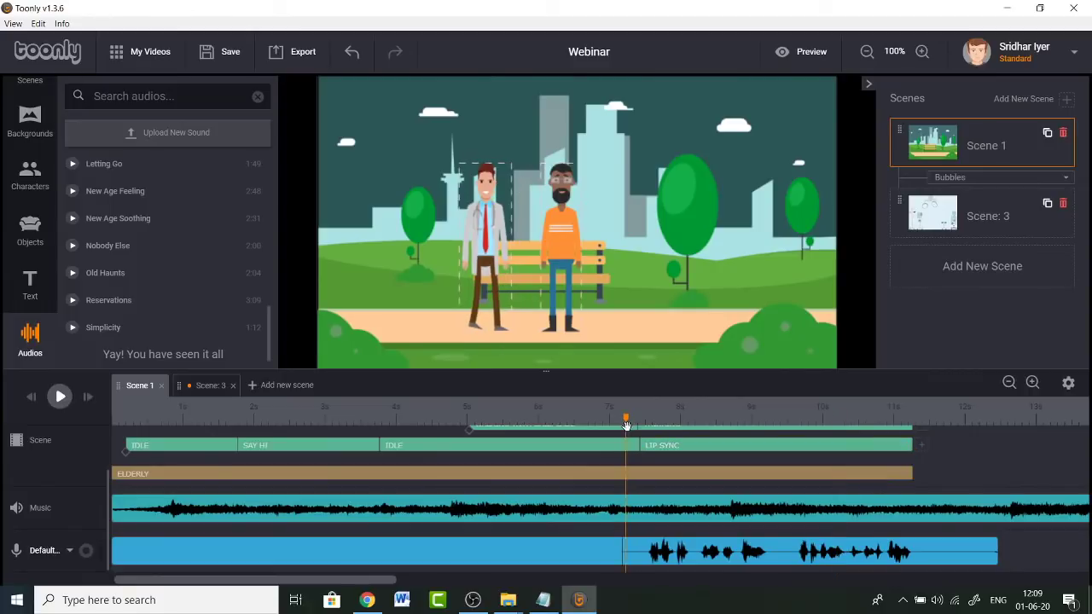
drag(623, 422, 240, 418)
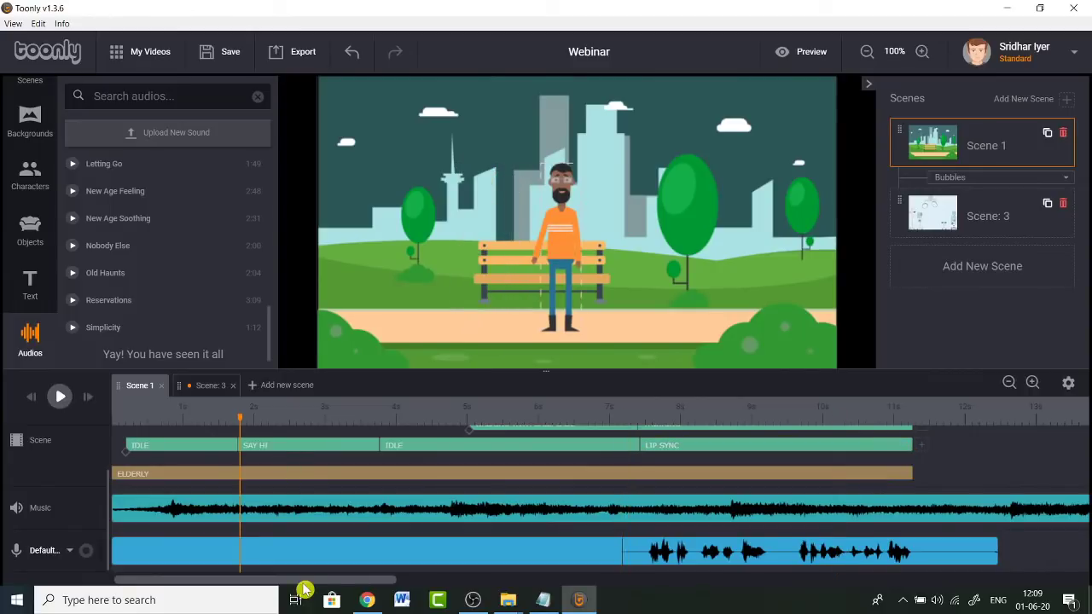
click(87, 553)
click(87, 555)
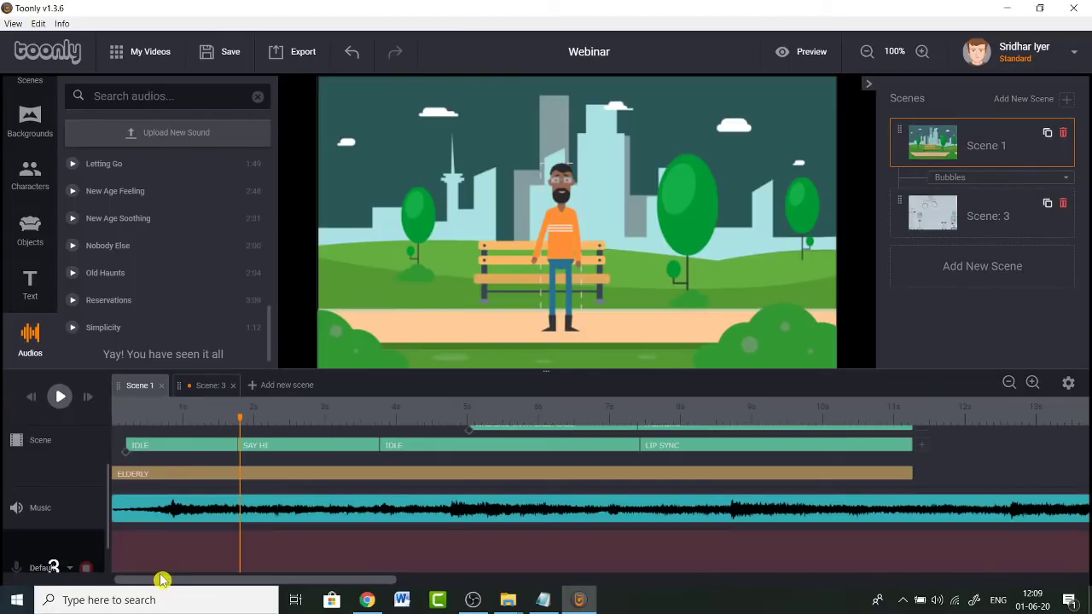
scroll(280, 548, down, 1)
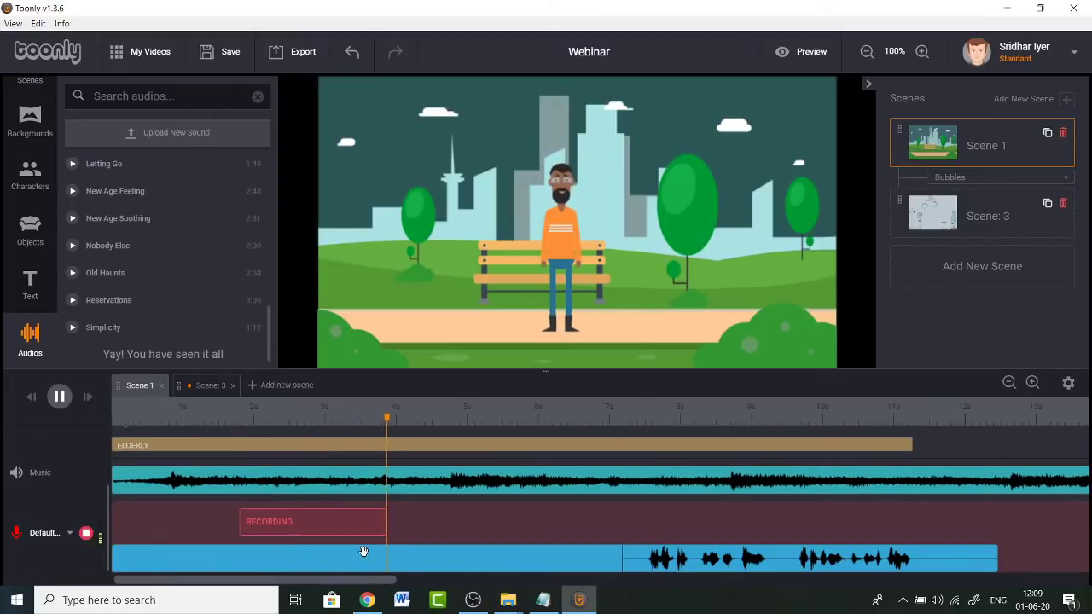
click(83, 537)
mouse_move(540, 567)
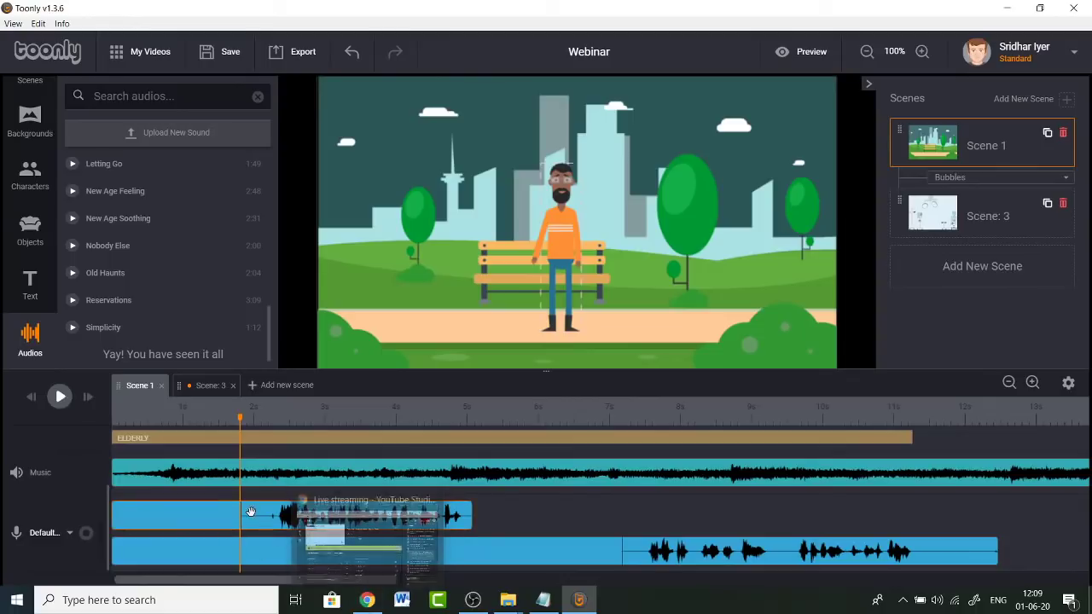
drag(324, 512, 471, 521)
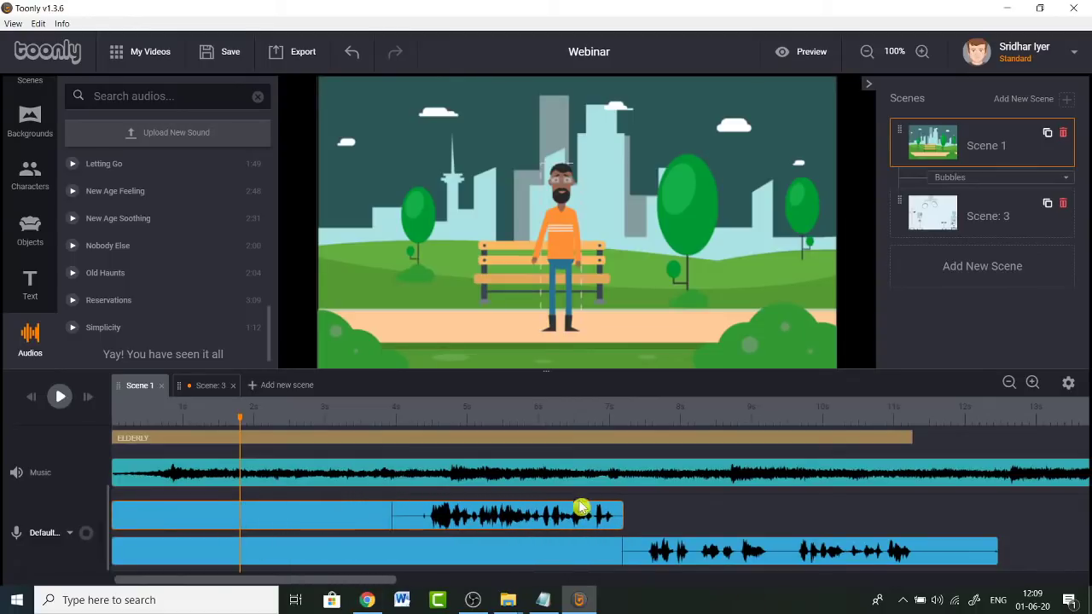
Extend the Walking With Briefcase animation backwards to start at about 3.7 s and check the frame there.
scroll(577, 525, up, 3)
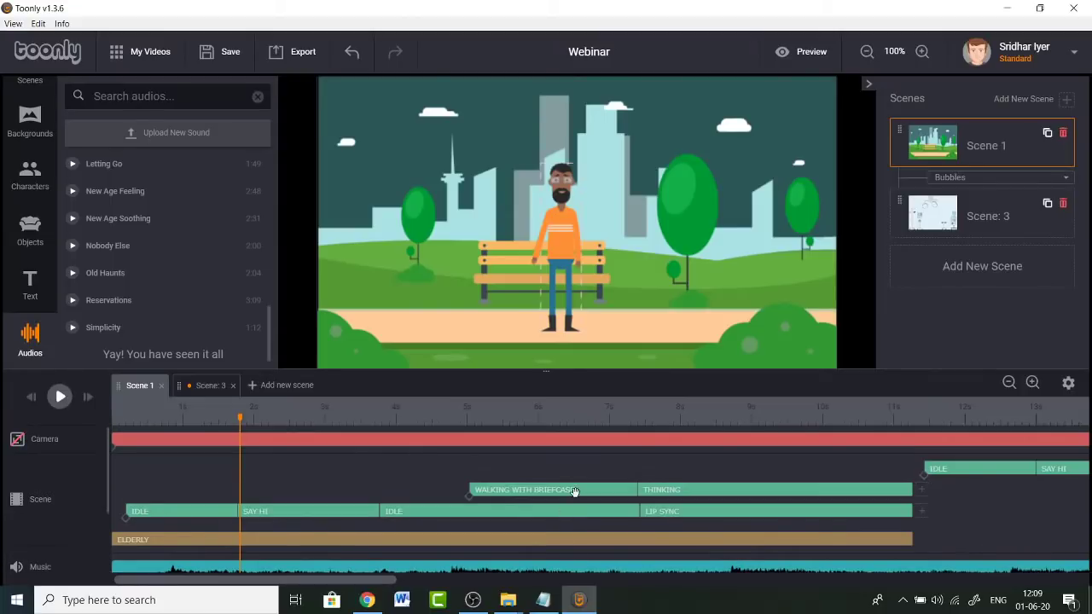
drag(470, 491, 377, 492)
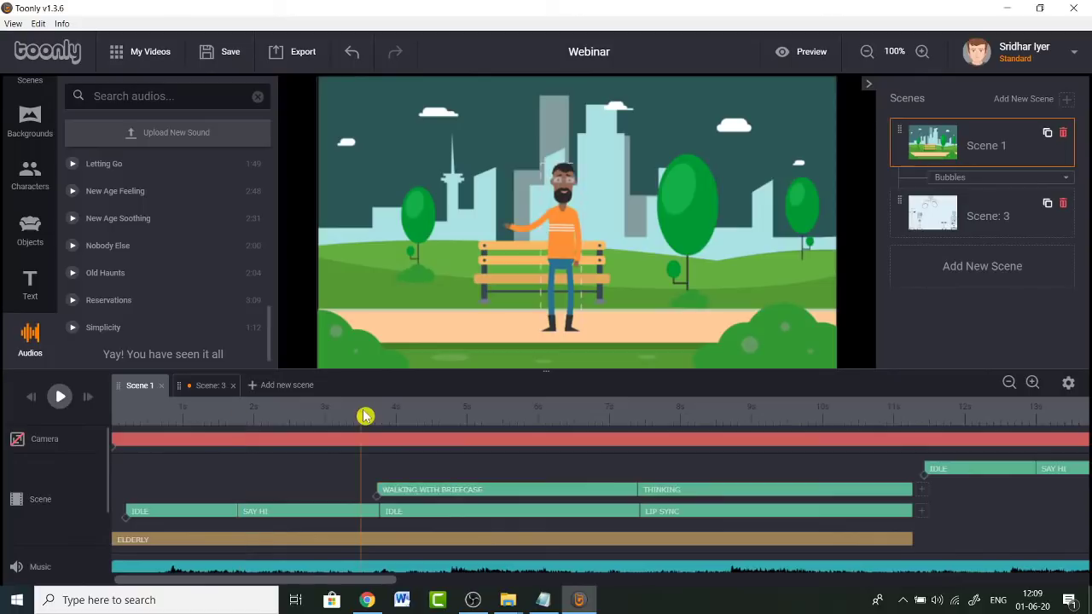
click(382, 427)
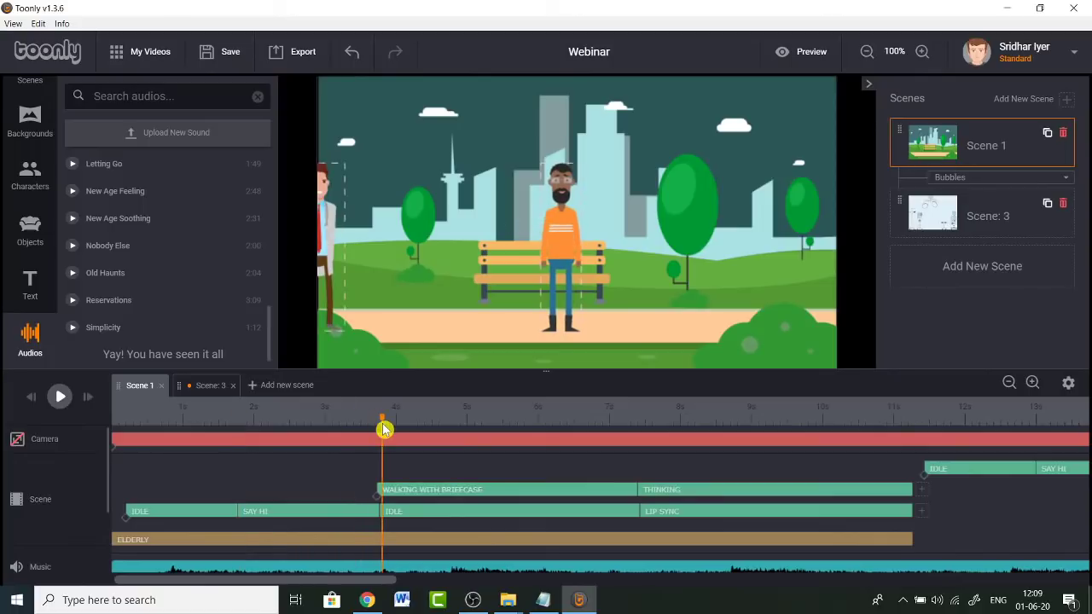
Change the white-coated man's Walking With Briefcase animation to Lip sync, assign the second Voiceover (at ~0s) track and save.
click(582, 494)
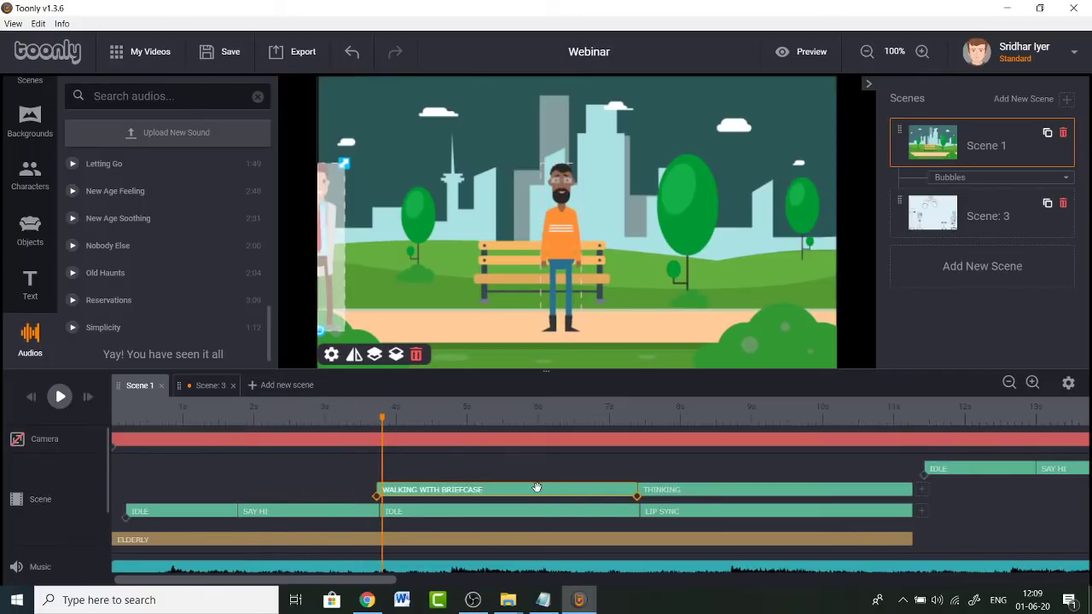
click(542, 488)
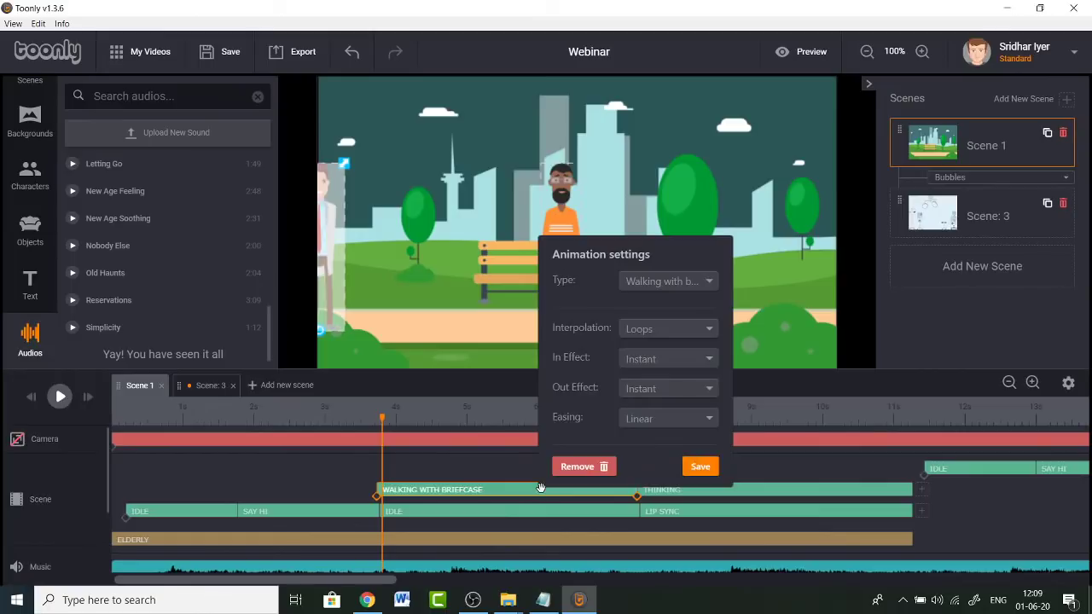
click(669, 281)
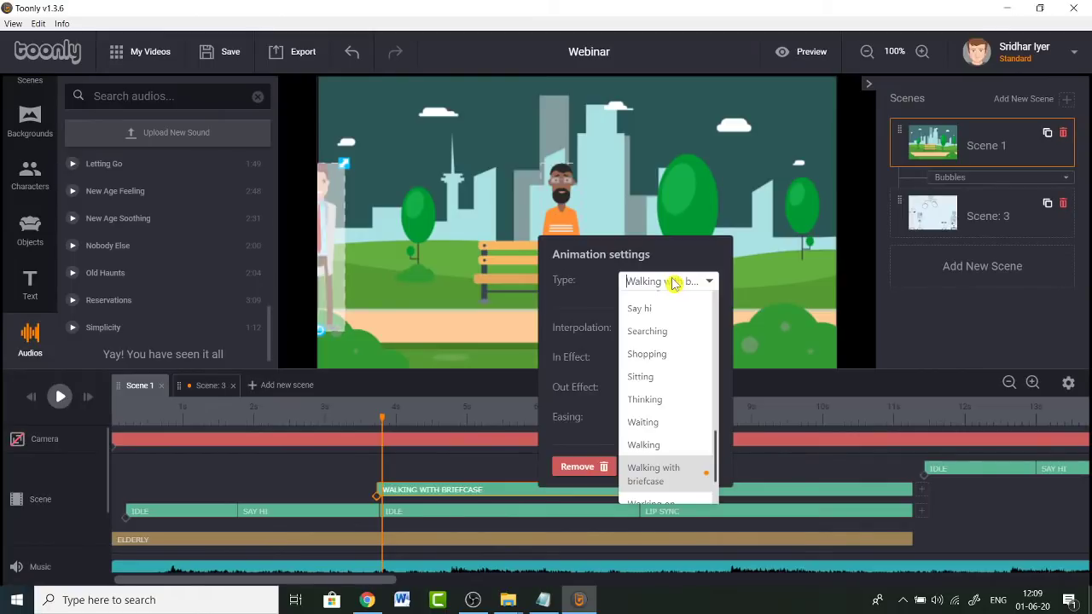
scroll(689, 402, down, 1)
scroll(682, 409, up, 5)
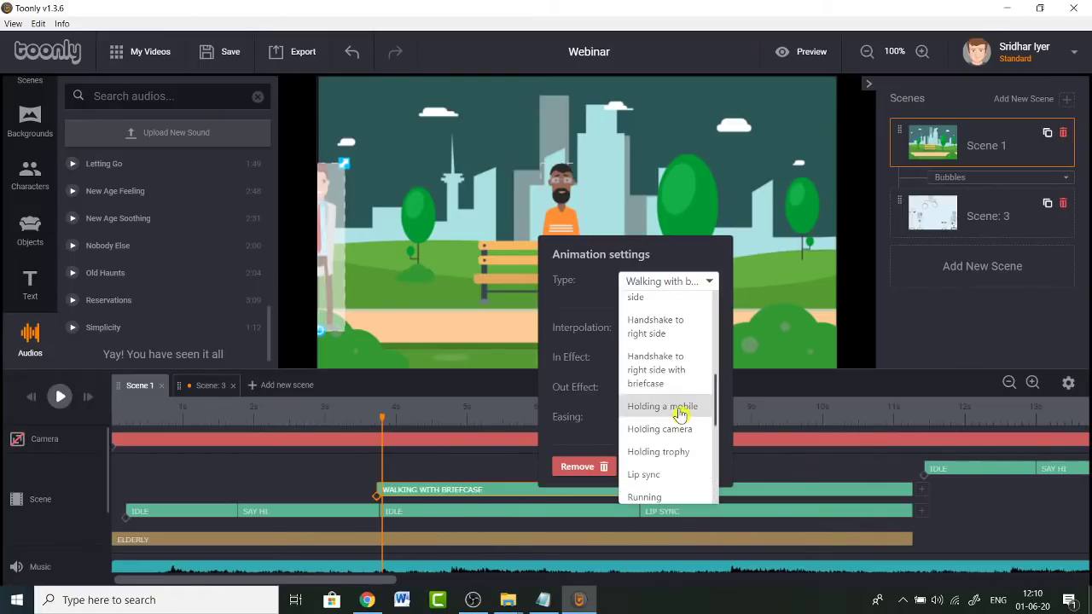
scroll(679, 413, up, 2)
drag(717, 384, 713, 418)
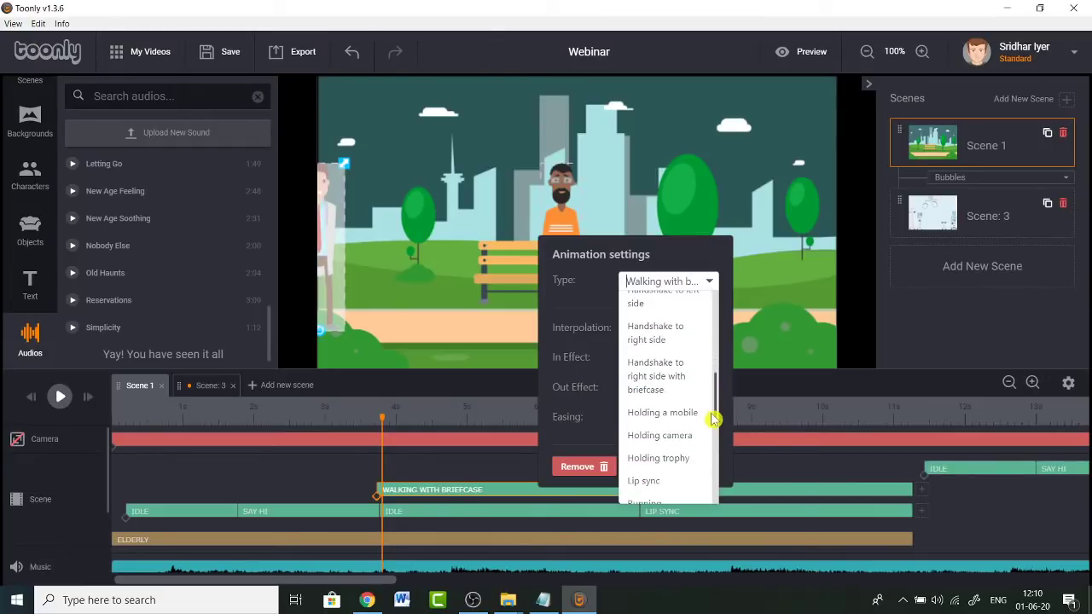
click(643, 480)
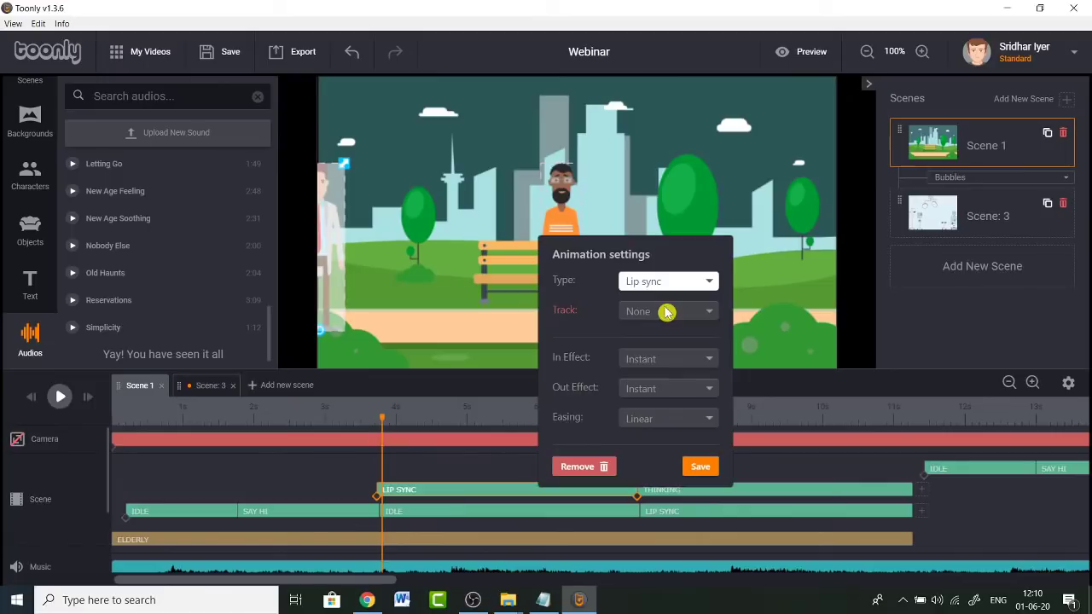
click(665, 310)
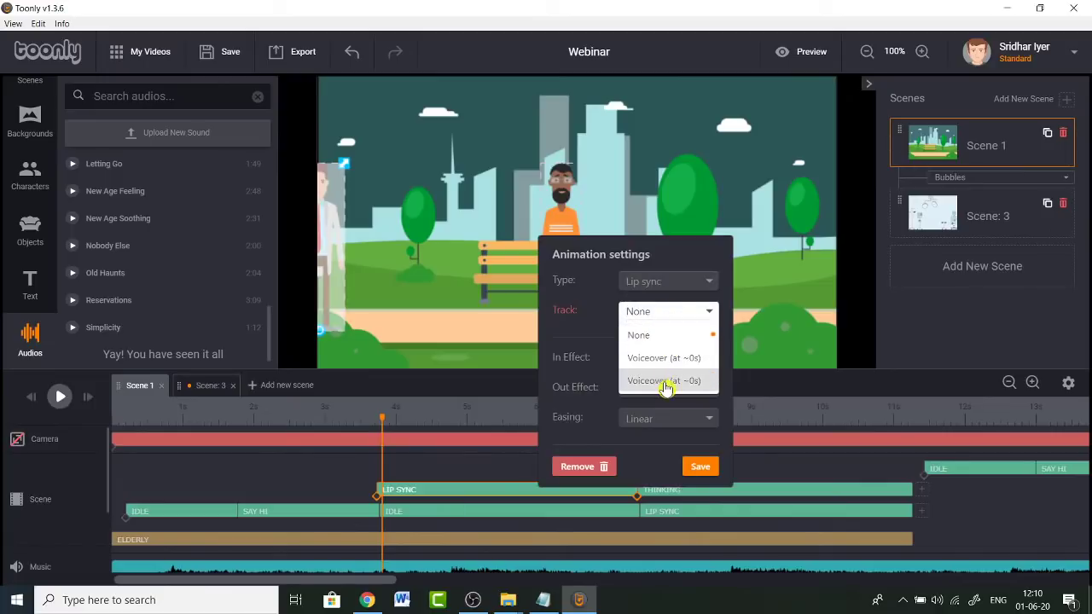
click(664, 381)
click(698, 469)
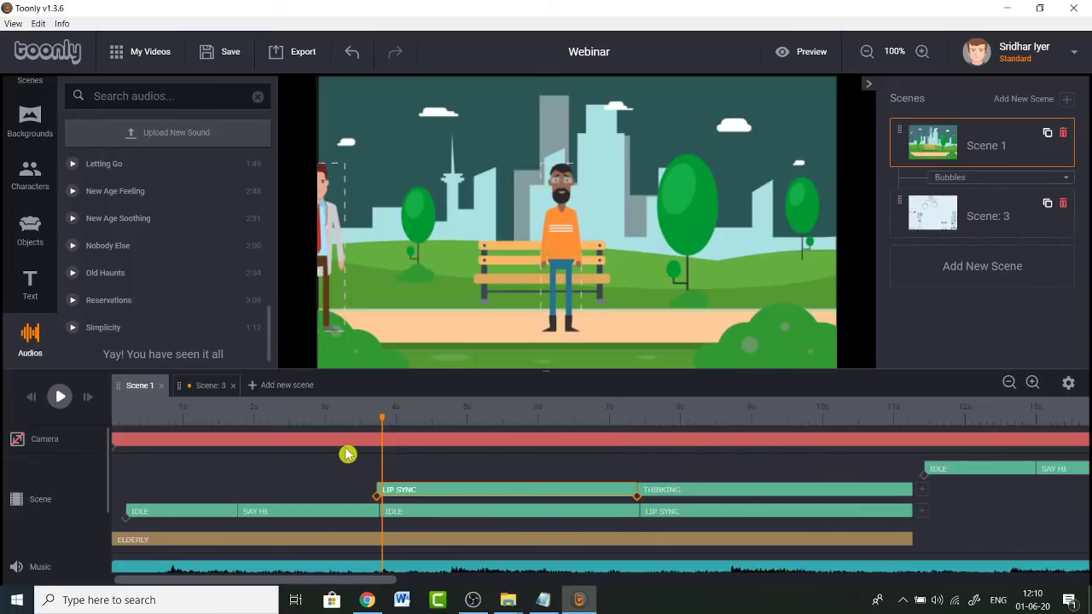
Play Scene 1 from about 3.4 s to review the white-coated man's Lip Sync animation.
click(353, 418)
click(61, 399)
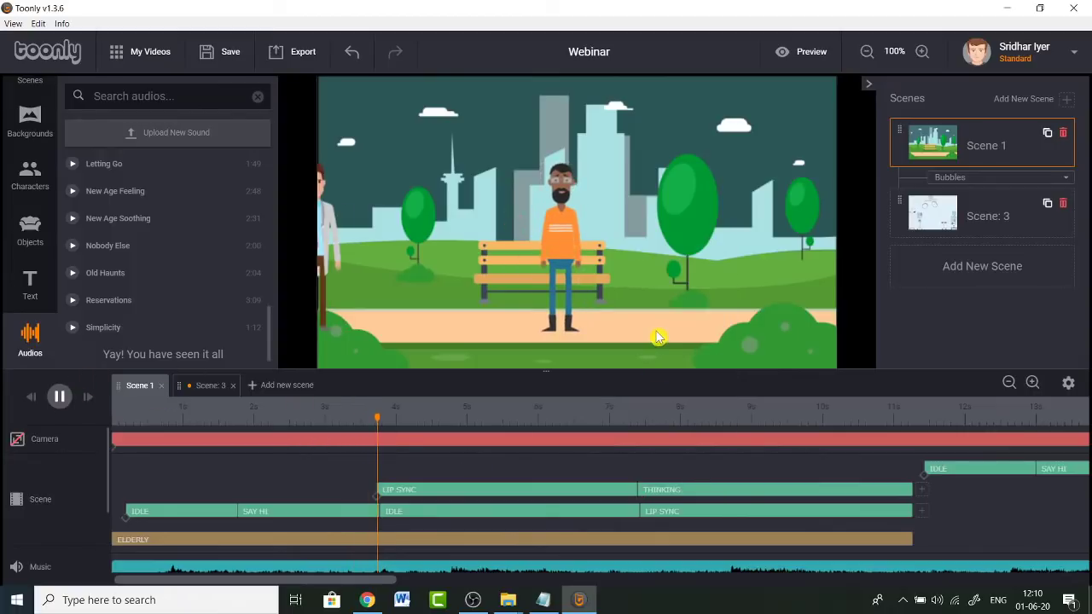
click(88, 399)
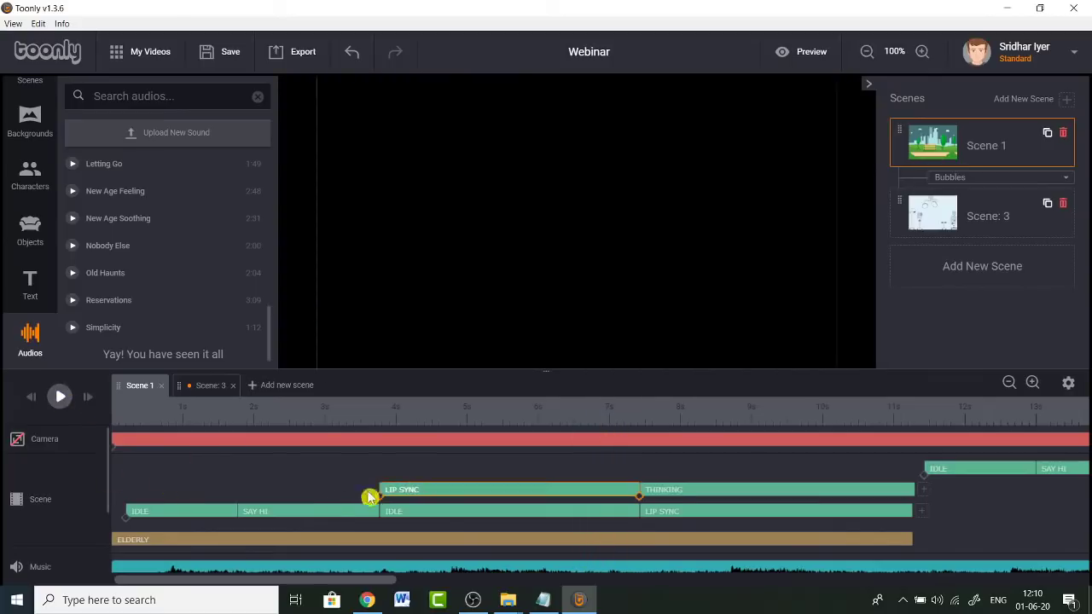
Move the white-coated man's starting position for the Lip Sync animation, at about 3.7 s, fully into the scene near the bench.
click(385, 491)
click(533, 487)
drag(529, 483, 518, 495)
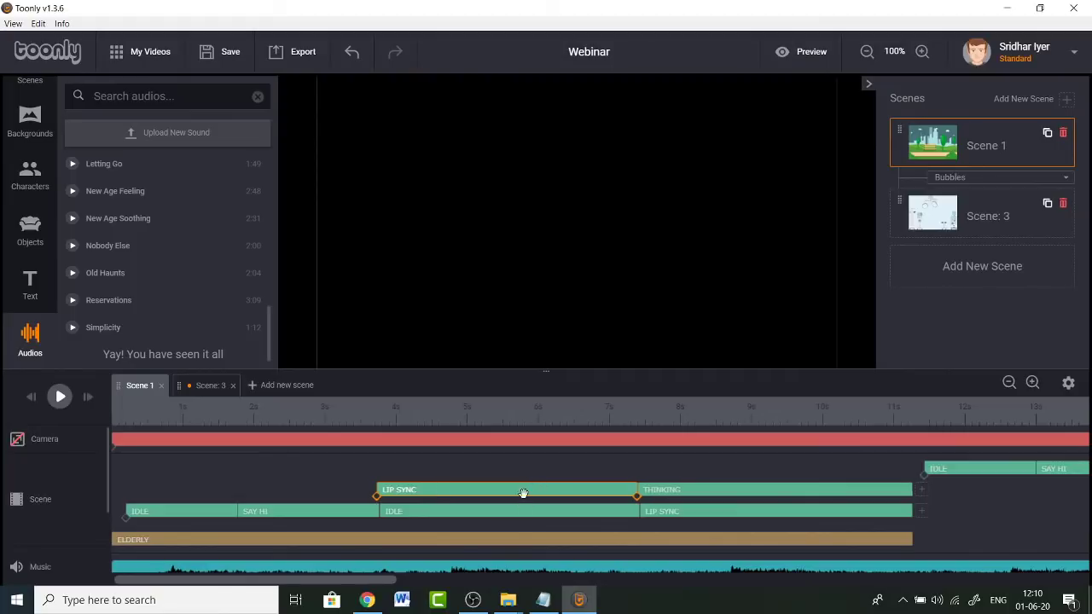
click(962, 517)
click(396, 418)
click(375, 495)
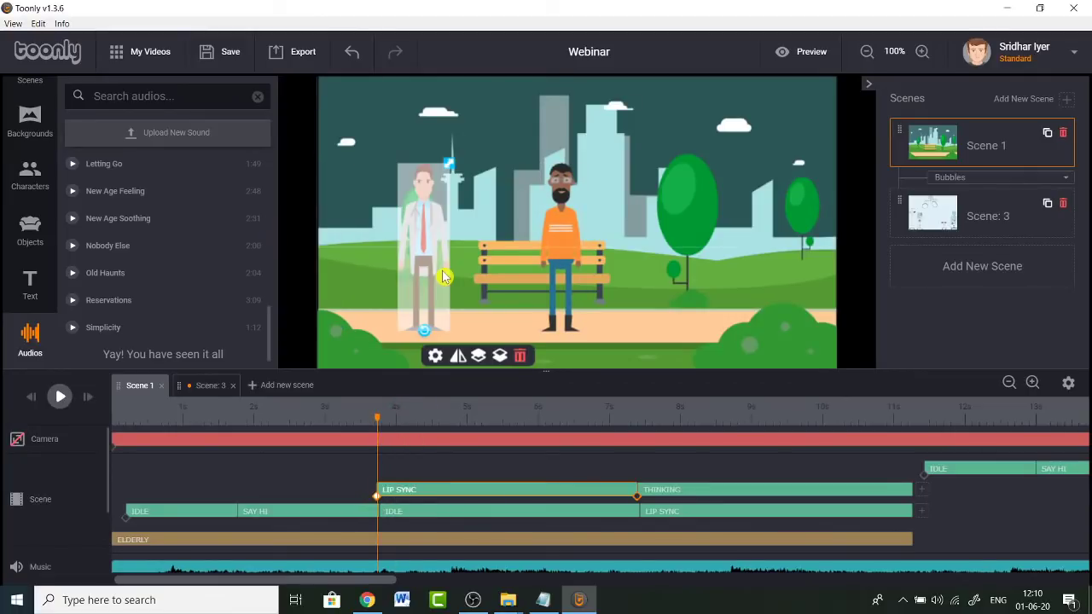
drag(443, 276, 463, 267)
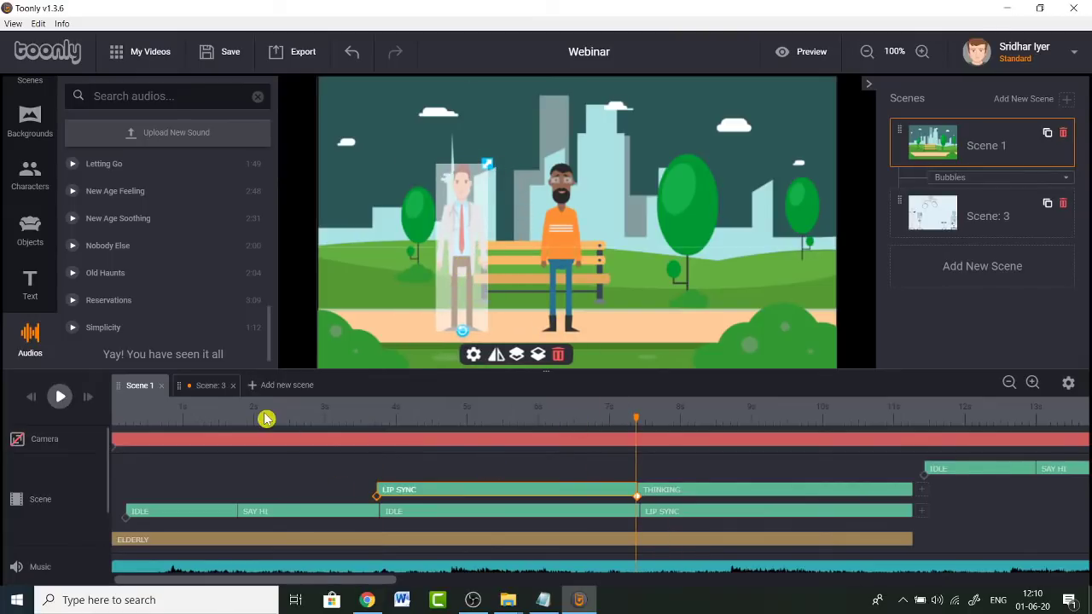
Play Scene 1 up to about 4.8 s to review the repositioned man's lip sync.
click(58, 396)
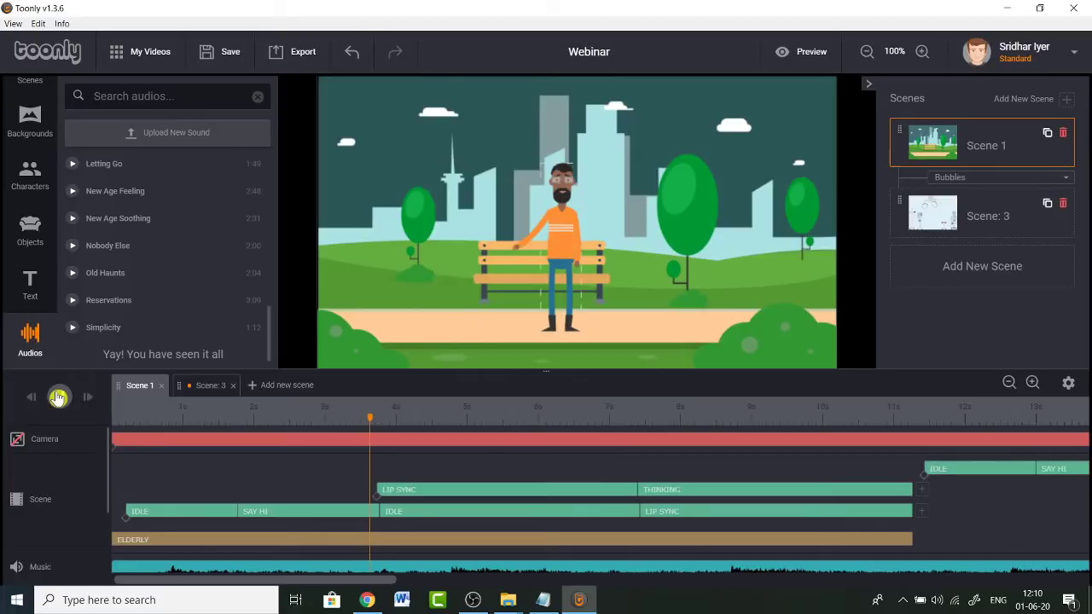
scroll(712, 550, down, 2)
scroll(712, 550, up, 2)
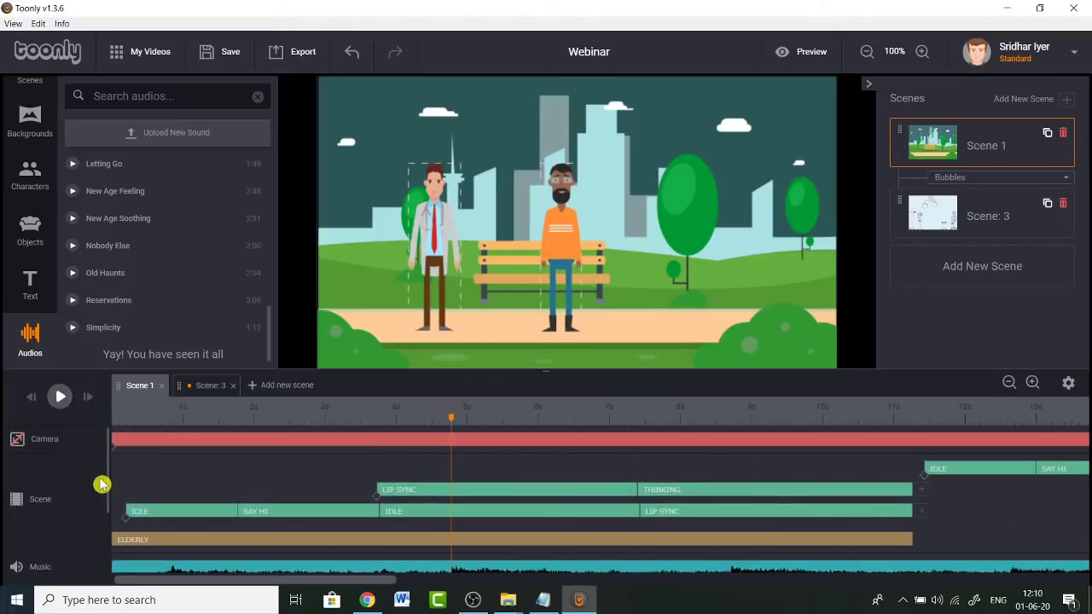
Add the African American Woman character on the path in front of the large tree and shift her Idle clip to start at about 3.7 s.
click(34, 179)
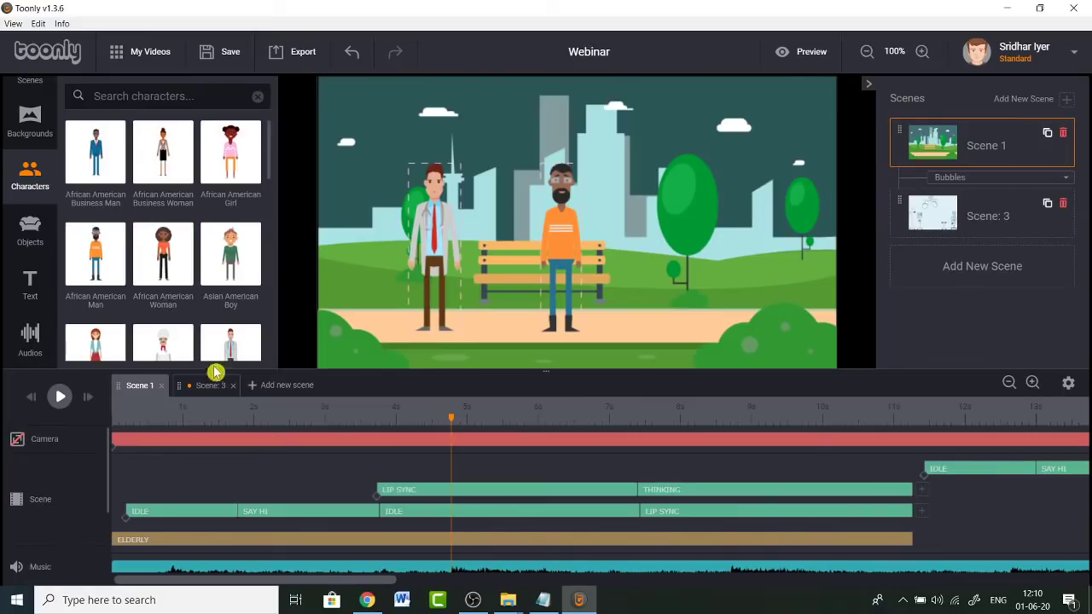
drag(175, 251, 686, 253)
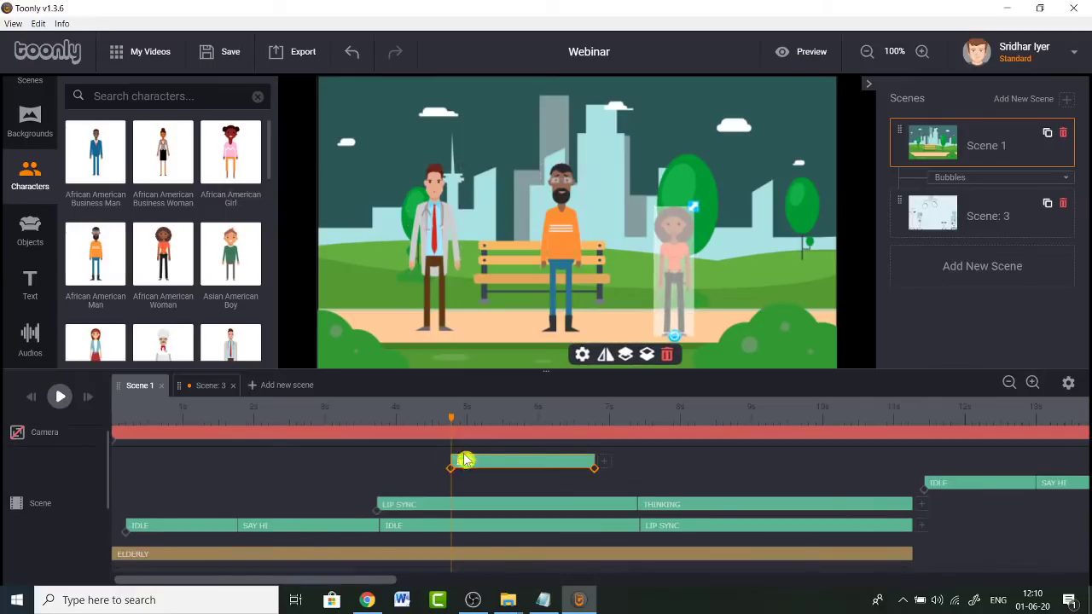
drag(473, 463, 405, 480)
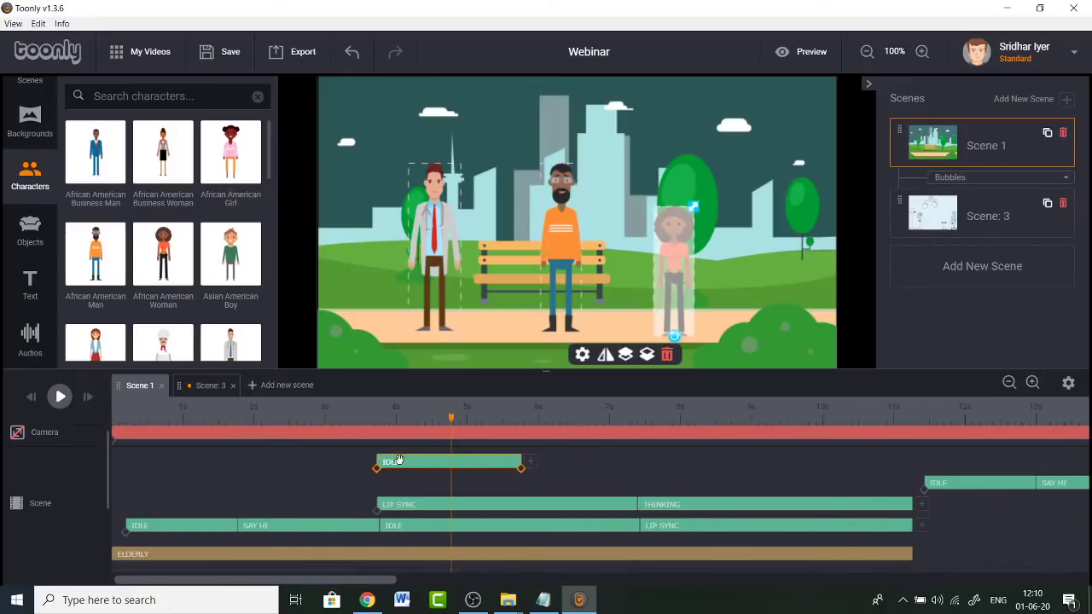
Enlarge the woman, set her animation to Lip sync with the second Voiceover (at ~0s) track and save.
double_click(680, 218)
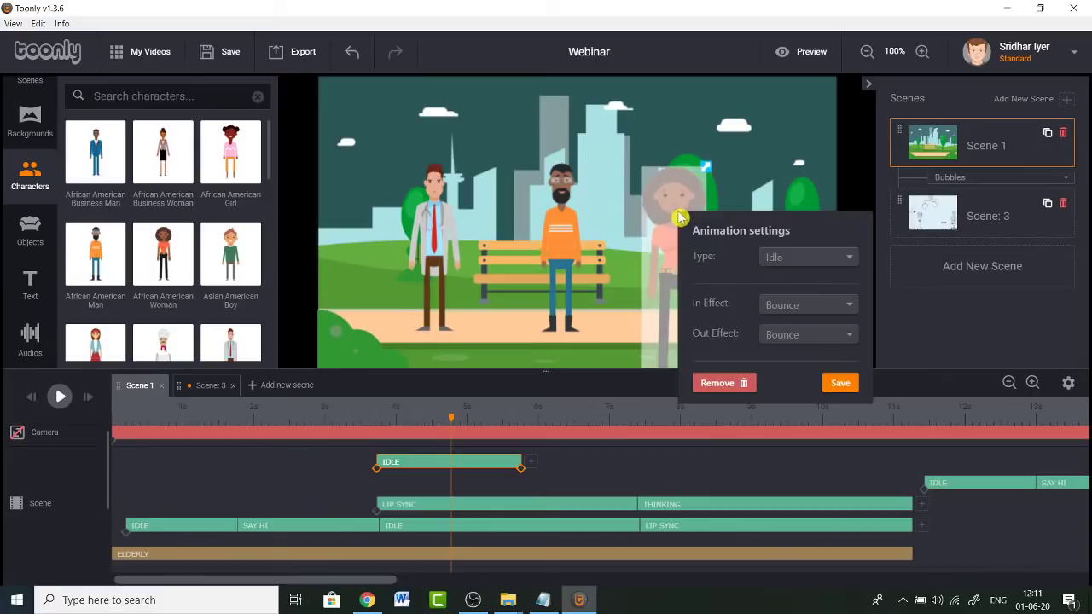
click(795, 258)
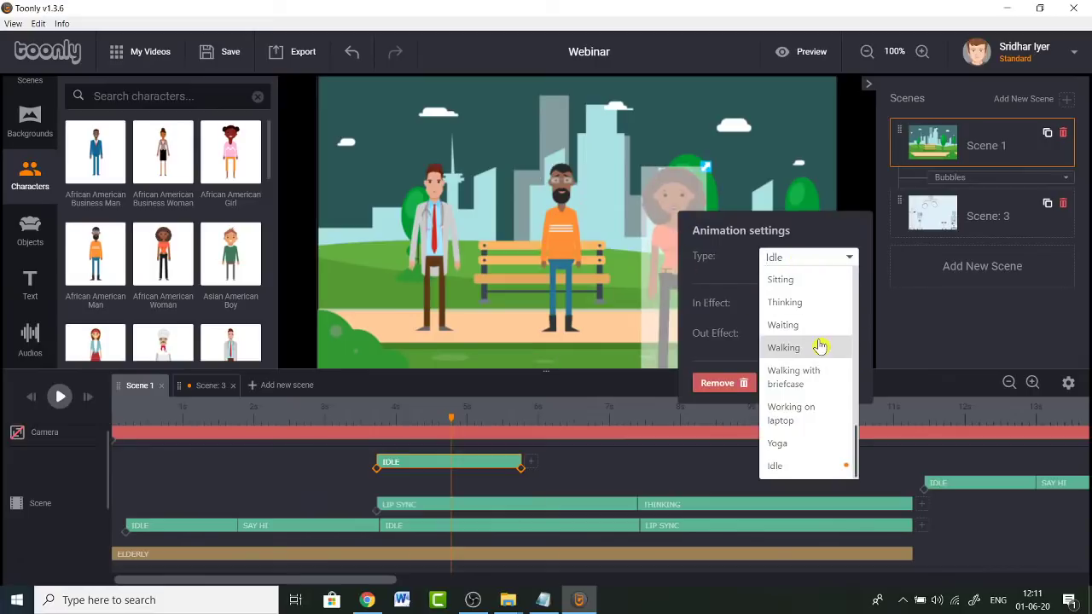
scroll(820, 346, up, 10)
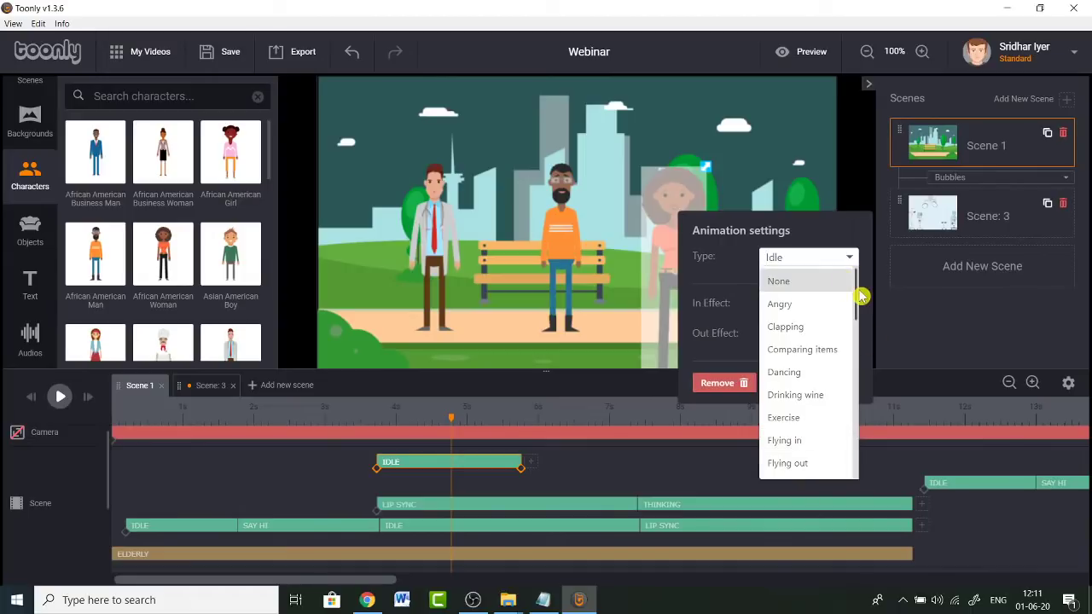
drag(861, 296, 858, 402)
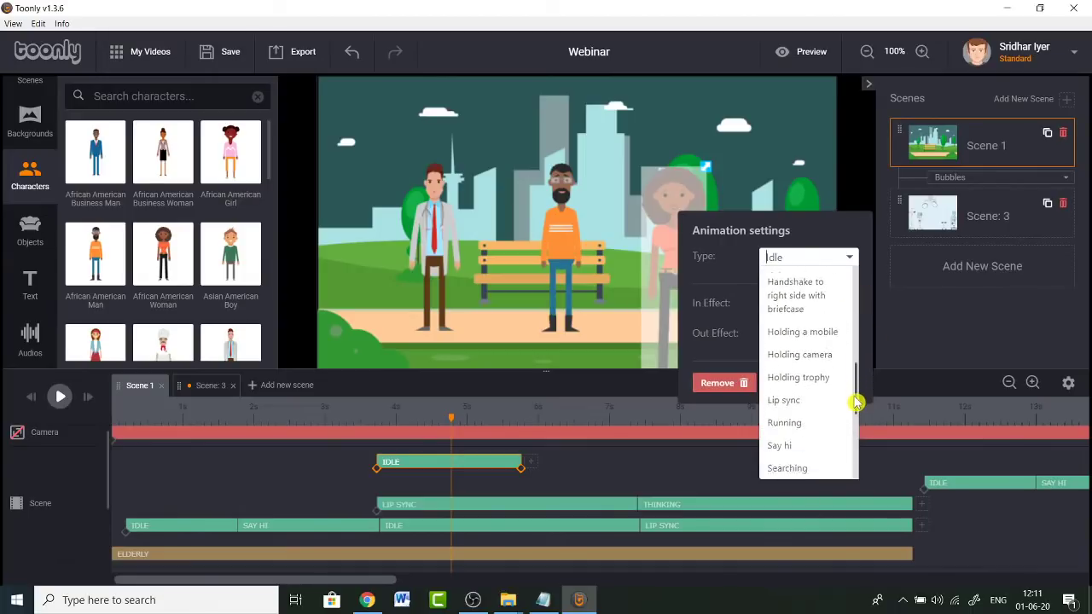
click(779, 388)
click(802, 287)
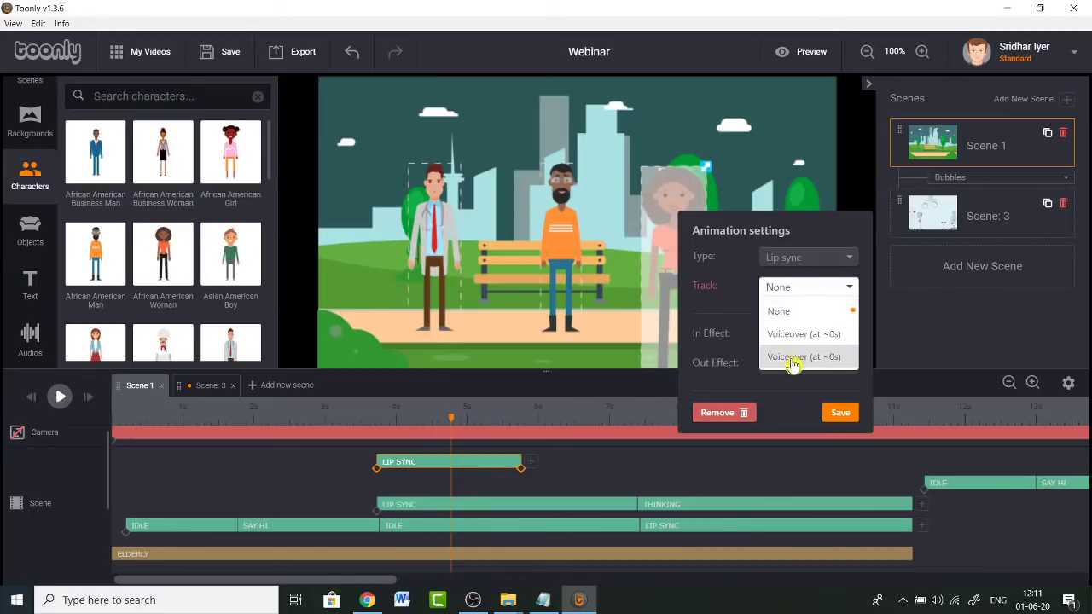
click(793, 359)
click(837, 416)
Play the woman's Lip Sync clip, extend it to end at about 9.1 s and open its animation settings.
click(61, 397)
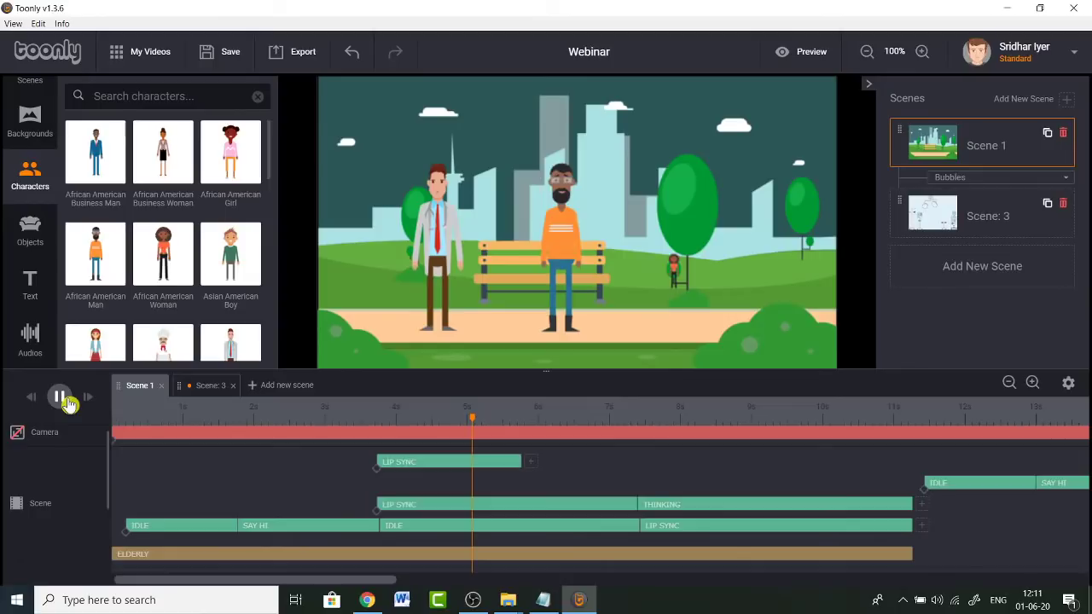
click(68, 400)
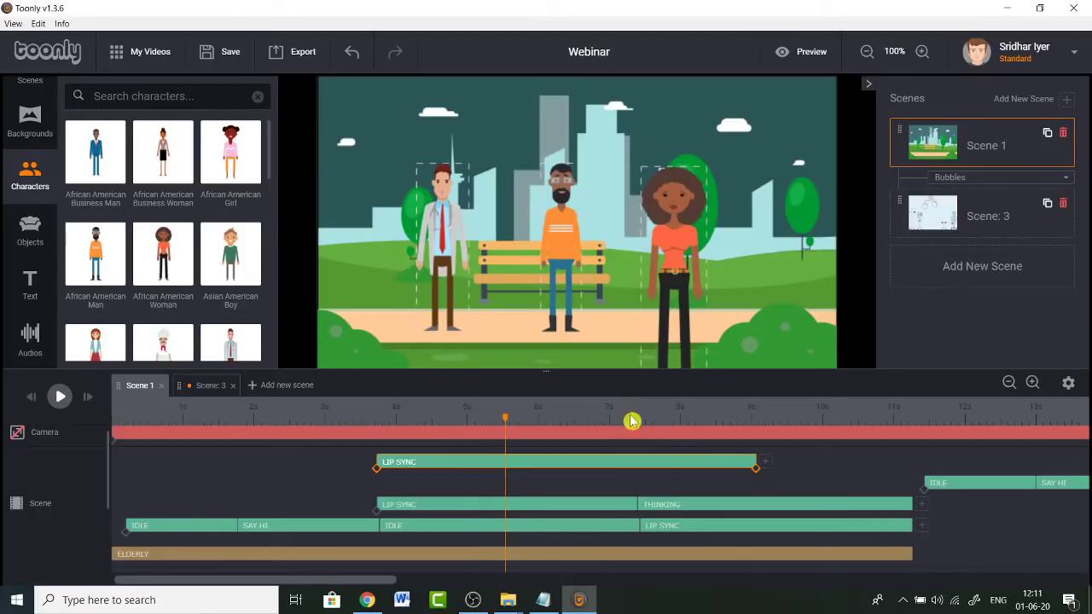
click(668, 237)
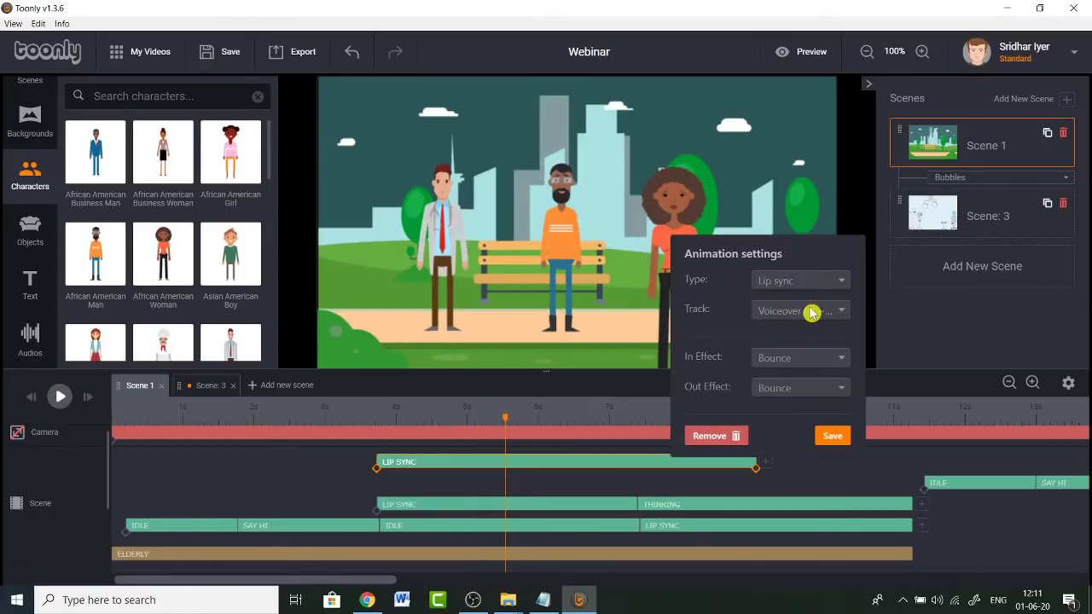
Play Scene 1 from about 3.7 s to about 7.6 s to review the characters' lip sync.
click(378, 419)
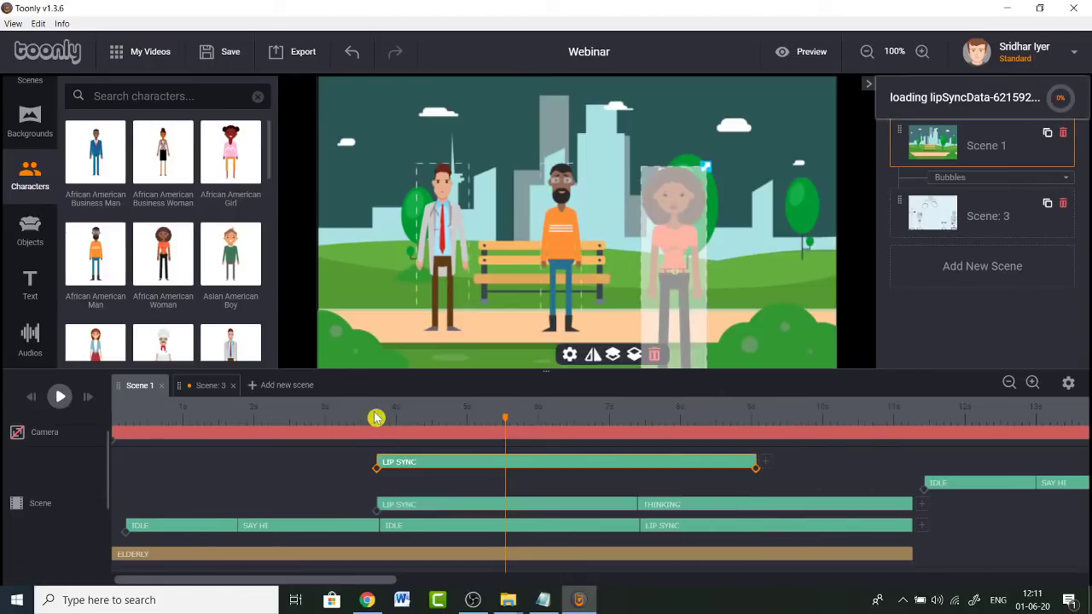
click(68, 398)
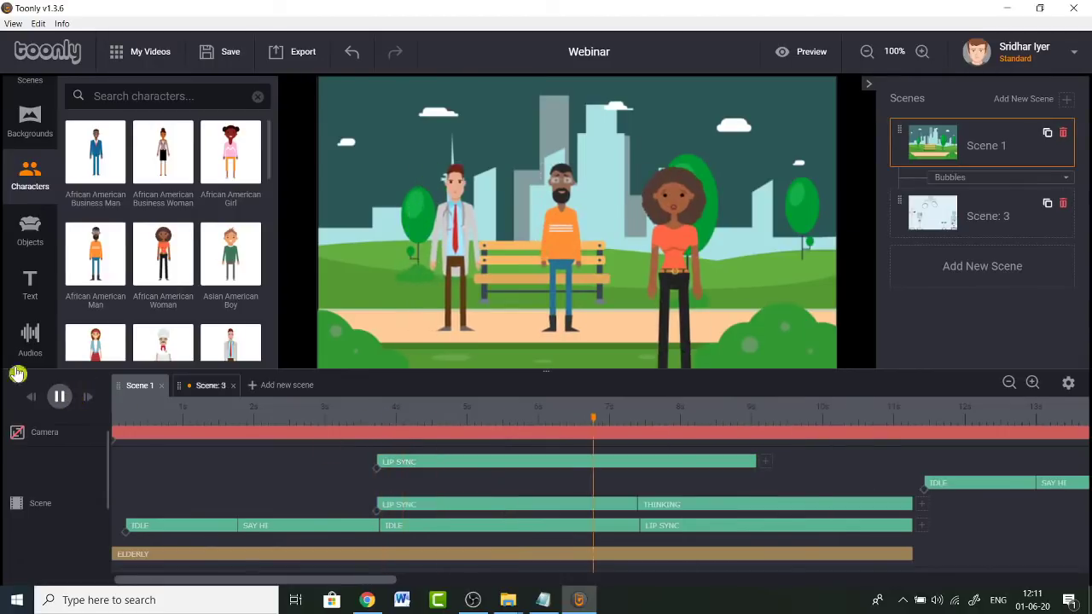
click(66, 398)
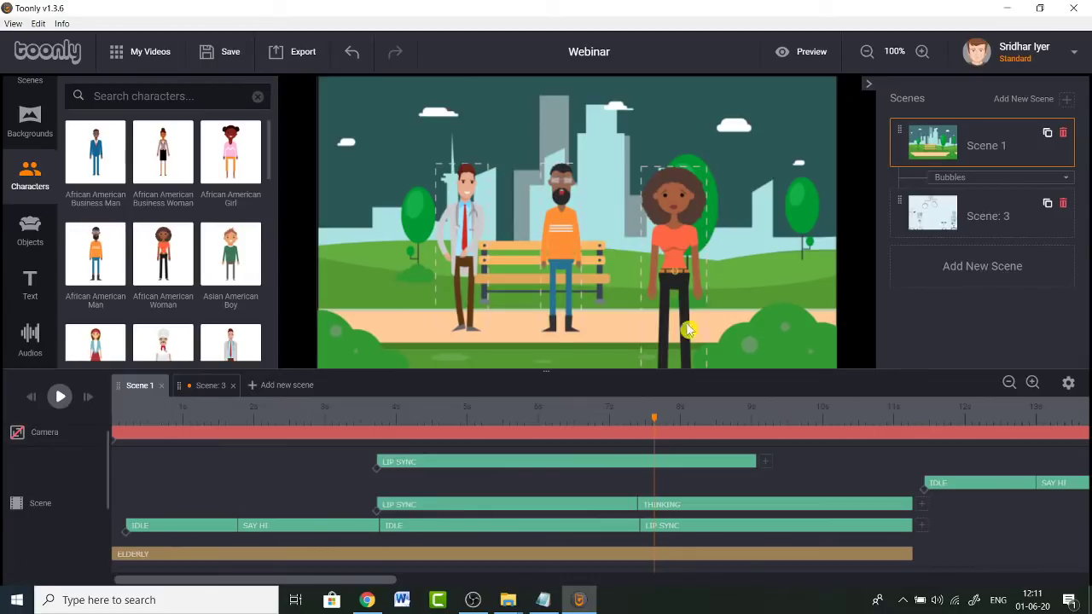
Close Toonly and save the unsaved changes to the Webinar video.
scroll(819, 477, down, 1)
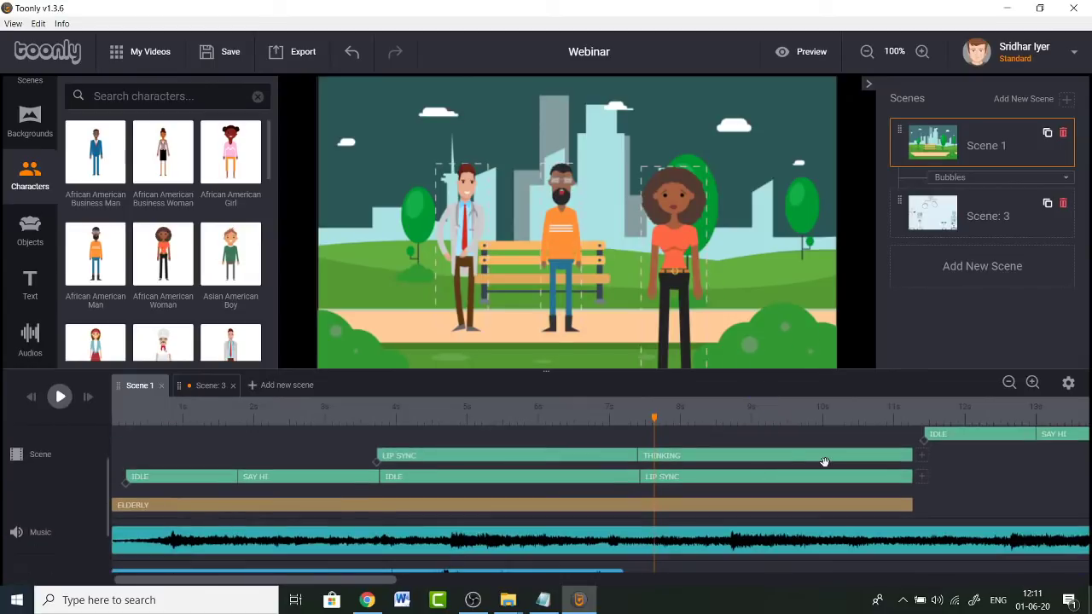
scroll(824, 462, down, 1)
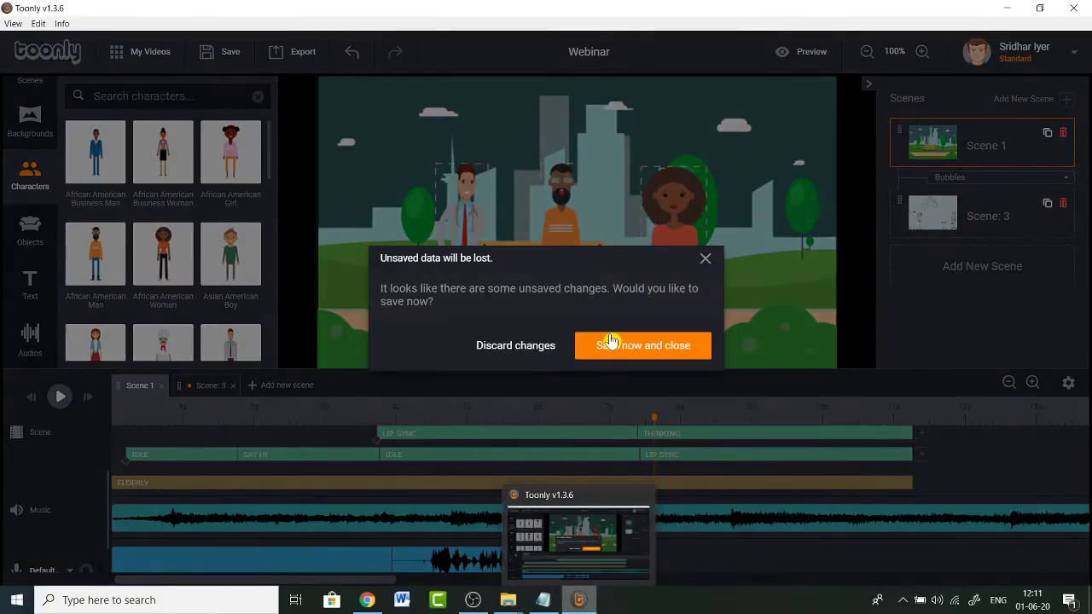
click(640, 343)
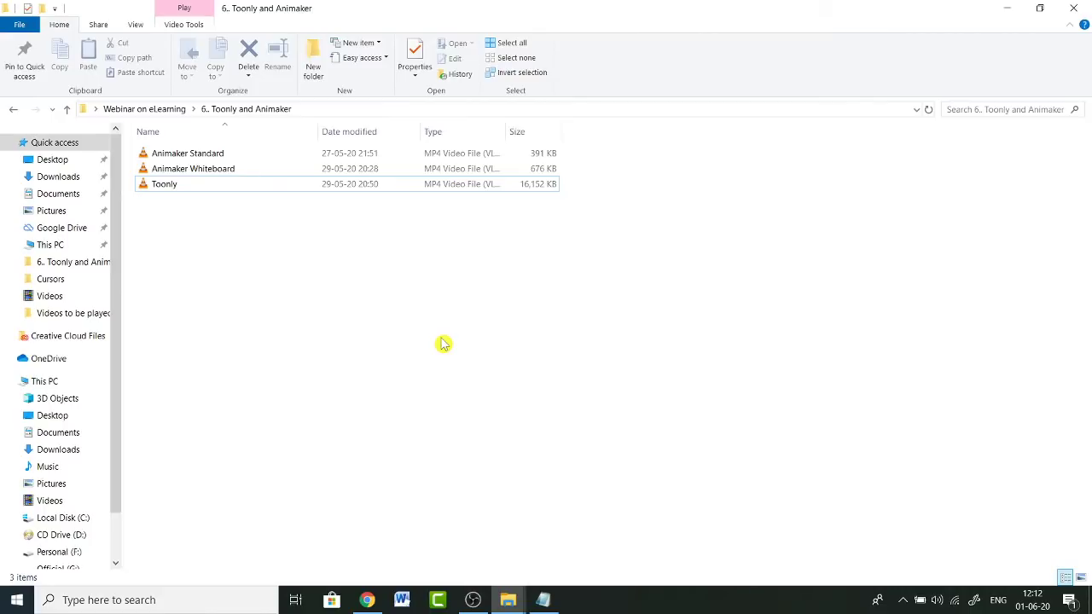
Switch to the Webinar on eLearning presentation in Chrome and return to its "What you will Learn Today?" overview.
key(alt+Tab)
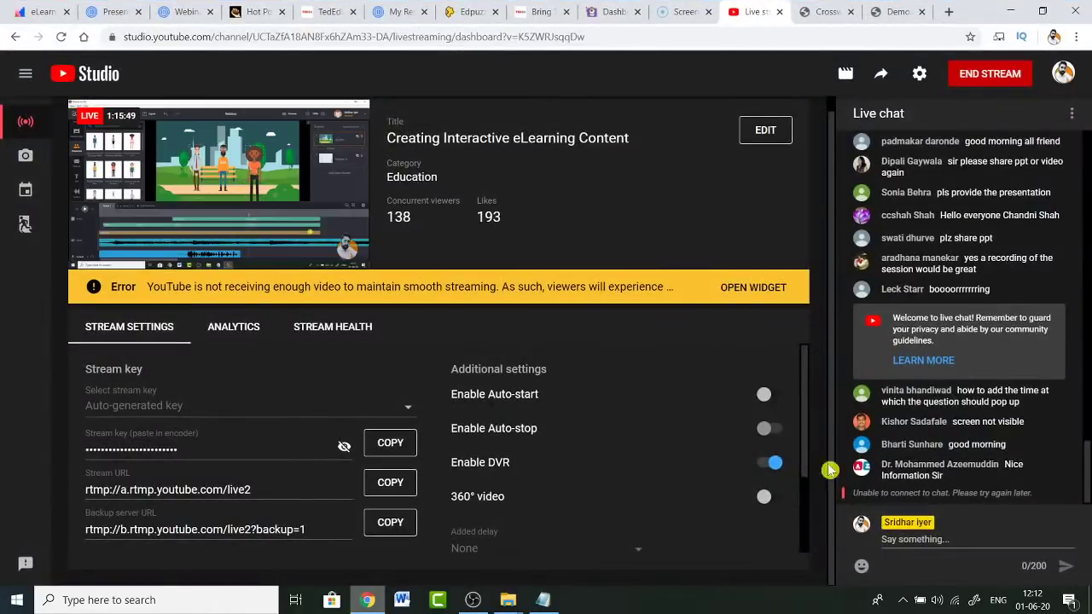
click(180, 9)
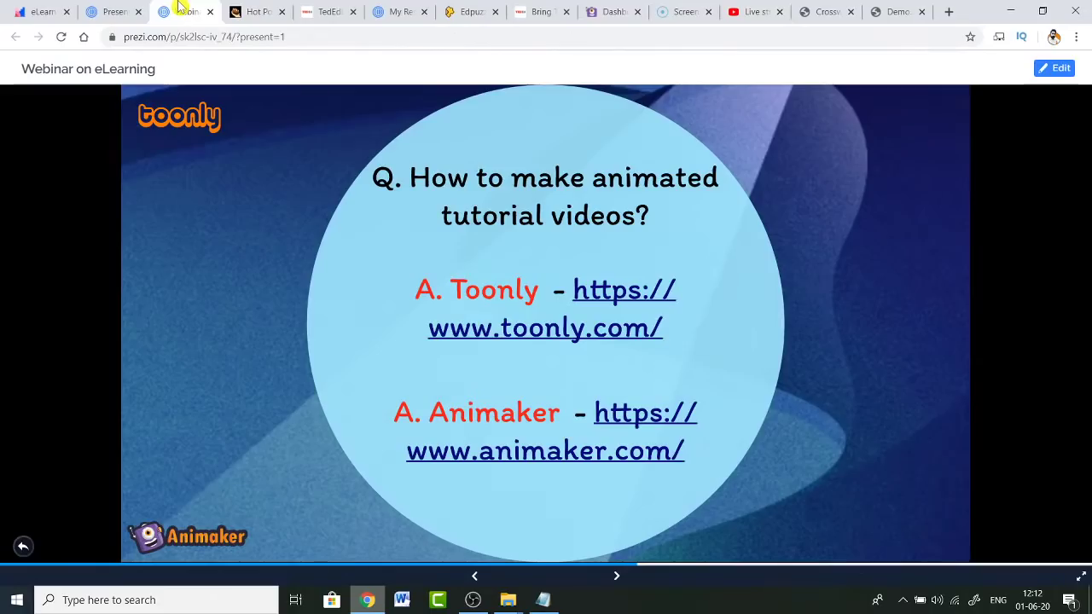
key(Left)
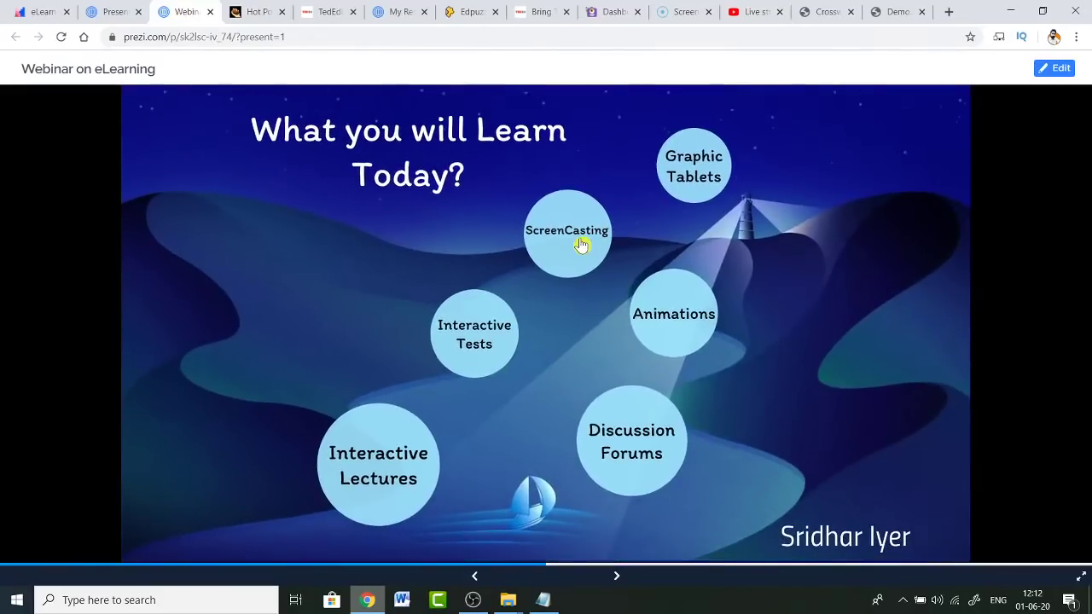
Open the ScreenCasting topic in the presentation and look over the linked Camtasia page on TechSmith's website.
click(579, 245)
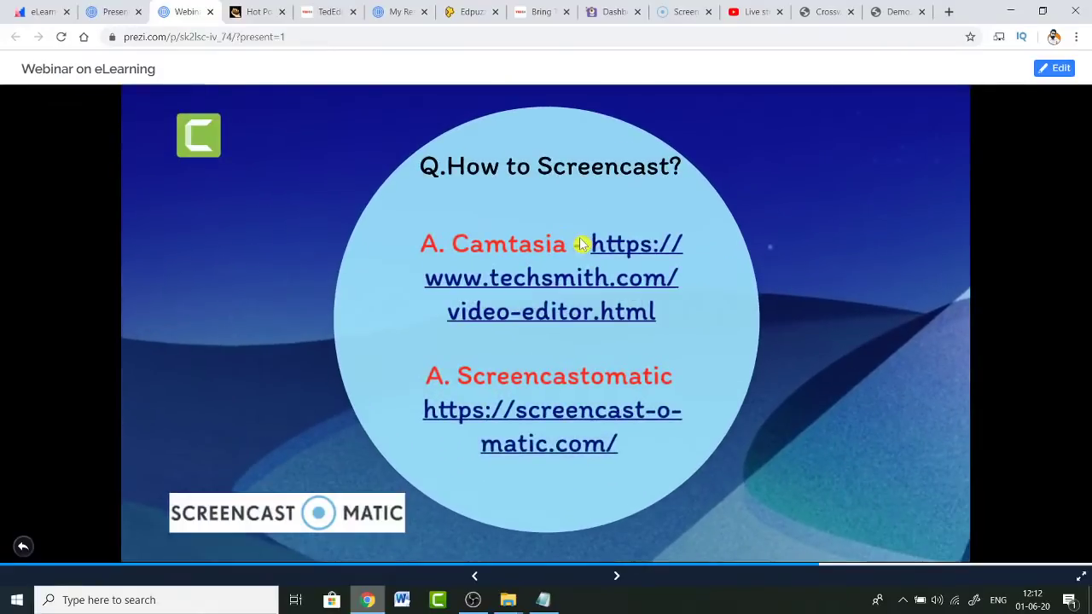
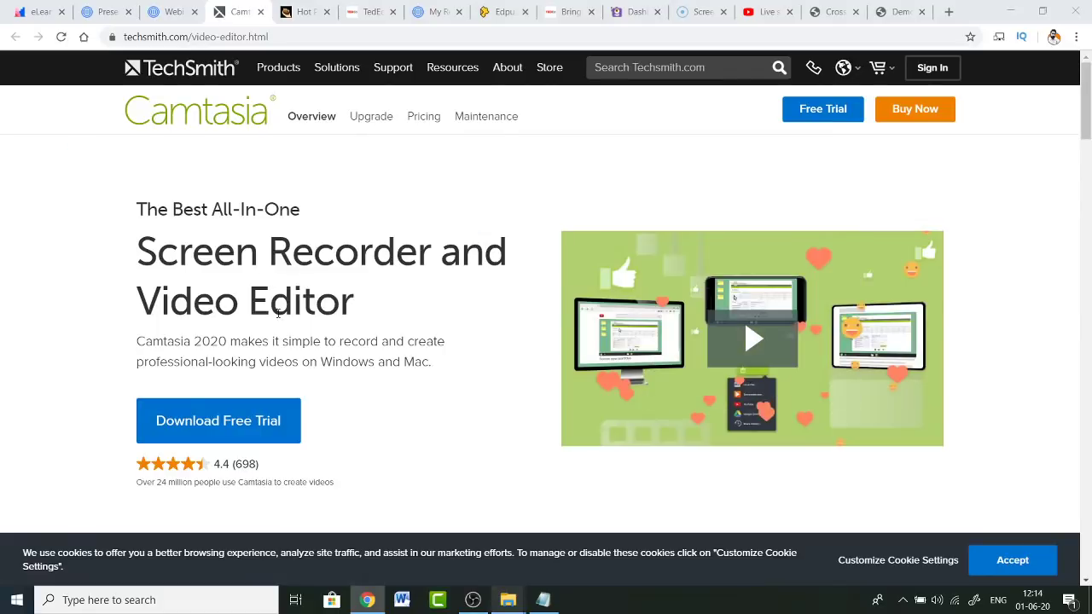
scroll(277, 313, down, 1)
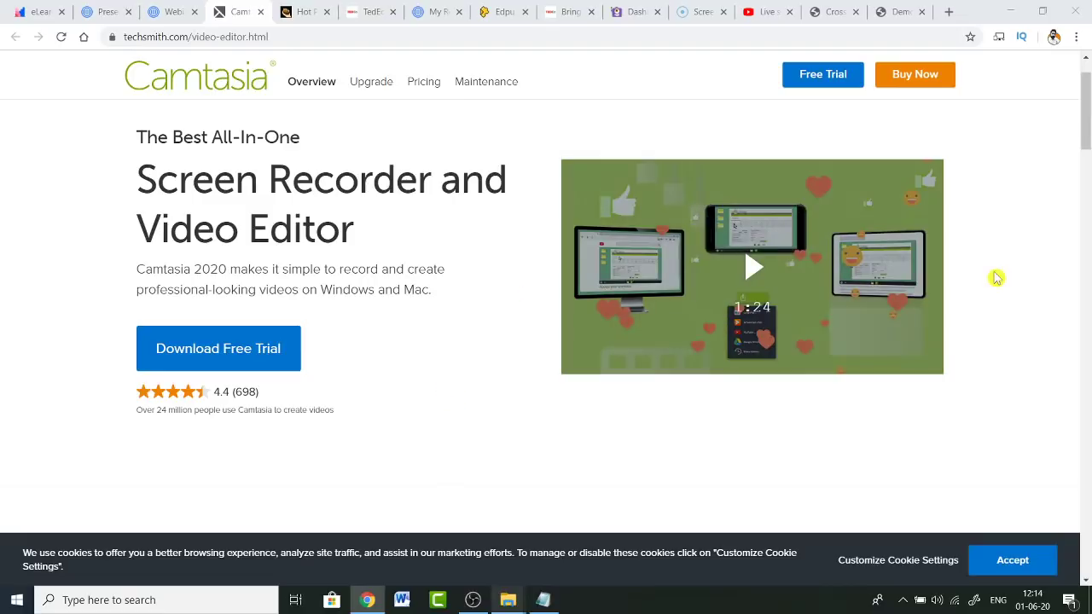
scroll(996, 278, up, 1)
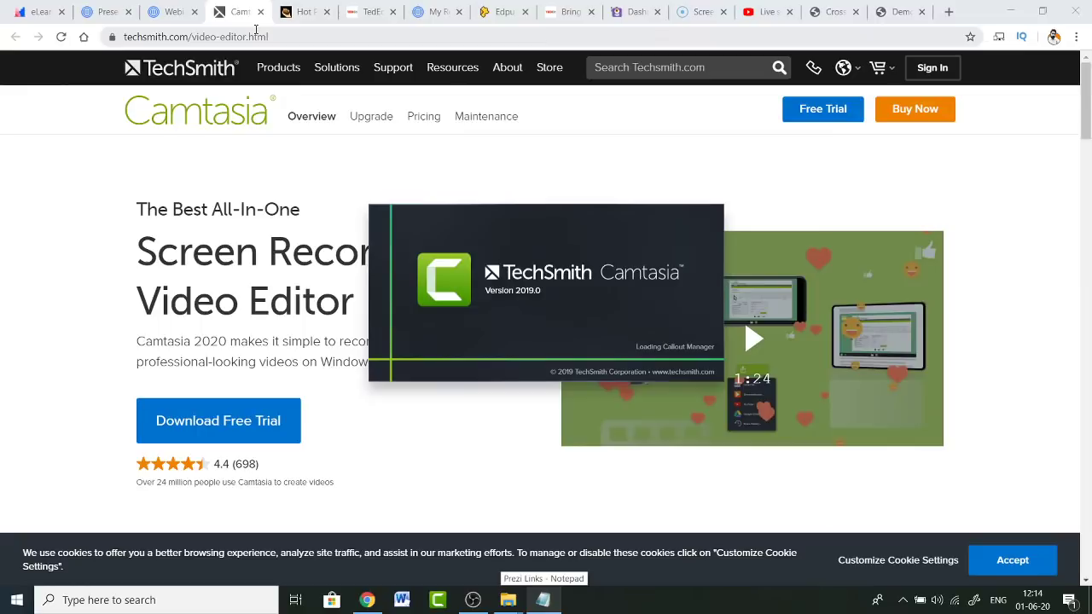
Go back to the screencasting slide and open the linked Screencast-O-Matic website to look at its free recording option.
key(ctrl+shift+Tab)
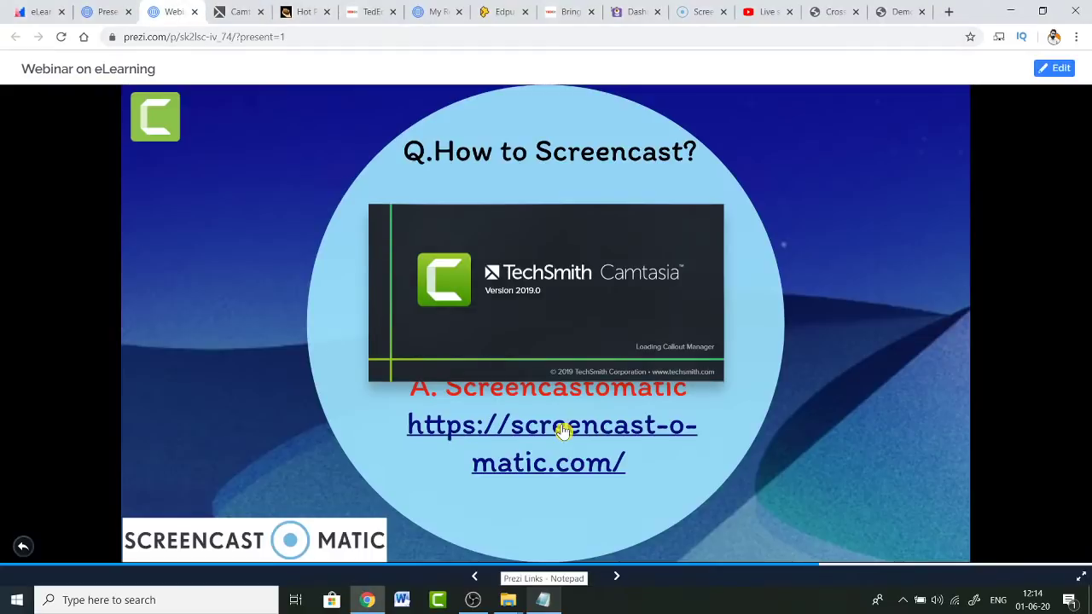
click(562, 430)
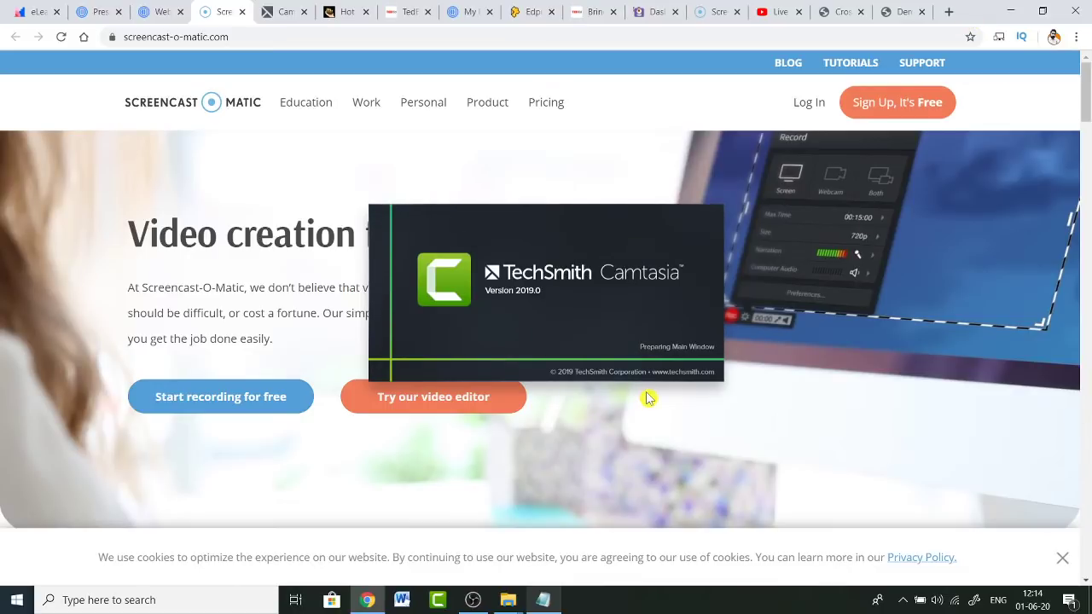
click(219, 405)
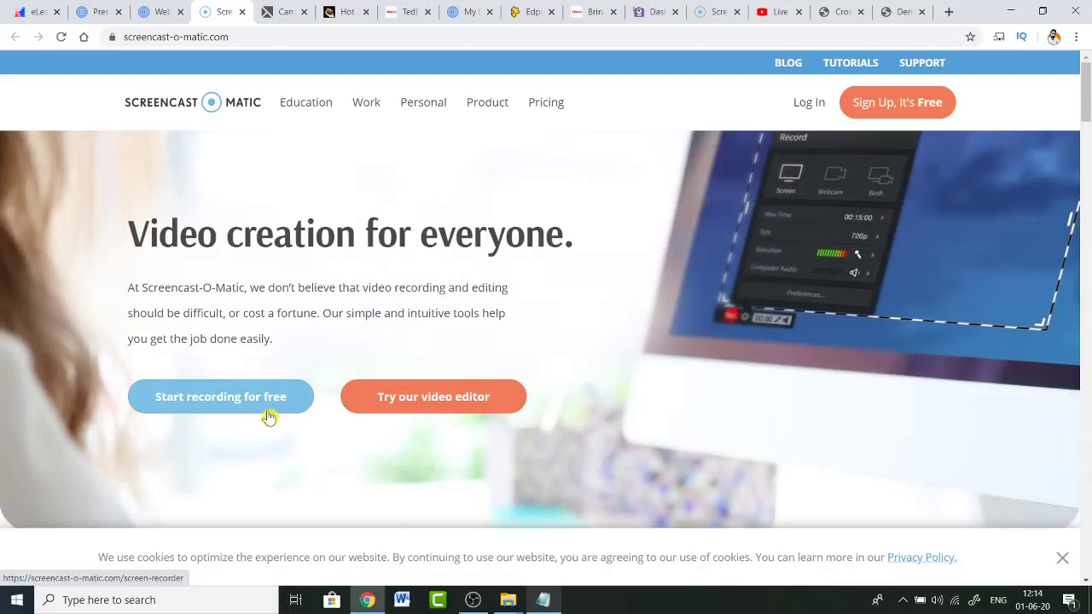
click(378, 188)
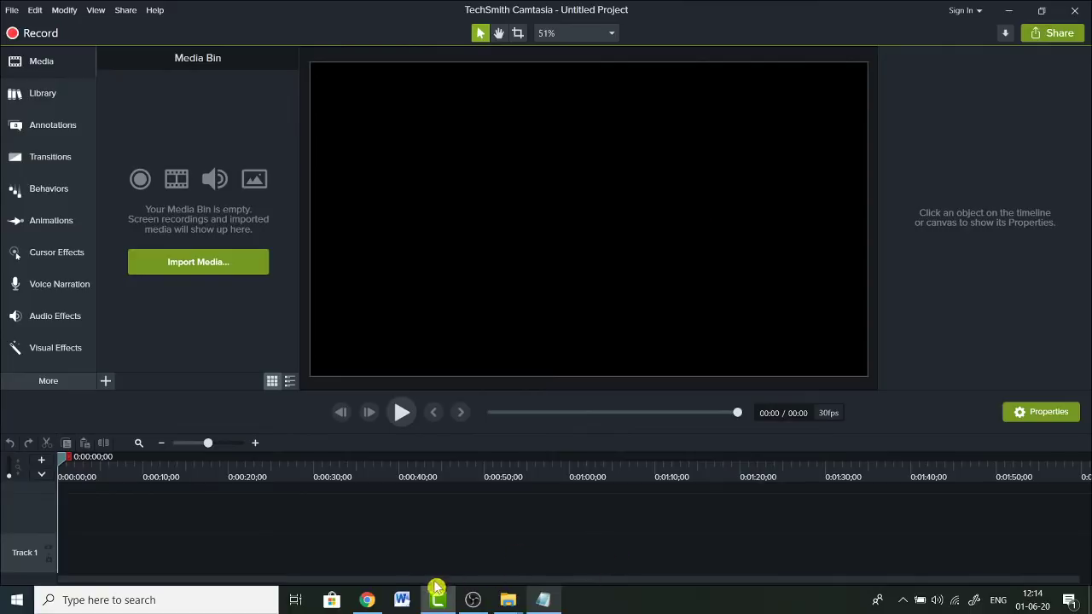
Switch to Chrome, close the Crossword, Demo and older screen recorder tabs, and show the YouTube live stream dashboard.
click(366, 600)
click(780, 8)
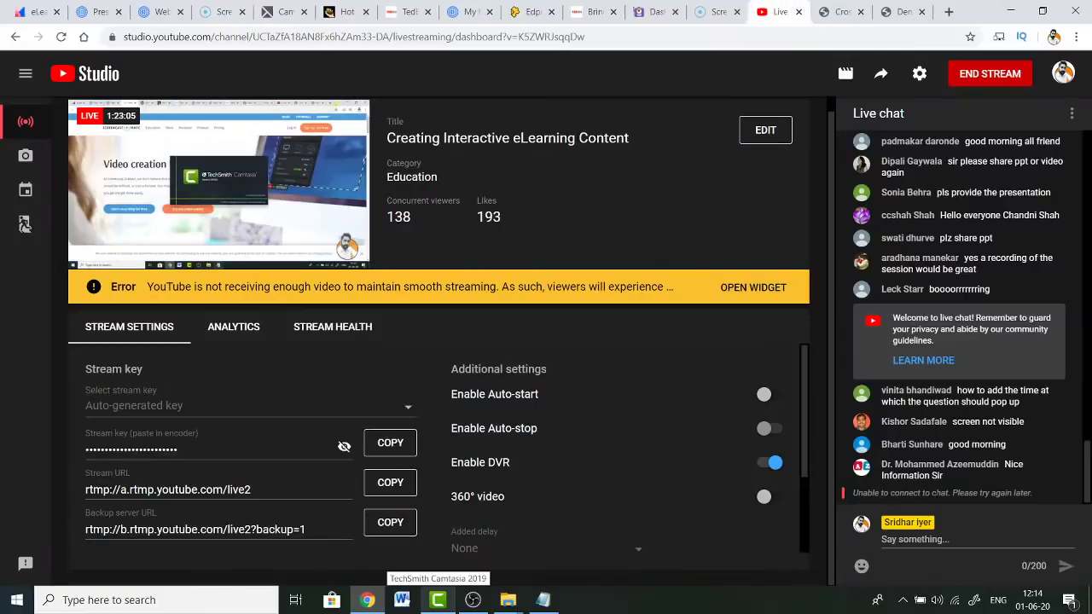
click(845, 13)
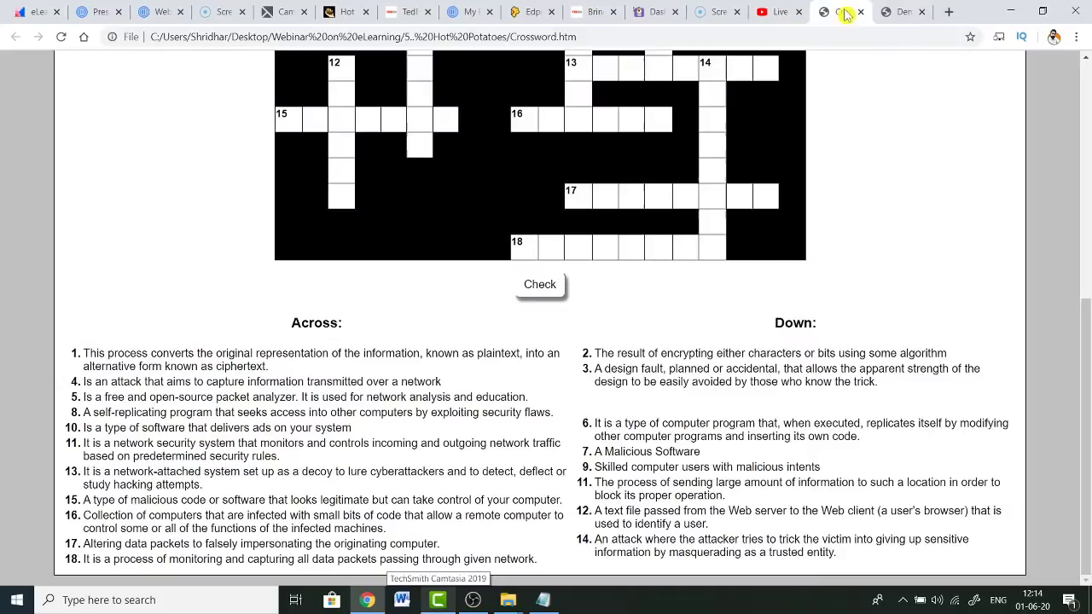
click(859, 12)
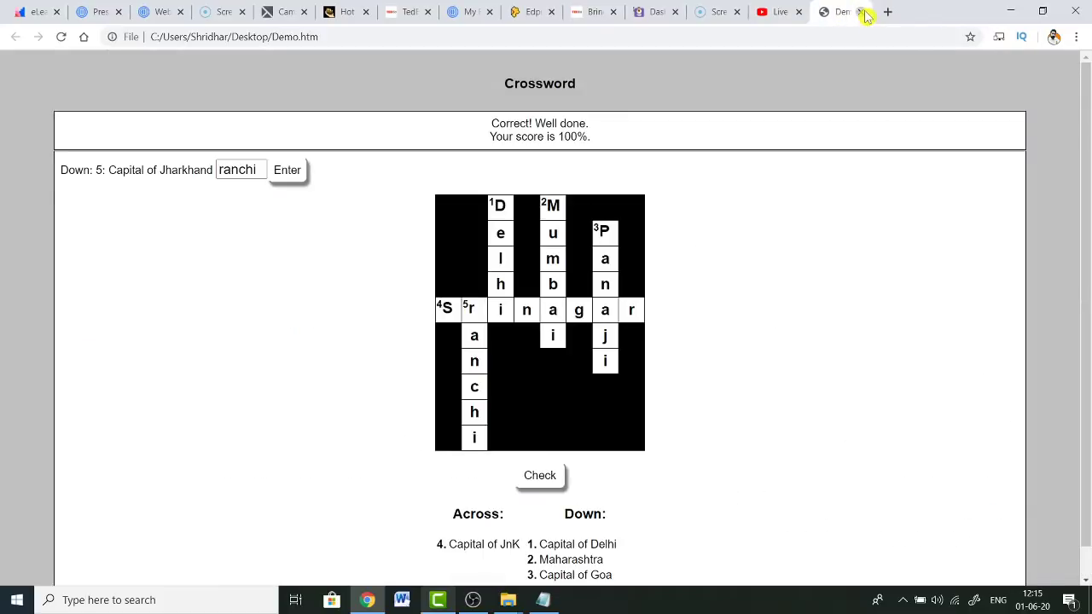
click(859, 12)
click(767, 12)
click(789, 12)
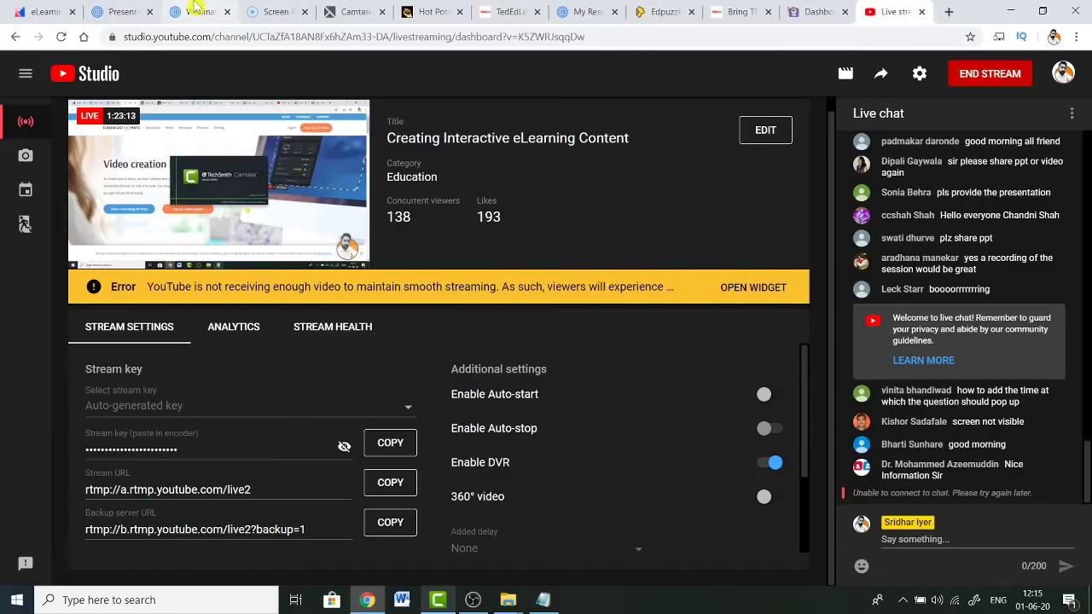
Switch to Camtasia and start a full-screen recording with the audio on and the camera off.
click(438, 600)
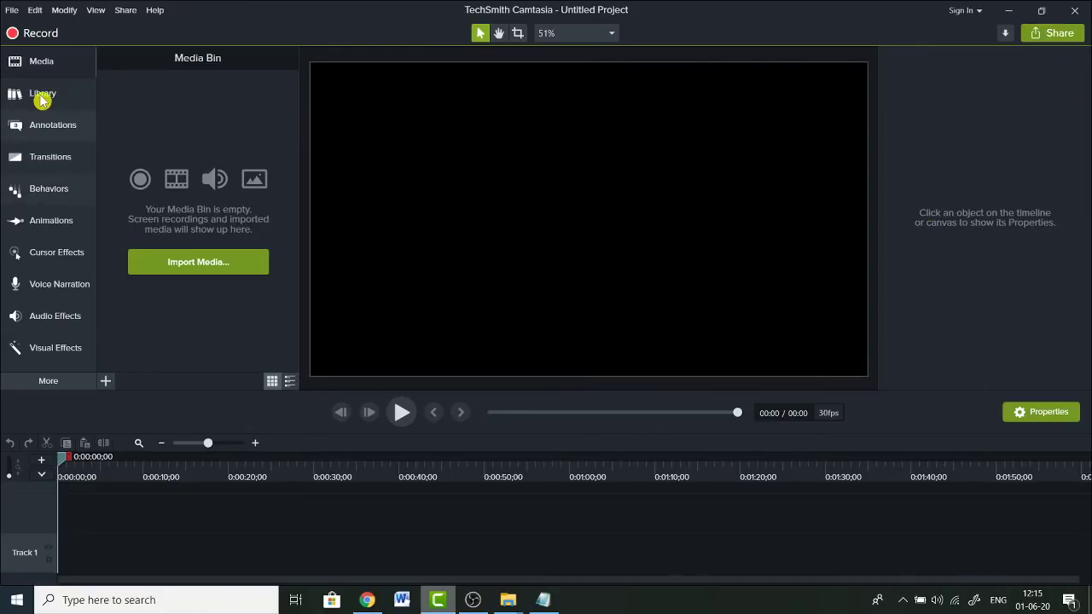
click(32, 32)
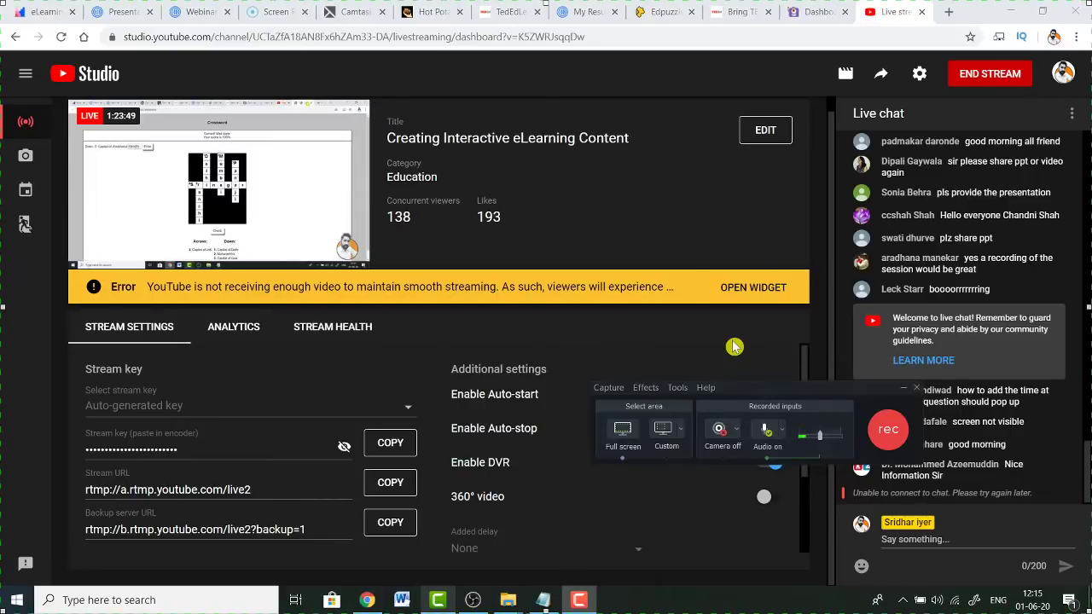
click(888, 429)
Minimize Chrome, go back to the Webinar on eLearning folder in File Explorer and select its first subfolder.
click(1012, 9)
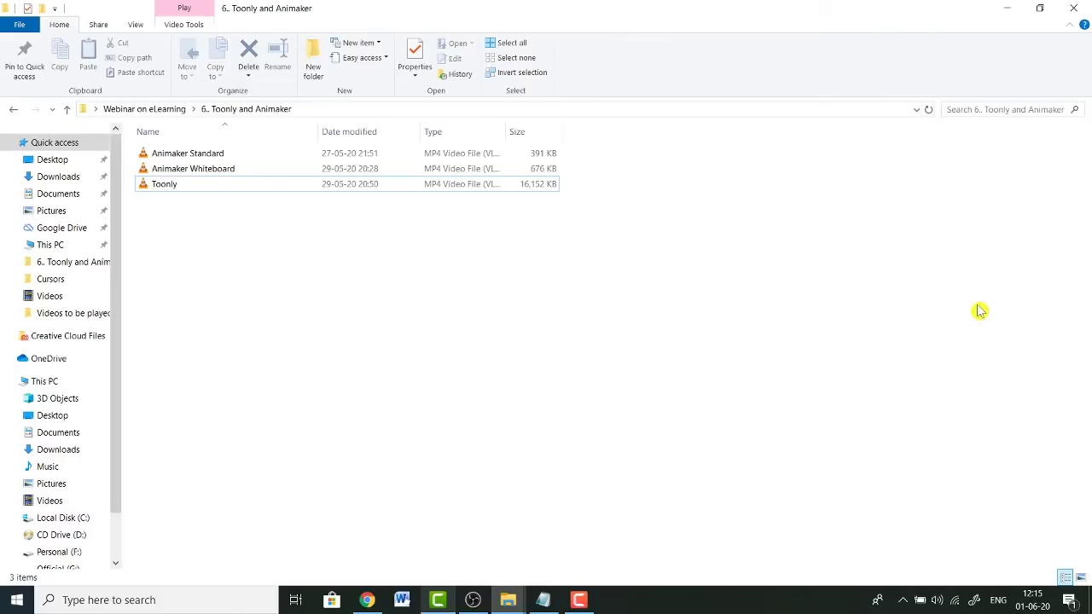
click(14, 110)
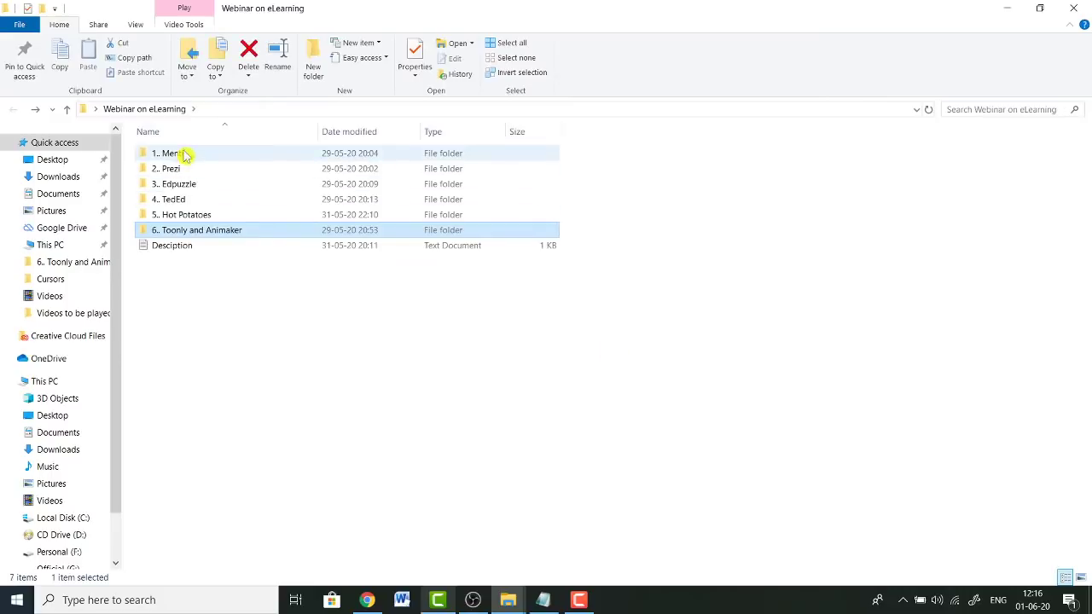
click(183, 154)
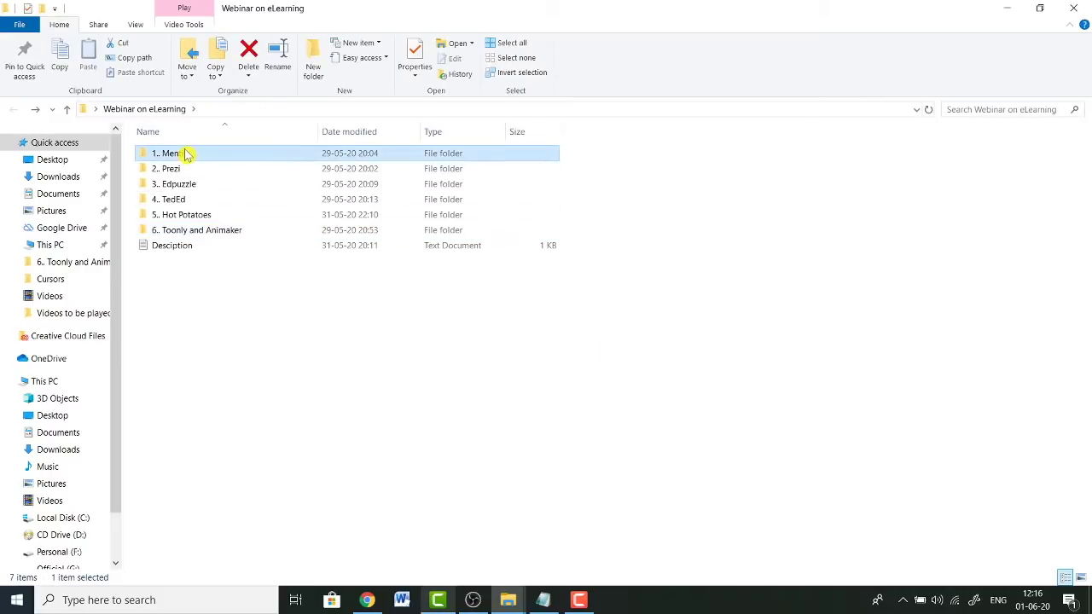
Play the Packet Sniffing Next video from the Videos folder for about 2 s, pause it and close VLC.
click(50, 500)
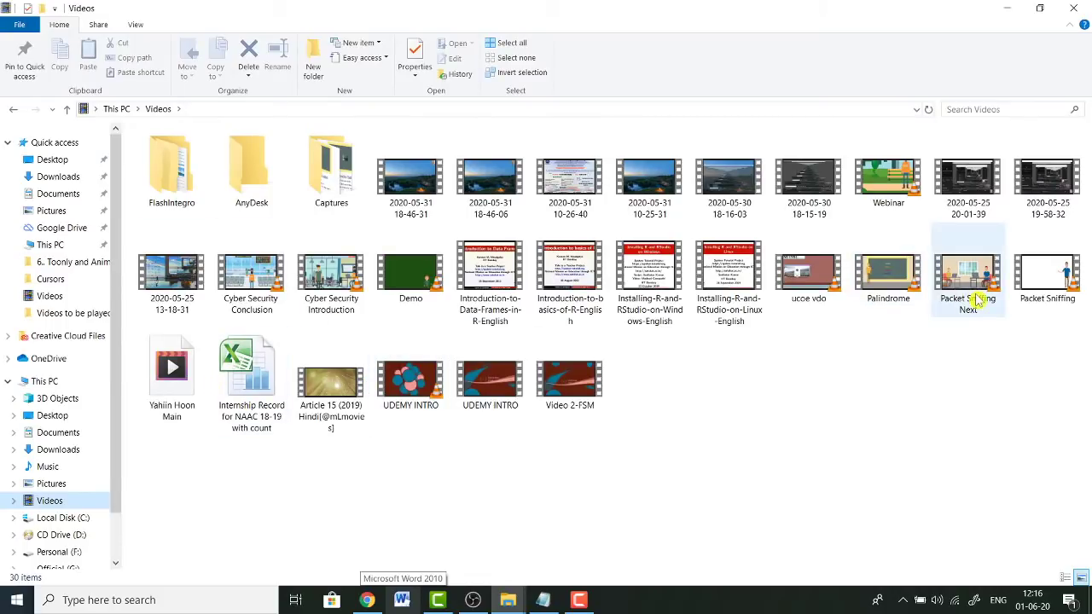
double_click(979, 300)
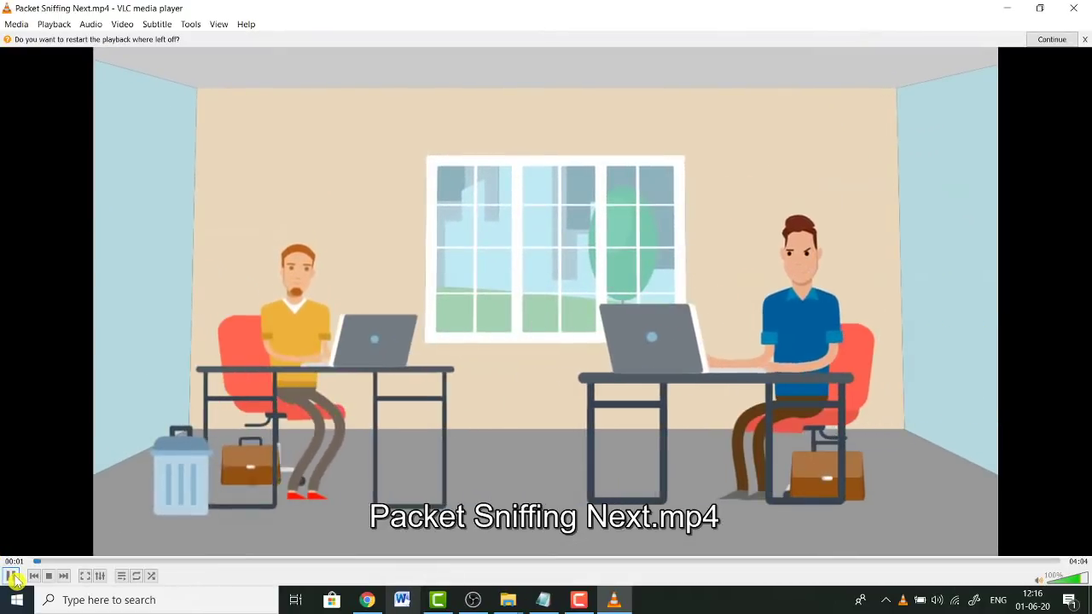
click(11, 575)
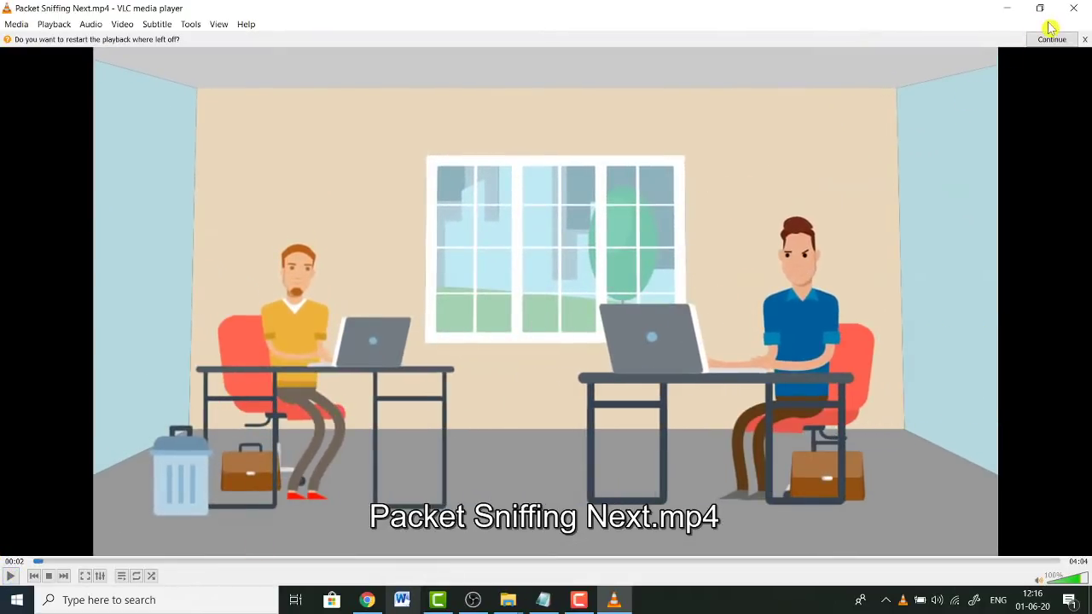
click(1074, 10)
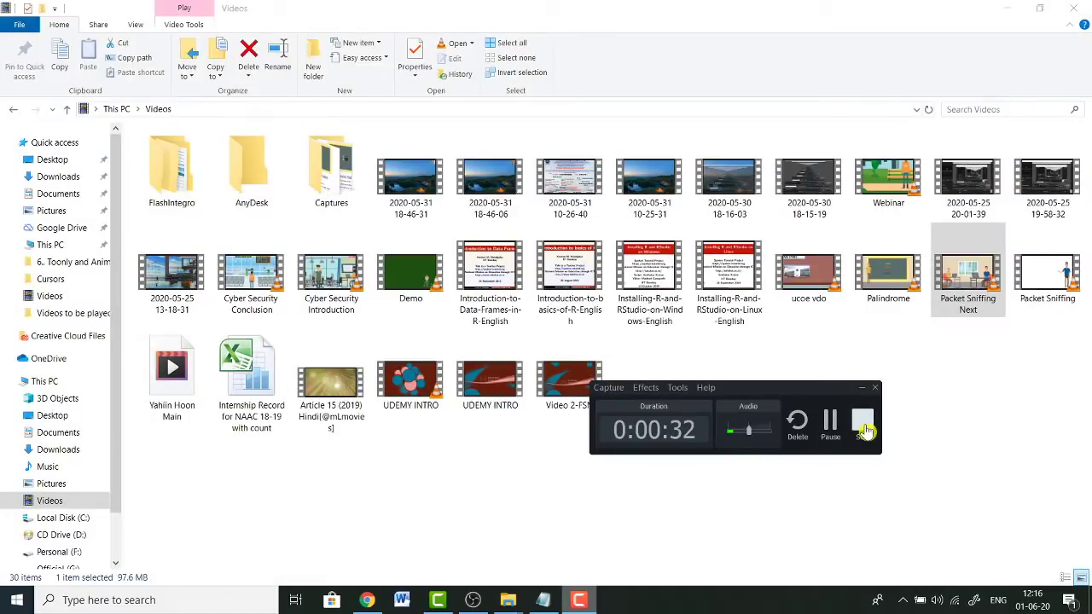
Stop the screen recording and play it back in the Camtasia editor up to about 28 s.
click(865, 430)
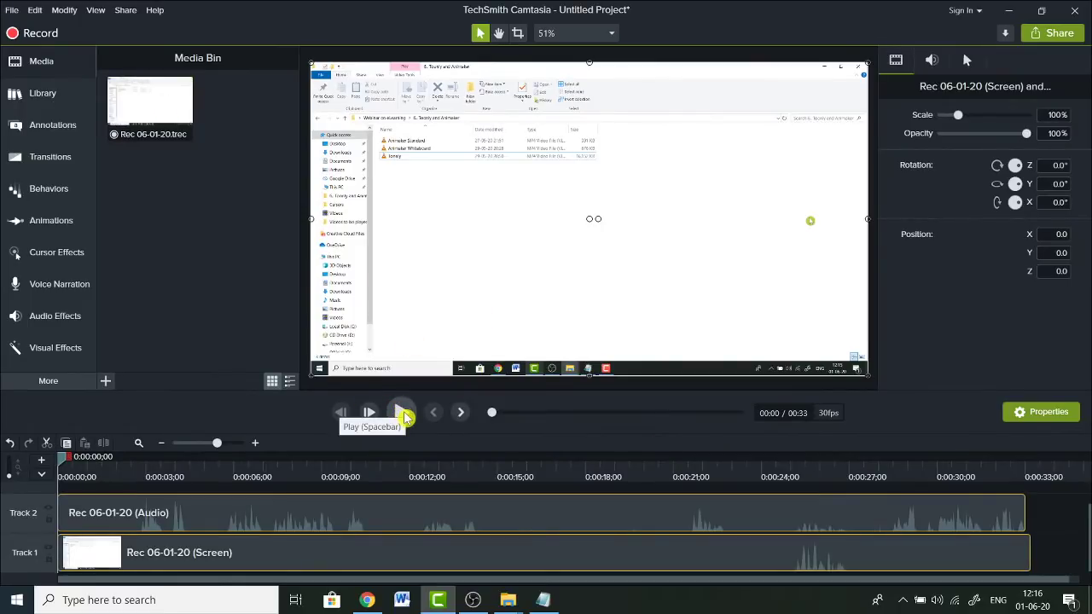
click(402, 413)
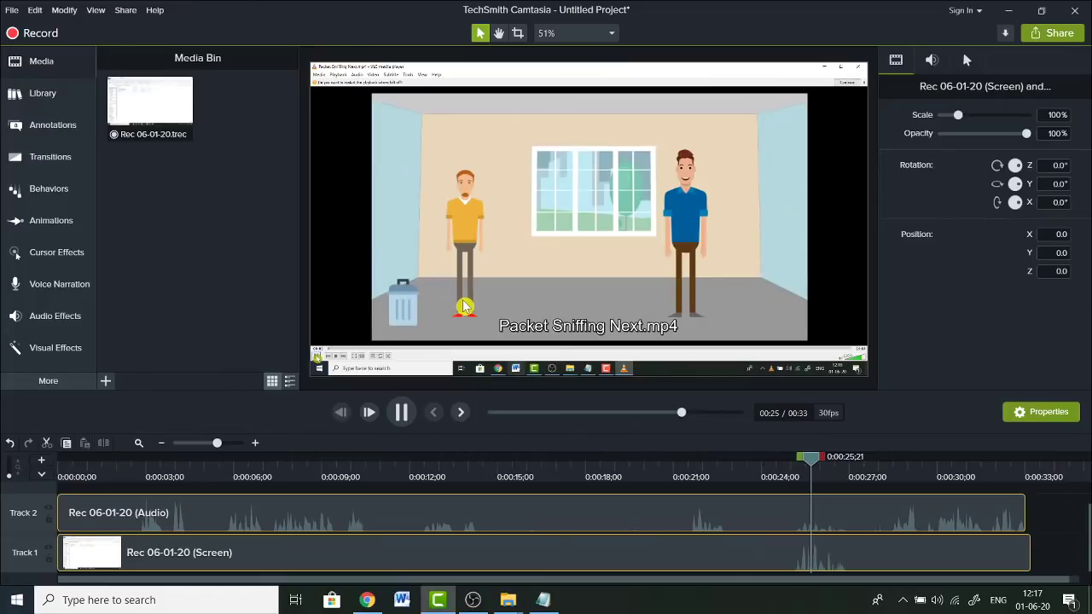
click(401, 412)
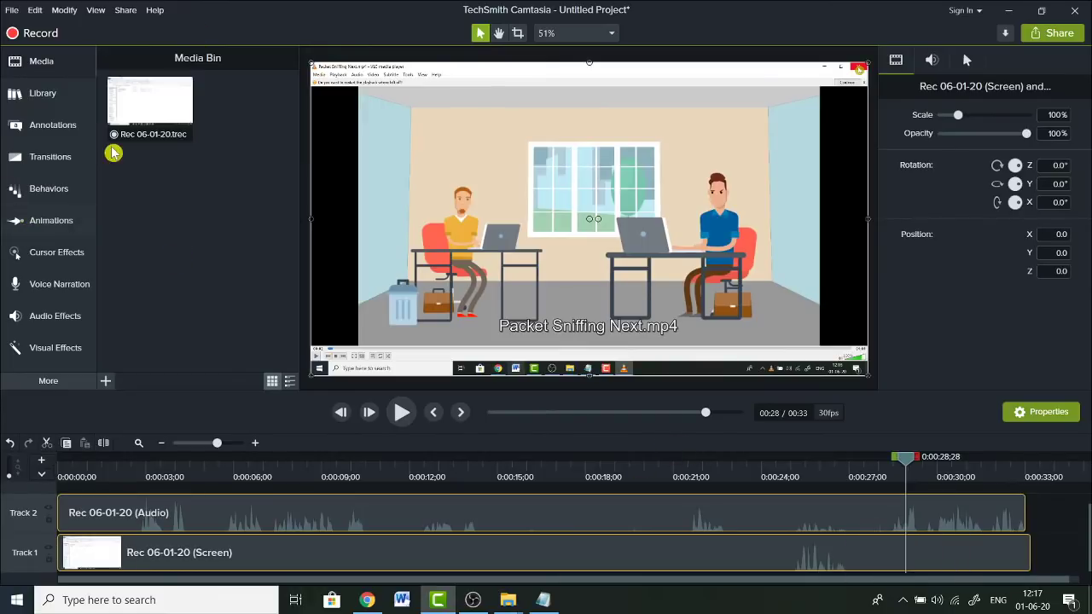
Raise the volume of the audio clip on Track 2 to about 173% and select the screen clip on Track 1.
click(262, 530)
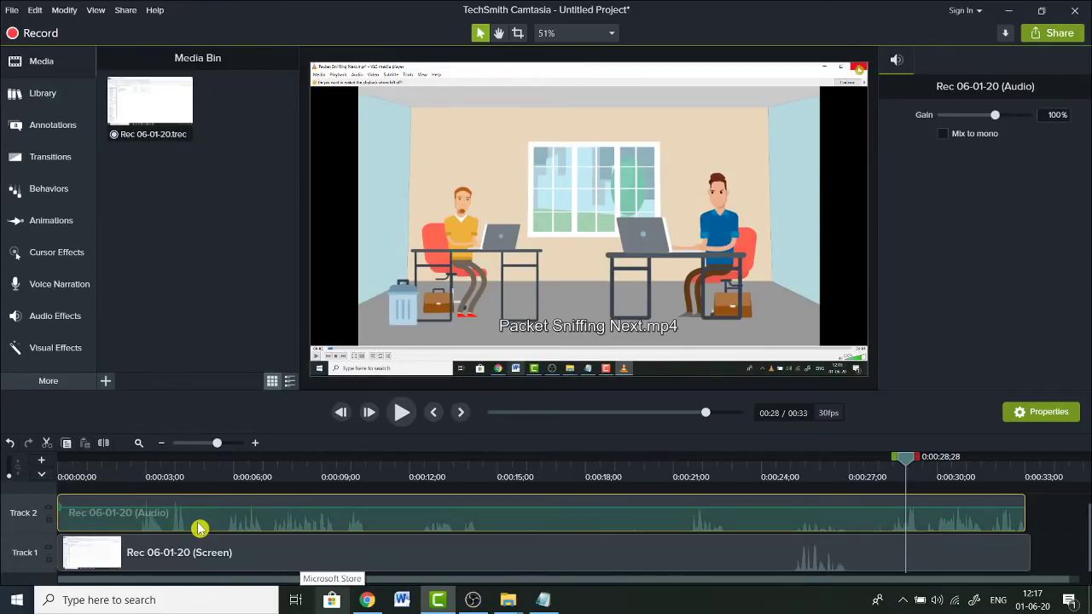
drag(209, 512, 212, 504)
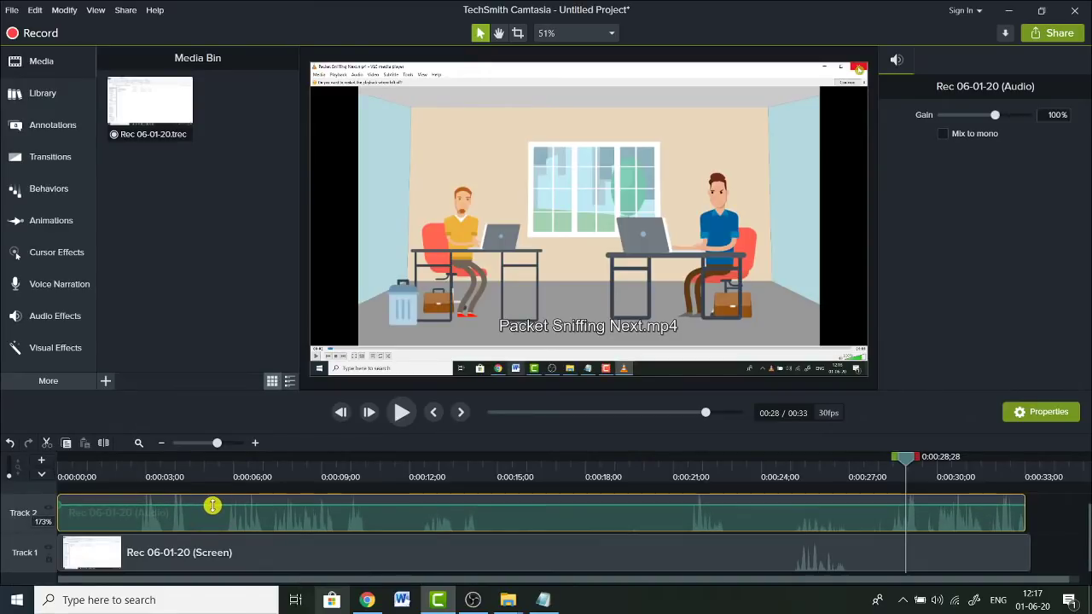
click(187, 554)
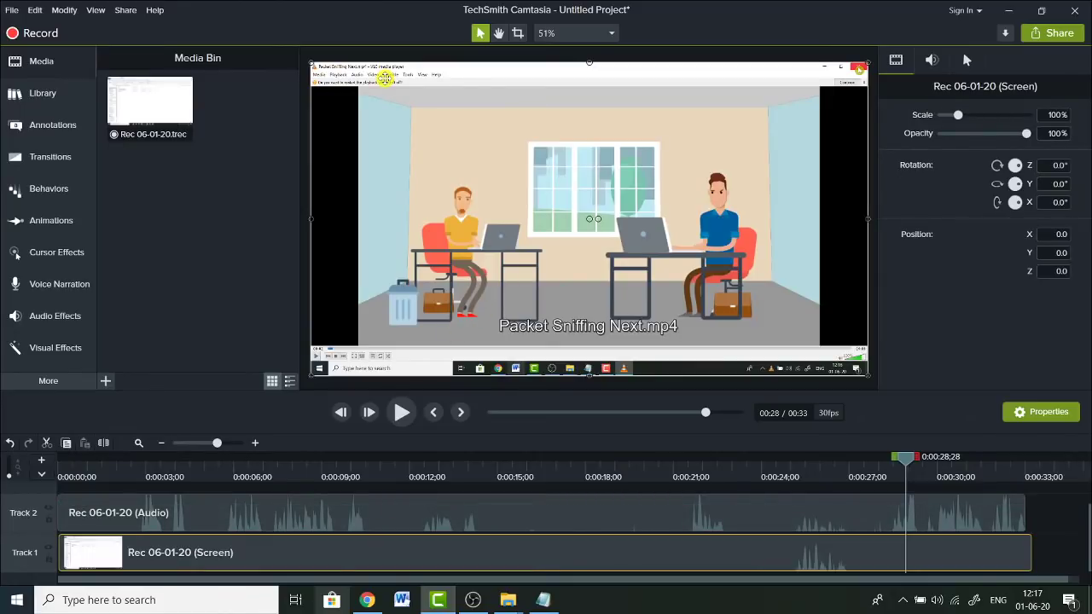
drag(866, 219, 864, 219)
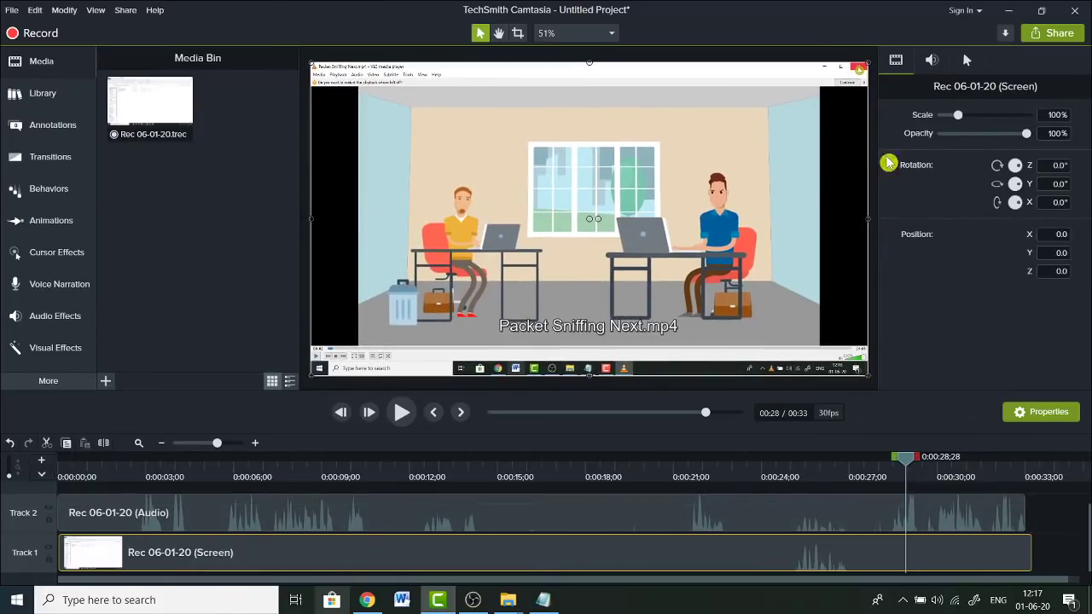
Add a red speech bubble callout above the man in yellow with the text "What exactly is packet Sniffing?".
click(50, 126)
drag(209, 223, 512, 145)
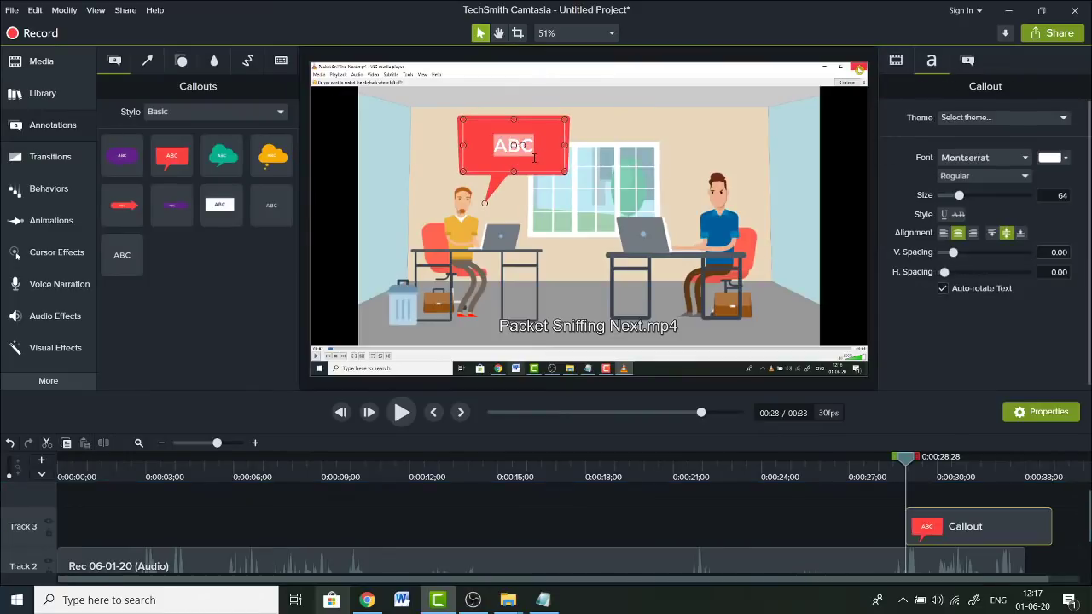
text(What exact)
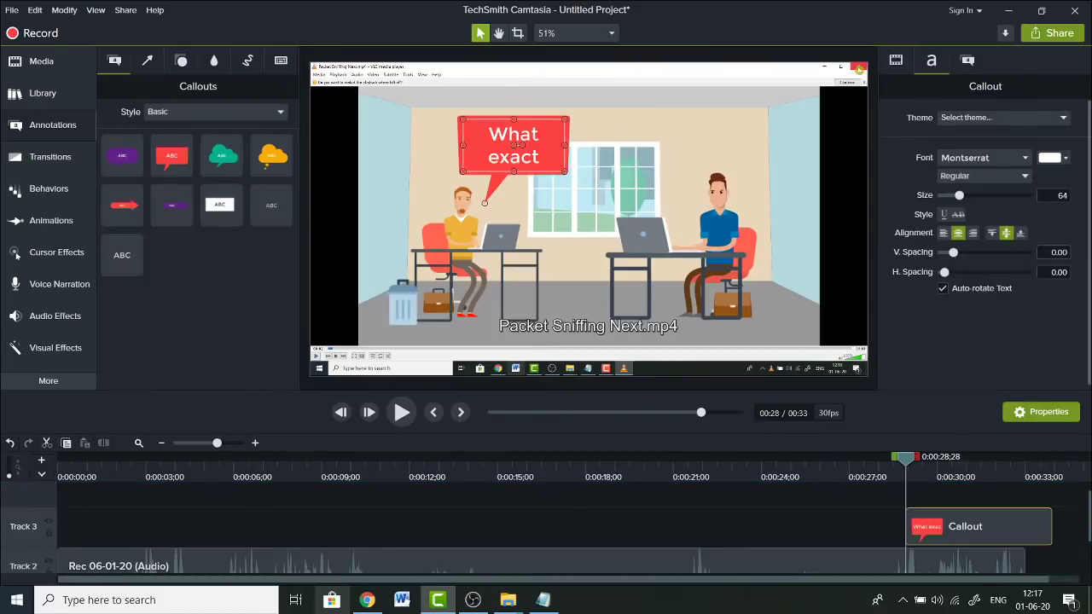
text(ly is)
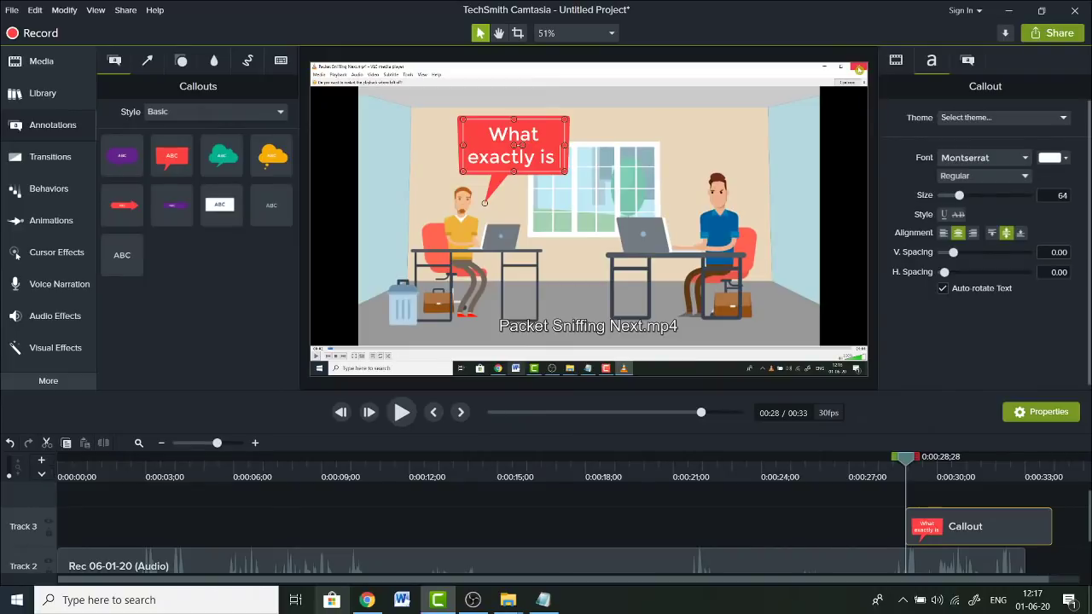
text( packet Sniffing)
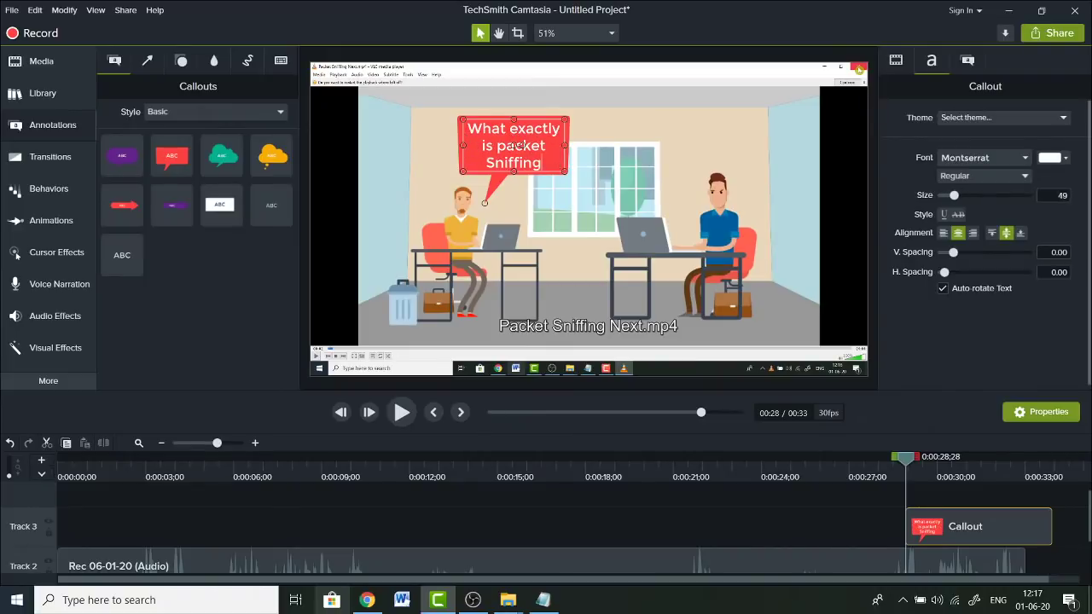
text(?)
click(652, 170)
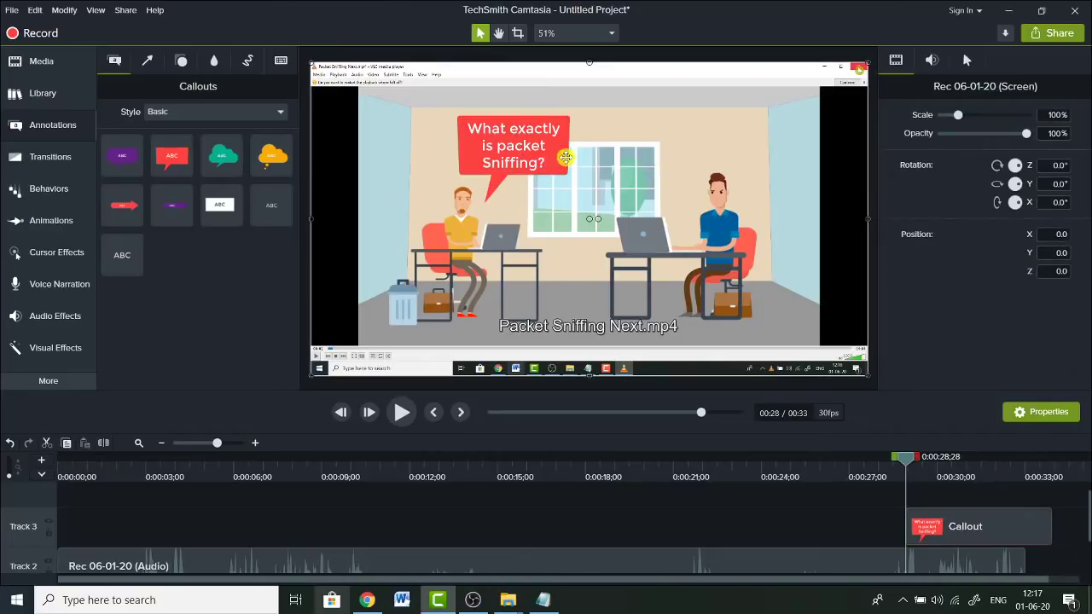
Nudge the speech bubble slightly upward and set its timeline clip to run from about 2.5 s to about 9.9 s.
click(535, 158)
drag(535, 158, 536, 154)
drag(959, 537, 205, 538)
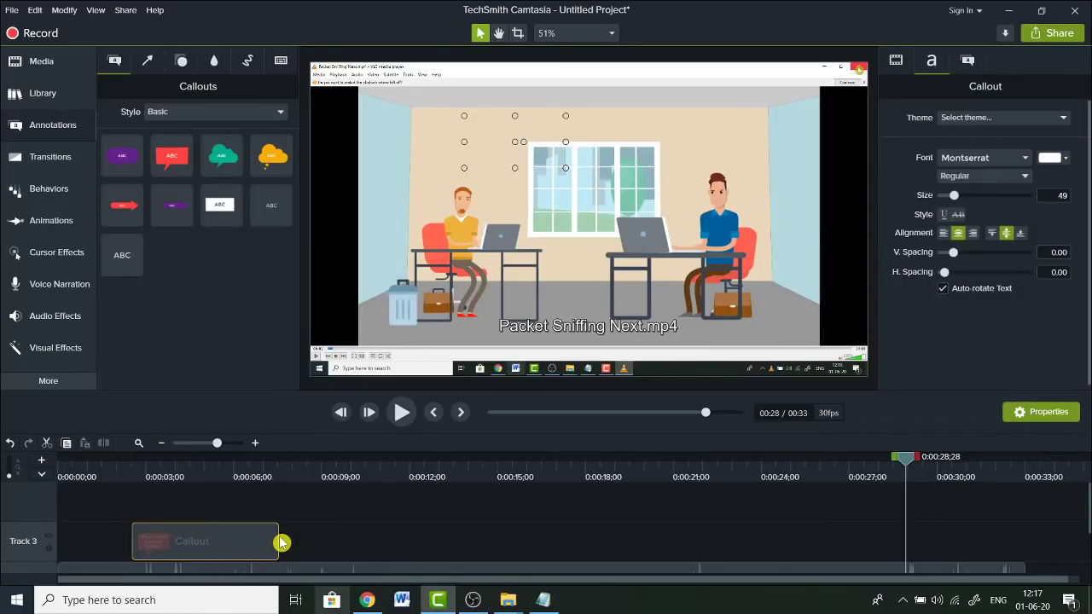
drag(280, 541, 348, 541)
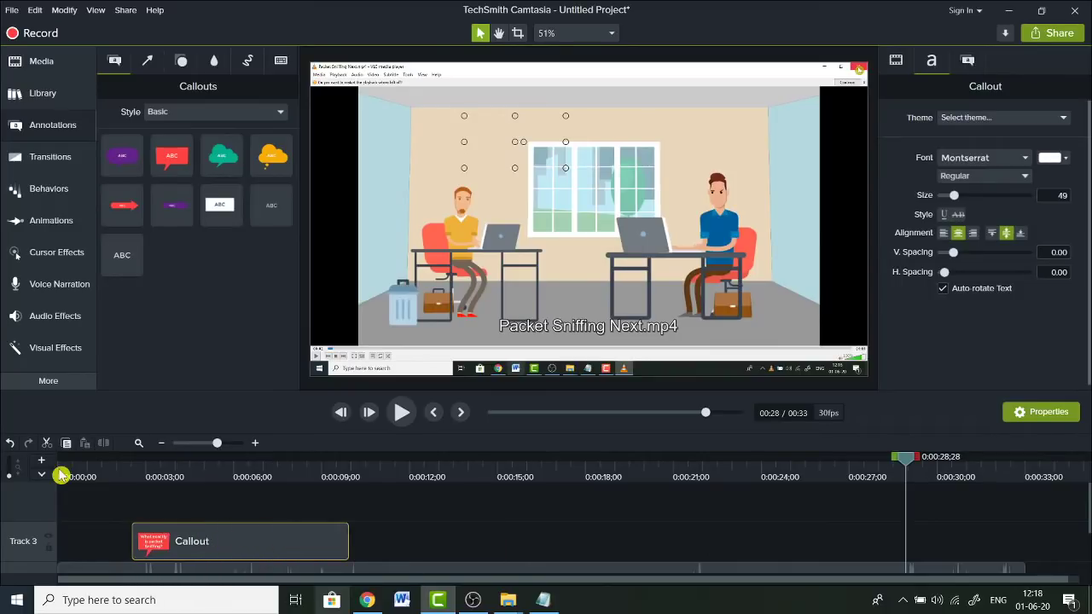
Play the start of the project and move the callout clip on Track 3 to begin at about 6.7 s.
click(62, 475)
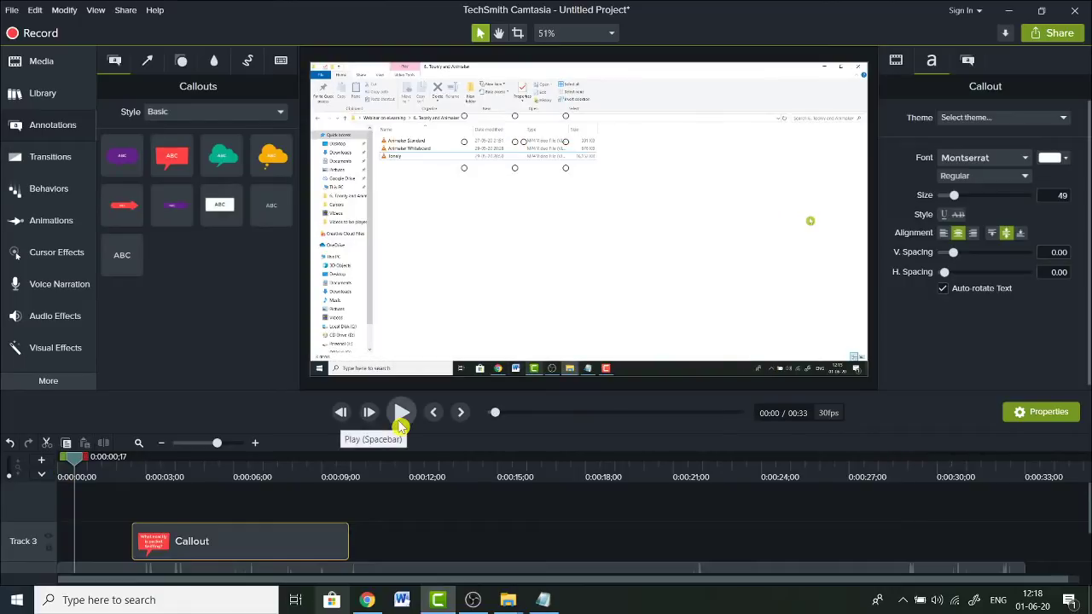
click(402, 413)
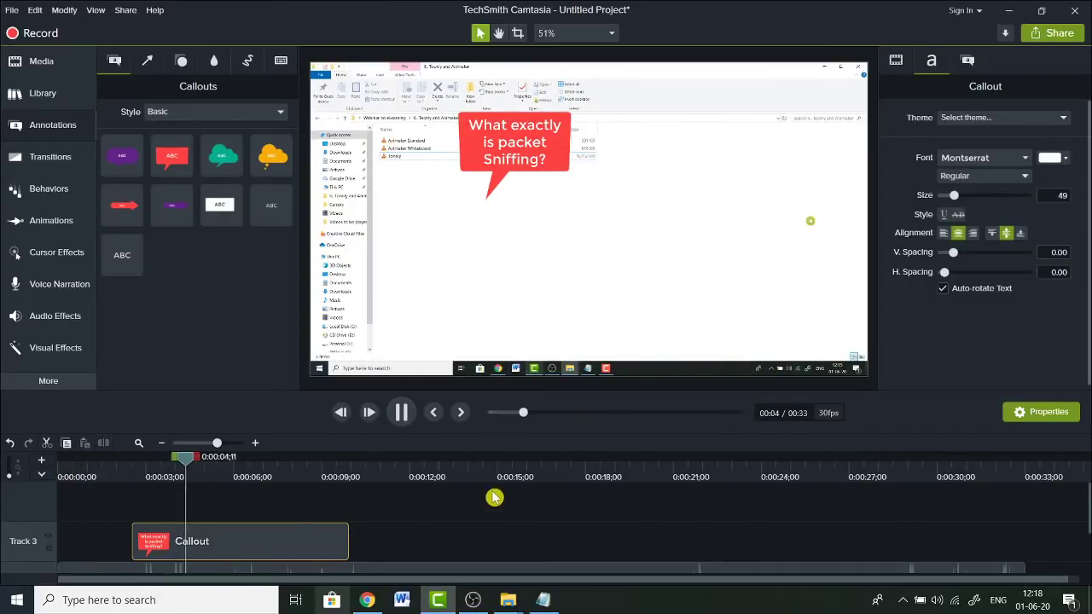
click(401, 413)
drag(299, 541, 423, 546)
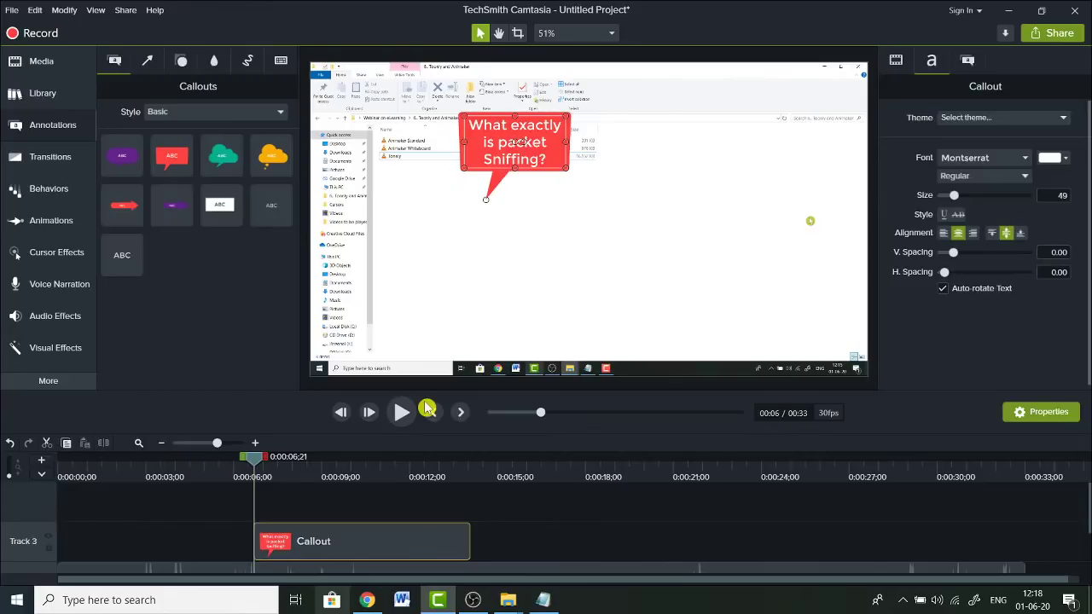
click(401, 413)
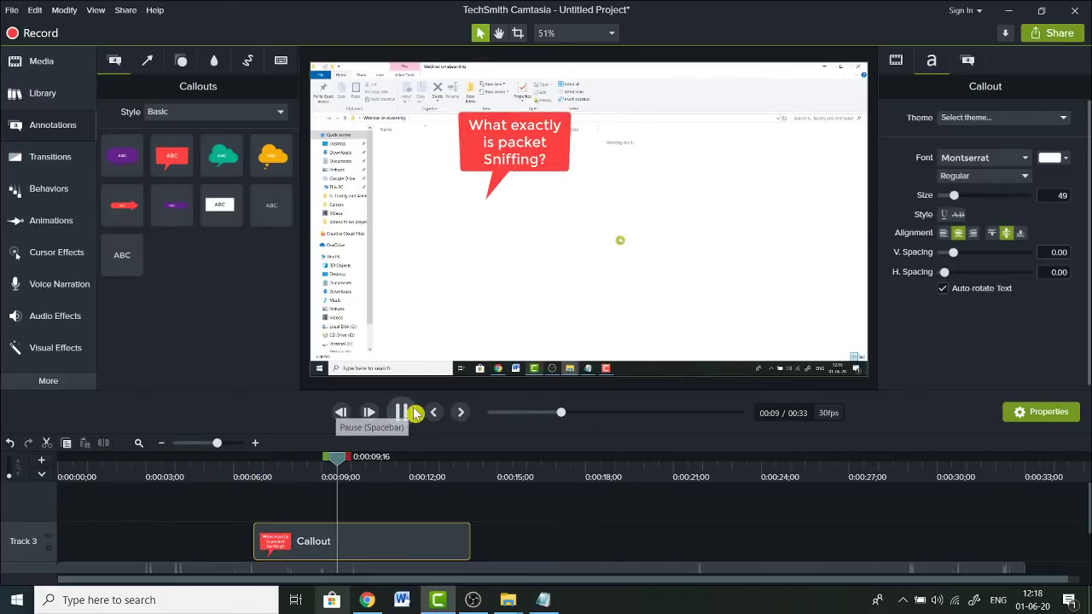
click(403, 413)
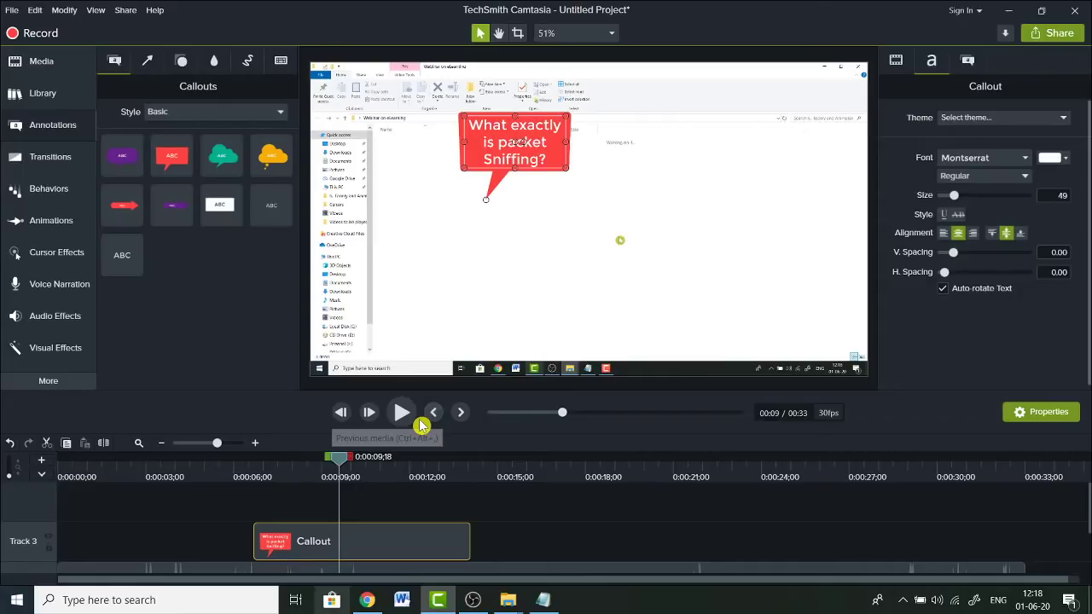
Remove the callout from the timeline, split all tracks at 0:00:09;18, and select the second screen clip on Track 1.
drag(419, 541, 336, 458)
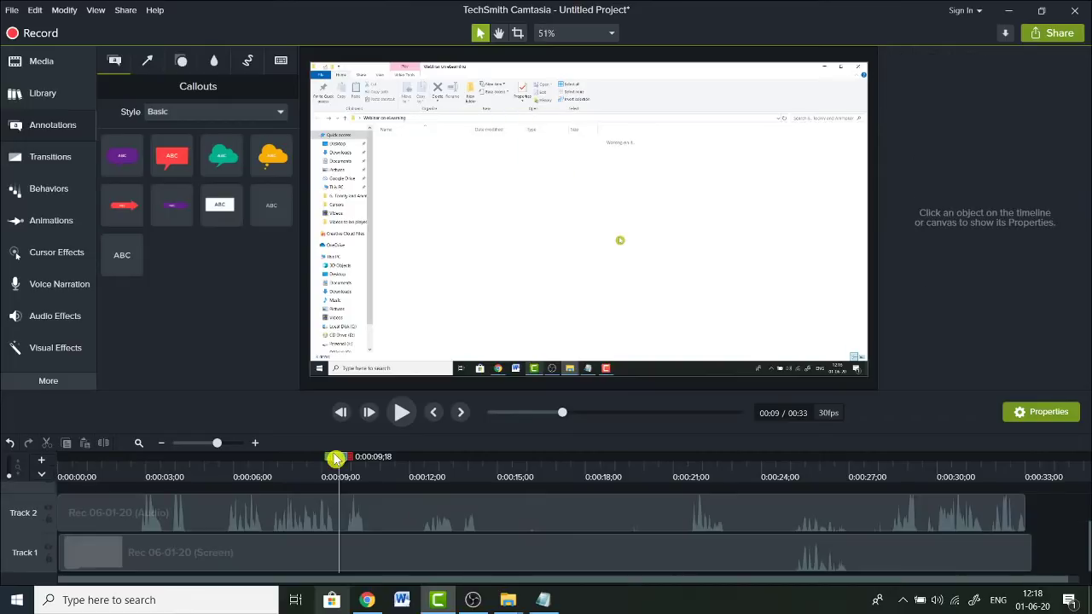
right_click(335, 459)
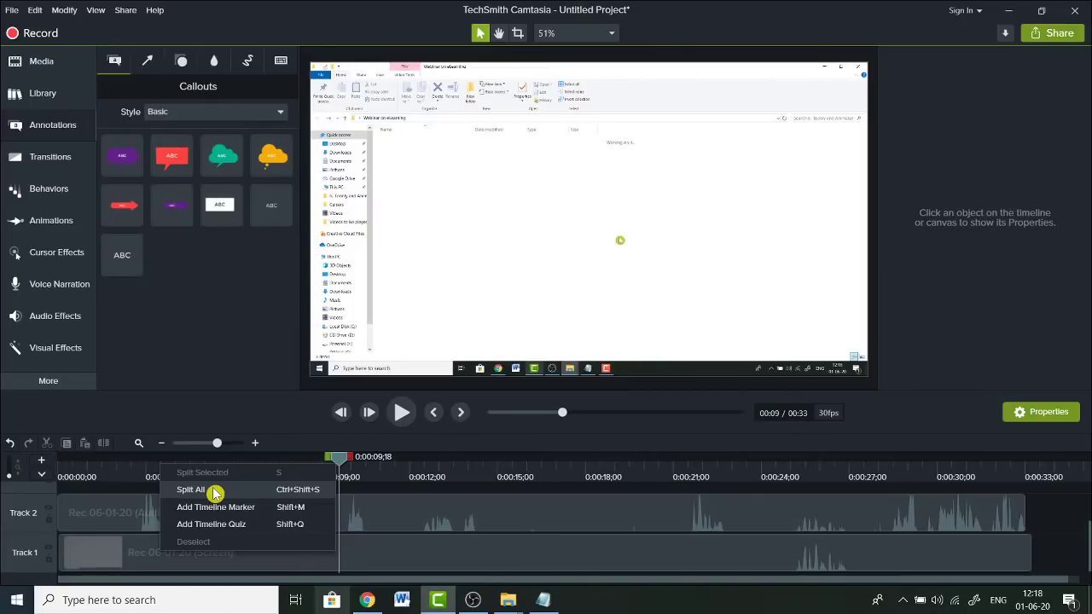
click(215, 493)
drag(570, 555, 446, 558)
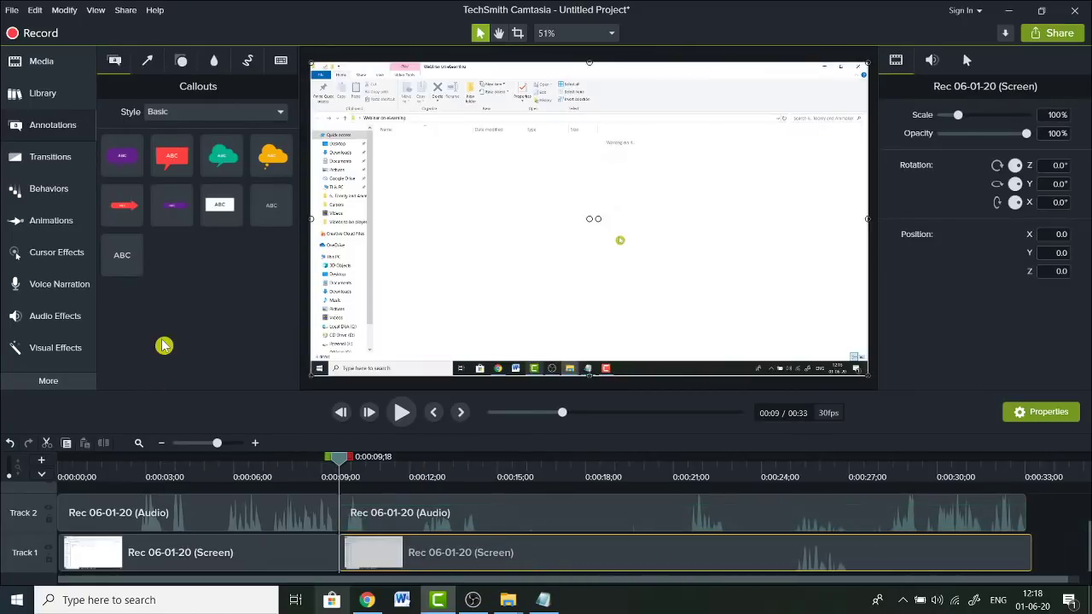
Add a Ripple transition at the cut between the two screen clips on Track 1 and play it back.
click(38, 159)
scroll(212, 259, down, 2)
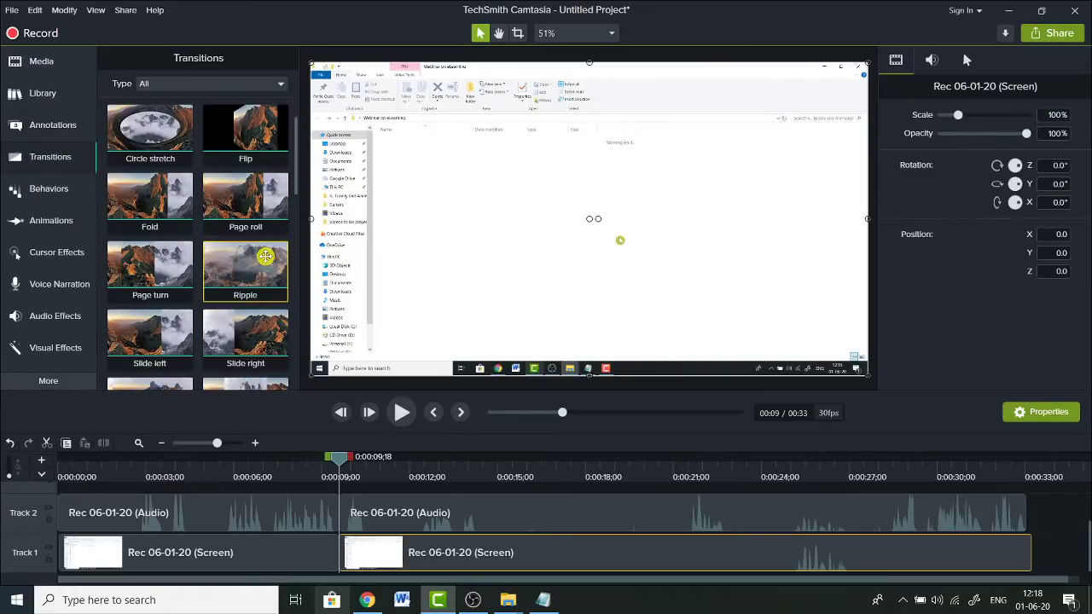
drag(265, 256, 341, 551)
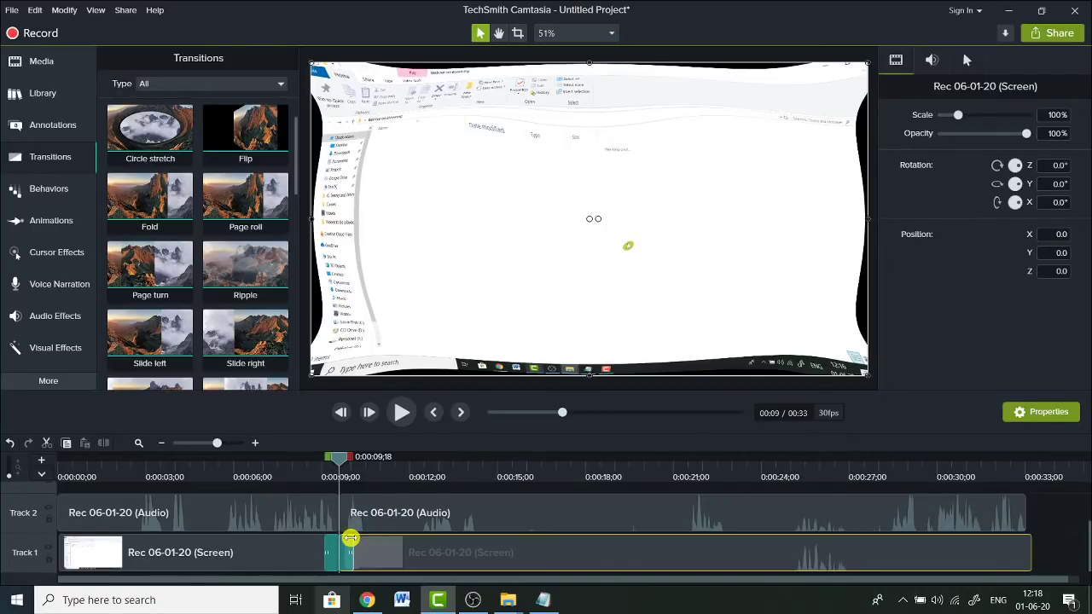
drag(350, 538, 307, 475)
click(400, 413)
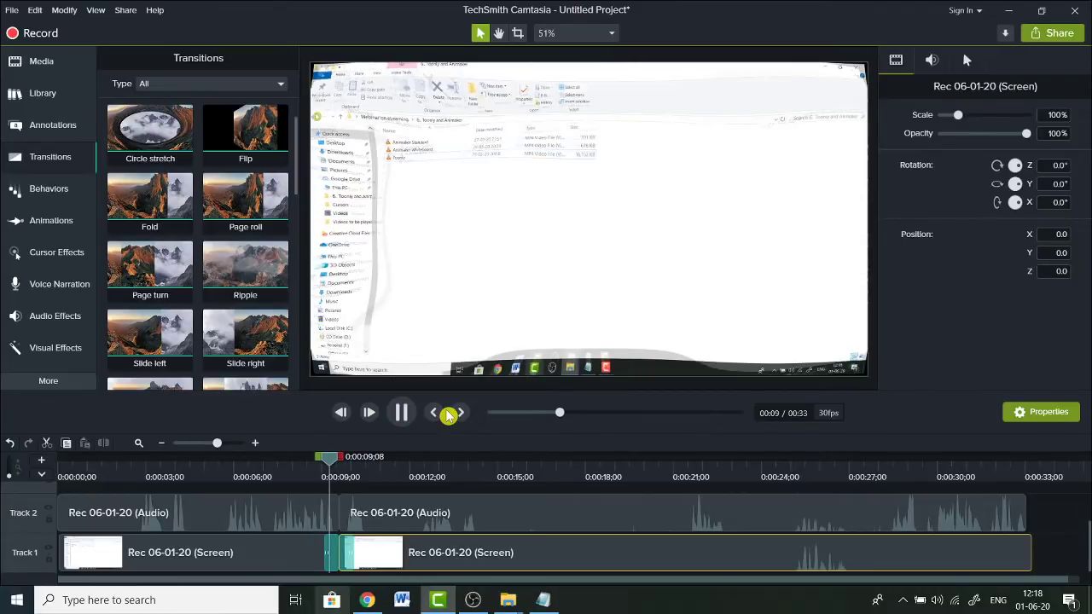
click(402, 413)
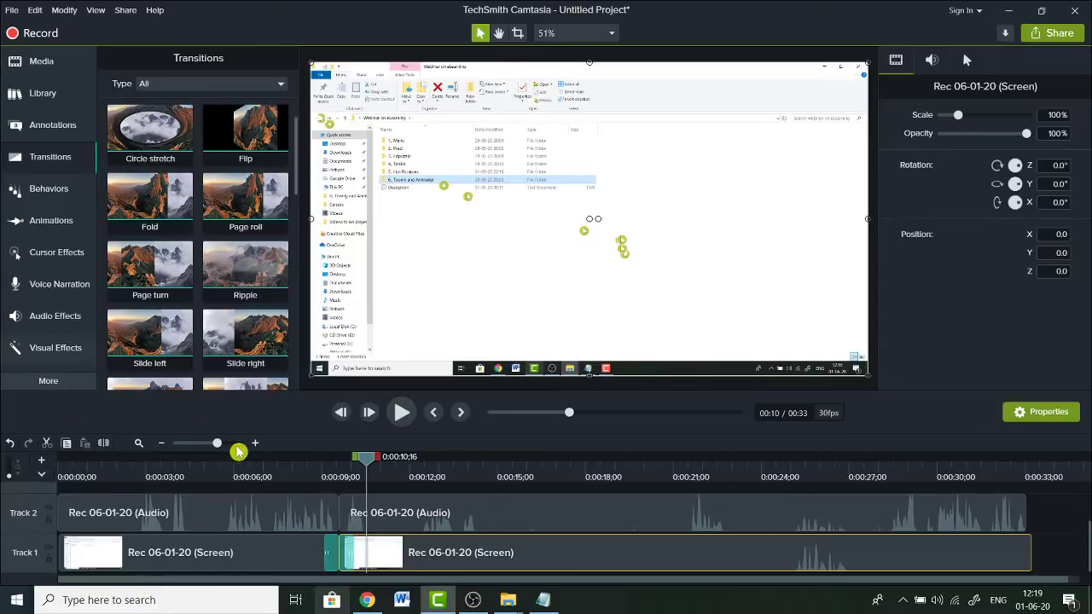
Look through further transitions and replay the video across the cut on Track 1.
scroll(261, 358, down, 1)
scroll(267, 261, down, 3)
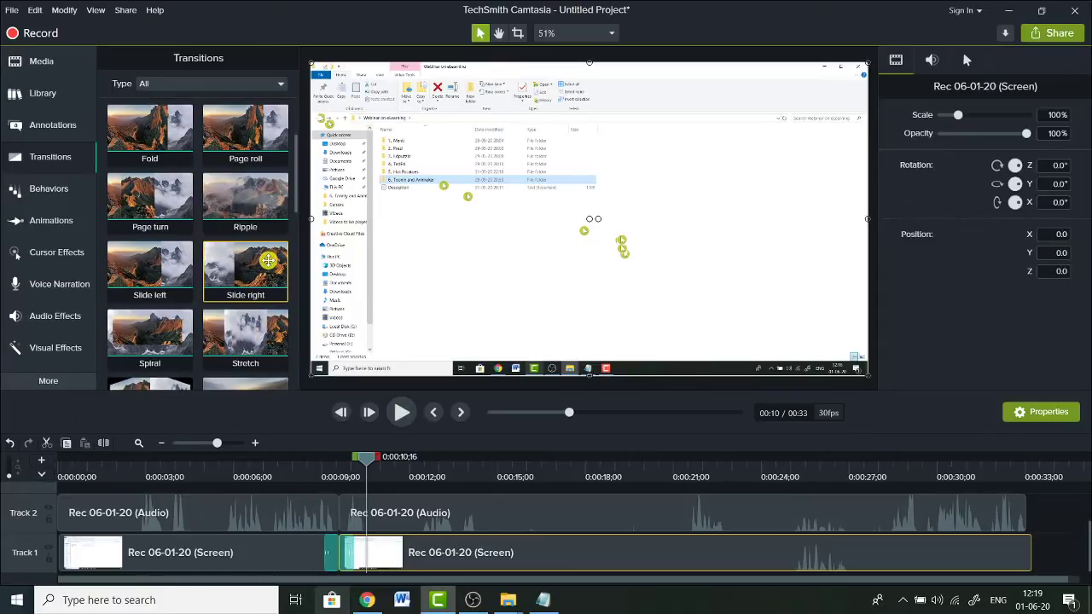
click(311, 468)
click(399, 419)
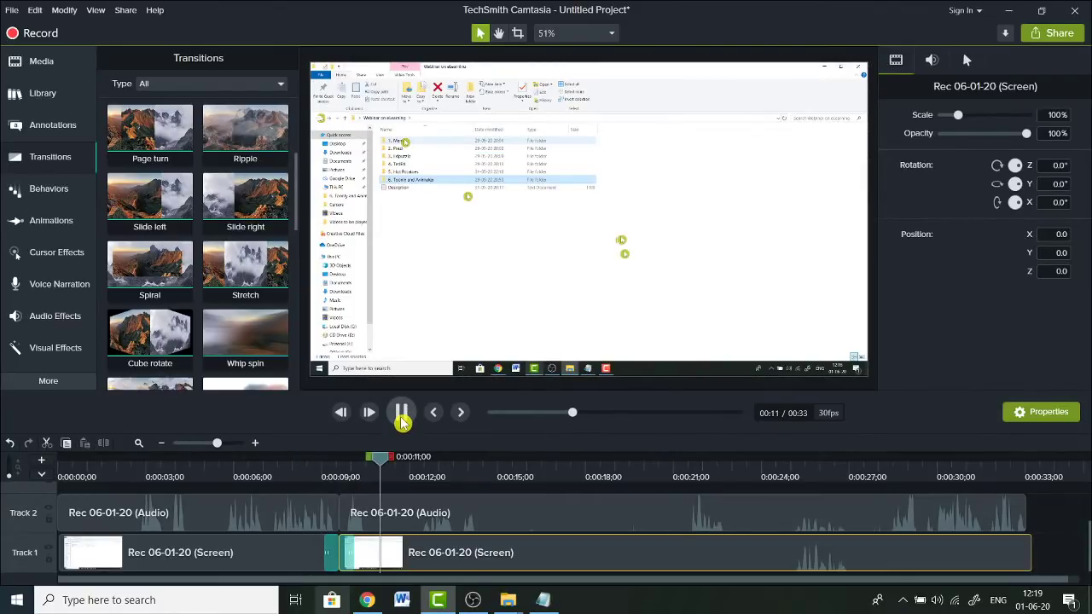
click(403, 423)
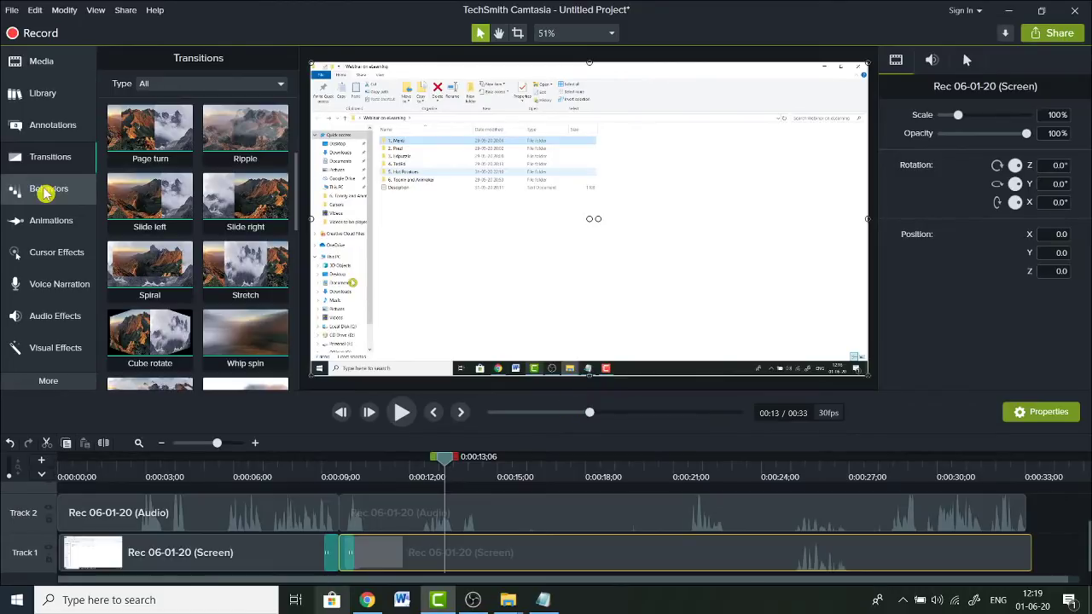
Apply the Cursor Highlight effect to the first screen clip on Track 1 and play back the result.
click(56, 252)
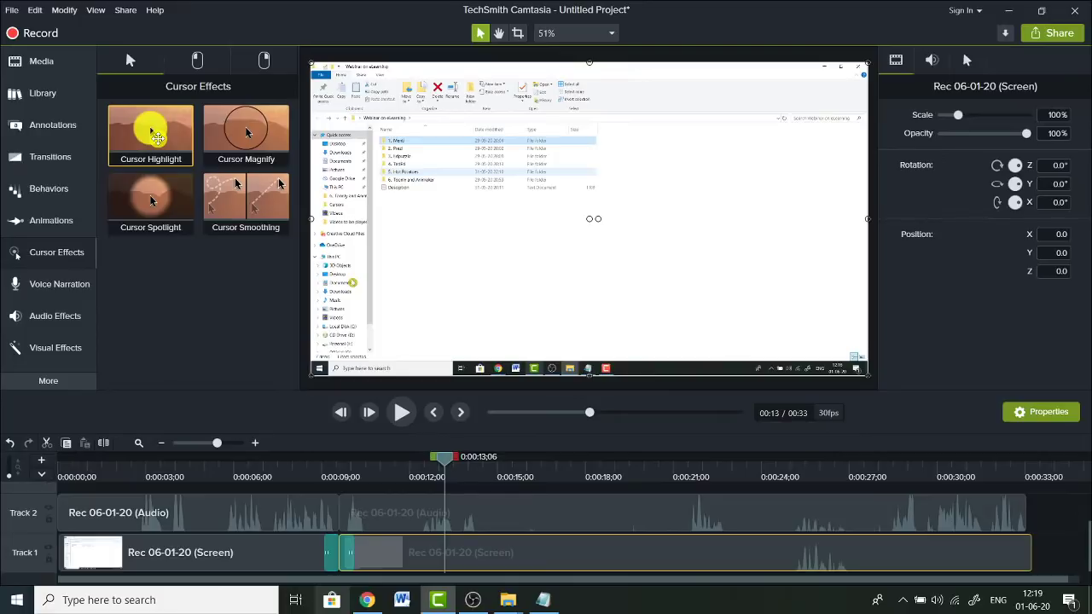
mouse_move(158, 138)
mouse_down()
mouse_move(208, 554)
mouse_move(220, 556)
mouse_up()
click(92, 476)
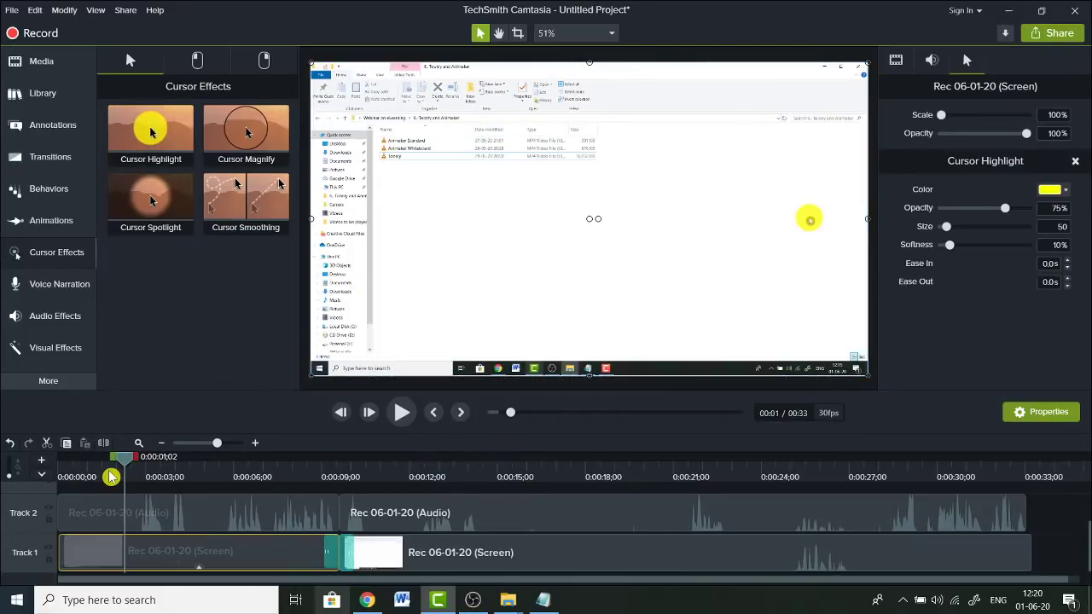
click(401, 412)
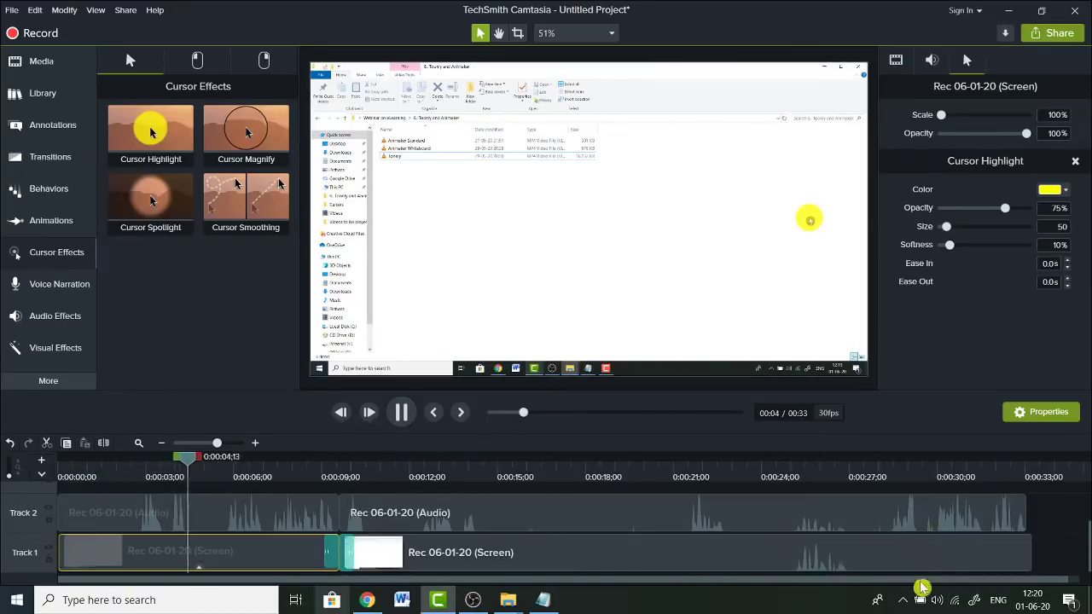
click(401, 414)
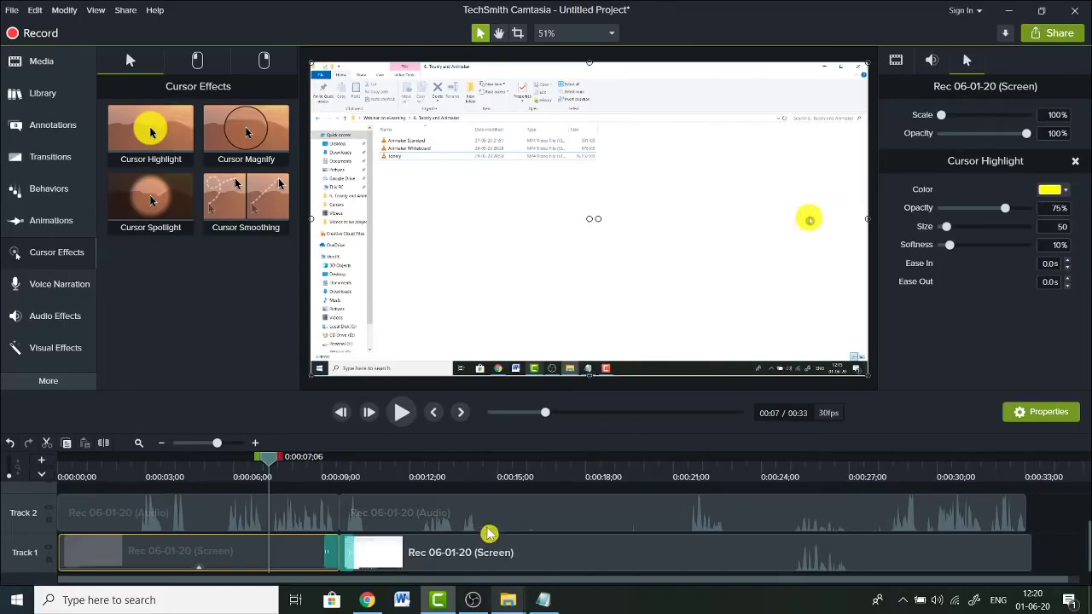
click(402, 414)
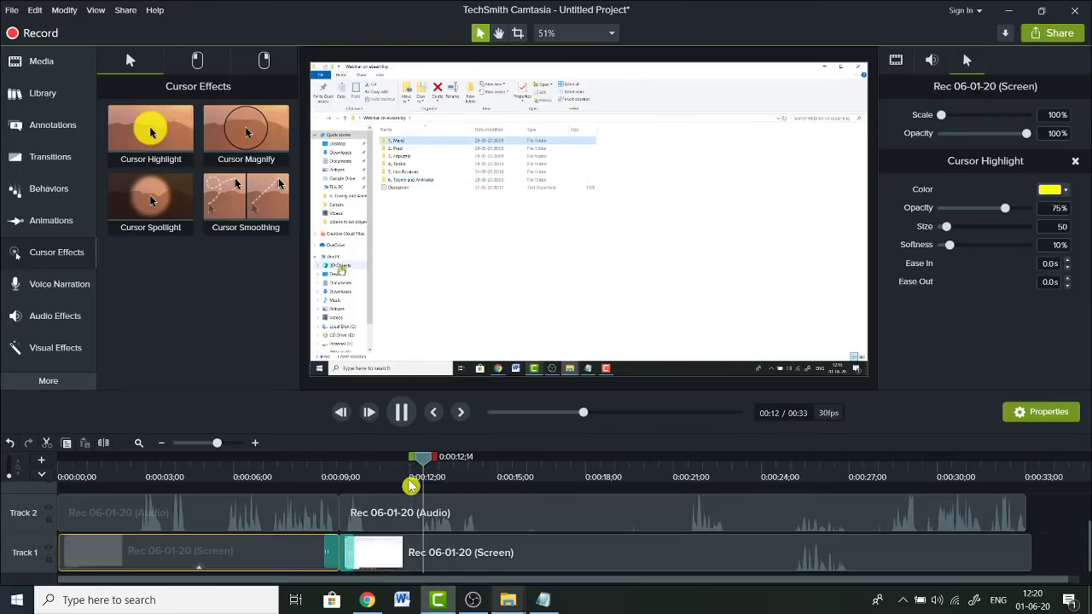
click(651, 261)
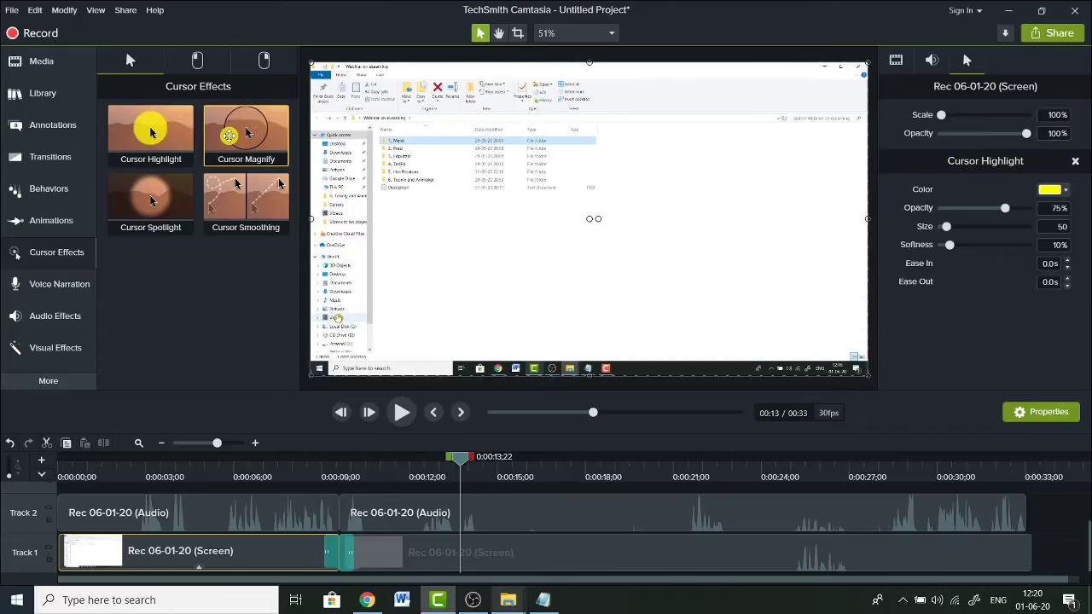
Apply the Cursor Magnify effect to the first screen clip on Track 1 and preview it from about 5 s.
drag(228, 135, 187, 551)
click(219, 475)
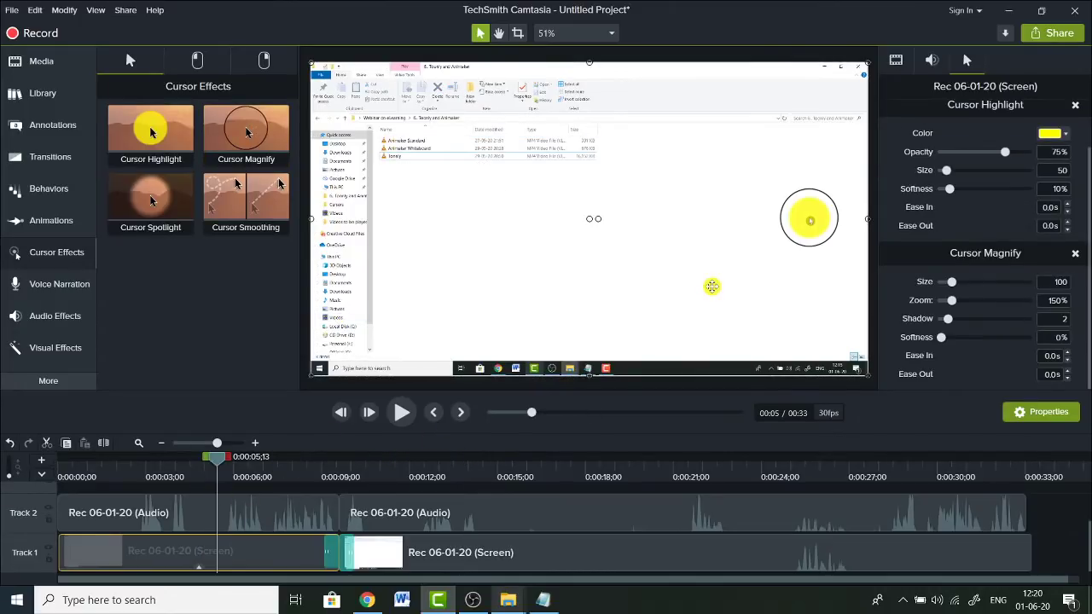
click(394, 413)
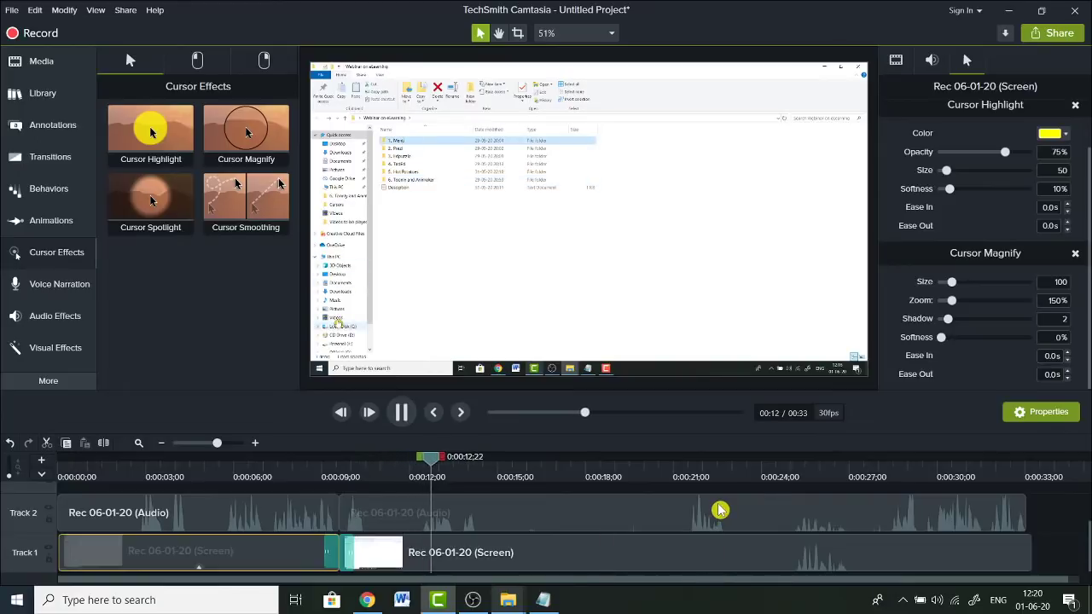
key(space)
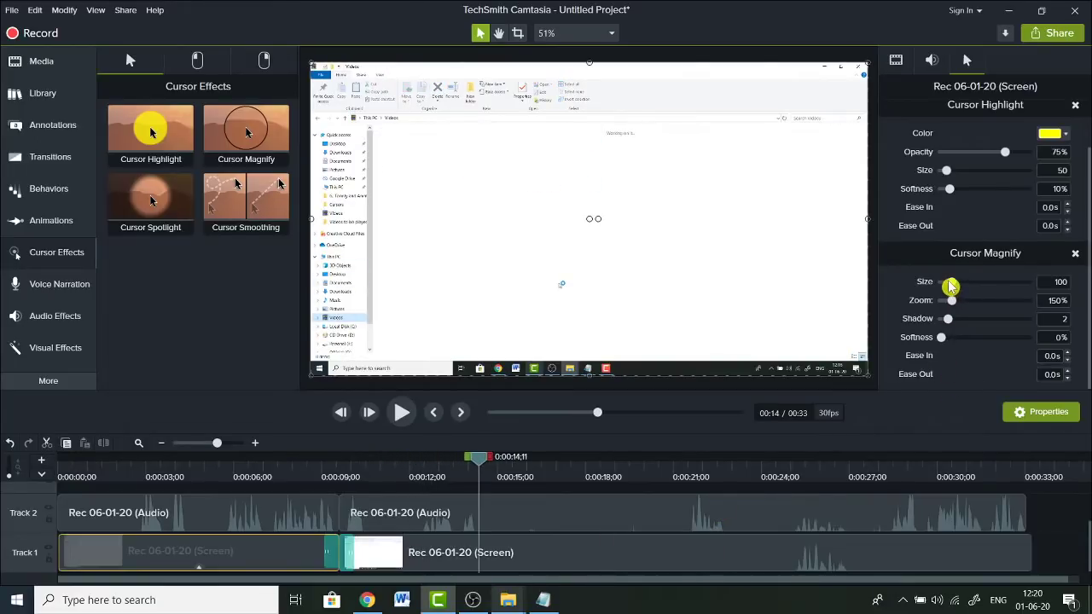
Set the Cursor Magnify size to 260 and continue the playback up to about 19 s.
drag(952, 281, 969, 288)
key(space)
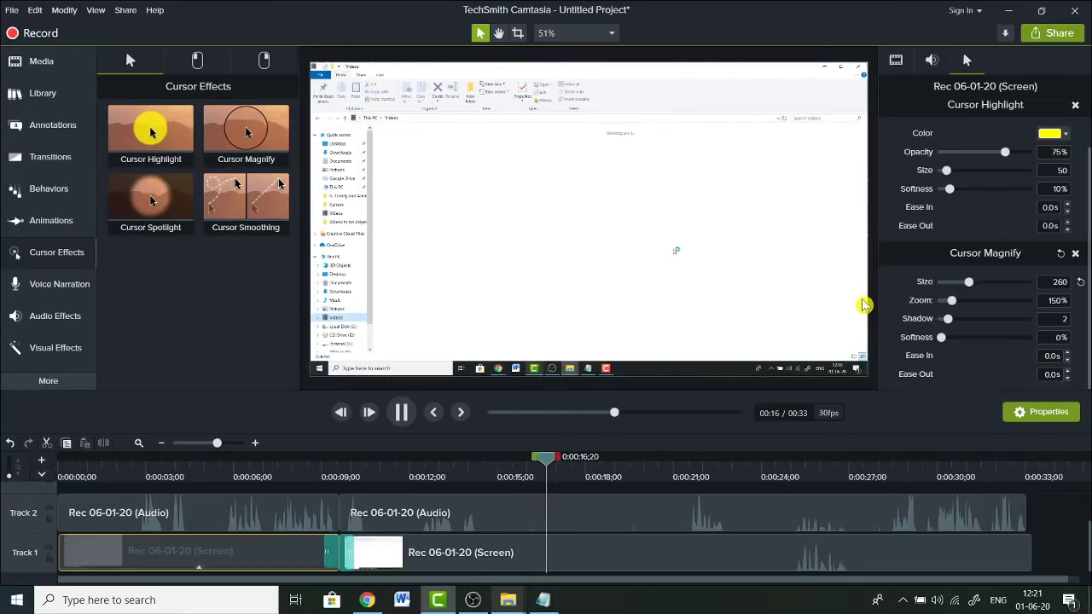
click(634, 317)
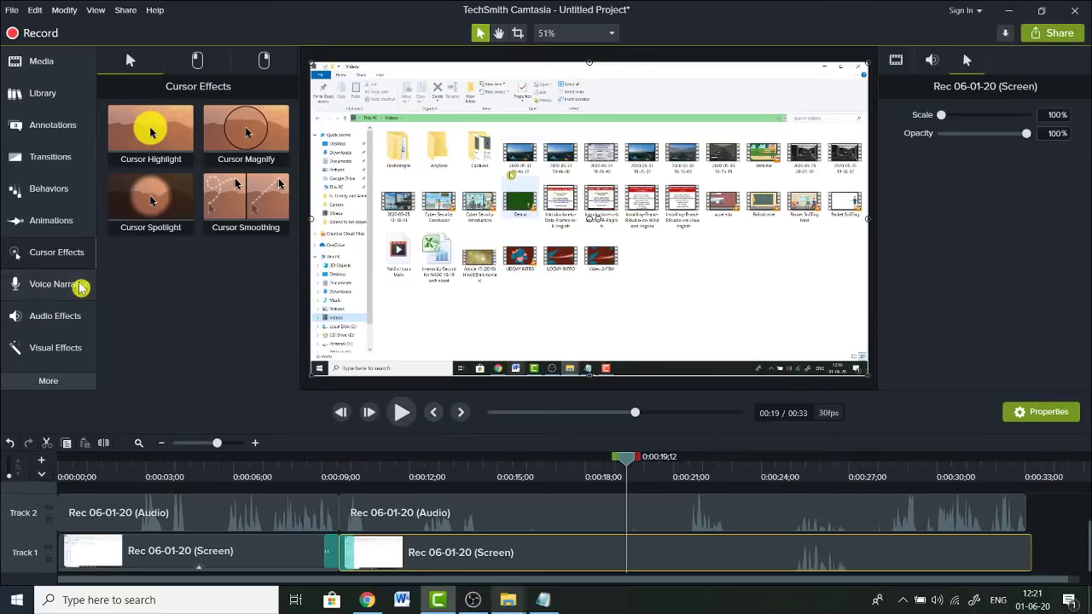
View the Voice Narration settings and the production wizard for sharing to a local file, leaving the wizard without producing.
click(17, 286)
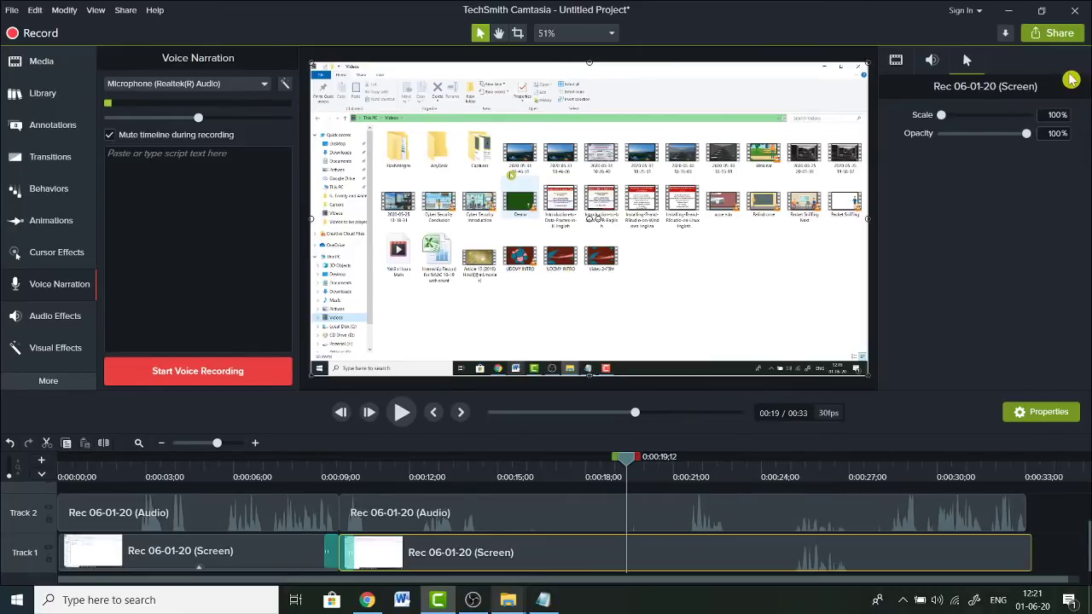
click(1049, 36)
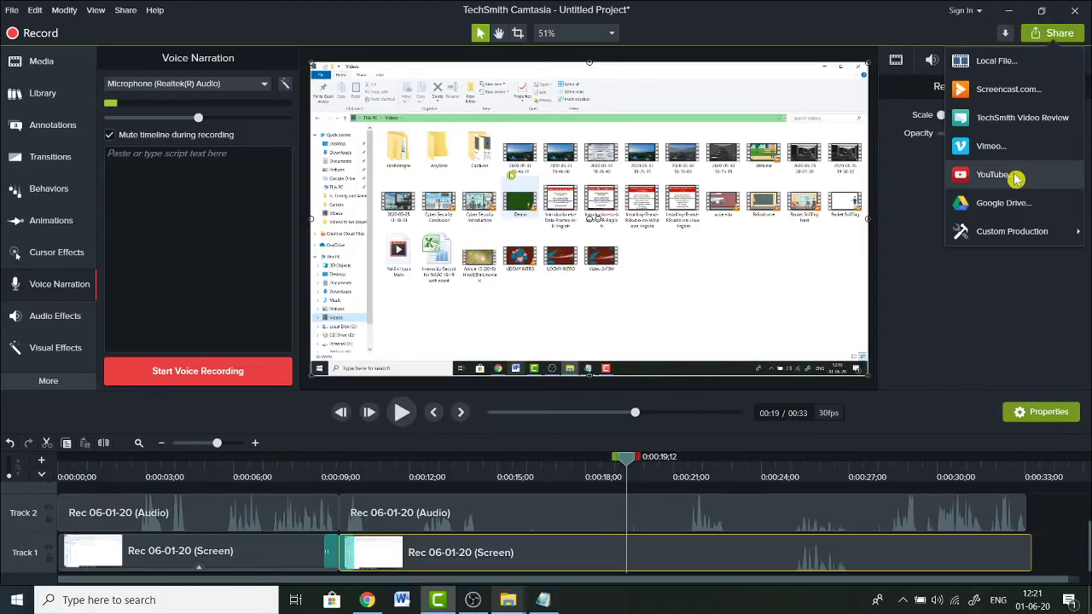
click(996, 65)
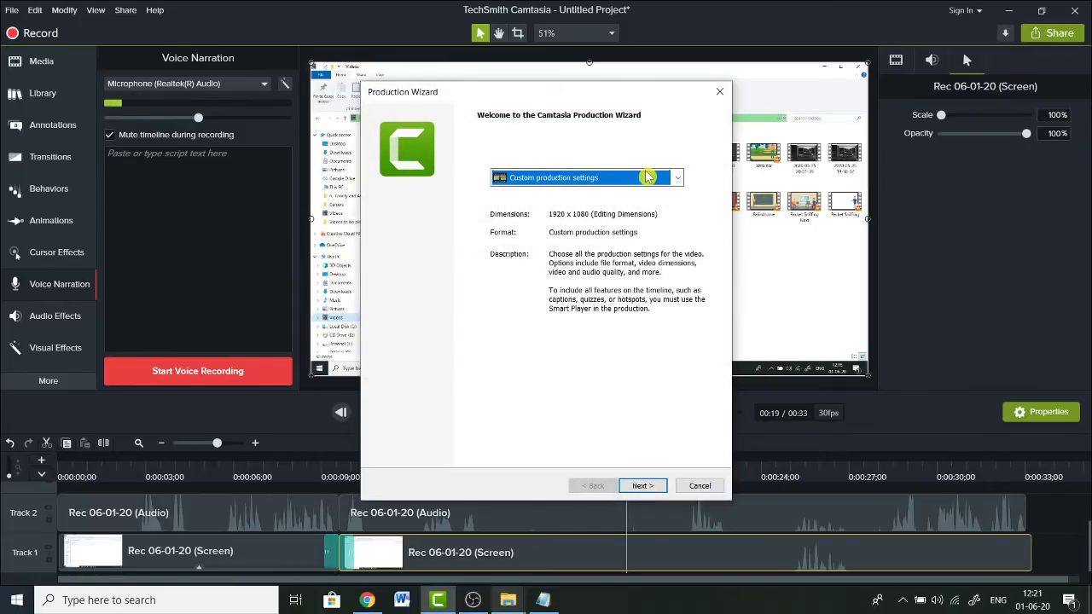
click(699, 487)
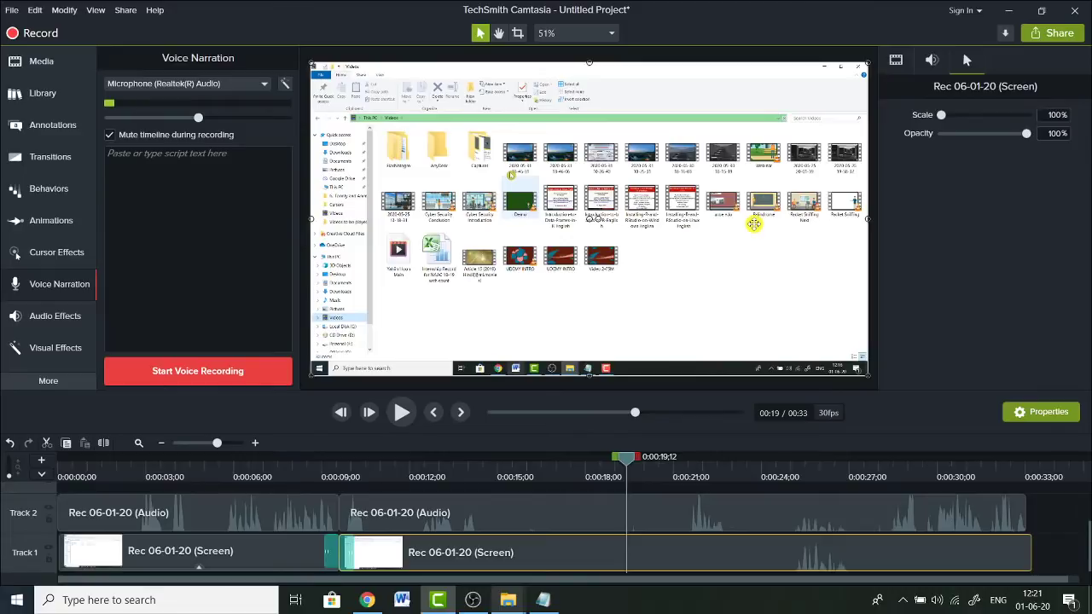
Switch to Chrome, where the webinar presentation is open, and open the free screen recorder page on the Screencast-O-Matic website.
click(1021, 11)
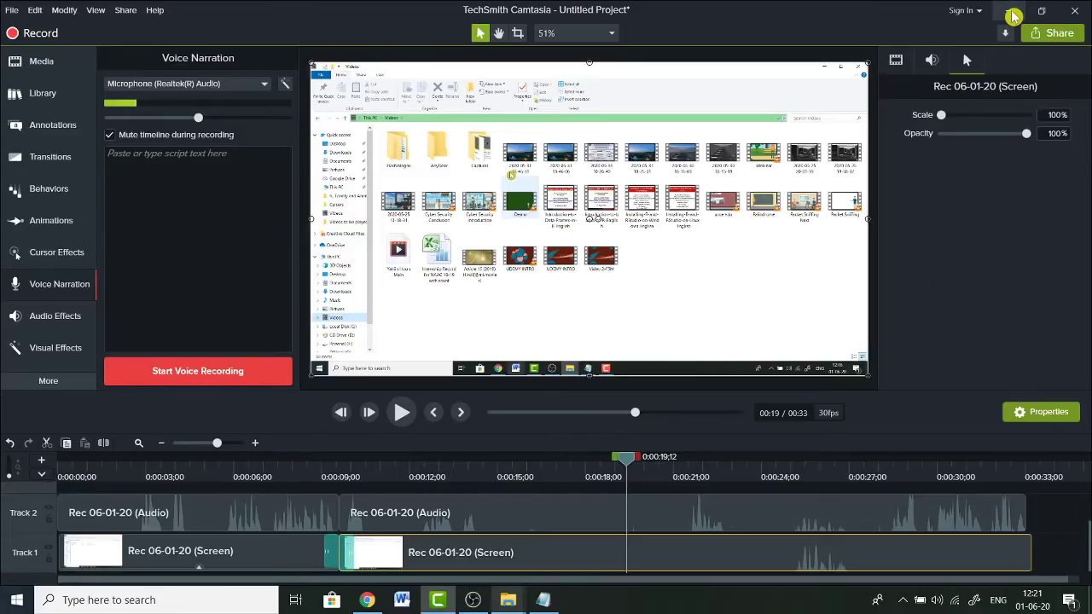
click(367, 601)
click(366, 601)
click(366, 600)
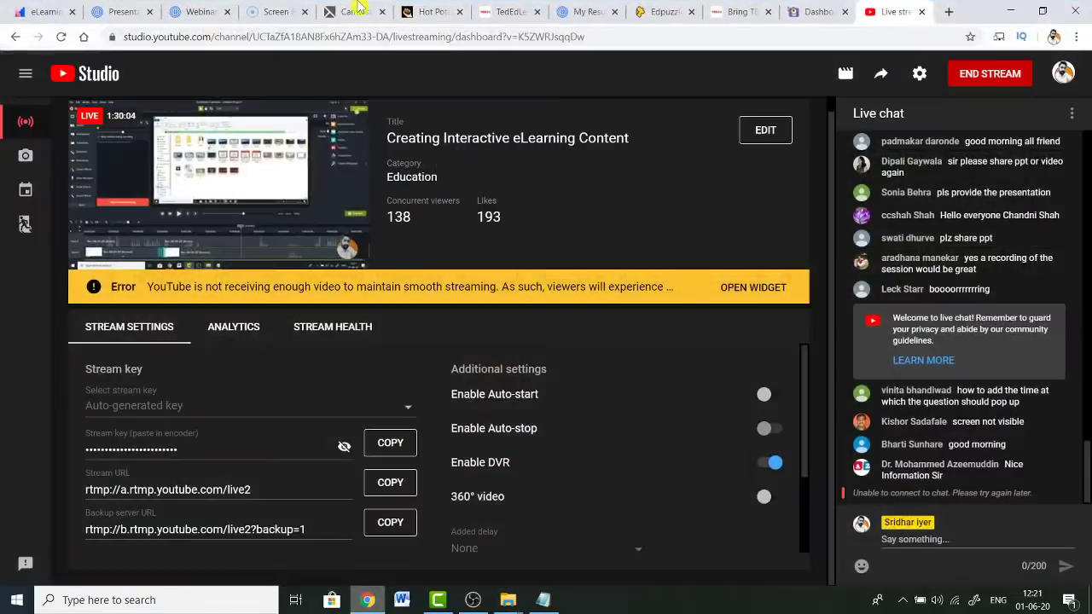
click(203, 8)
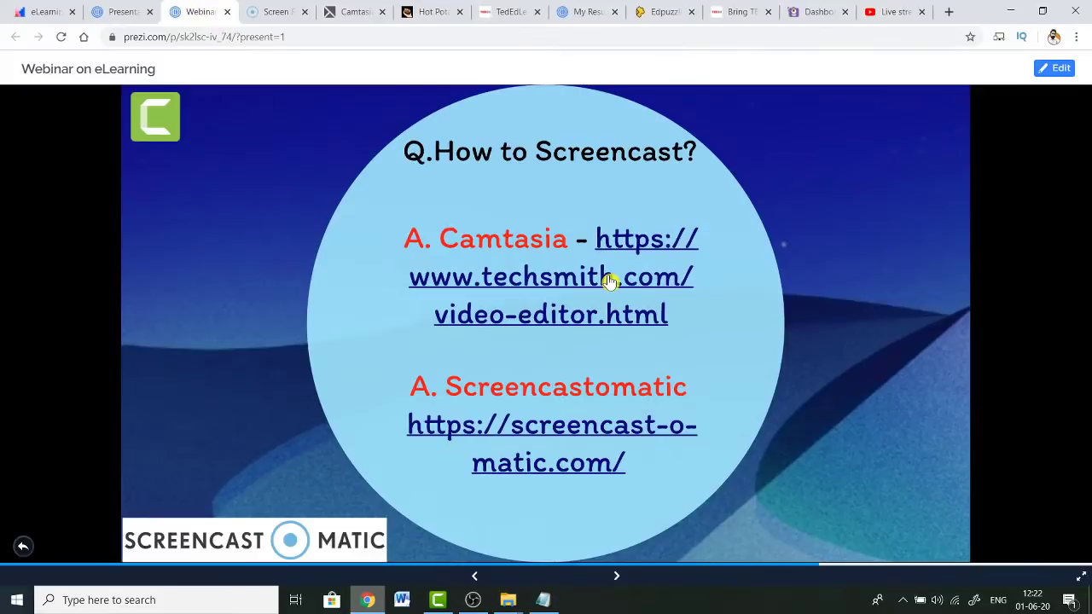
click(287, 15)
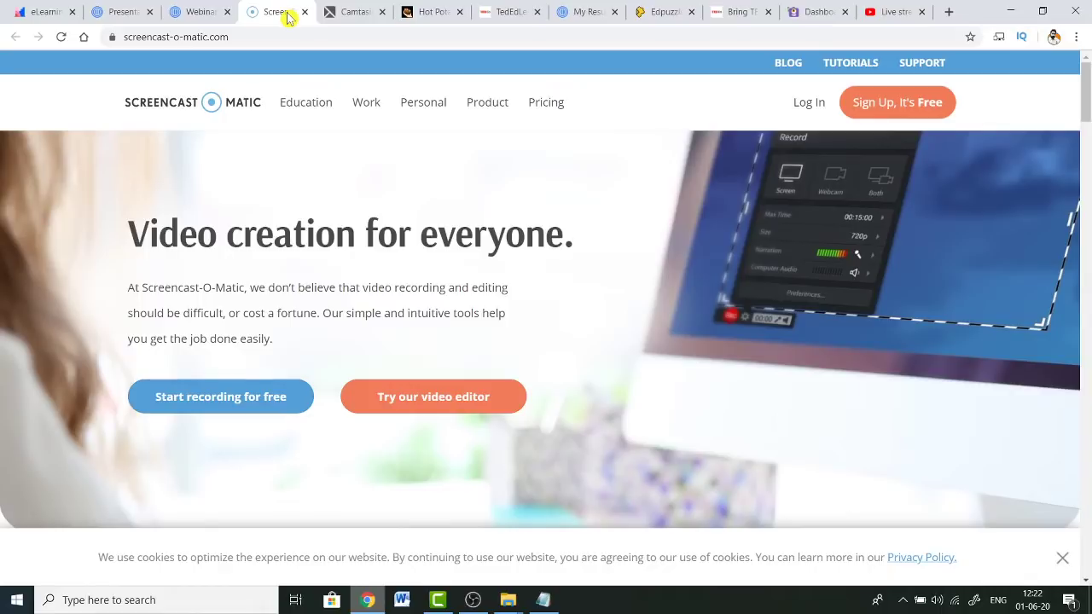
click(284, 395)
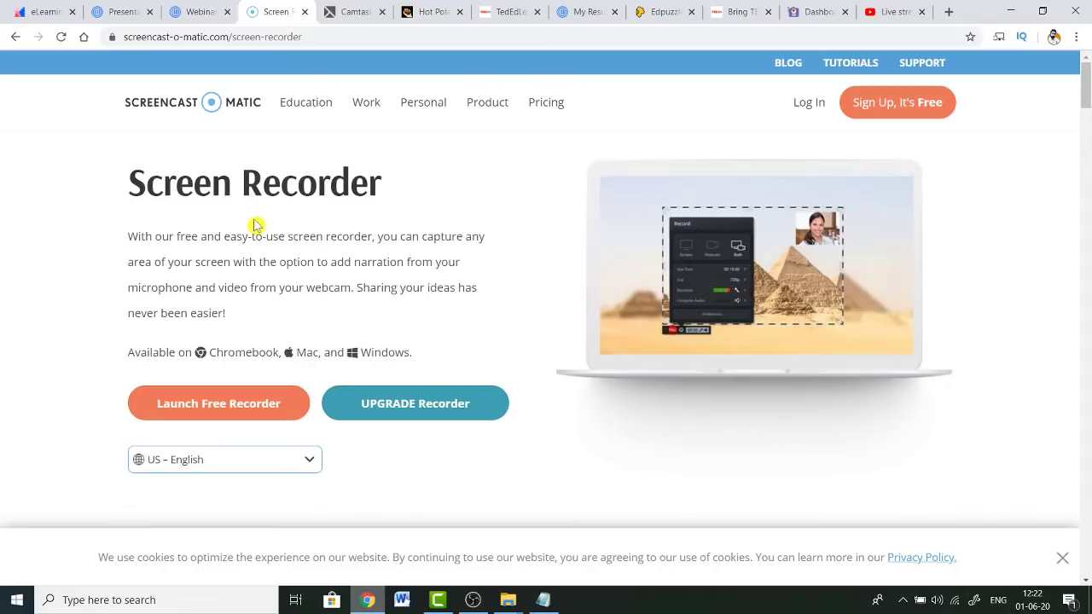
Launch the free recorder by running the downloaded WebLaunchRecorder.exe, and open the recording size options over the minimized browser.
click(236, 415)
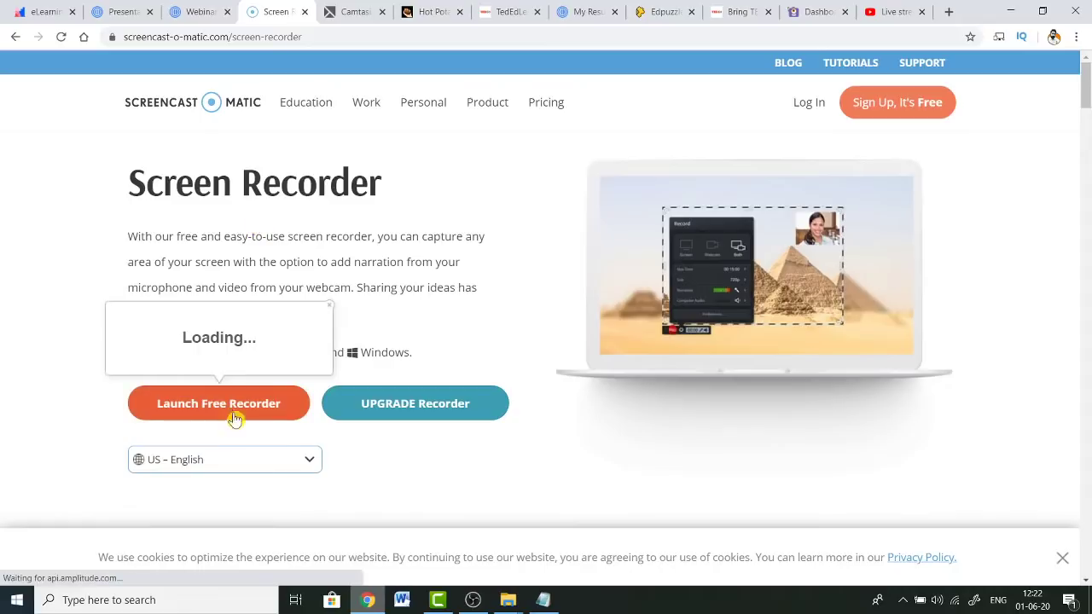
click(874, 9)
click(273, 12)
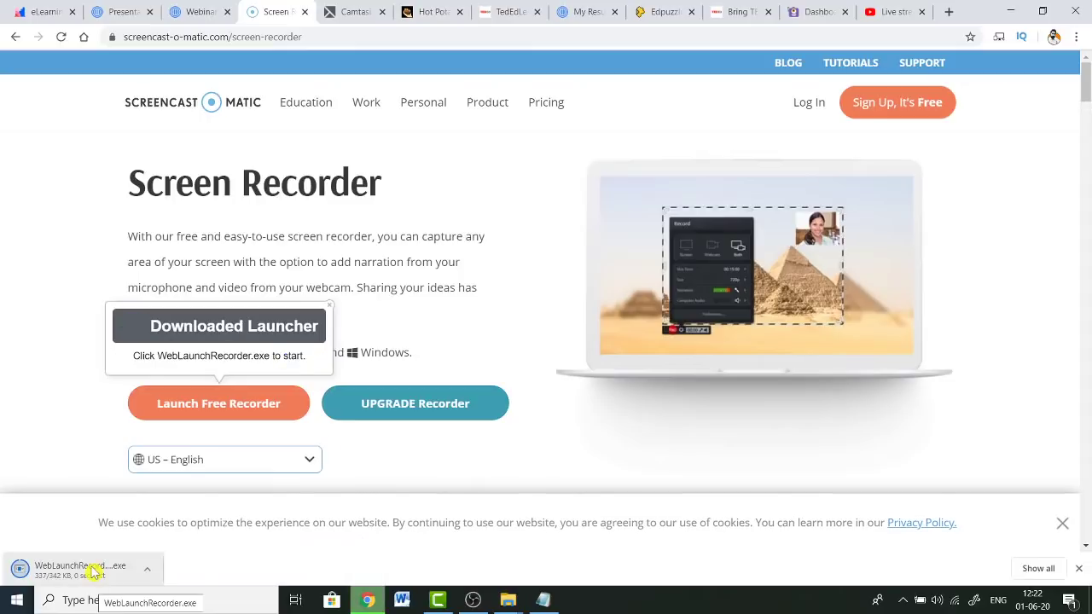
click(92, 571)
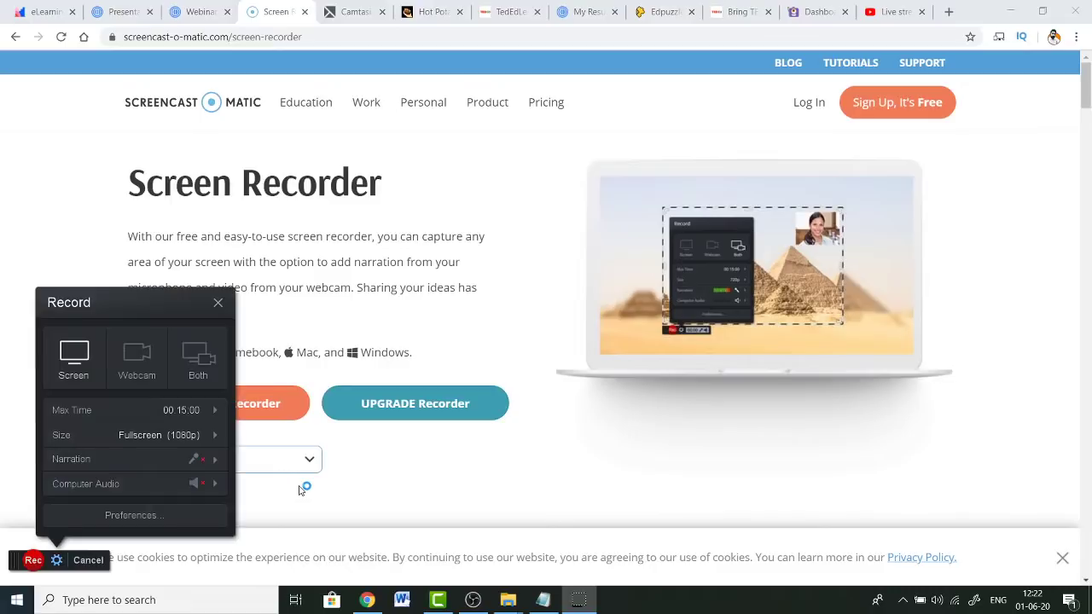
click(1011, 12)
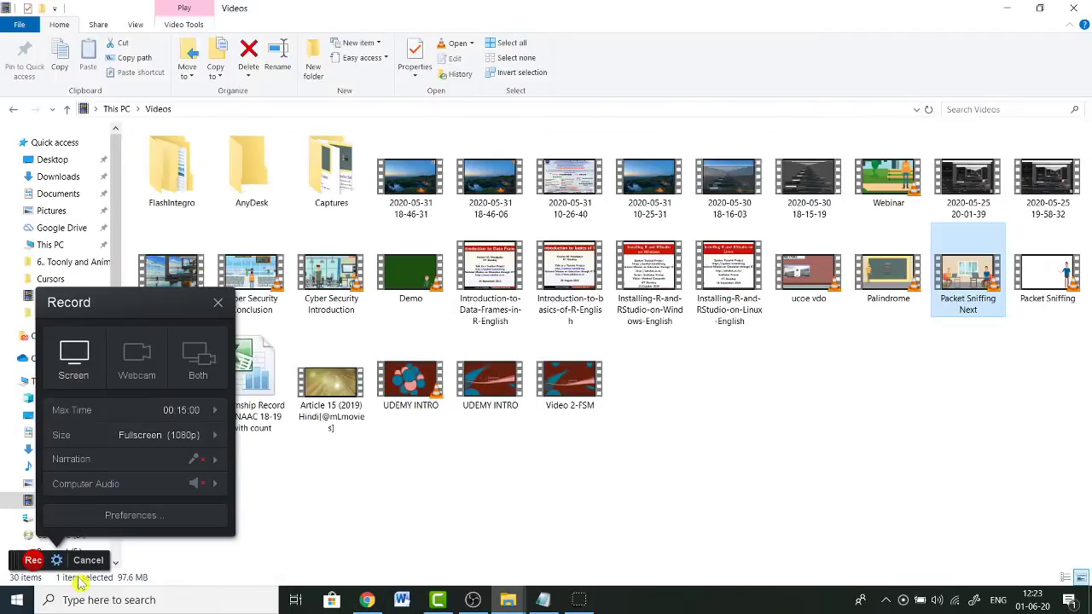
click(213, 436)
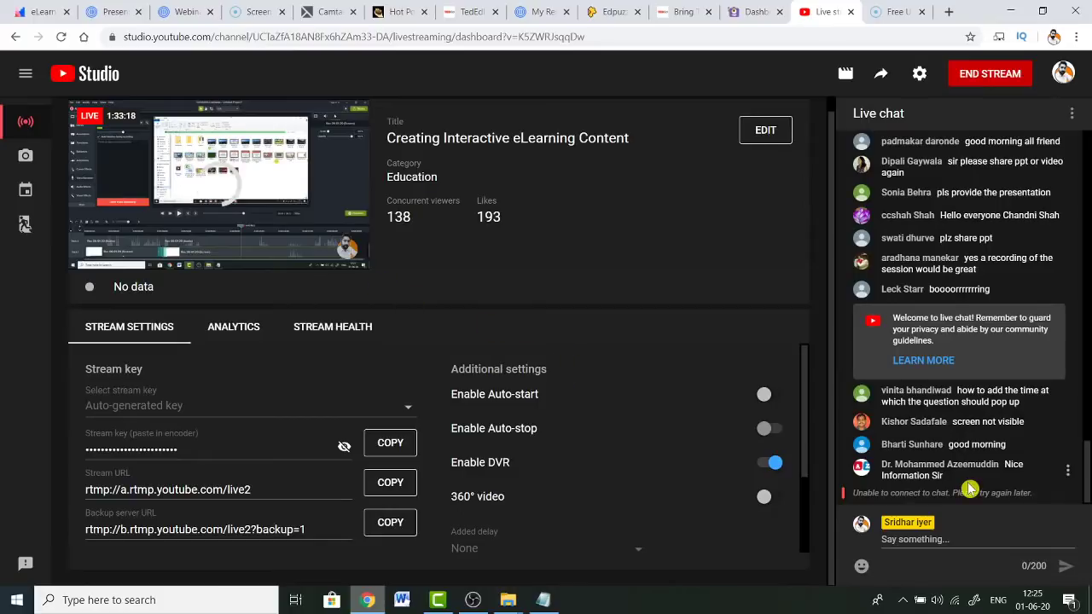
Check the stream settings on the YouTube Studio live dashboard and minimize the browser.
scroll(605, 512, down, 2)
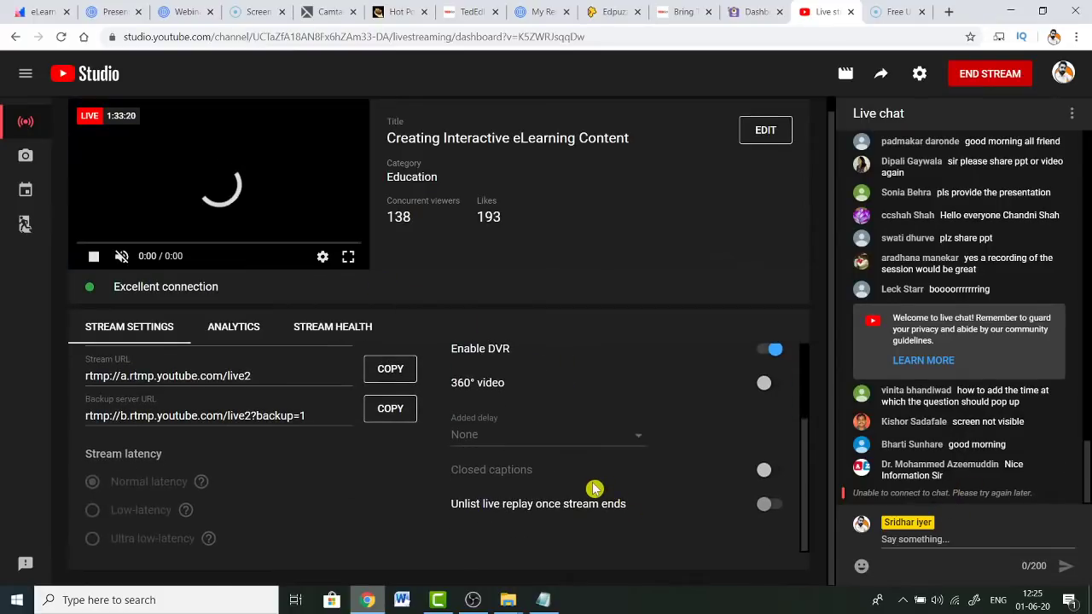
scroll(595, 489, up, 2)
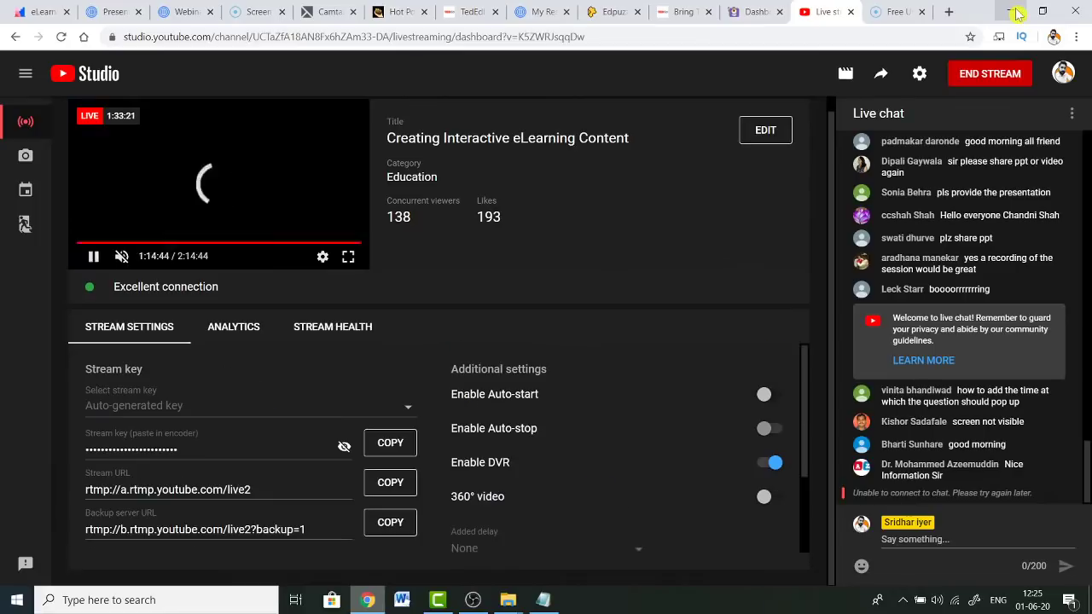
click(1012, 12)
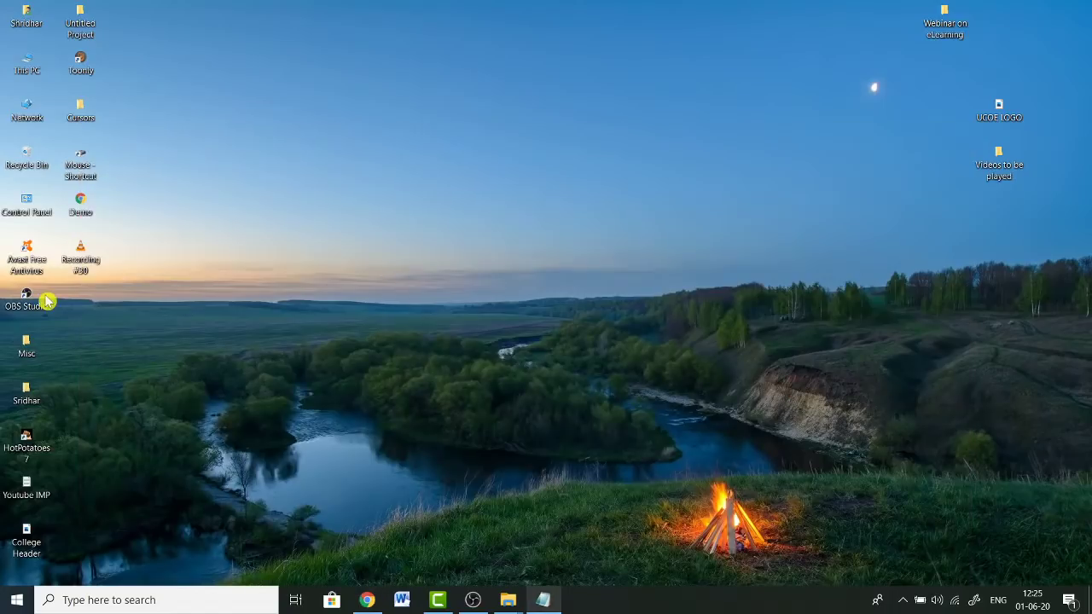
Open the desktop video Recording #30 in VLC, close the player and return to the Webinar on eLearning presentation in Chrome.
double_click(80, 256)
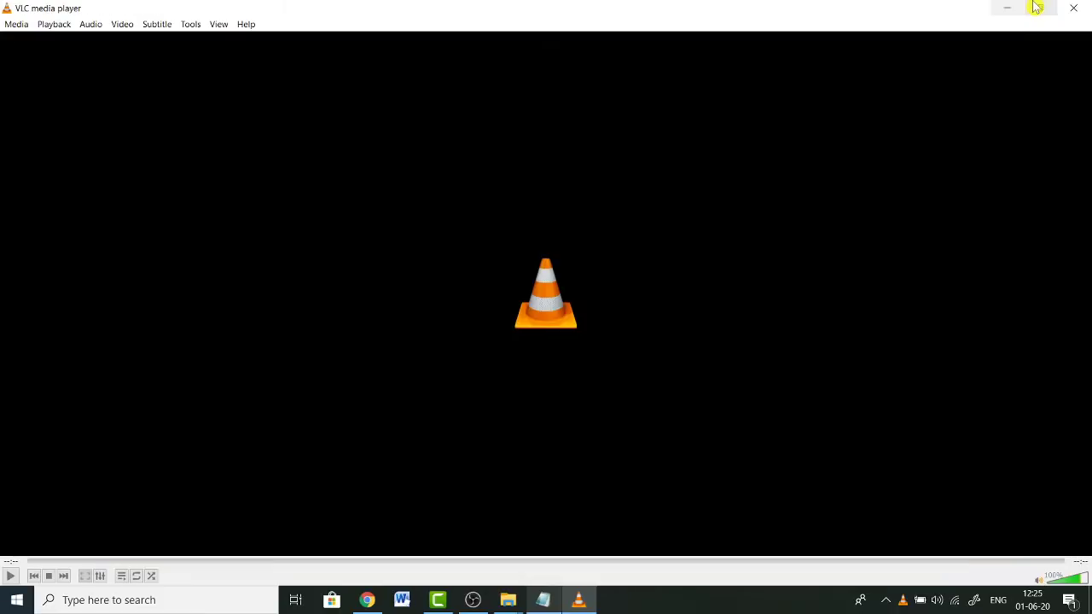
click(1072, 10)
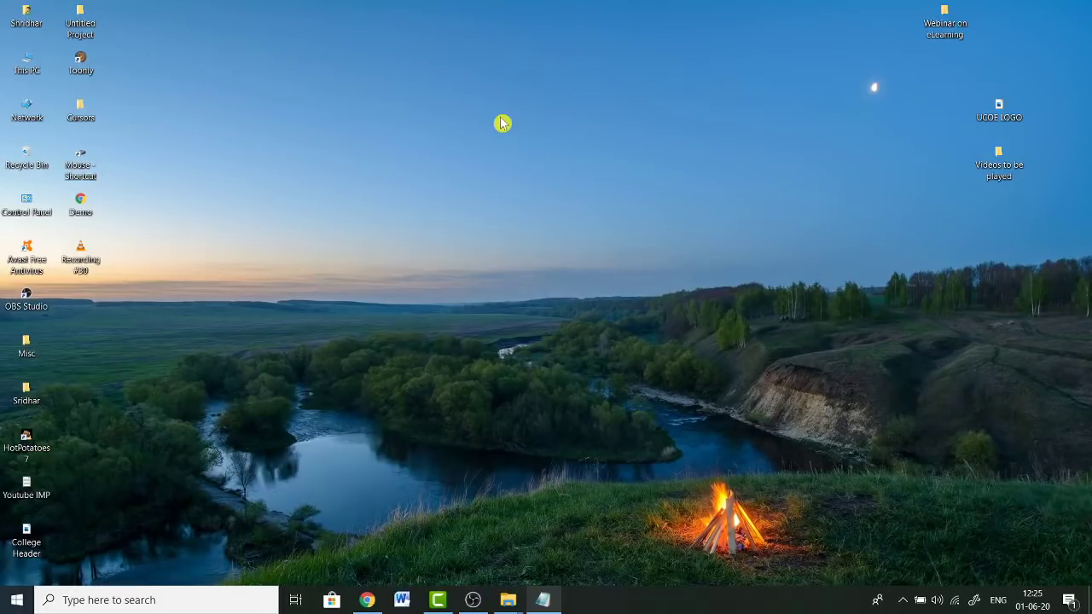
click(370, 601)
click(371, 601)
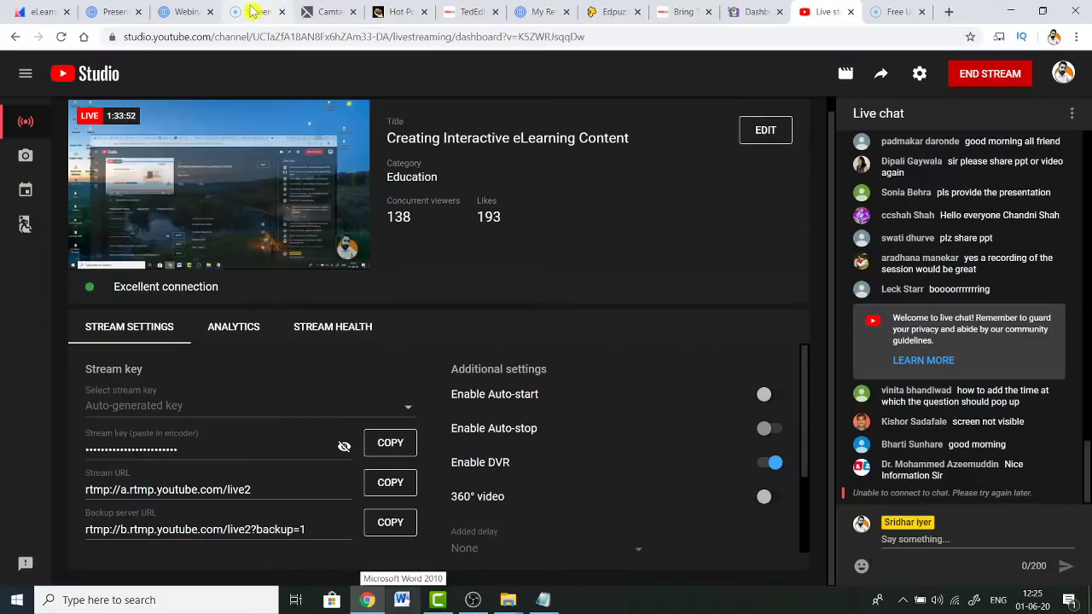
click(256, 11)
click(179, 11)
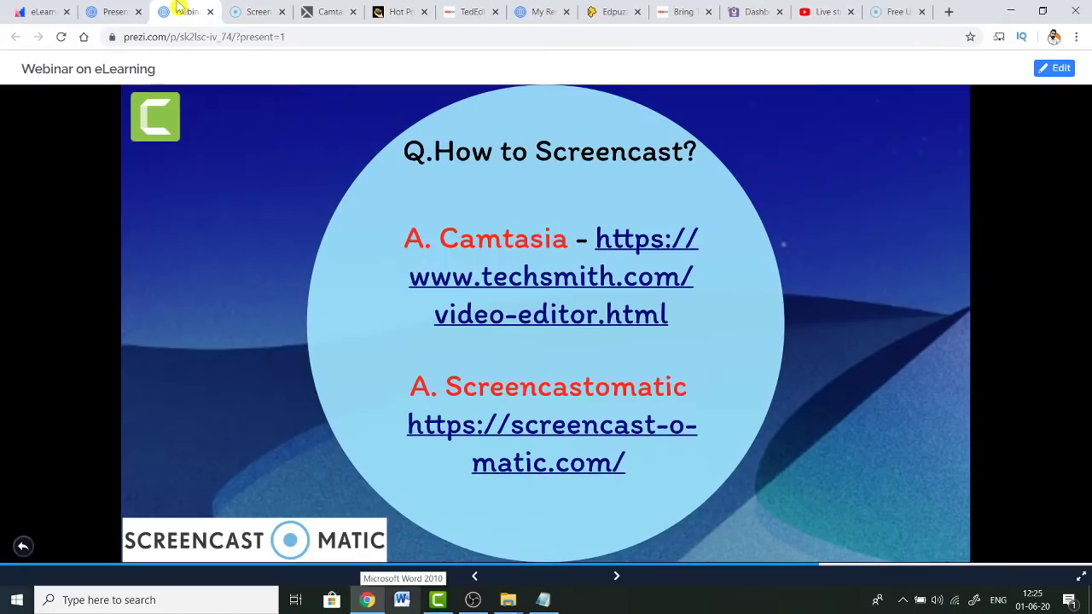
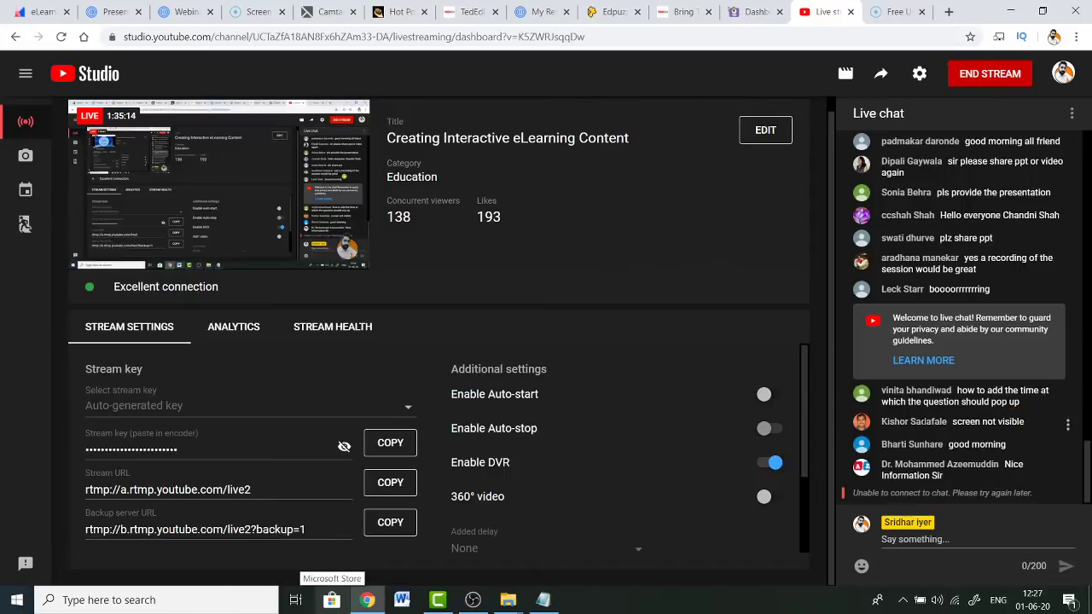
Alternate between the YouTube Studio live dashboard and the Webinar on eLearning presentation, ending on the presentation.
click(1010, 11)
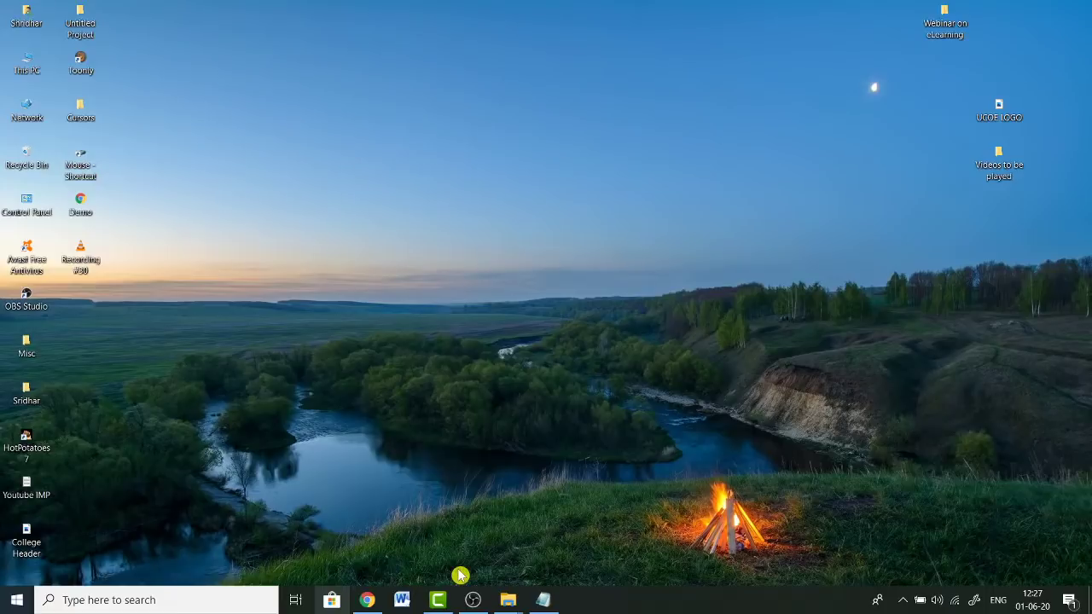
click(367, 599)
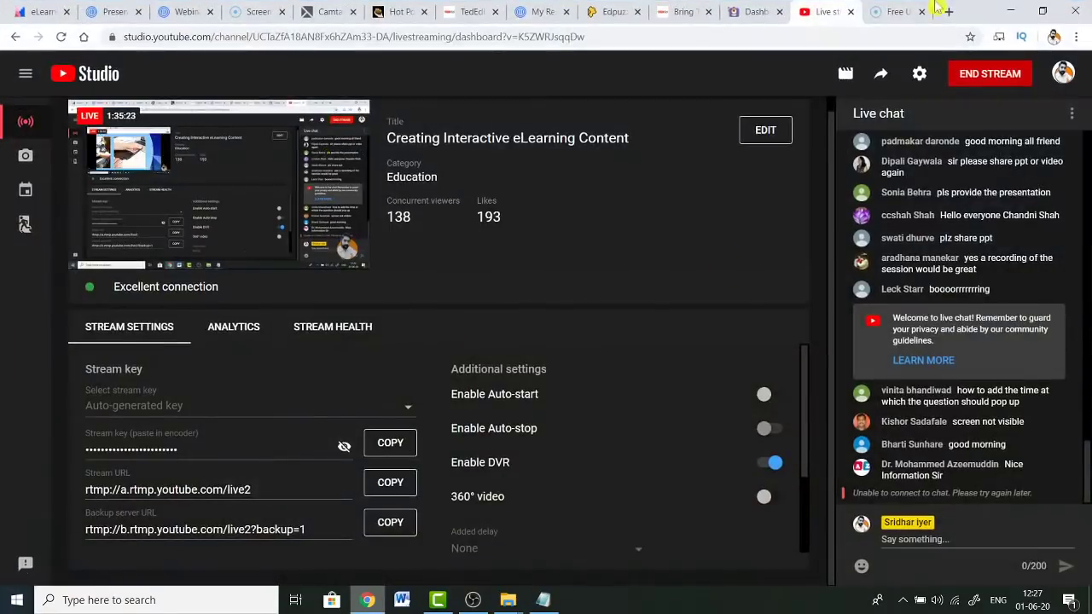
click(193, 7)
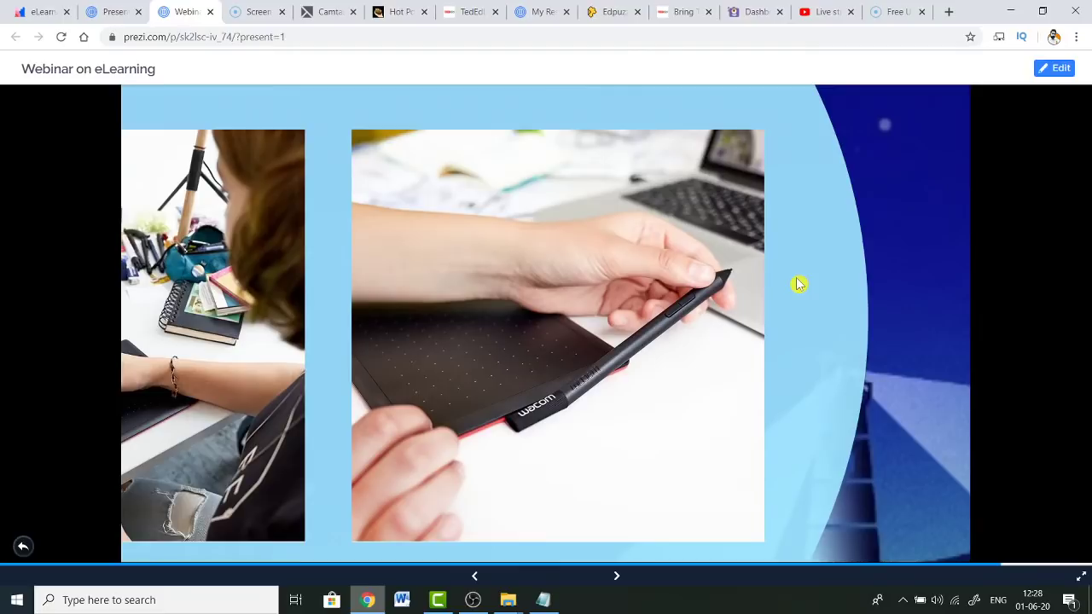
click(822, 12)
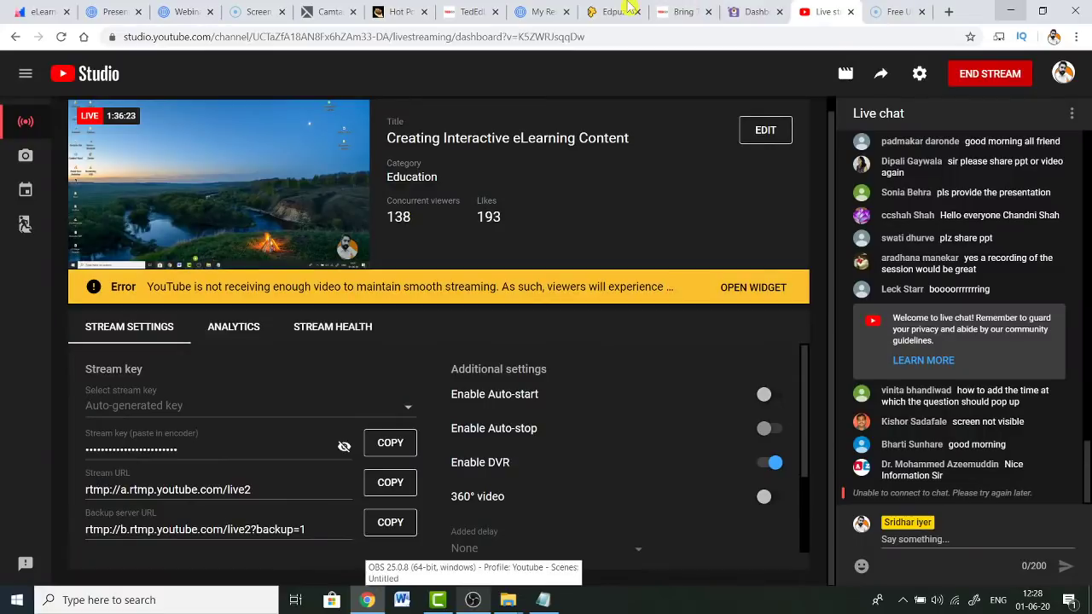
click(186, 12)
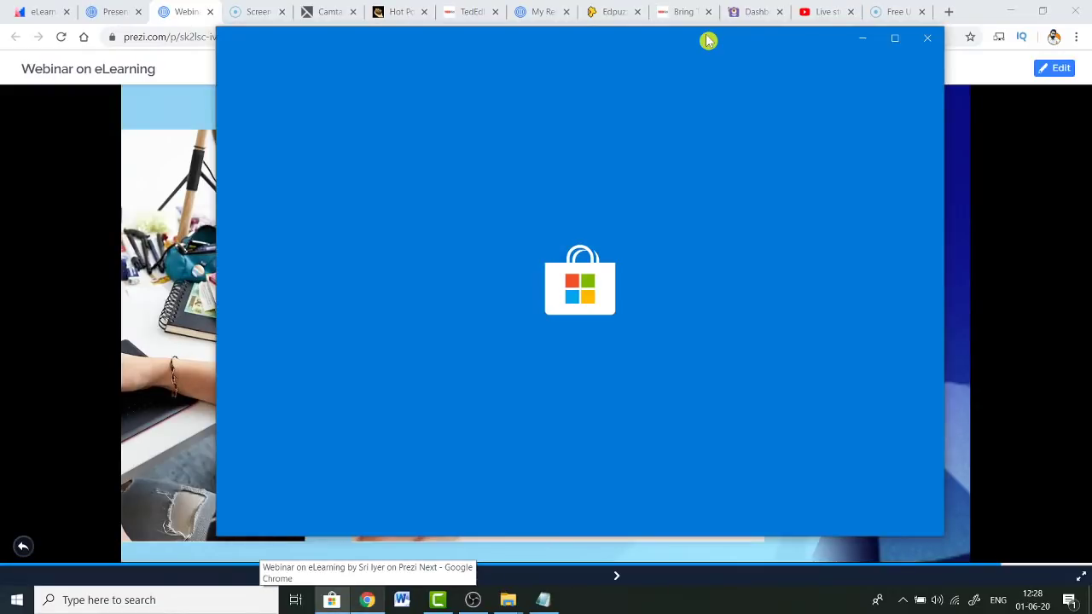
Switch to Microsoft Store, shift its window and search the store for "concepts".
drag(708, 40, 632, 68)
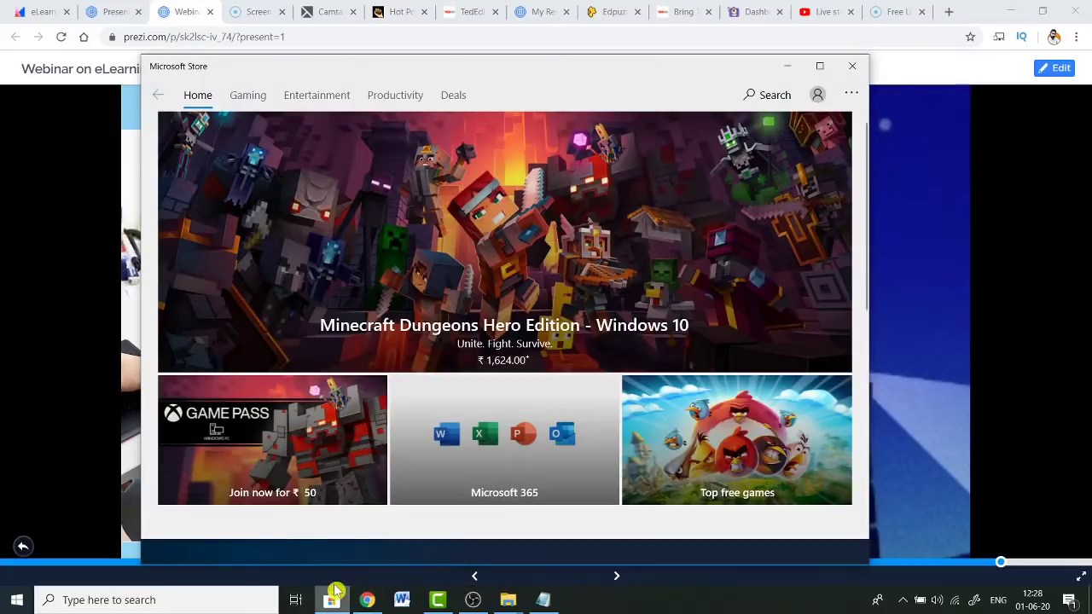
click(776, 101)
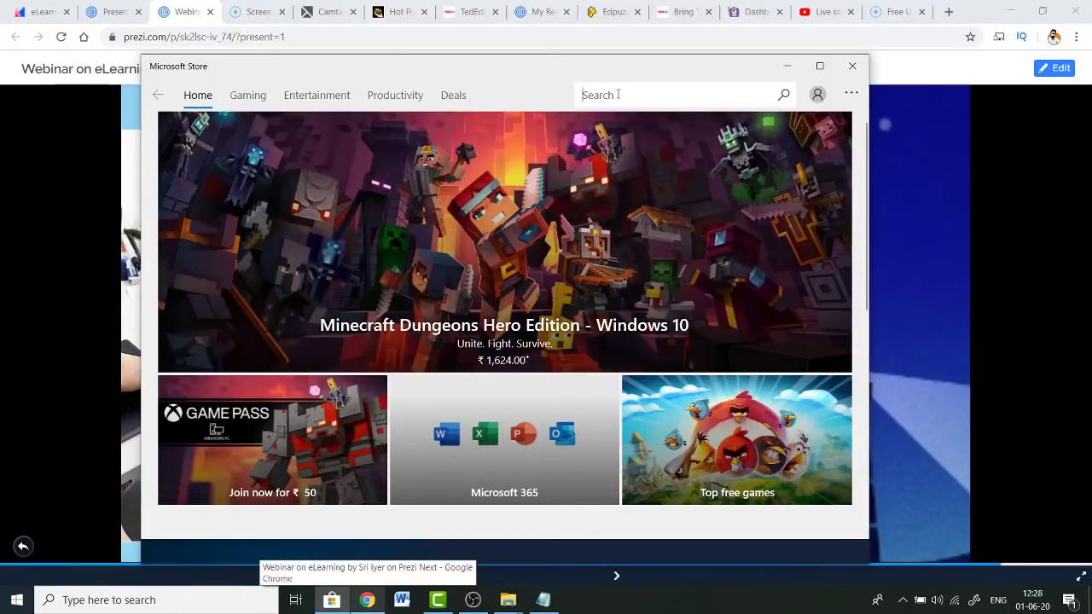
text(conce)
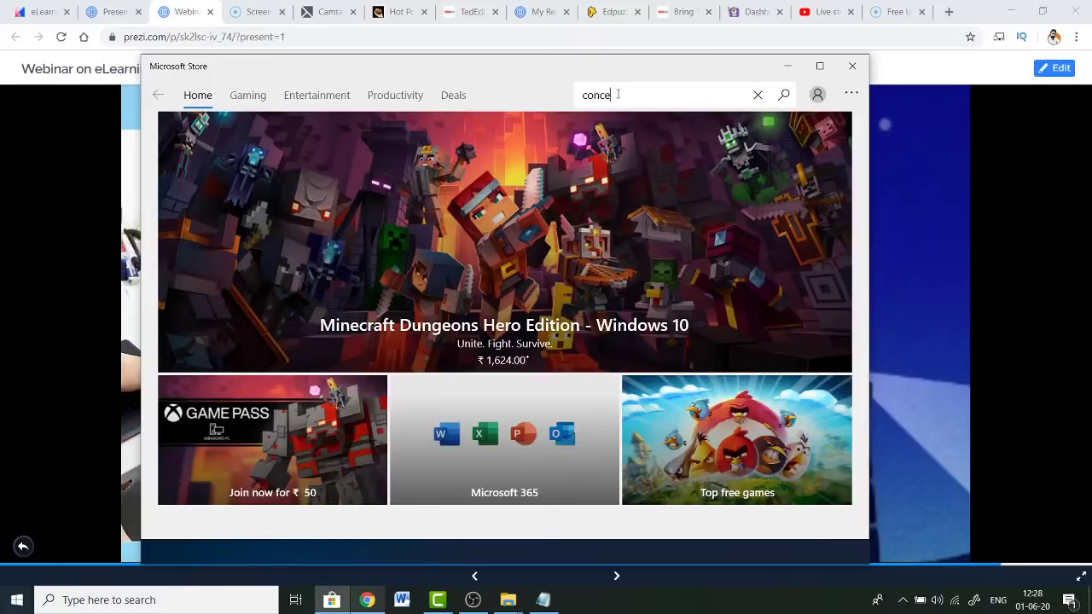
text(pts)
key(Return)
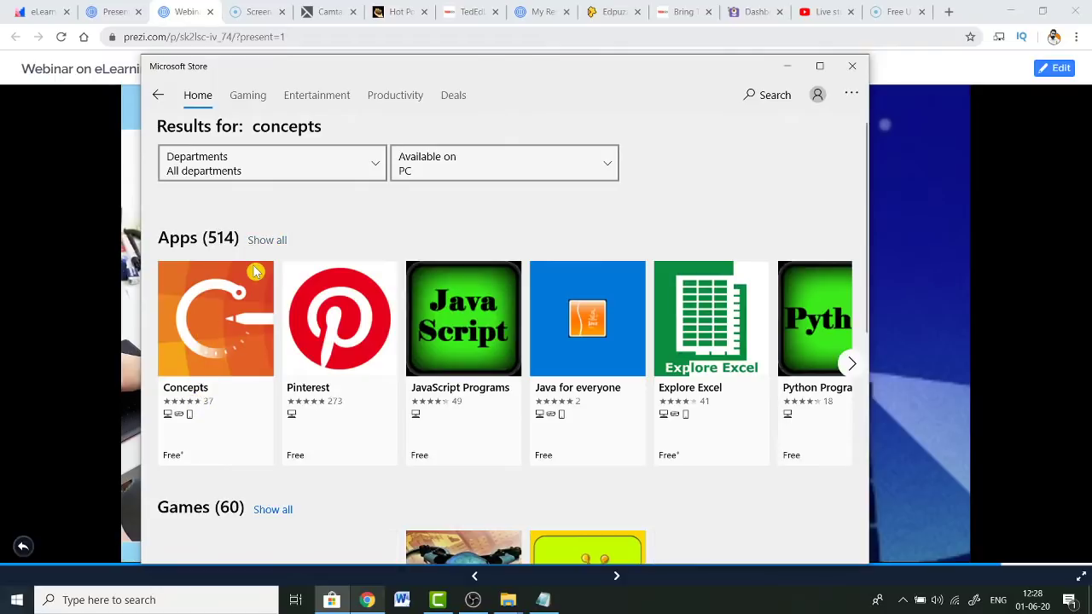
Find the installed Concepts app through the Windows search and launch it.
click(115, 599)
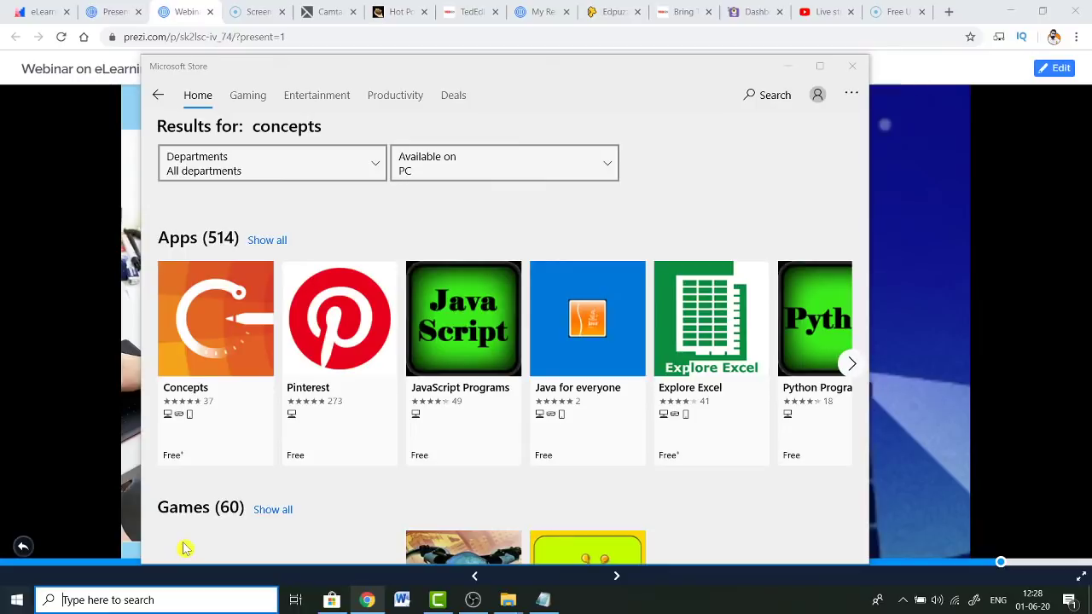
text(c)
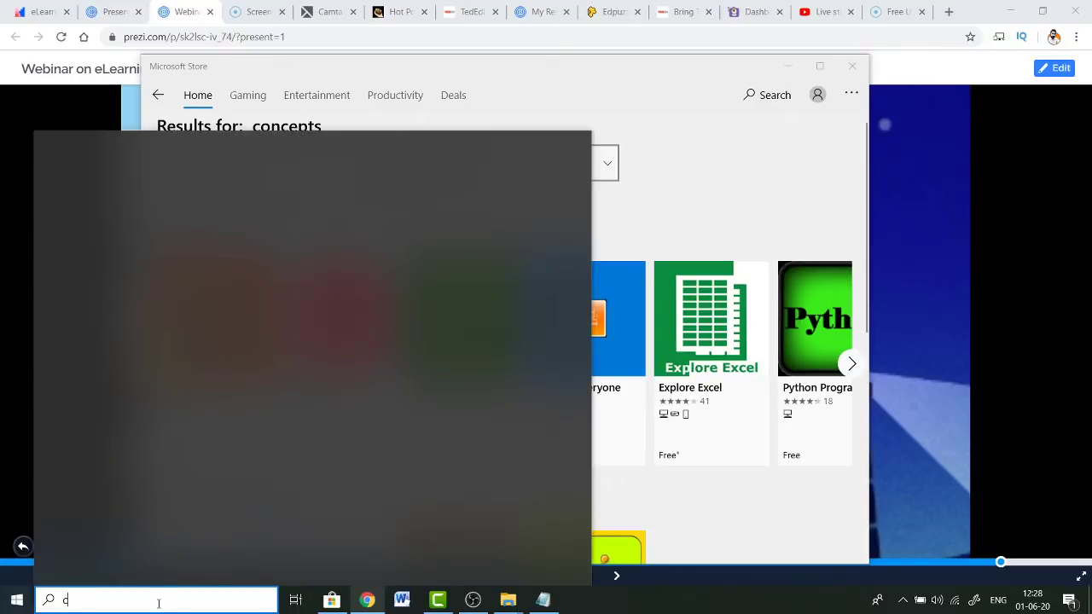
text(once)
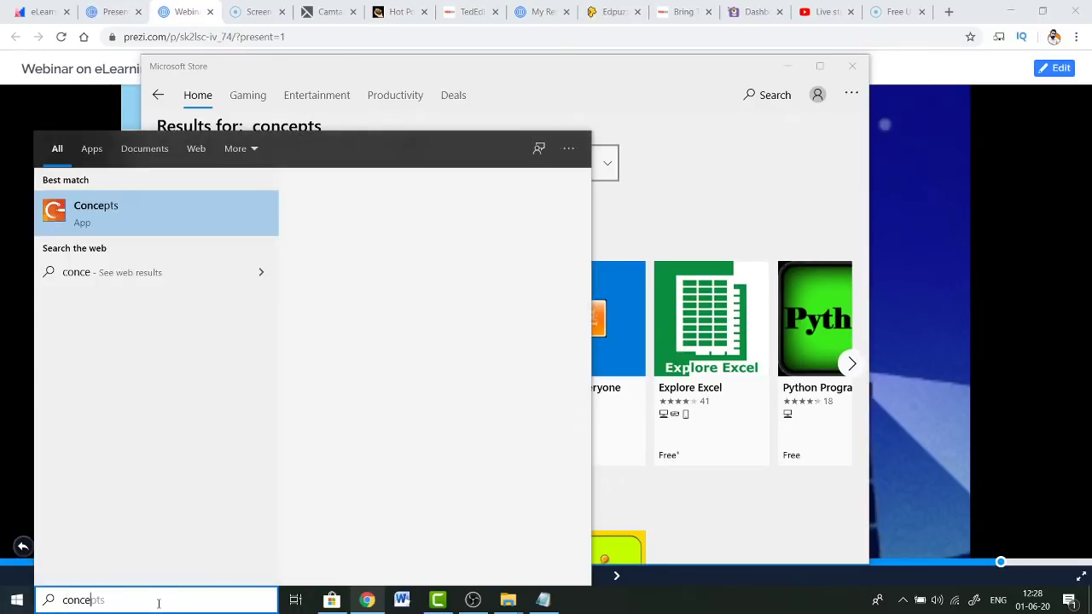
click(75, 226)
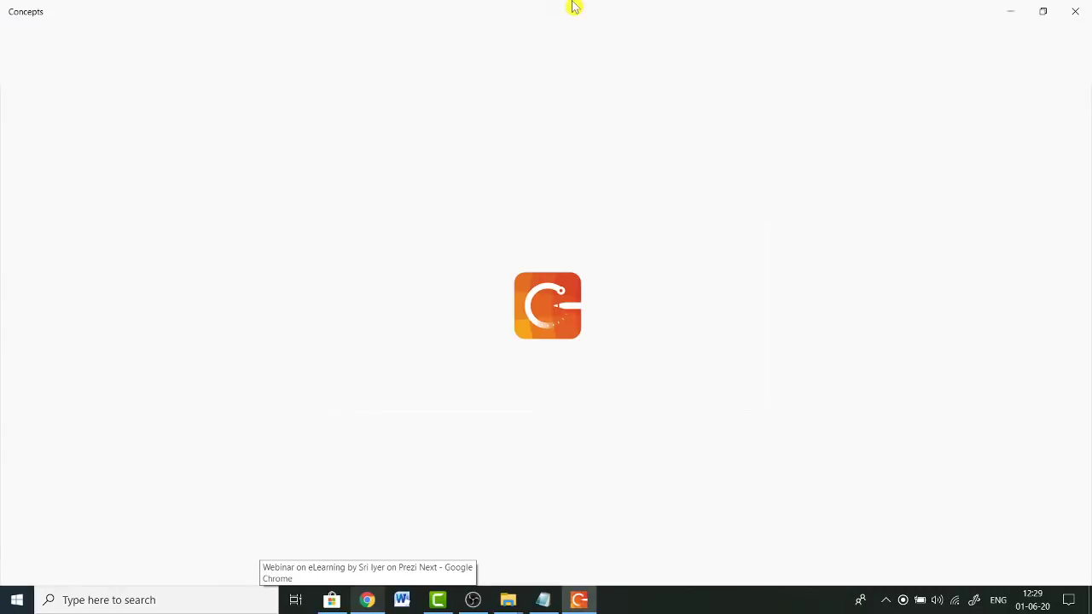
key(alt+Tab)
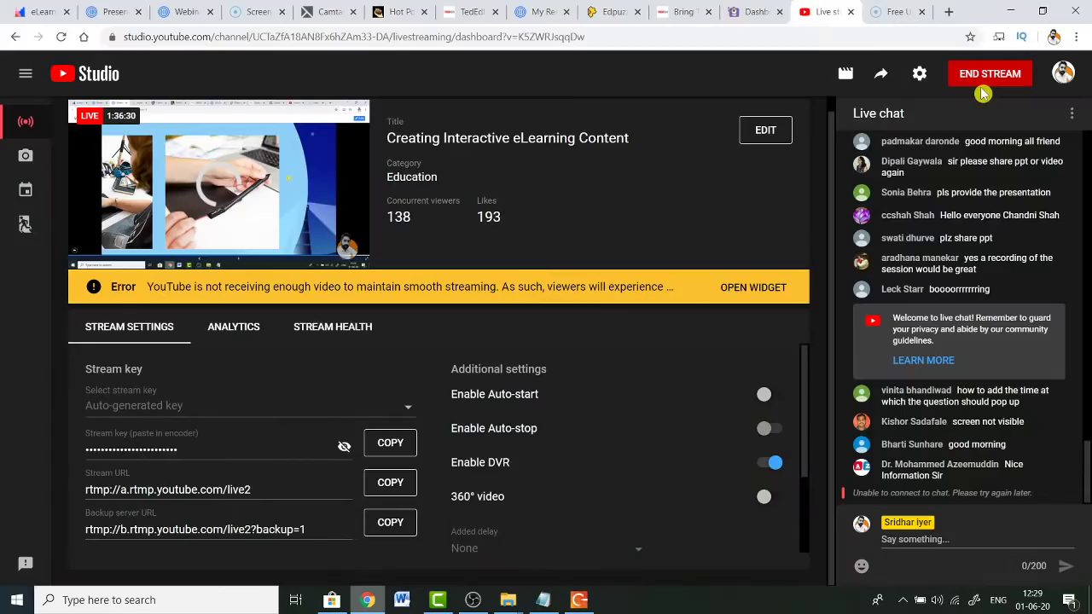
Bring Concepts to the front, create a new project and add a blank drawing to it.
click(1009, 9)
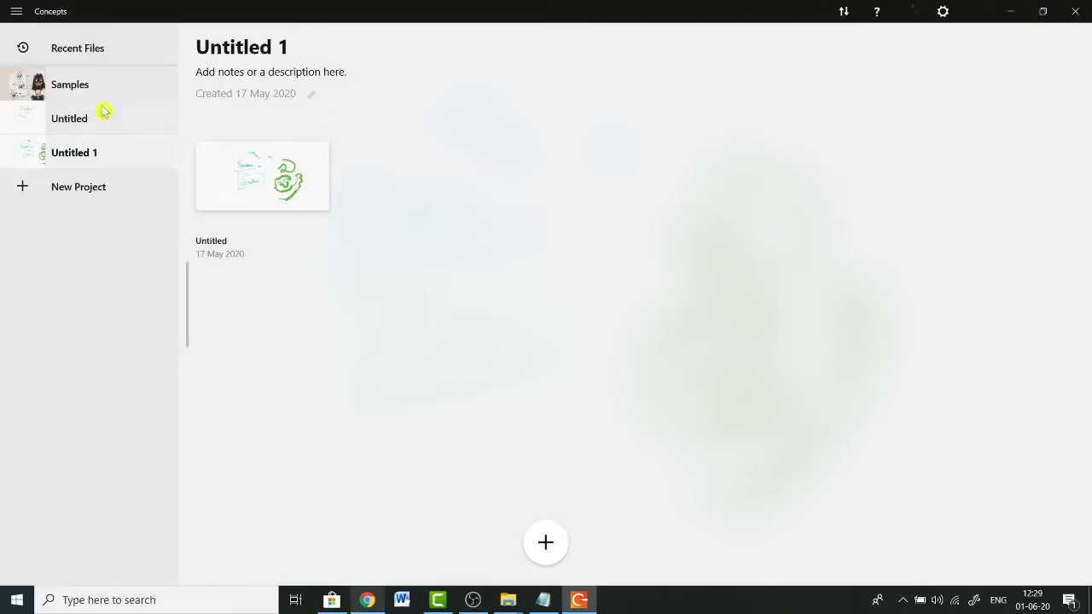
click(78, 186)
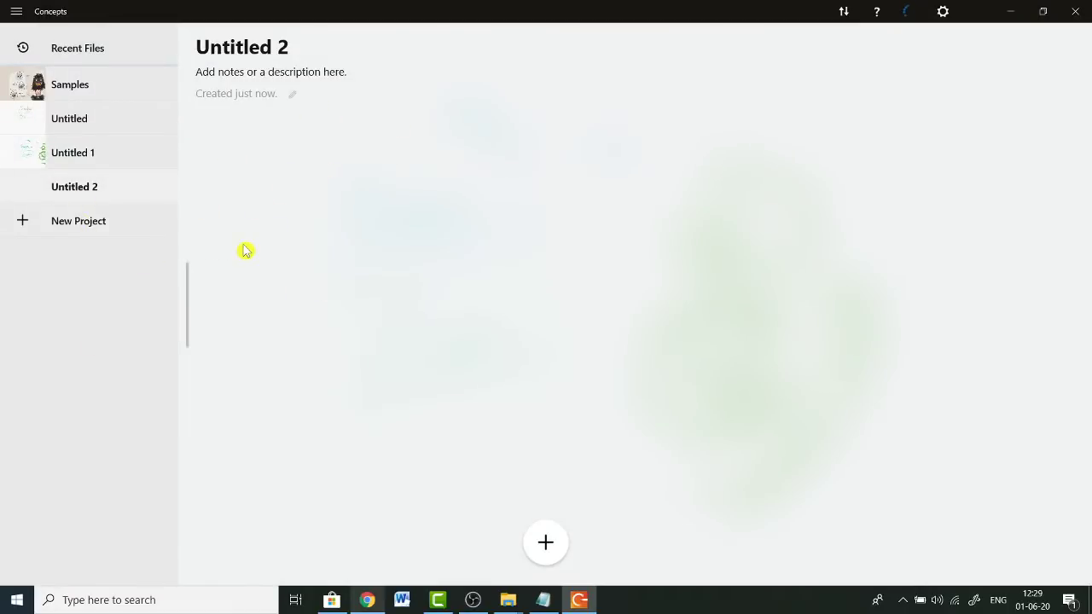
click(545, 543)
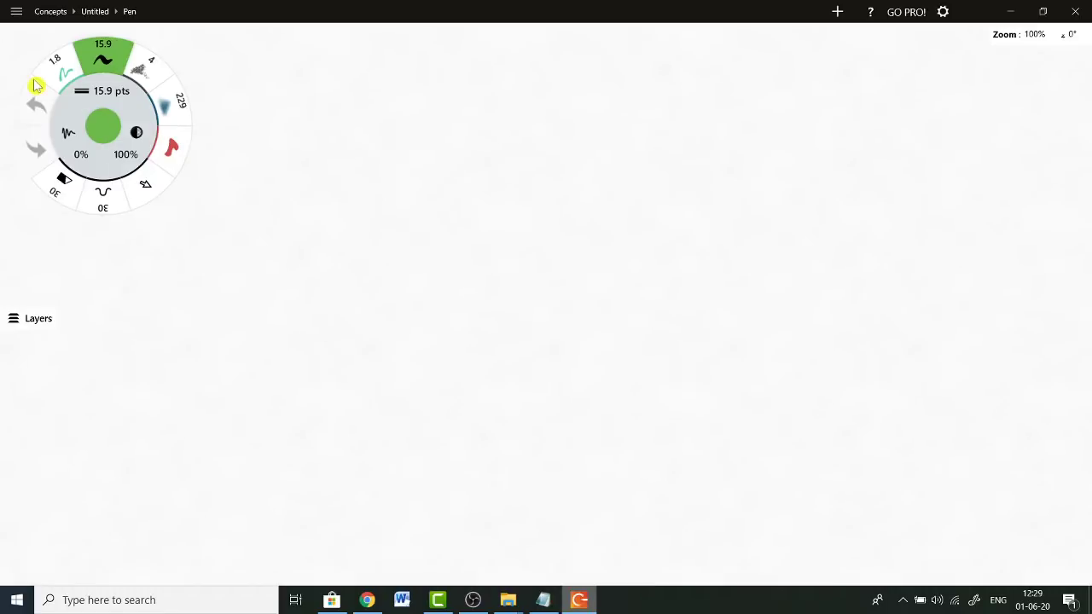
Change the 15.9 pt pen's colour to blue and switch between it and the 1.8 pt pen, ending on the 1.8 pt pen.
click(109, 133)
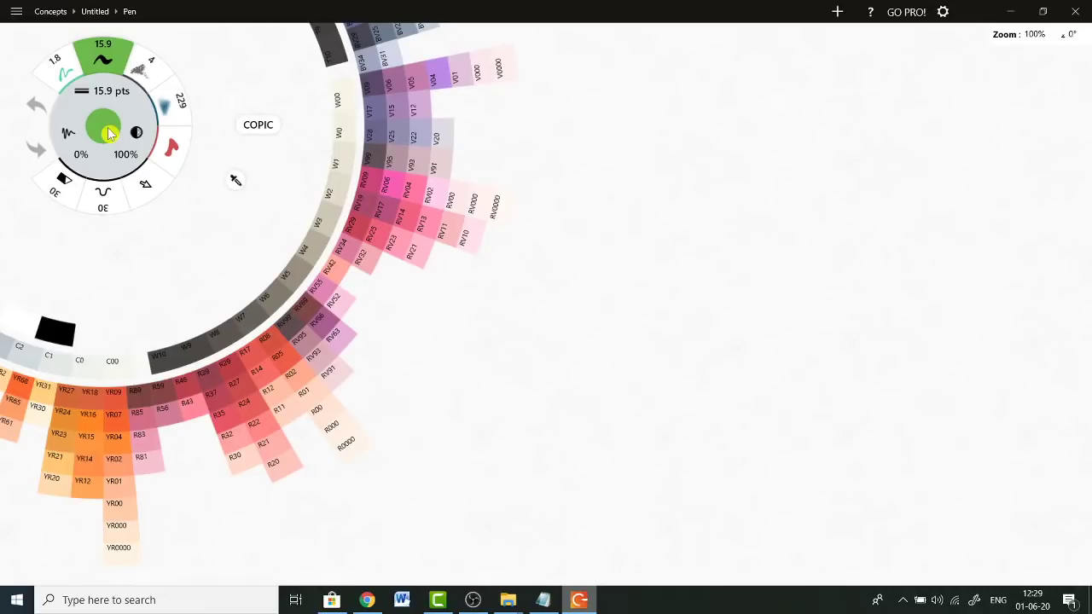
drag(376, 200, 421, 160)
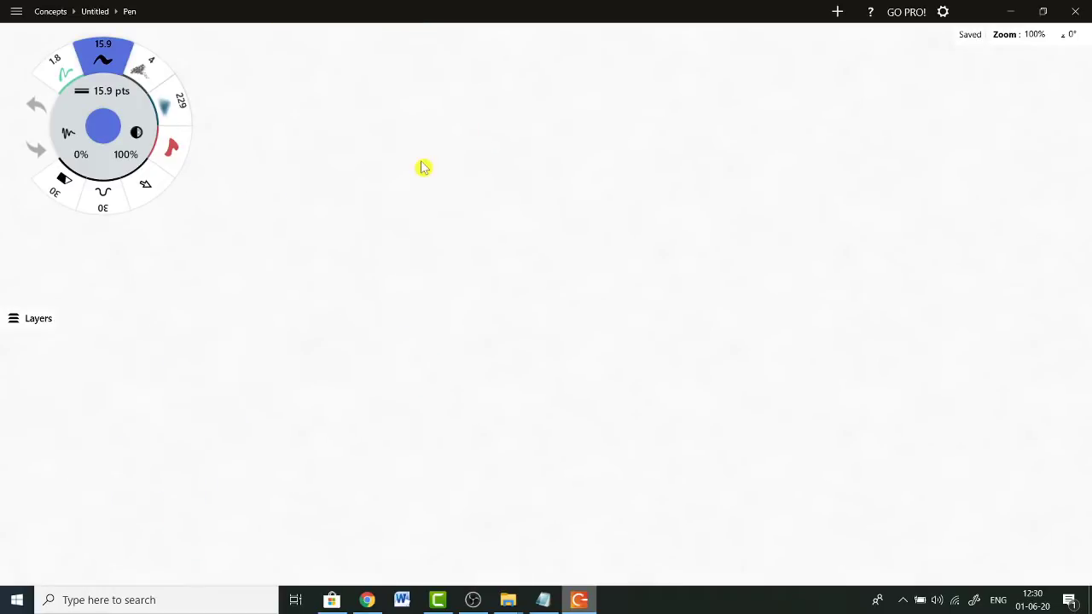
key(1)
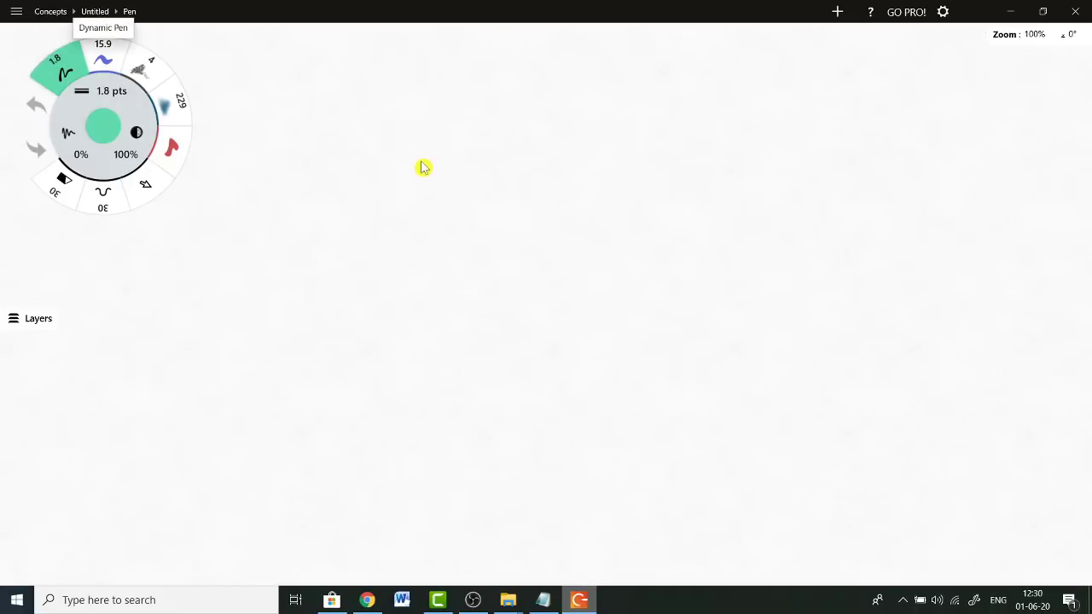
key(2)
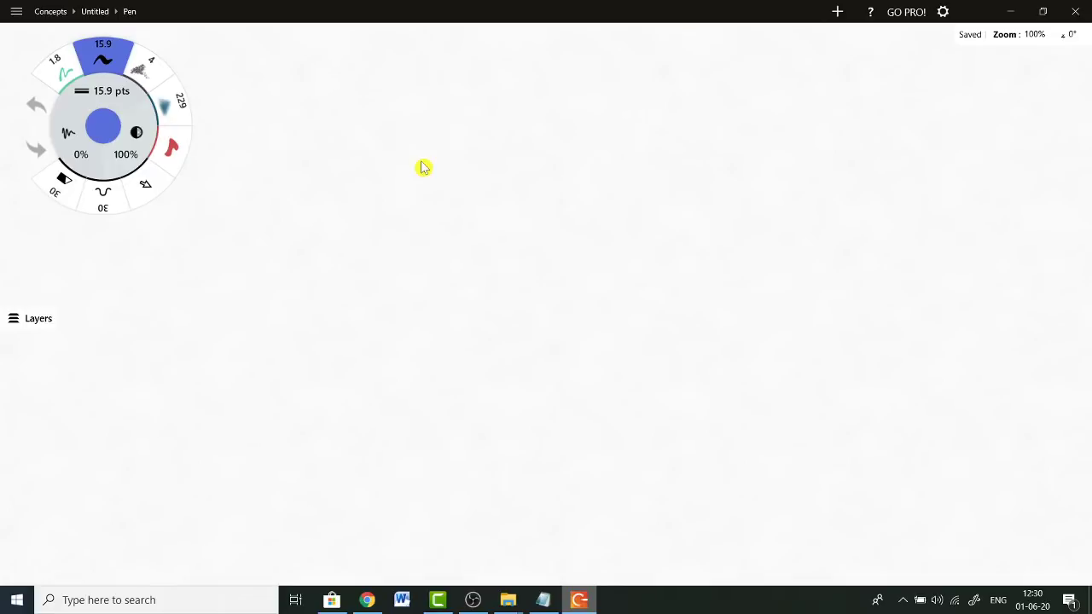
key(1)
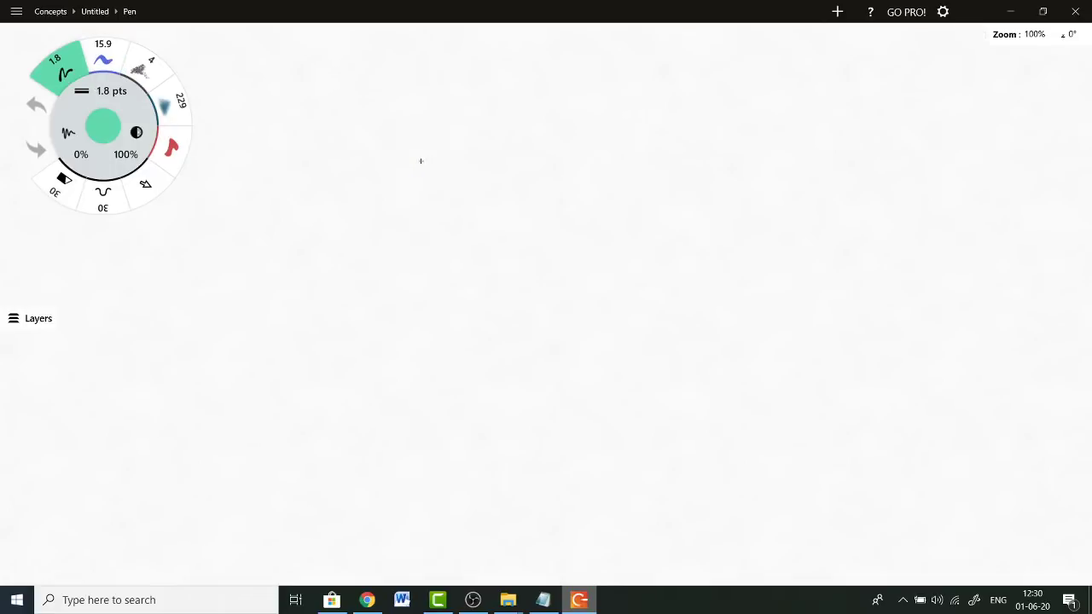
Handwrite the presenter's first name in green with the 1.8 pt pen near the canvas's upper area and underline its second half.
mouse_move(372, 106)
mouse_down()
mouse_move(394, 147)
mouse_move(492, 126)
mouse_up()
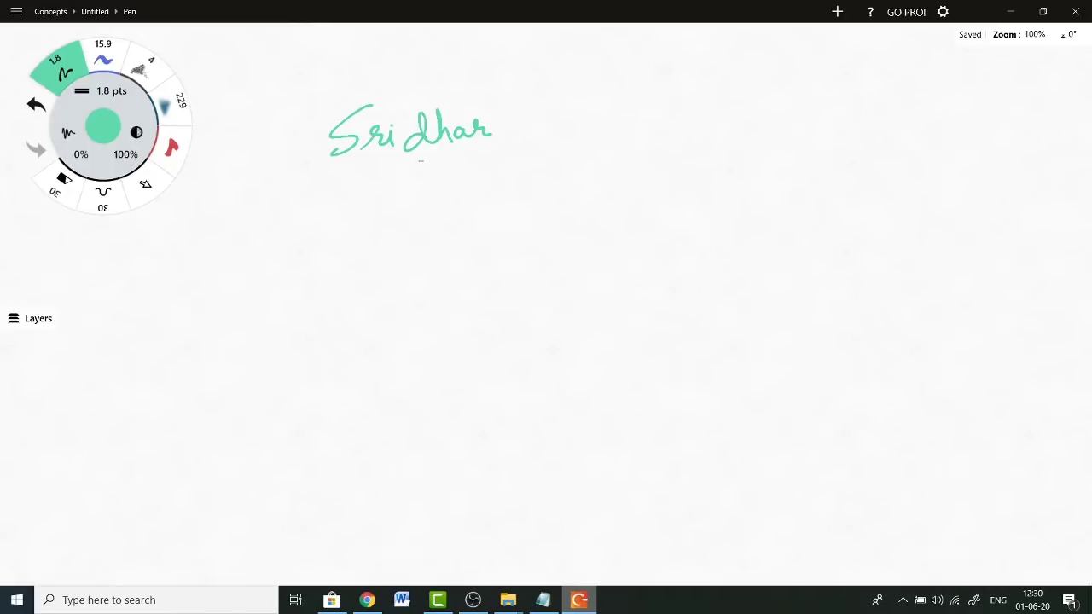
drag(406, 173, 467, 161)
Switch to the blue 15.9 pt pen and handwrite the presenter's first name twice below the green one, spacing the second version wider.
key(2)
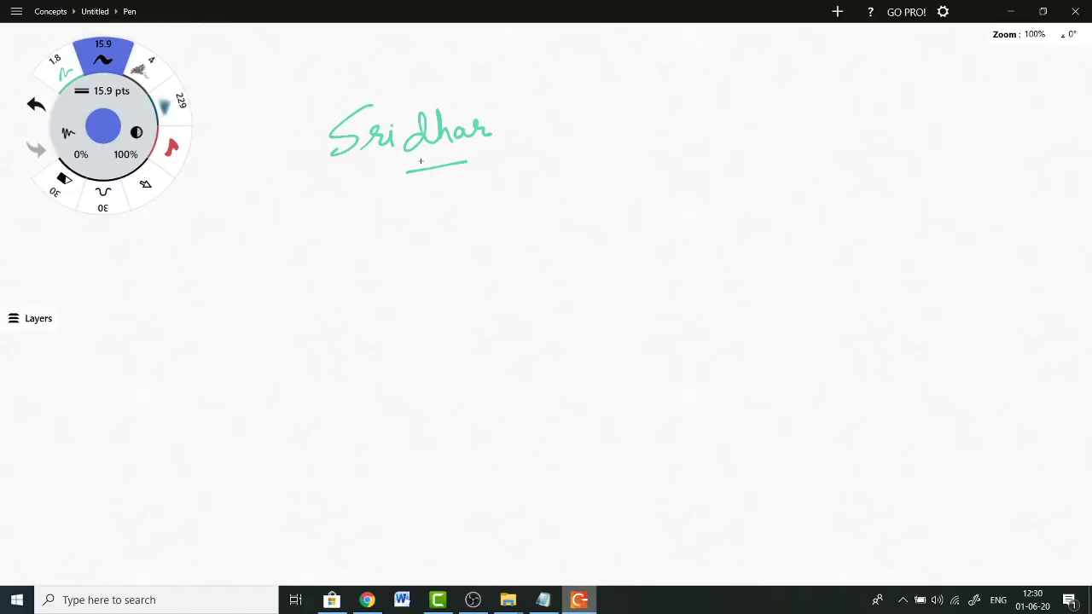
drag(360, 233, 348, 272)
mouse_move(376, 252)
mouse_down()
mouse_move(430, 251)
mouse_move(426, 260)
mouse_up()
drag(468, 244, 474, 255)
drag(471, 215, 498, 254)
drag(515, 239, 522, 251)
drag(528, 239, 540, 228)
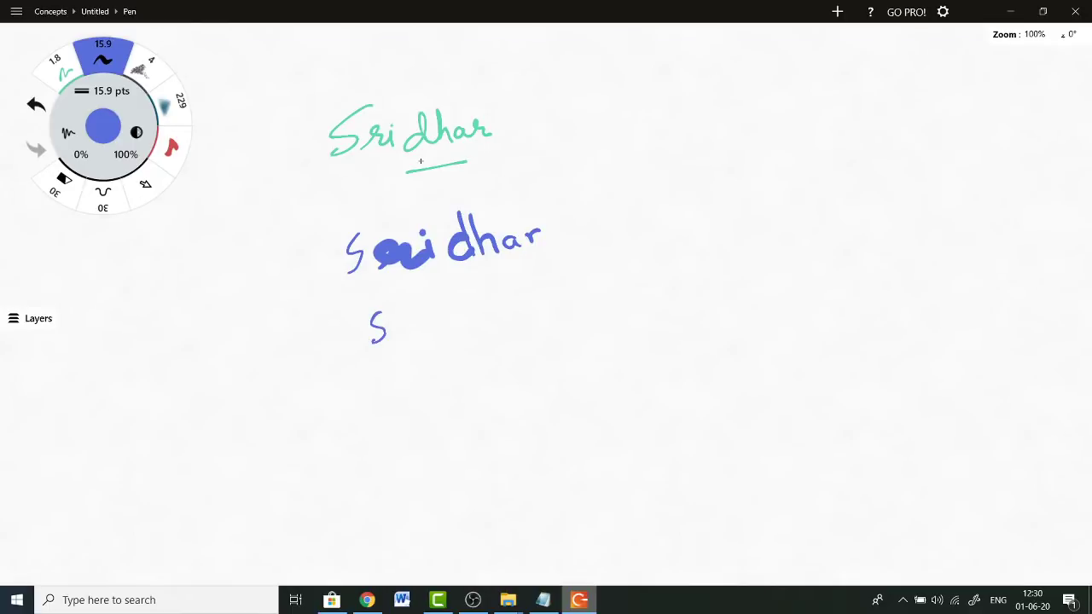
mouse_move(434, 329)
mouse_down()
mouse_move(427, 349)
mouse_move(455, 326)
mouse_move(465, 350)
mouse_up()
drag(497, 318, 497, 348)
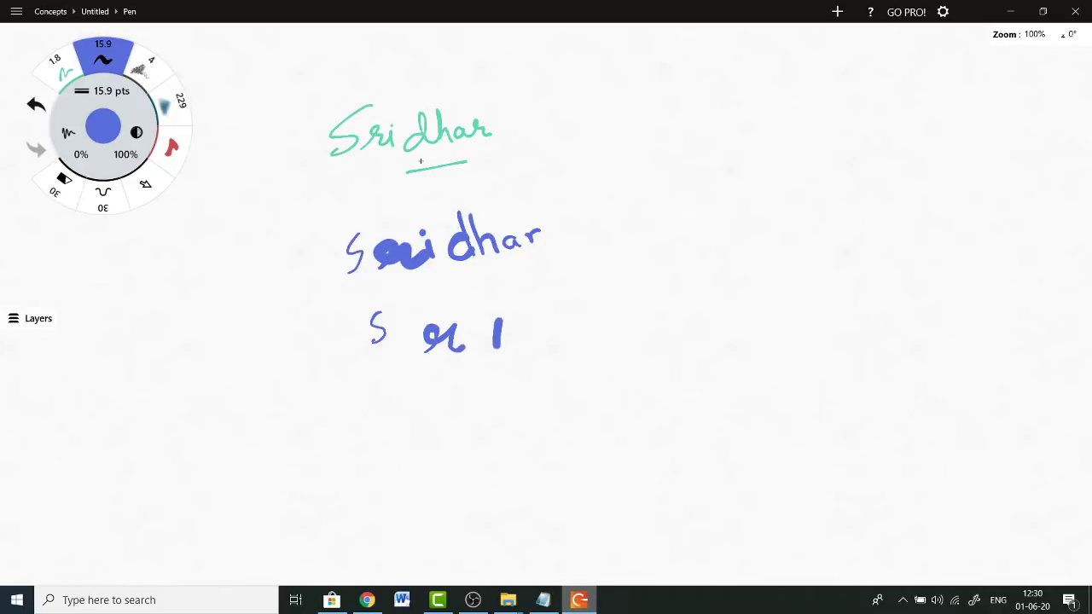
drag(563, 314, 561, 352)
mouse_move(569, 274)
mouse_down()
mouse_move(571, 336)
mouse_move(611, 309)
mouse_move(620, 328)
mouse_up()
drag(624, 320, 641, 300)
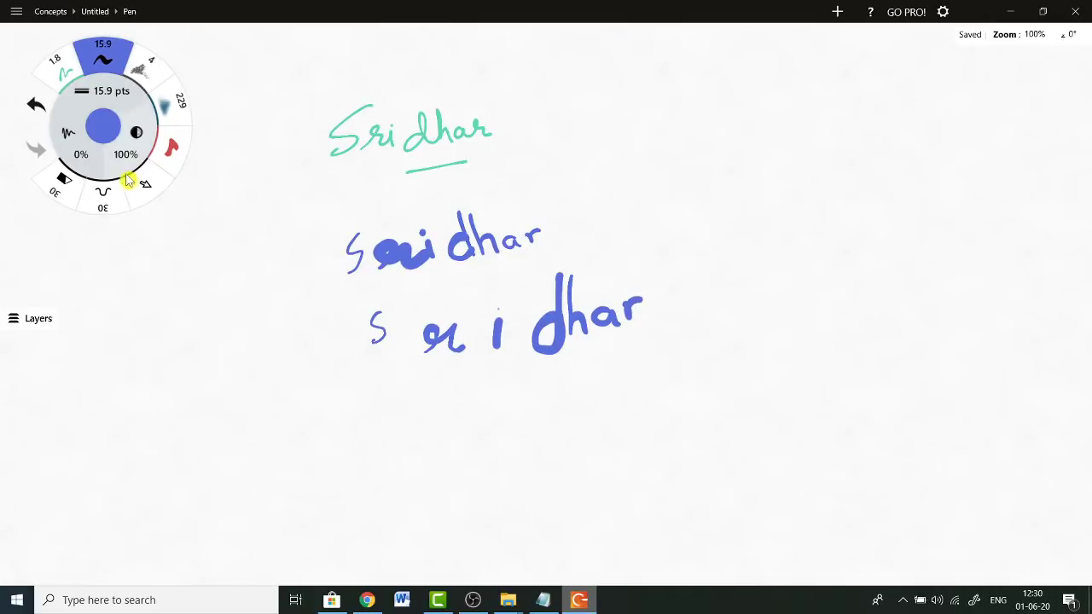
Switch to the 4 pt Pencil and handwrite the presenter's first name in grey beside the green one.
click(148, 72)
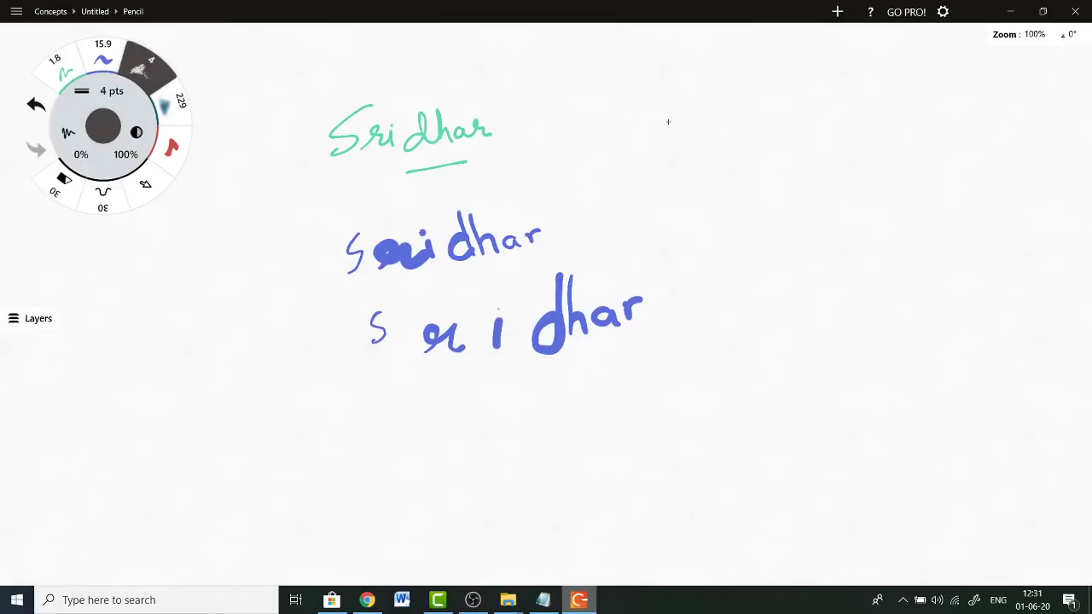
mouse_move(637, 120)
mouse_down()
mouse_move(608, 195)
mouse_move(667, 201)
mouse_move(707, 179)
mouse_up()
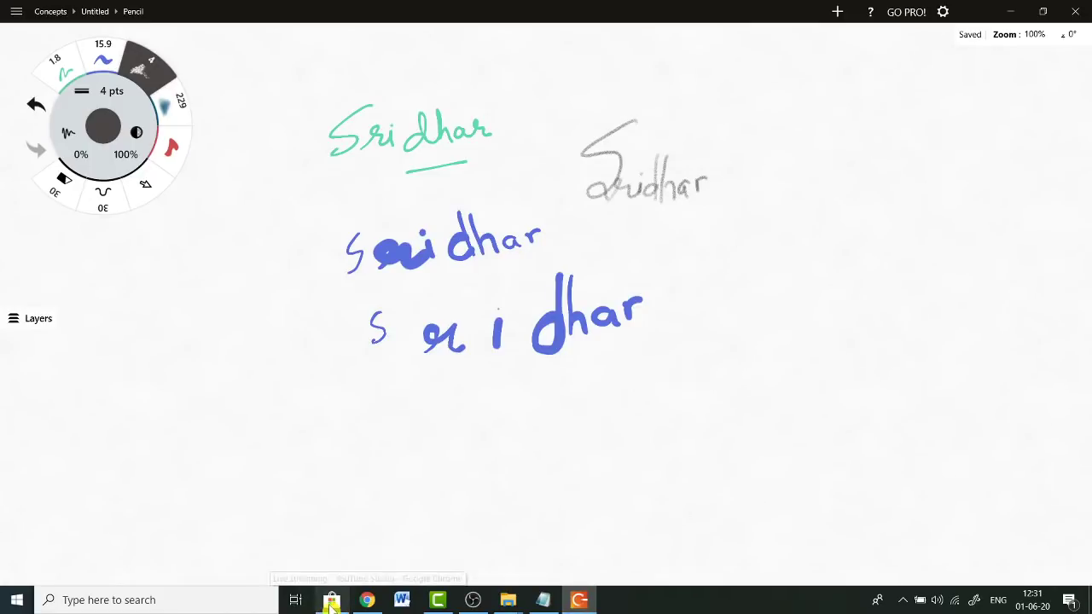
Open the Windows Ink Workspace and launch Microsoft Whiteboard from it.
key(super+s)
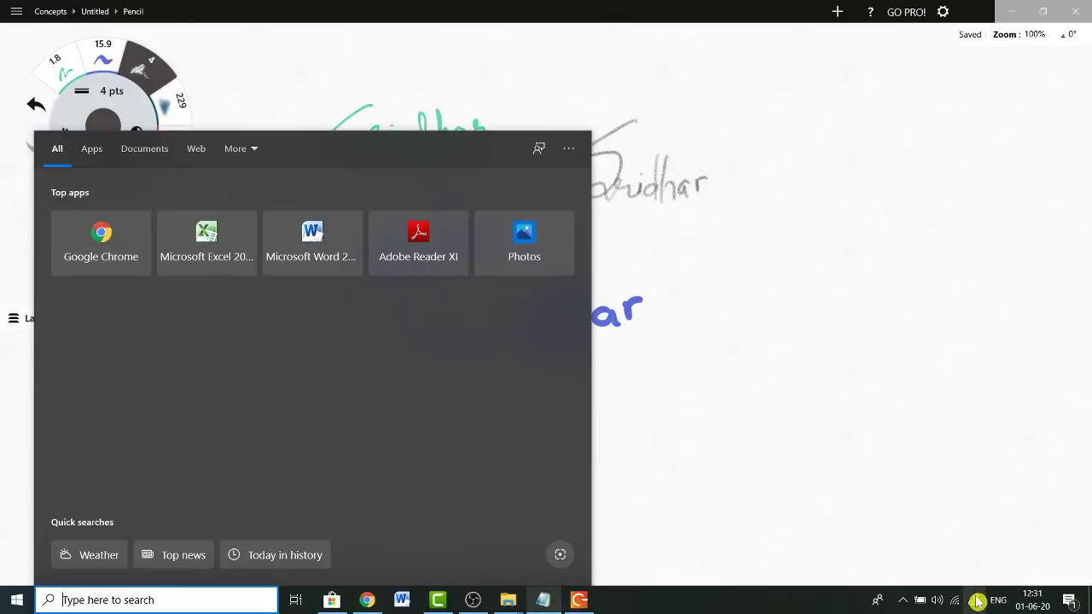
click(973, 600)
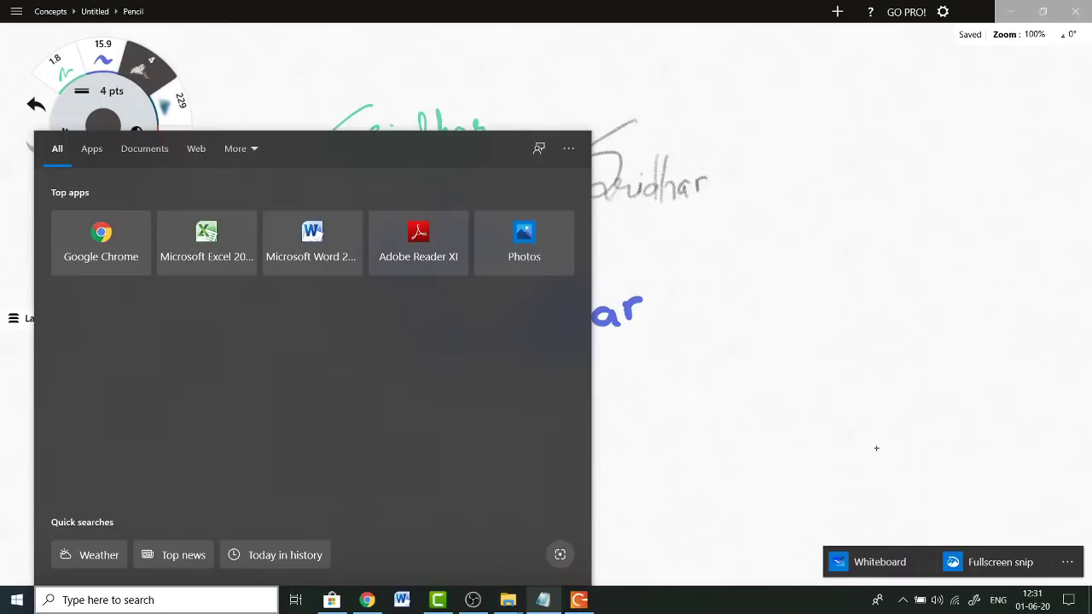
click(870, 561)
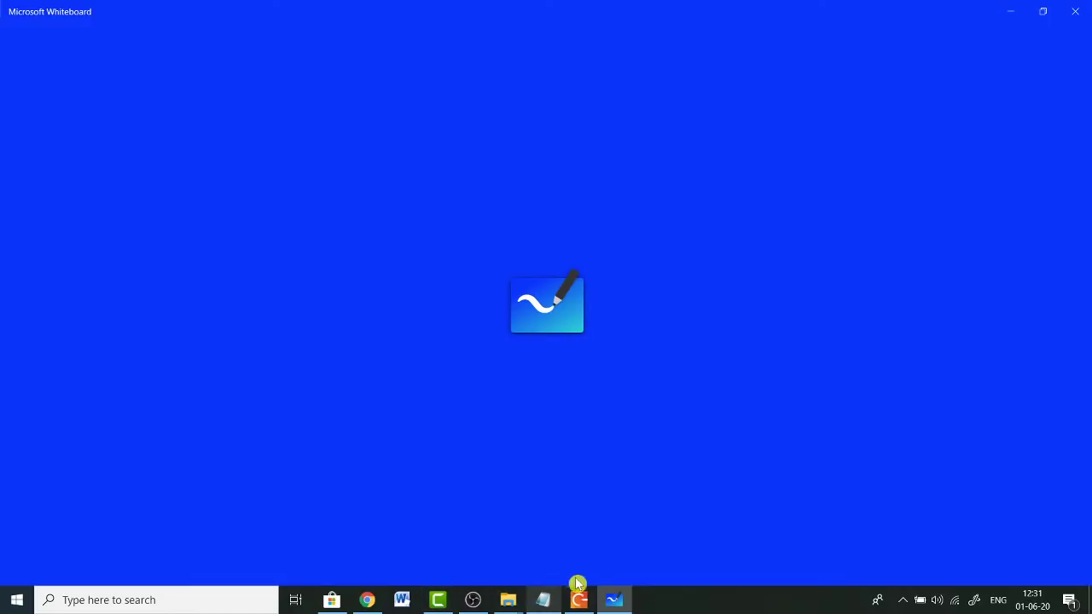
Check the live stream dashboard in YouTube Studio in Chrome and return to the Concepts drawing.
click(379, 602)
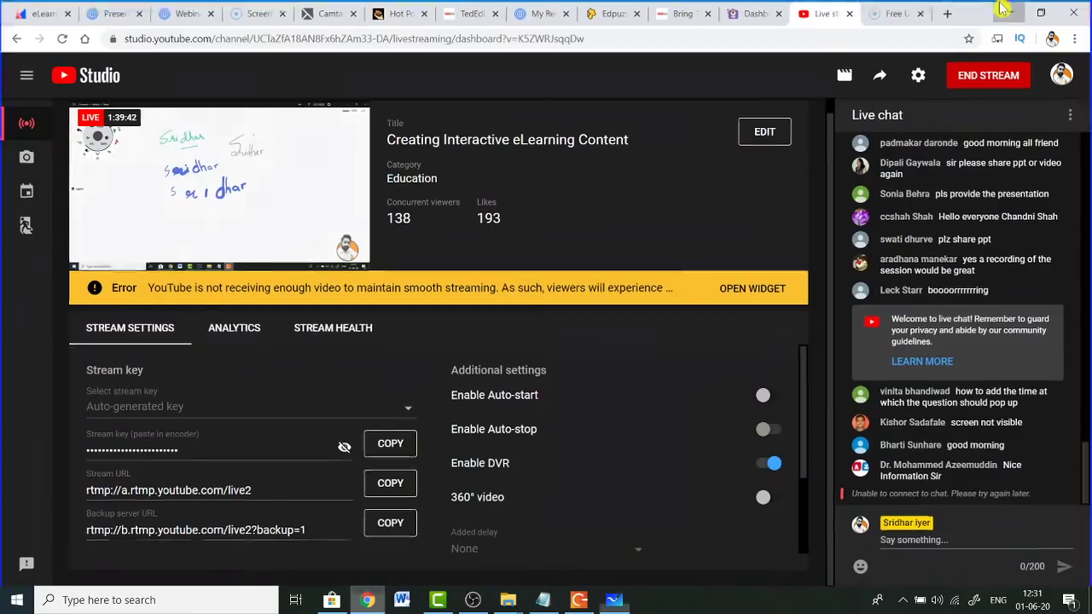
key(alt+Tab)
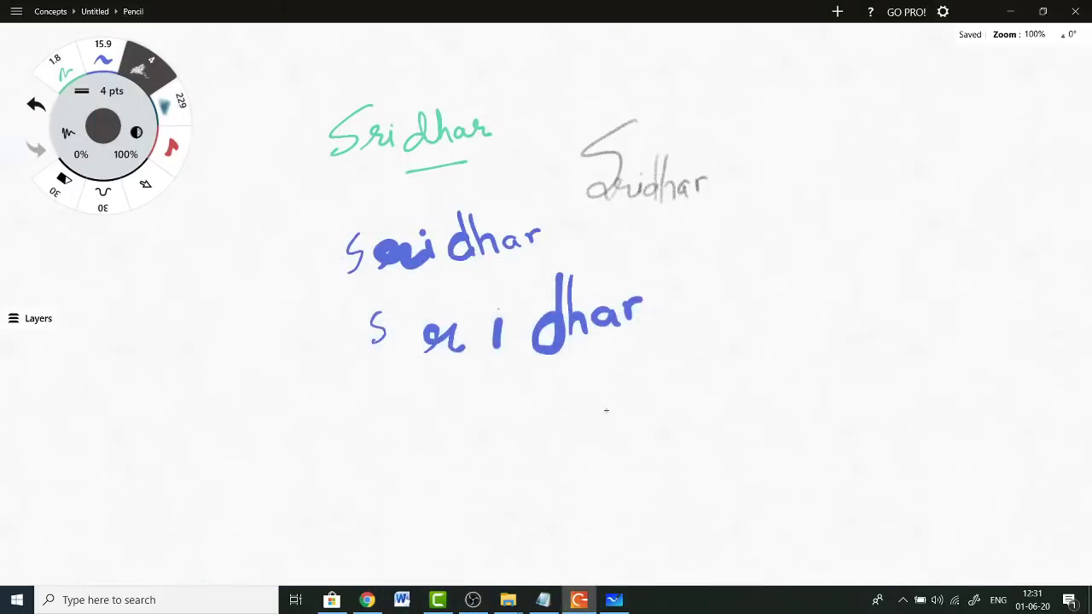
Close the Prezi Links file in Notepad and launch a new blank Notepad window through the Windows search.
mouse_move(615, 603)
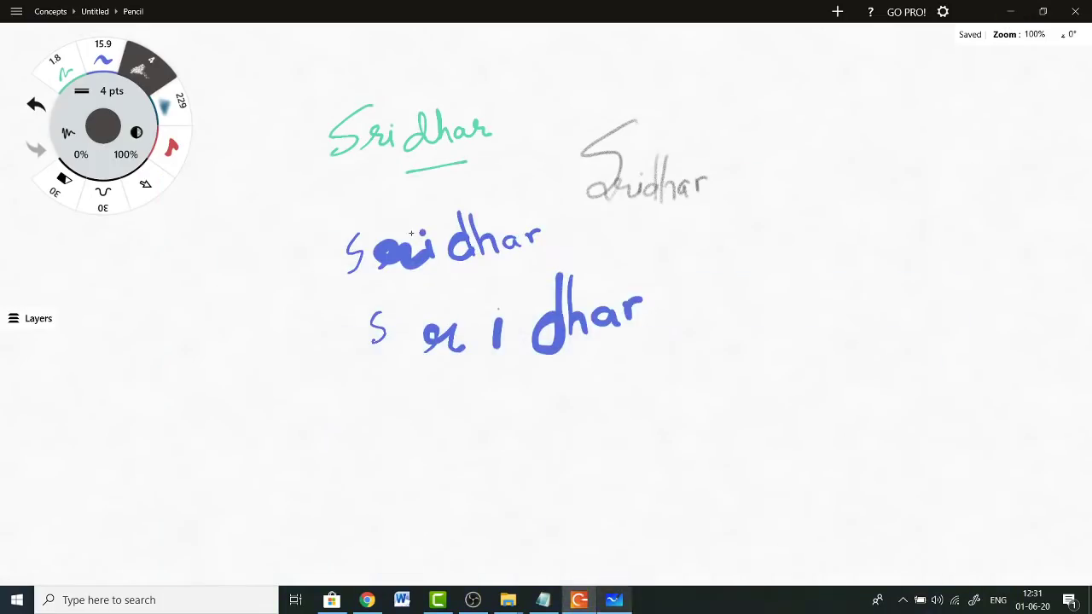
key(alt+Tab)
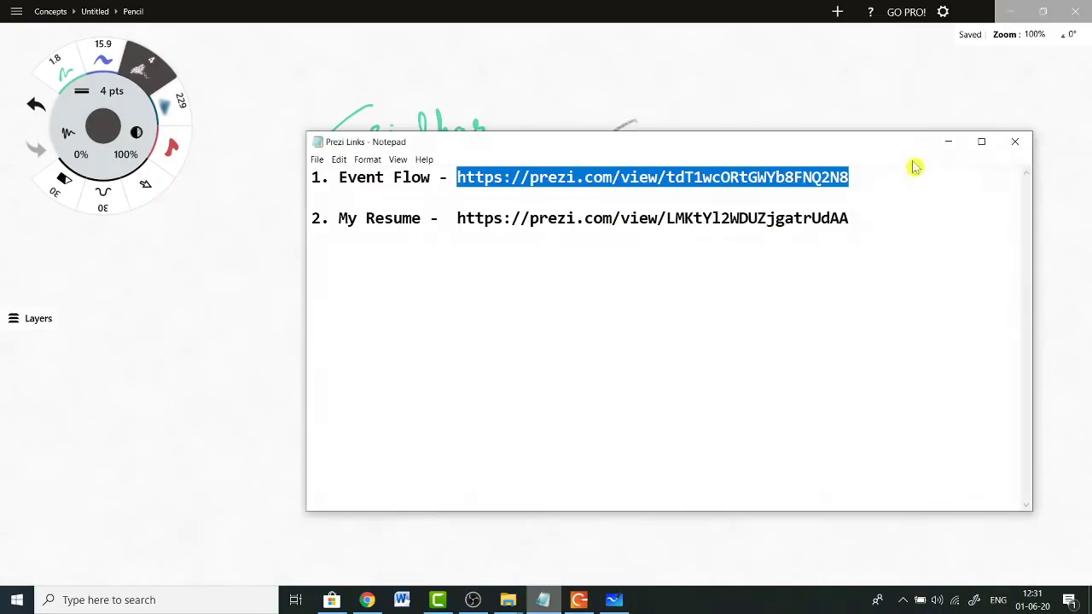
click(1018, 142)
mouse_move(503, 602)
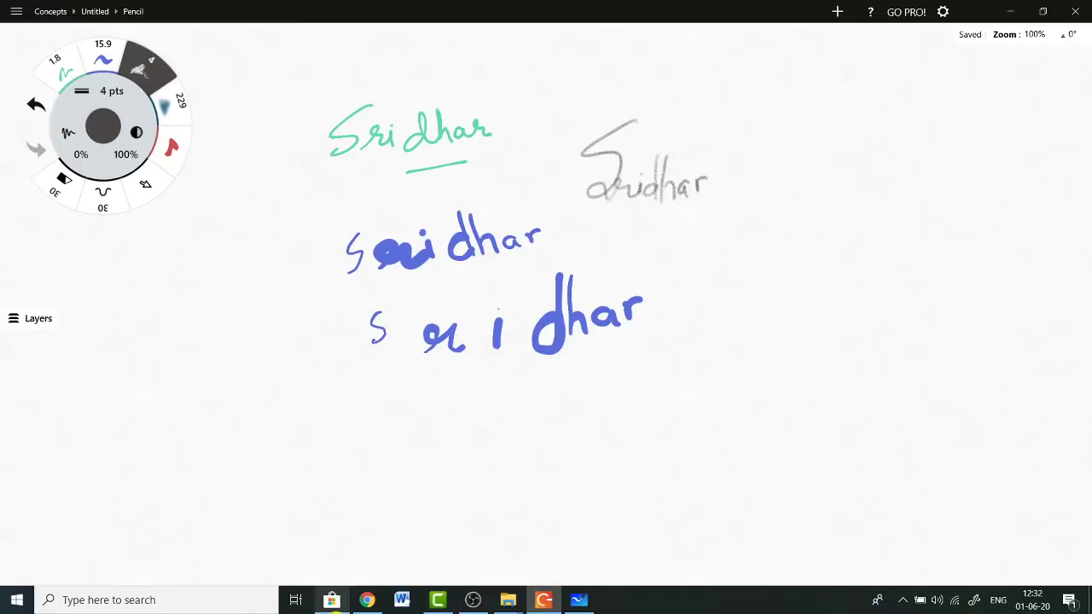
click(83, 602)
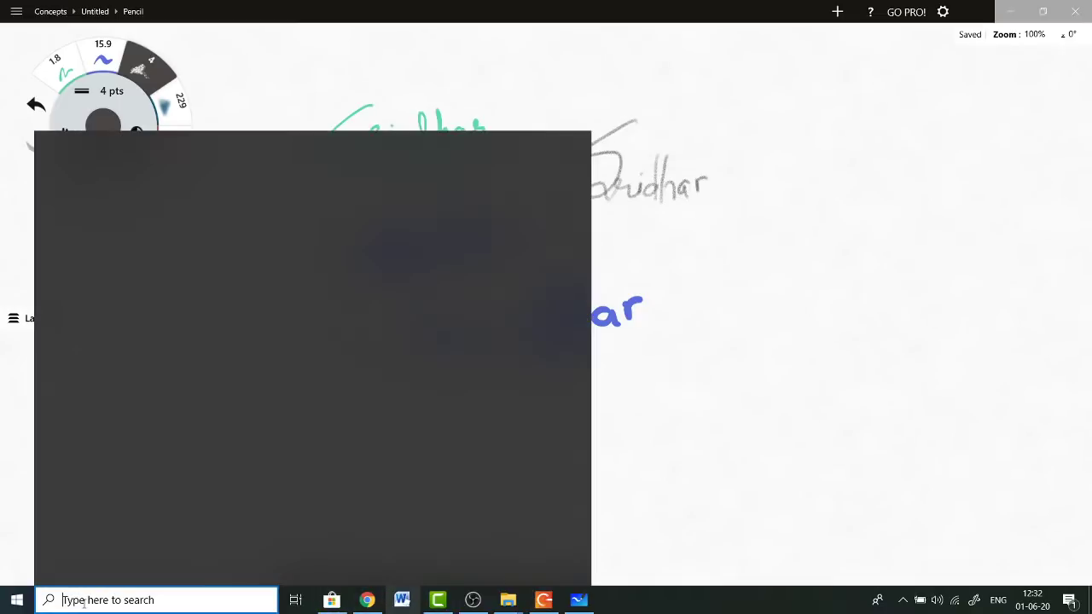
text(notepad)
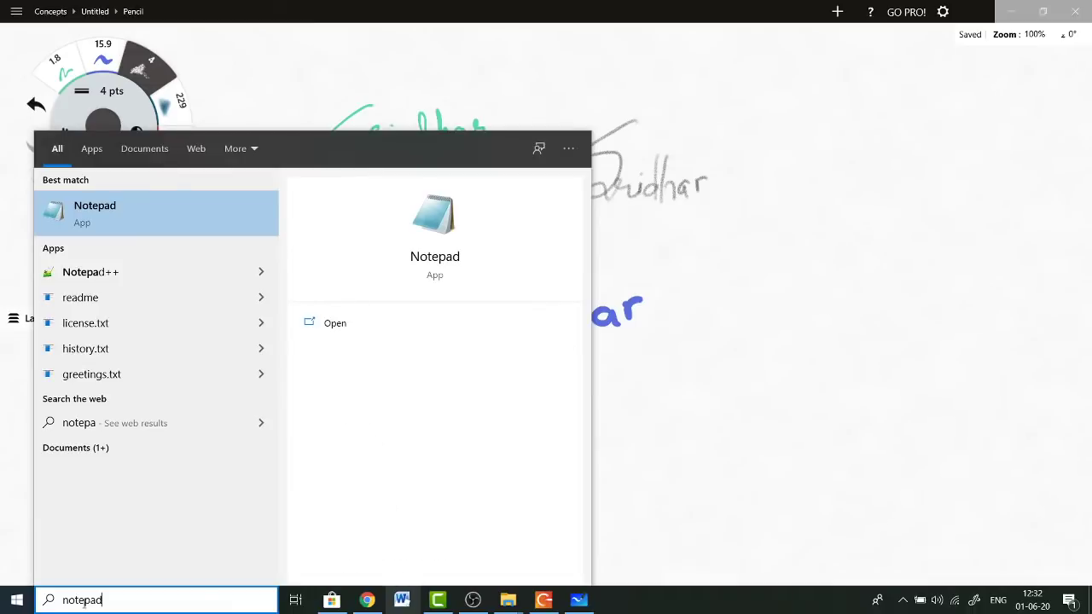
click(112, 210)
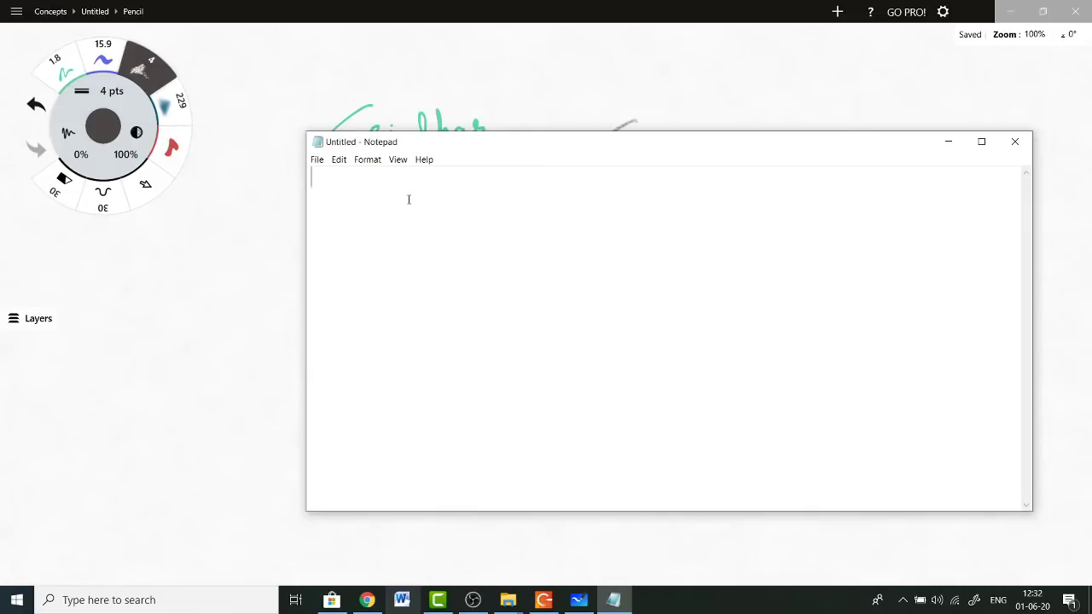
Enter the presenter's full name in the blank Notepad document by handwriting it in the Windows handwriting input panel.
click(431, 243)
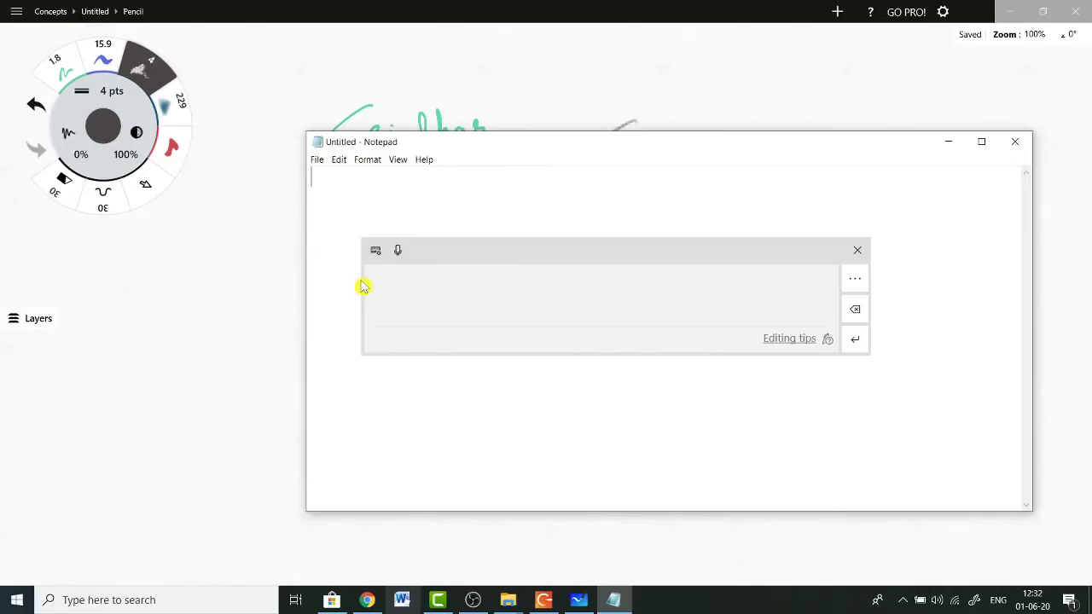
mouse_move(394, 276)
mouse_down()
mouse_move(434, 309)
mouse_move(463, 309)
mouse_up()
drag(515, 280, 522, 309)
mouse_move(532, 288)
mouse_down()
mouse_move(546, 317)
mouse_move(592, 295)
mouse_up()
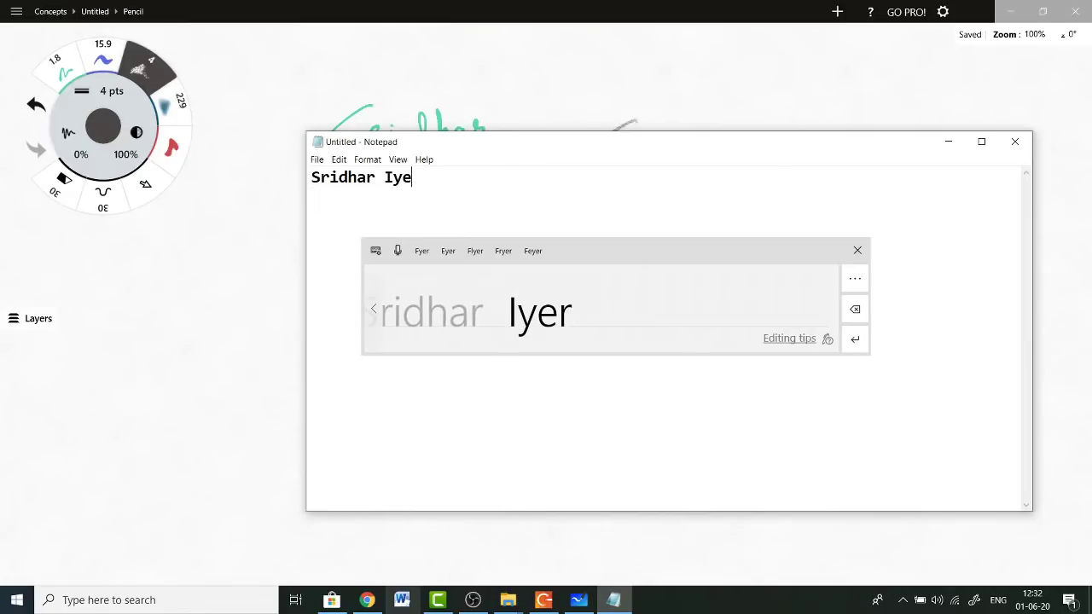
key(Return)
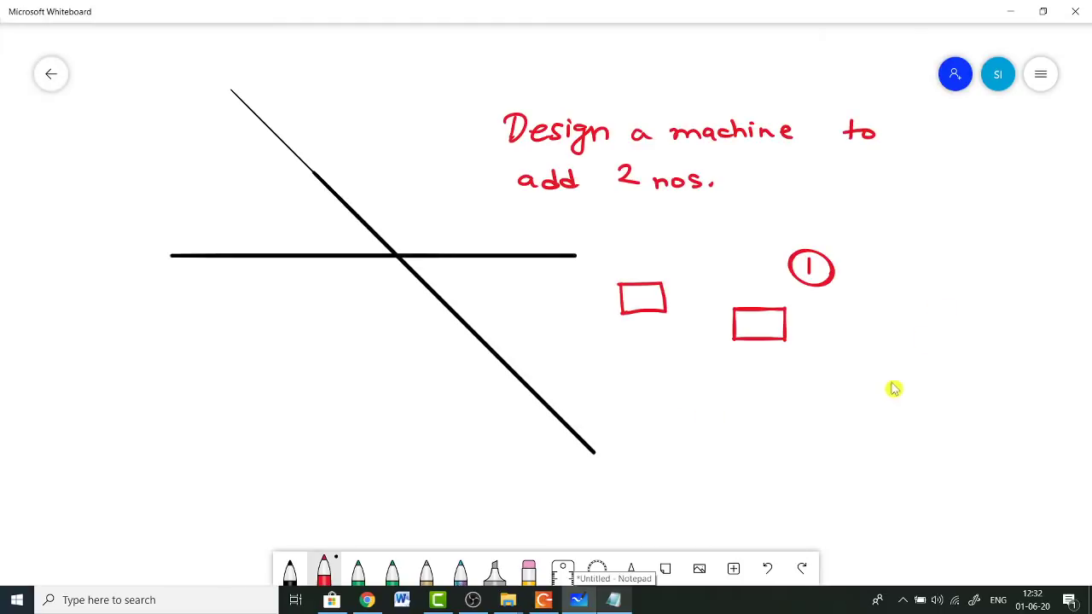
In Microsoft Whiteboard, show the ruler, rotate it to 90° and place it just beyond the end of the red handwritten text.
scroll(708, 451, down, 2)
mouse_move(709, 451)
mouse_down()
mouse_move(597, 396)
mouse_move(534, 348)
mouse_move(821, 309)
mouse_move(736, 163)
mouse_move(793, 379)
mouse_move(873, 179)
mouse_move(871, 195)
mouse_up()
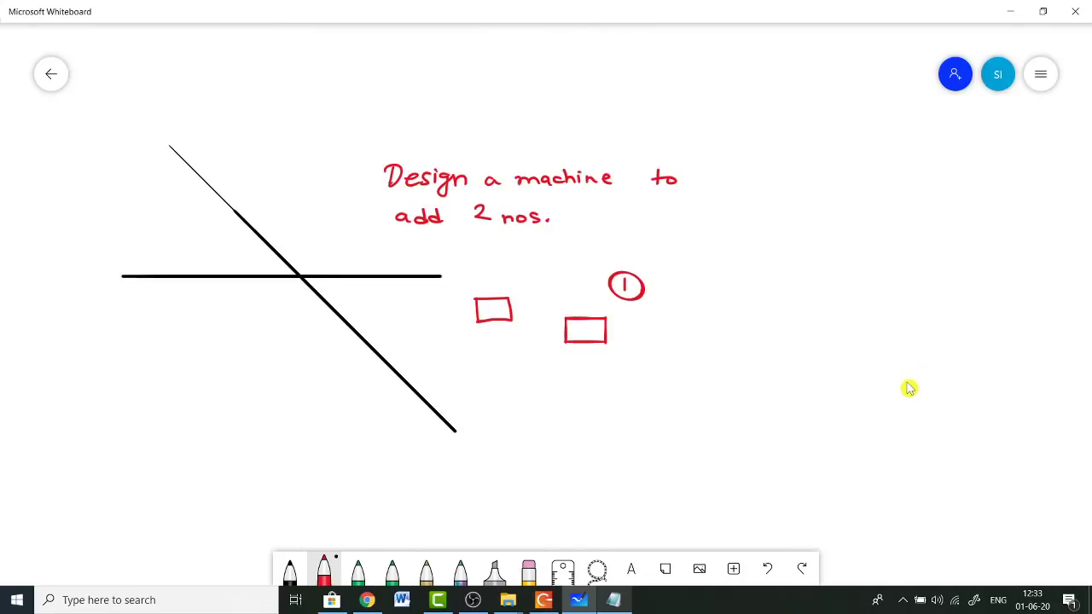
key(ctrl+r)
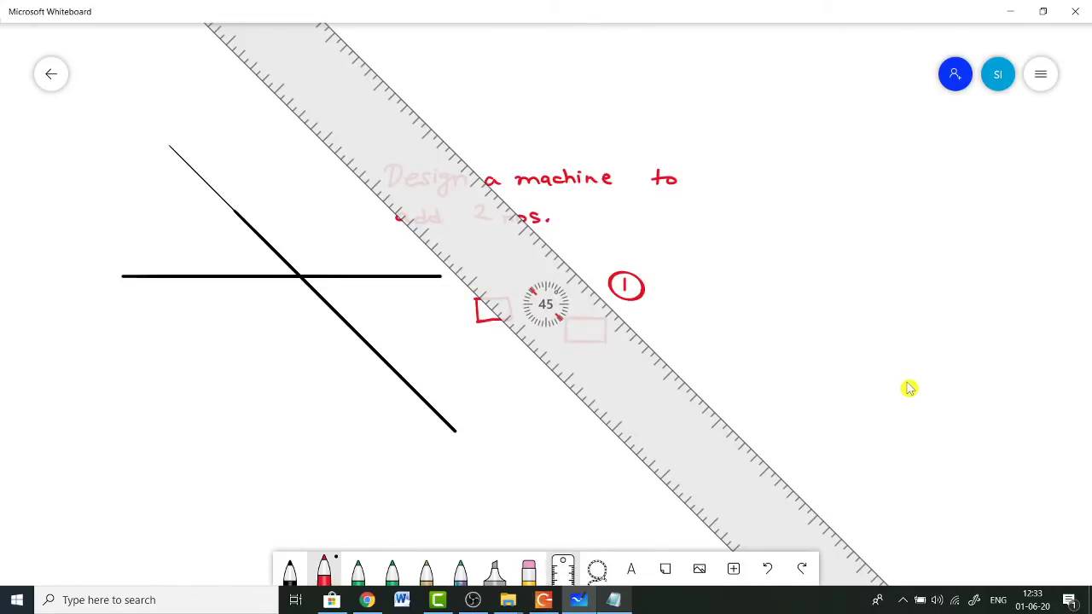
scroll(537, 300, down, 3)
scroll(546, 304, up, 4)
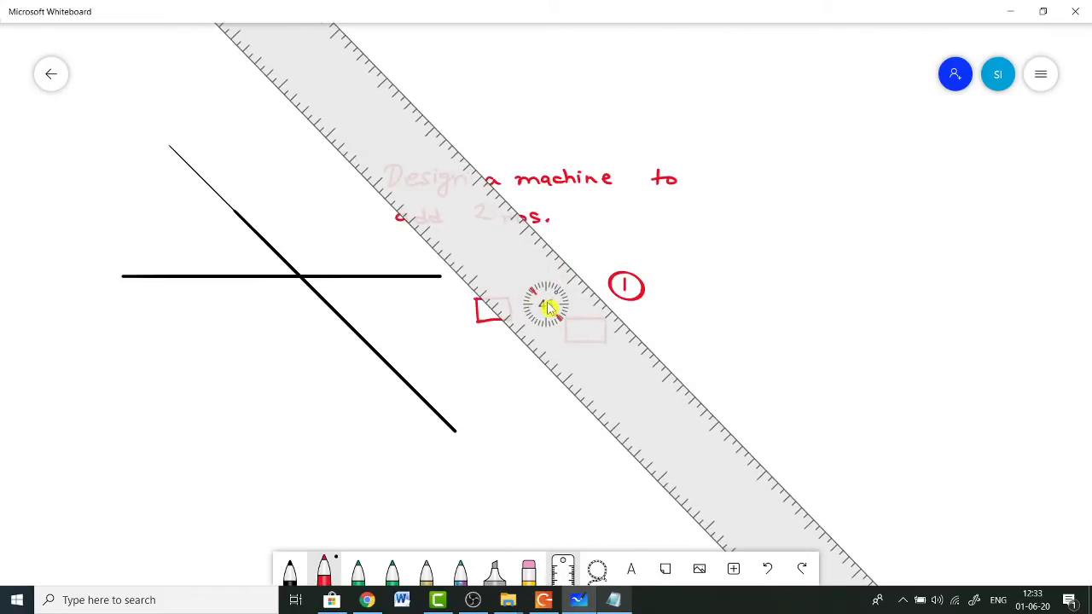
scroll(548, 307, up, 5)
scroll(548, 307, up, 15)
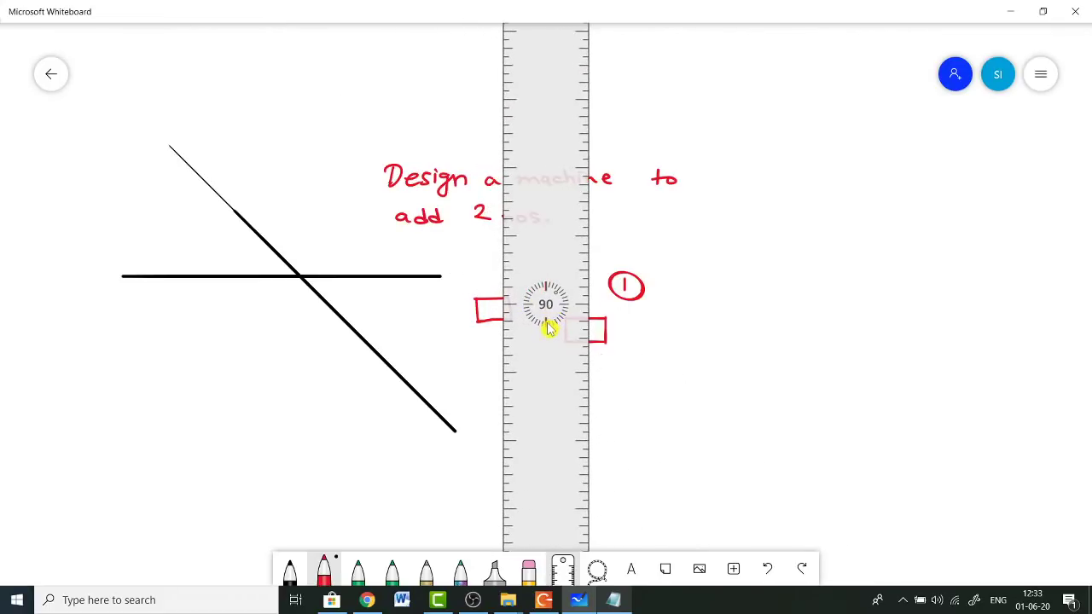
drag(549, 329, 737, 334)
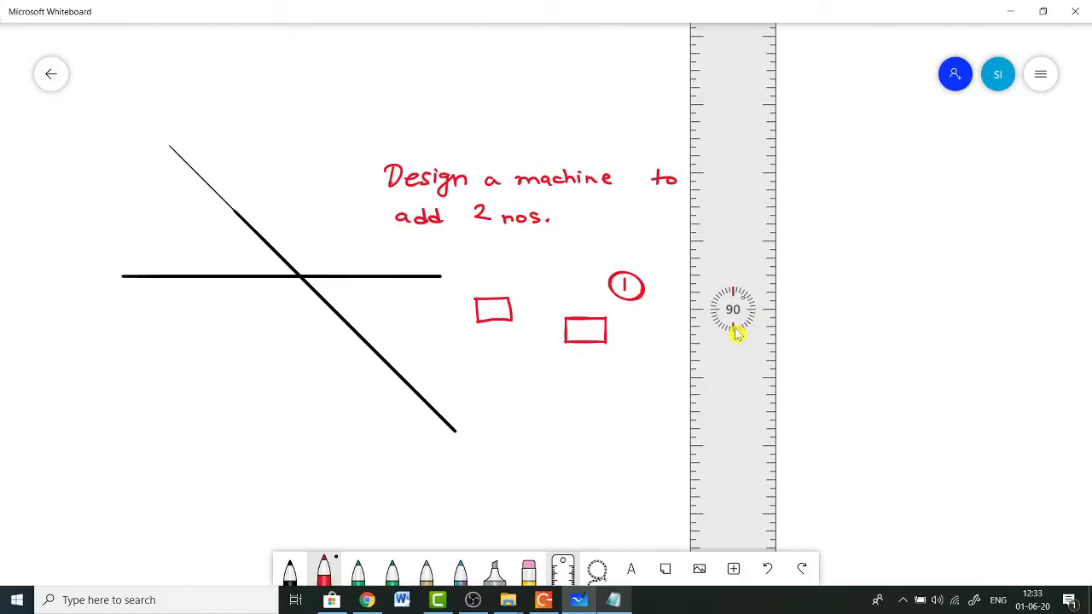
Draw two closely spaced parallel vertical red lines along the ruler's edge, shifting the ruler slightly between them.
drag(777, 88, 777, 380)
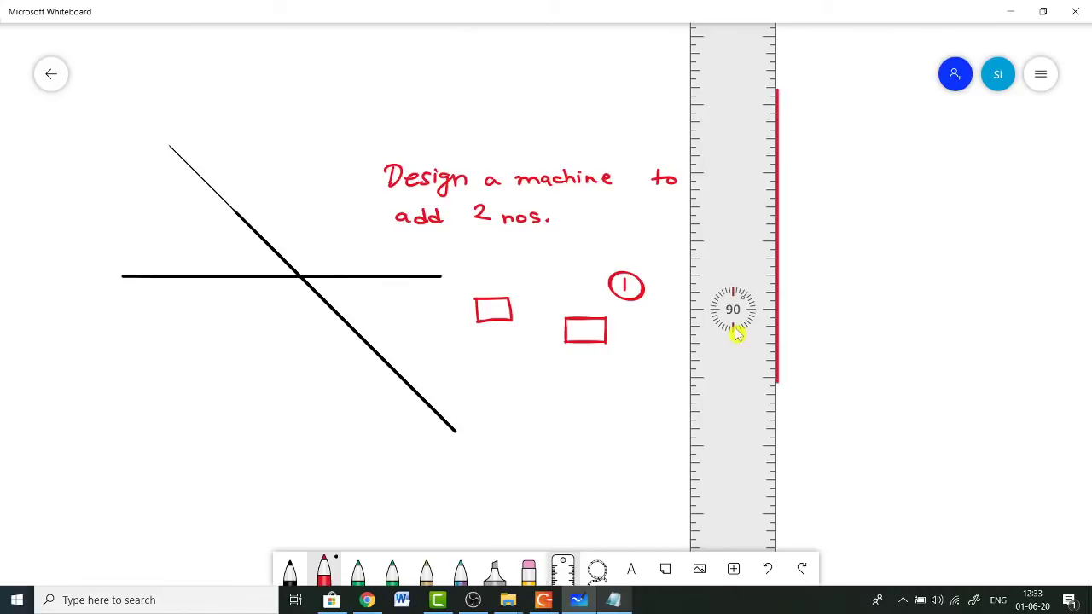
drag(737, 334, 715, 307)
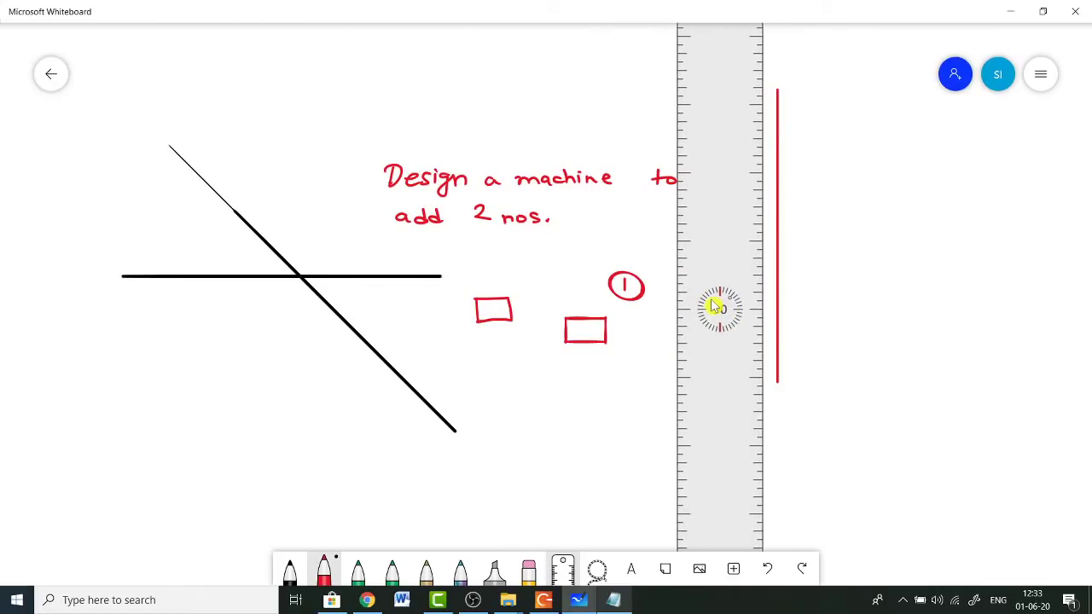
drag(763, 89, 763, 386)
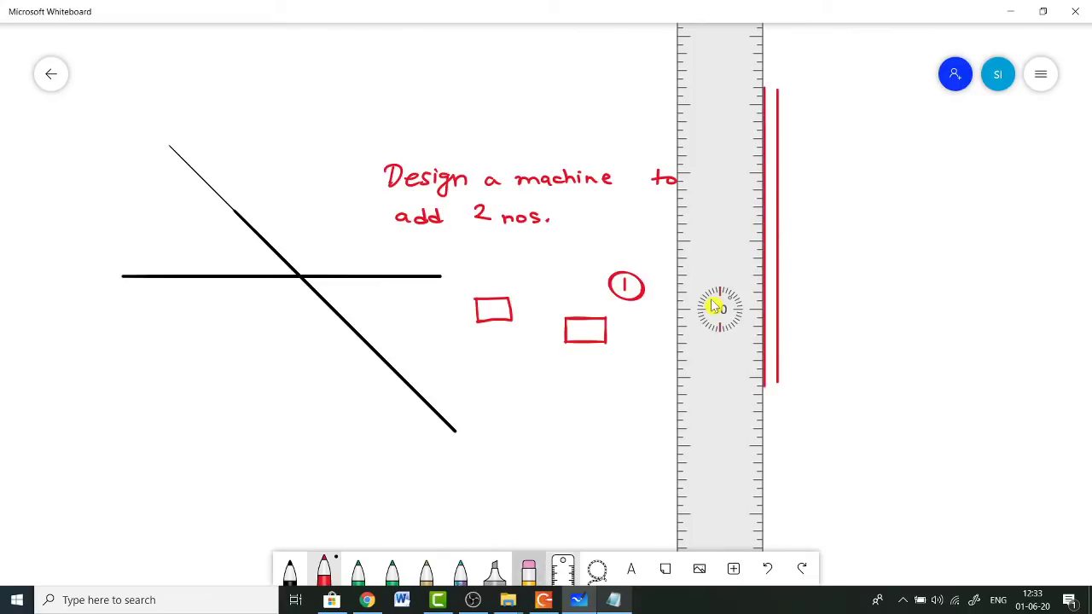
Erase the two crossing black lines and the smaller red rectangle, and draw a black square in the cleared area.
click(528, 569)
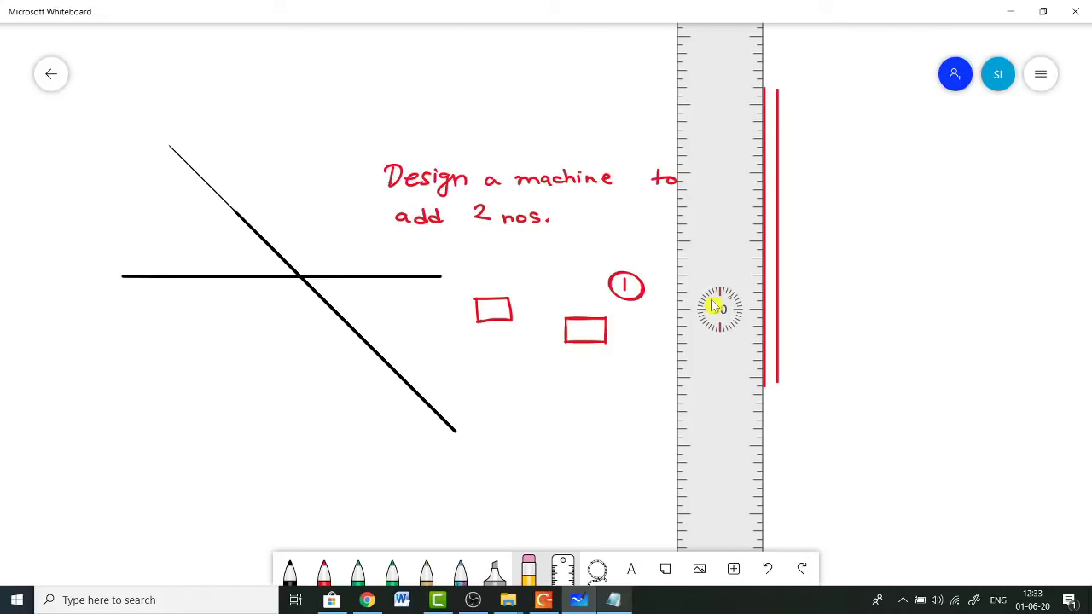
mouse_move(275, 264)
mouse_down()
mouse_move(219, 244)
mouse_move(176, 163)
mouse_up()
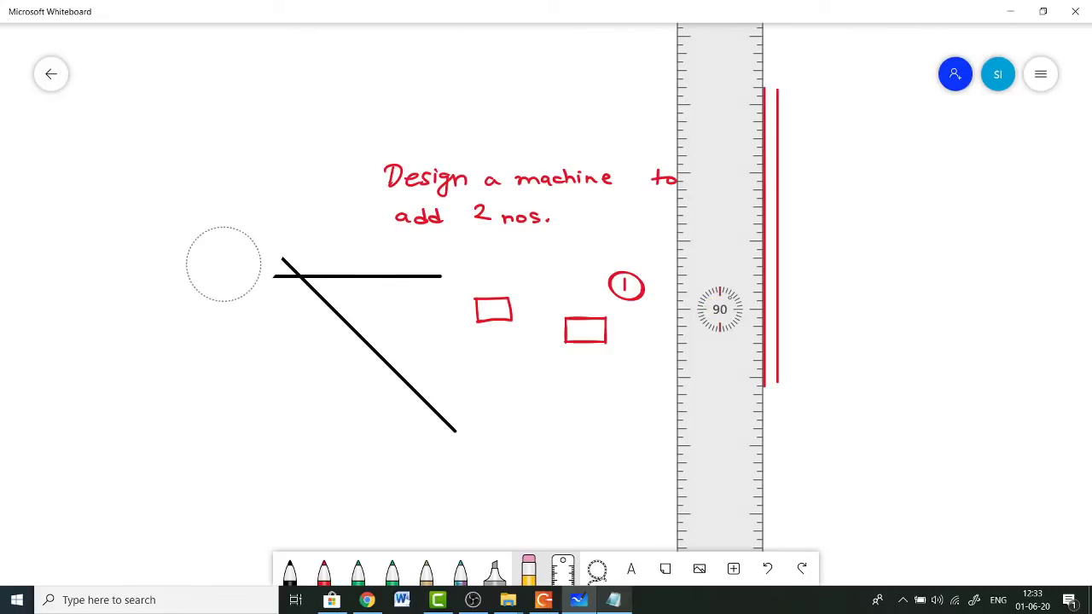
mouse_move(223, 264)
mouse_down()
mouse_move(347, 290)
mouse_move(402, 285)
mouse_move(286, 331)
mouse_move(370, 389)
mouse_move(434, 411)
mouse_move(458, 438)
mouse_move(495, 310)
mouse_up()
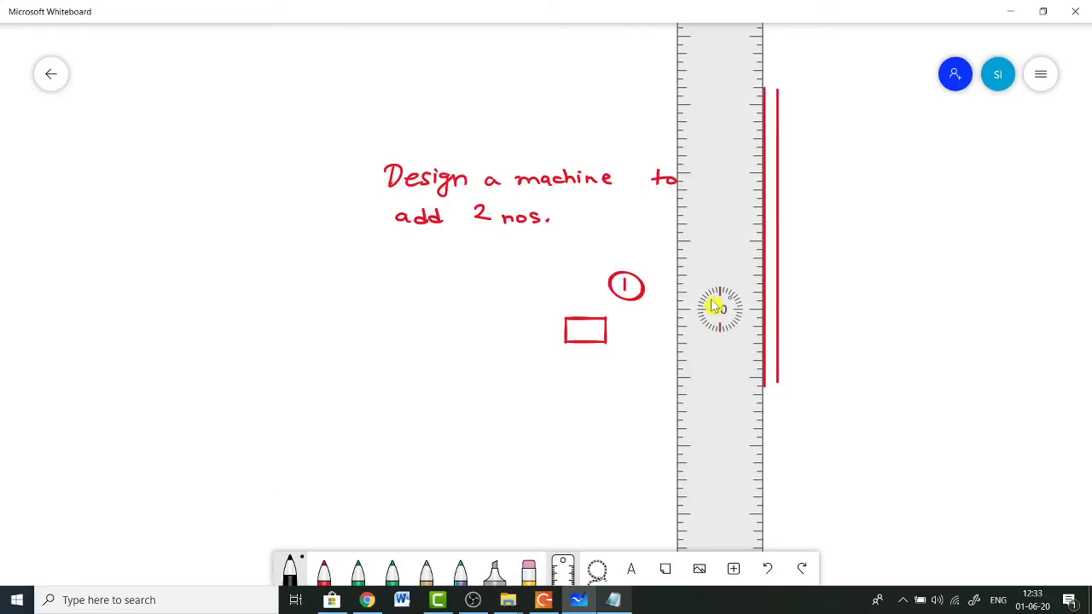
mouse_move(240, 346)
mouse_down()
mouse_move(302, 346)
mouse_move(240, 346)
mouse_up()
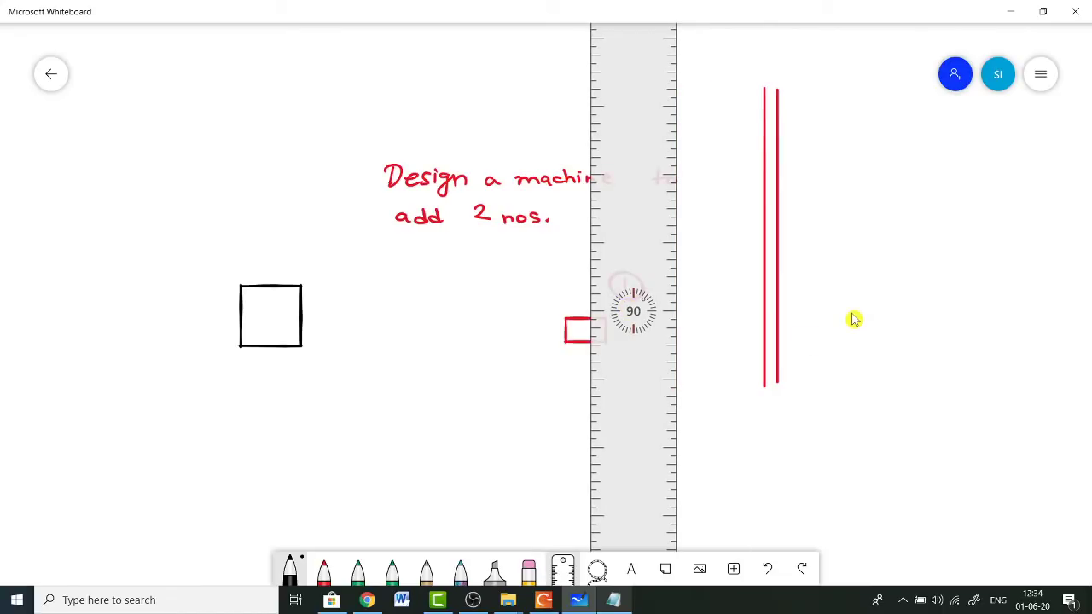
Switch to Chrome, return to the "Webinar on eLearning" Prezi presentation and advance it past the pen tablet picture.
click(367, 600)
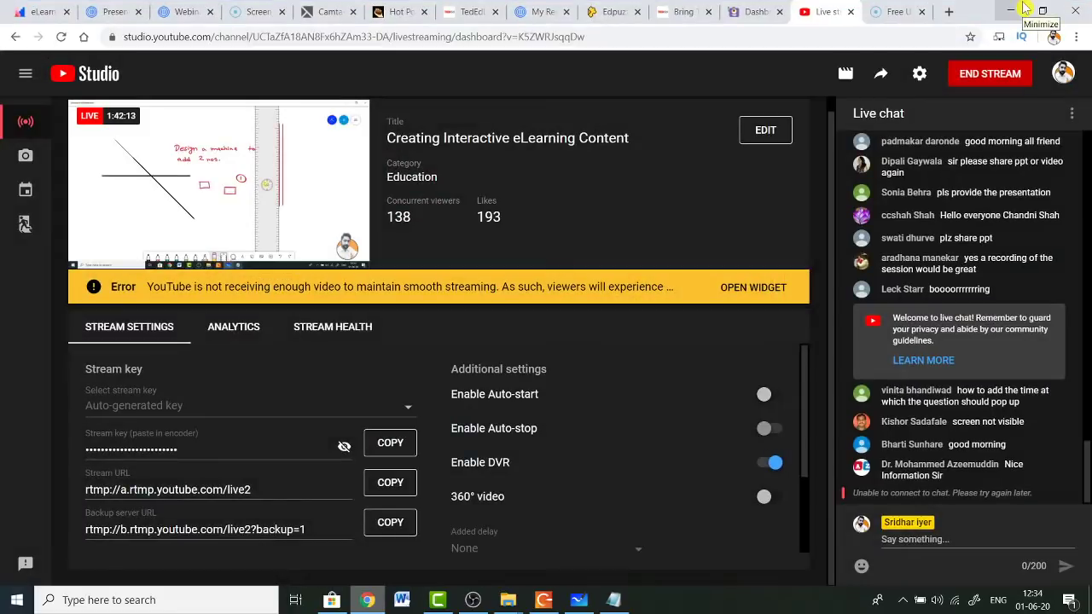
click(1023, 8)
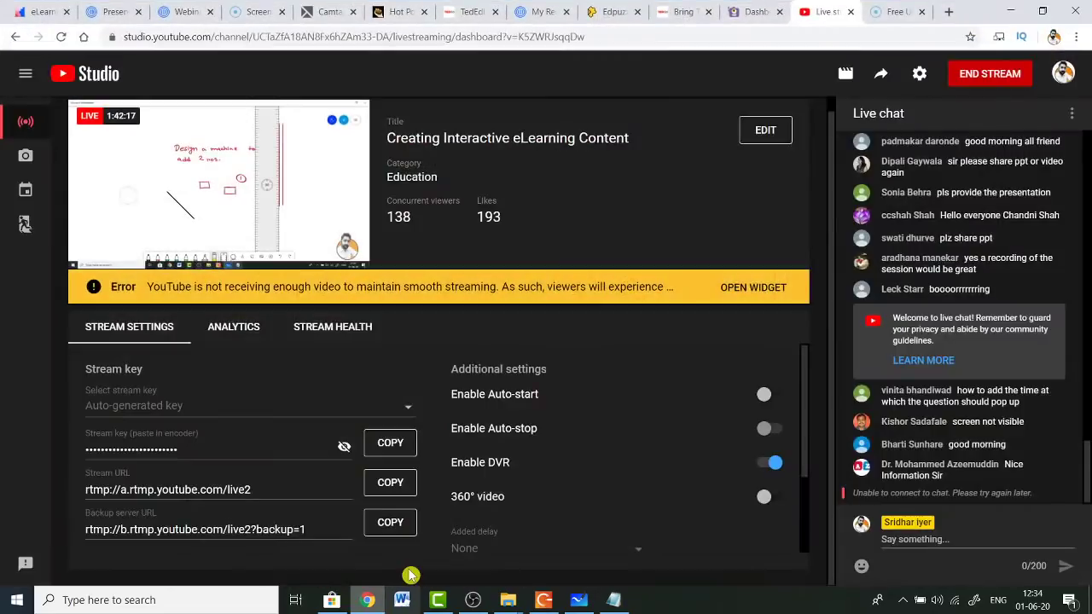
key(ctrl+3)
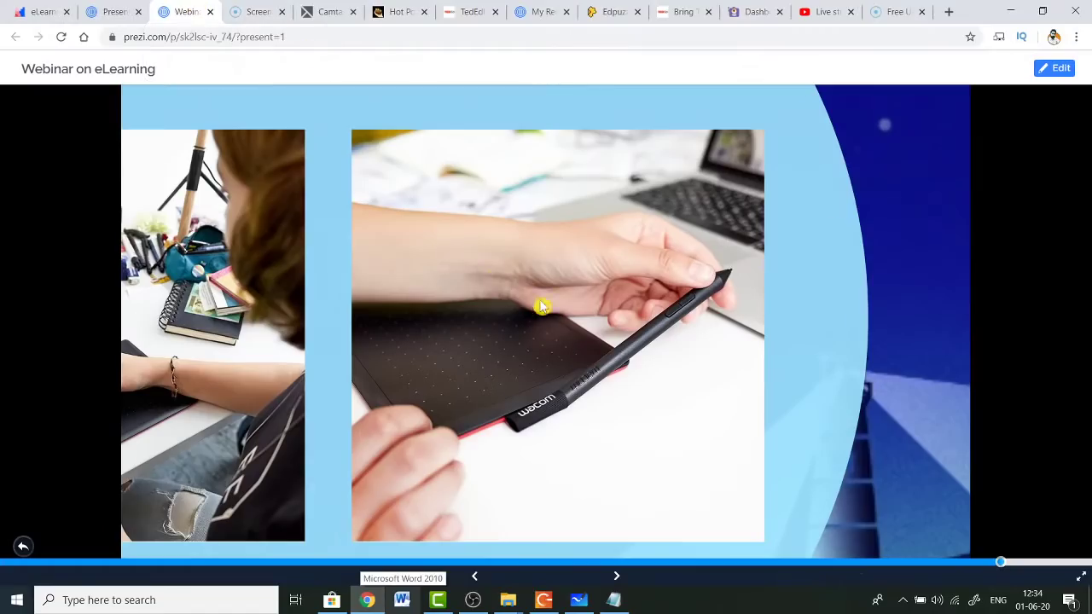
key(Right)
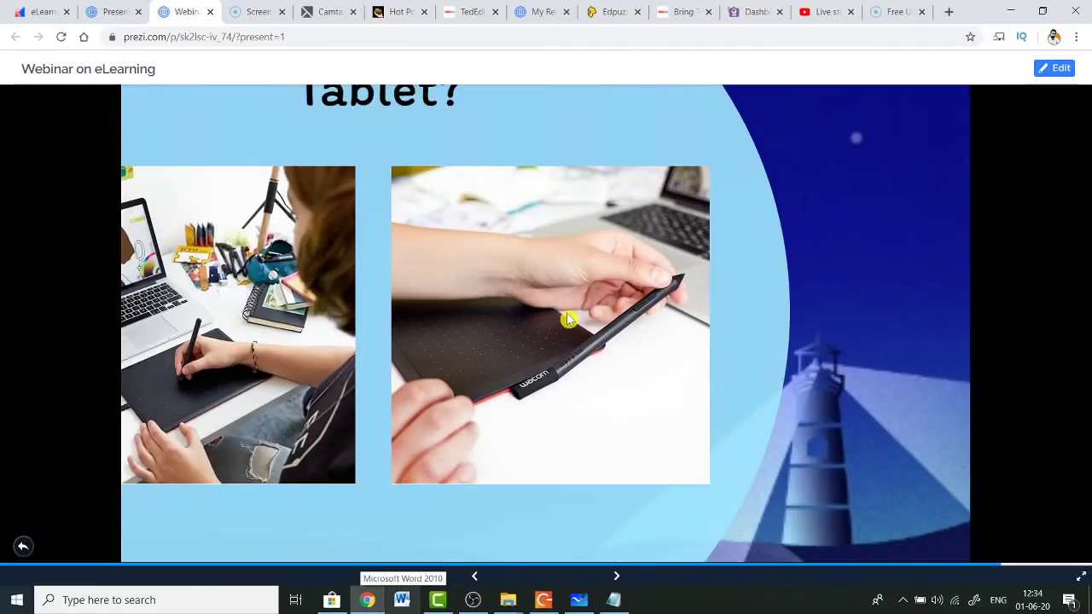